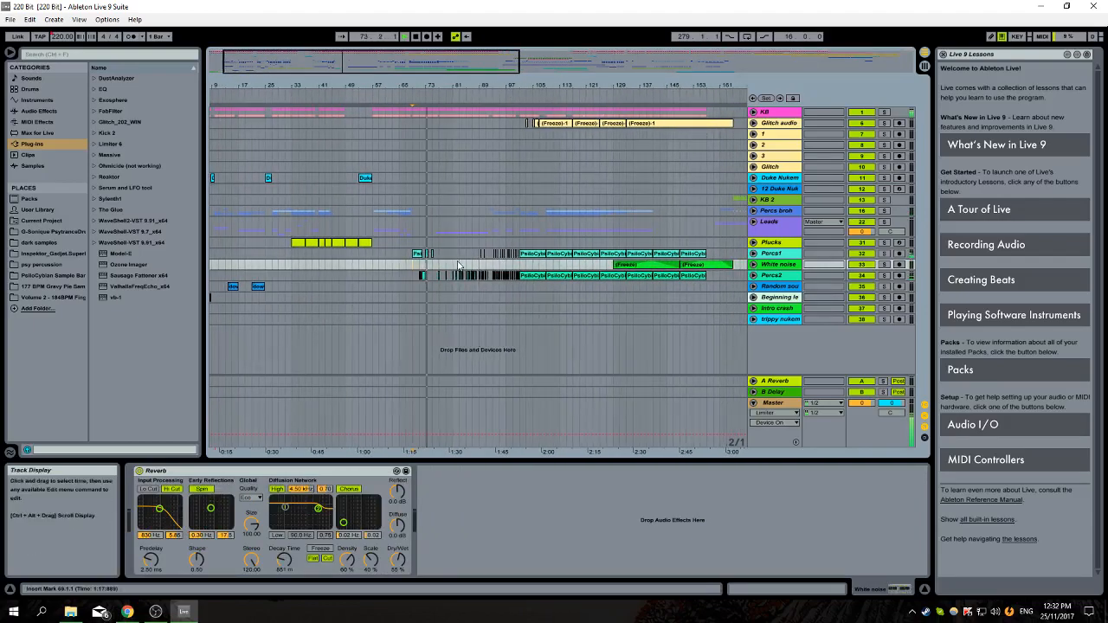
Unfold the Percs broh group to show its crash, snare and hat tracks
scroll(457, 266, "down", 1, "ctrl")
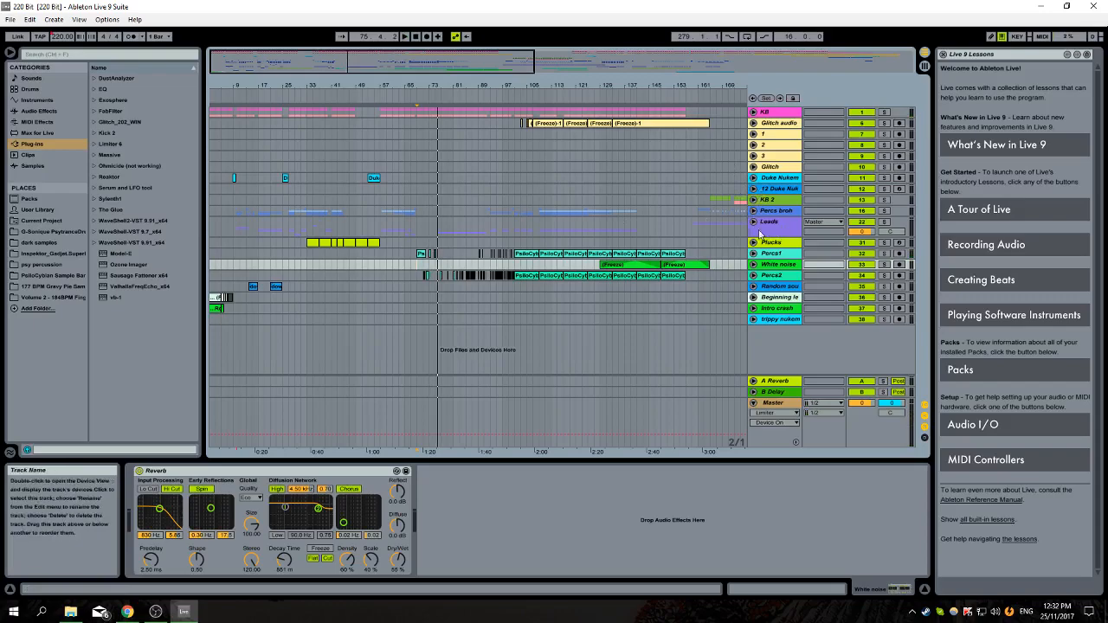
left_click(770, 276)
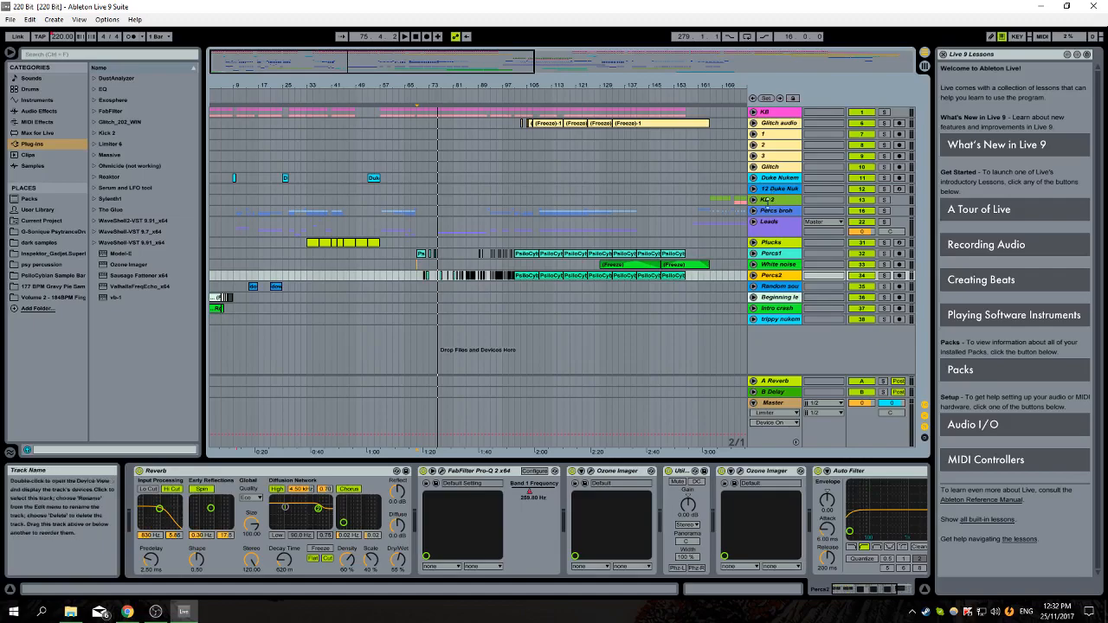
left_click(754, 212)
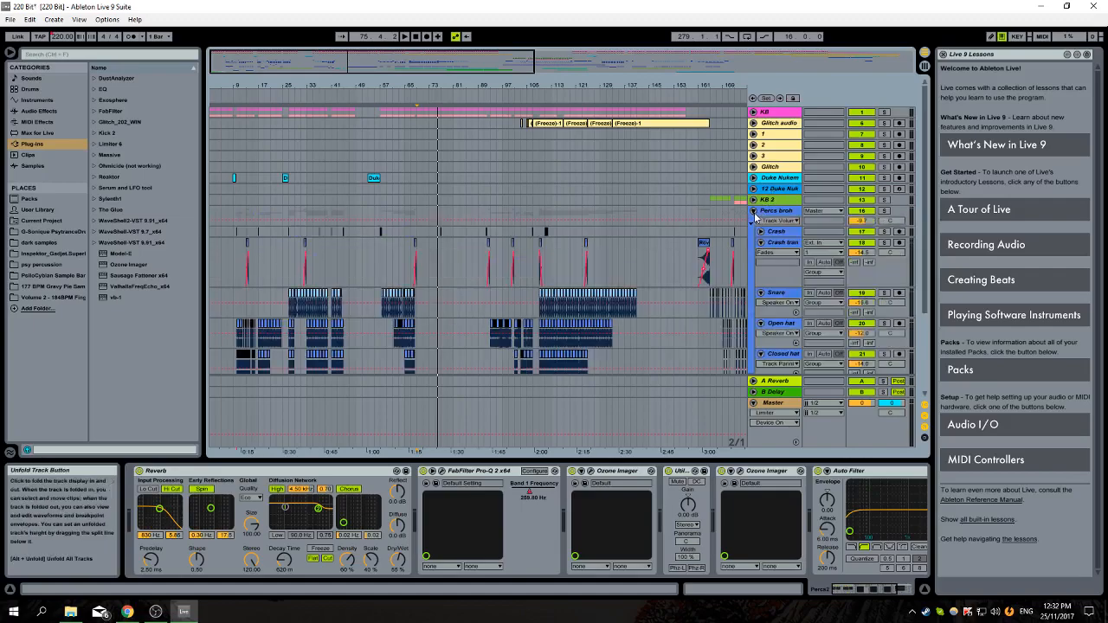
scroll(682, 260, "down", 3)
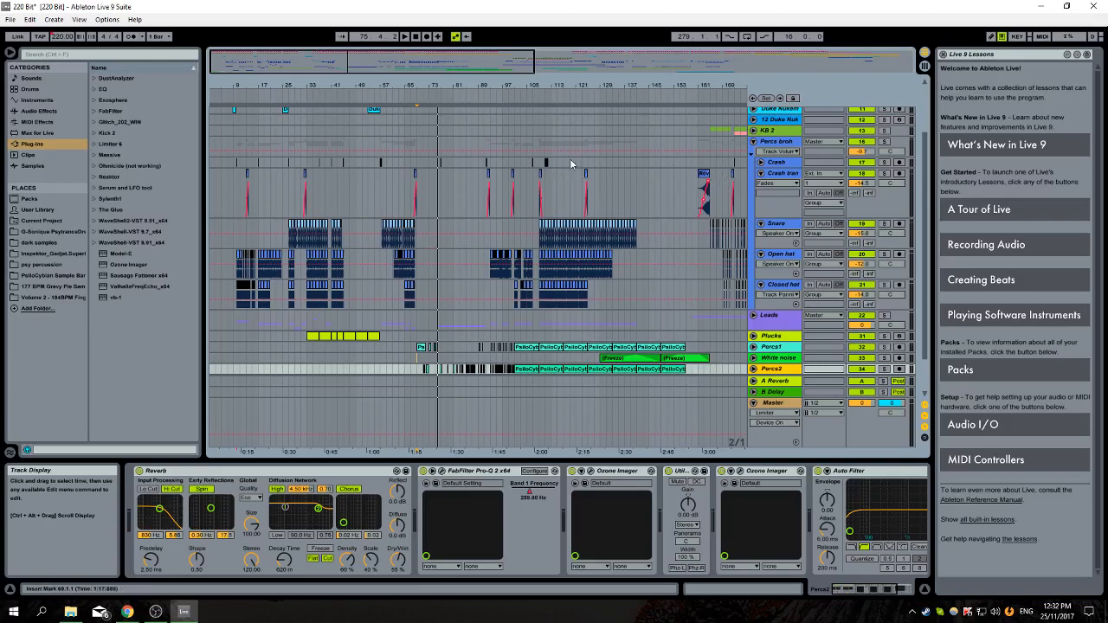
Play the crash hit at bar 27 and solo the Crash track to hear it alone
left_click_drag(558, 165, 376, 168)
left_click(344, 164)
key("space")
left_click_drag(366, 90, 369, 147)
key("space")
left_click(328, 162)
key("space")
left_click(884, 163)
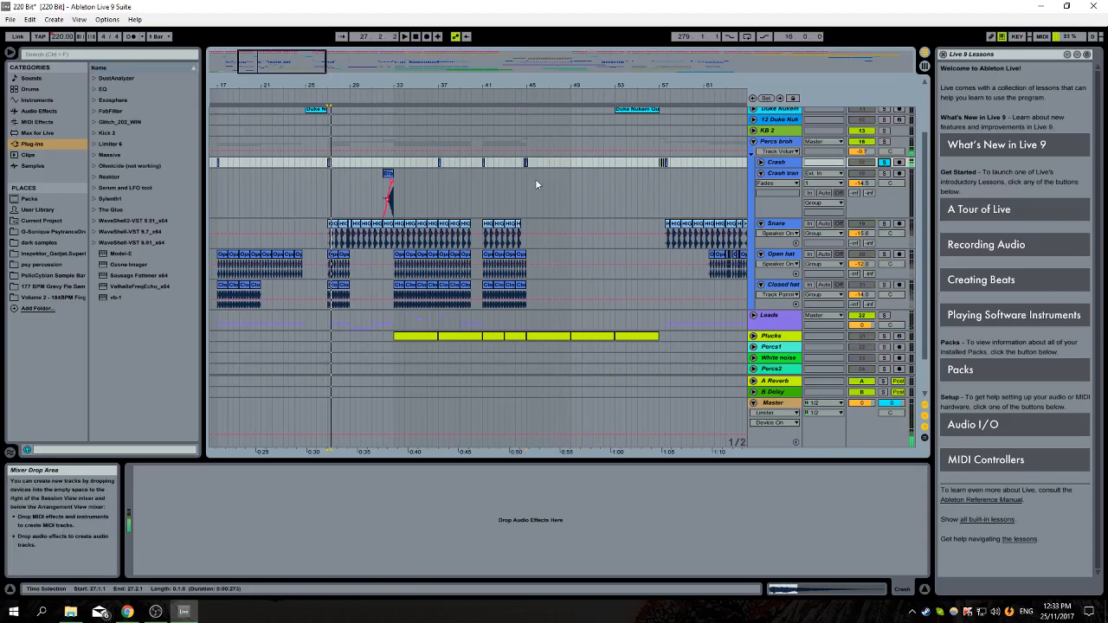
Unfold the Crash track to show the waveforms of its chopped clips at bar 57
scroll(534, 180, "up", 3)
left_click_drag(692, 89, 592, 138)
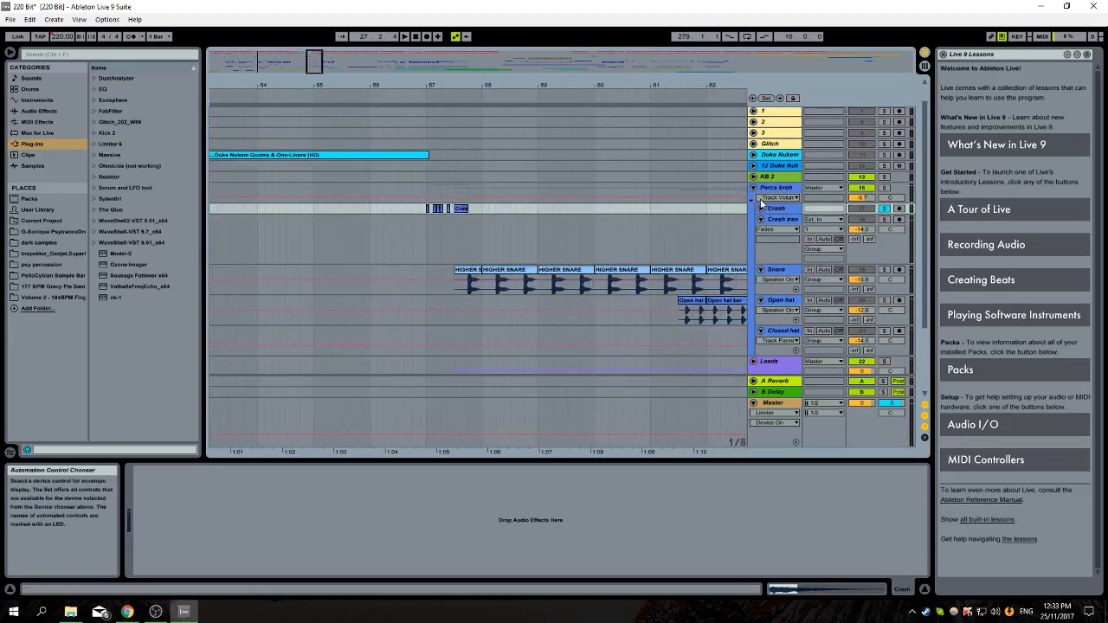
left_click(761, 209)
scroll(451, 173, "up", 2)
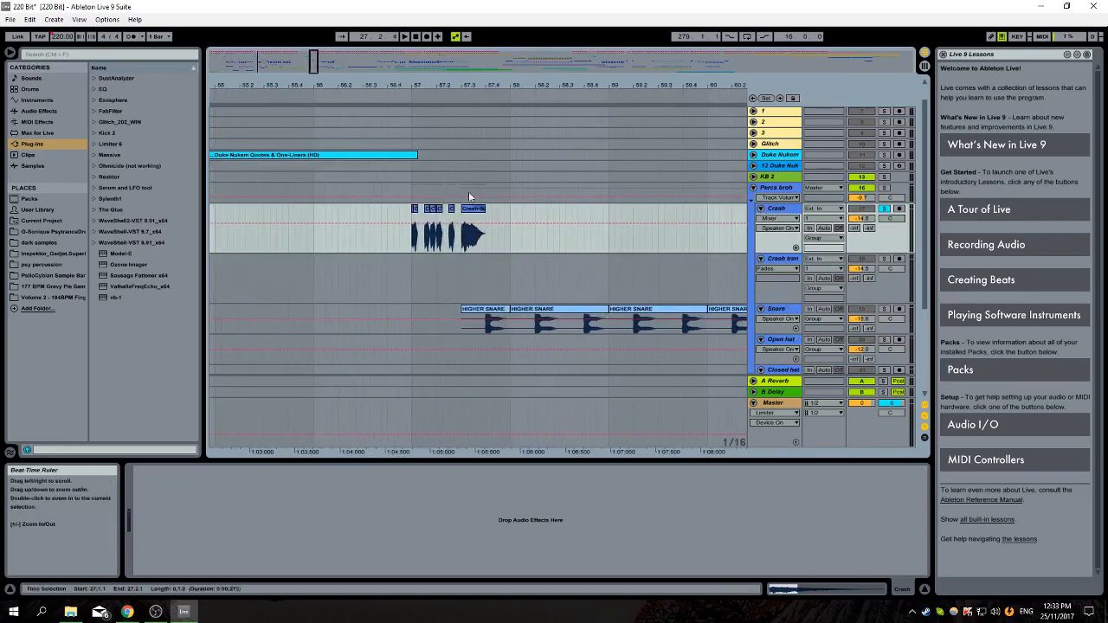
Paste a copy of a short crash clip at 58.2, extended to full length, and play it
left_click(427, 209)
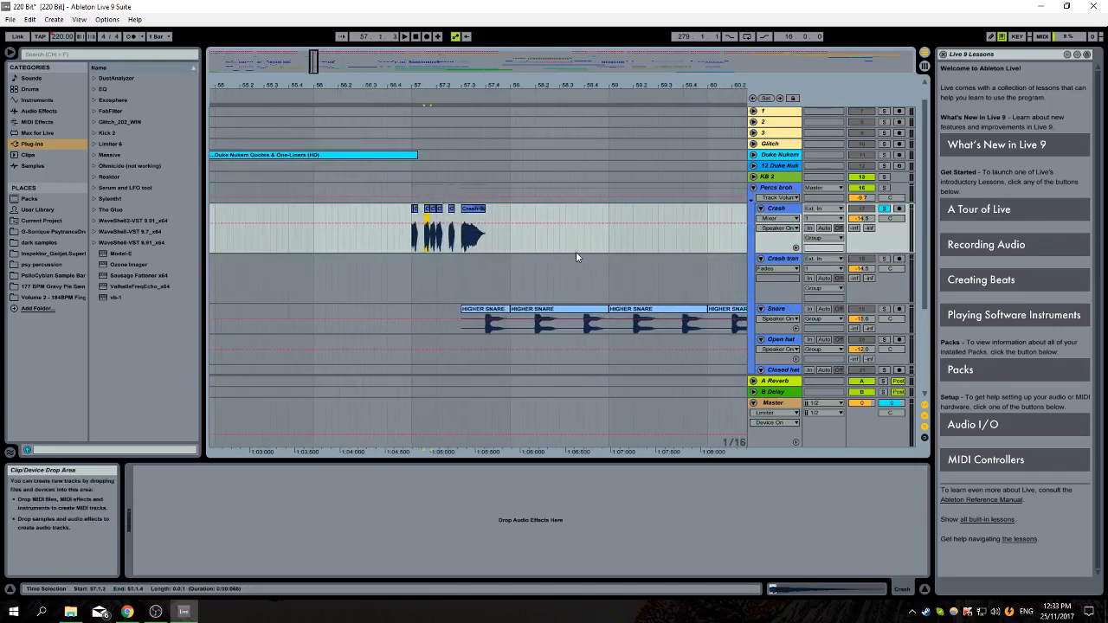
left_click(537, 240)
key("ctrl+v")
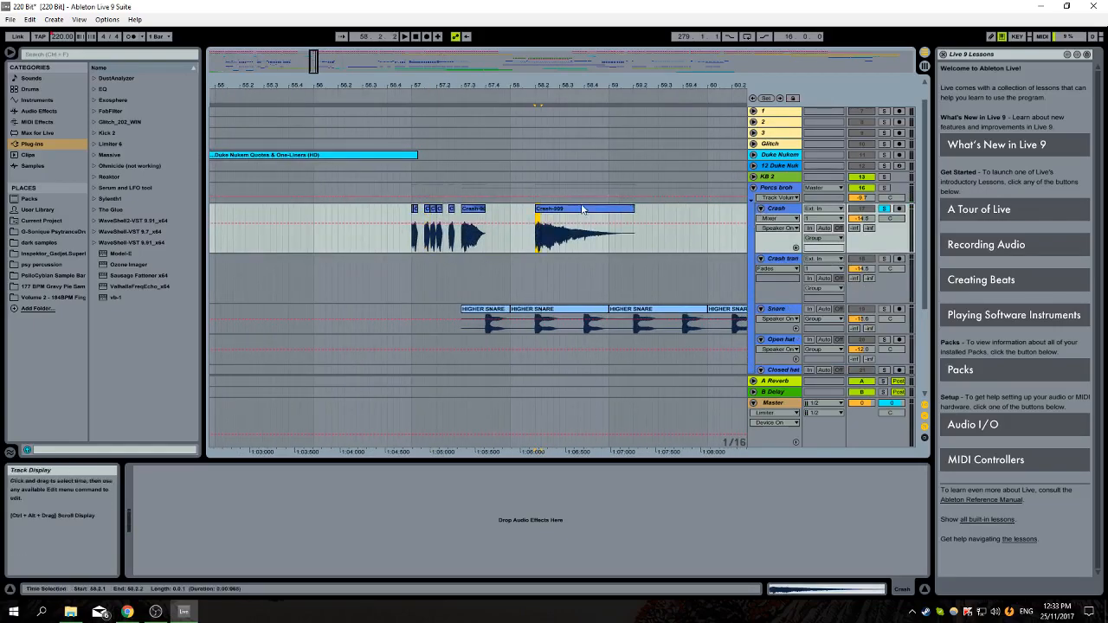
left_click(535, 245)
key("space")
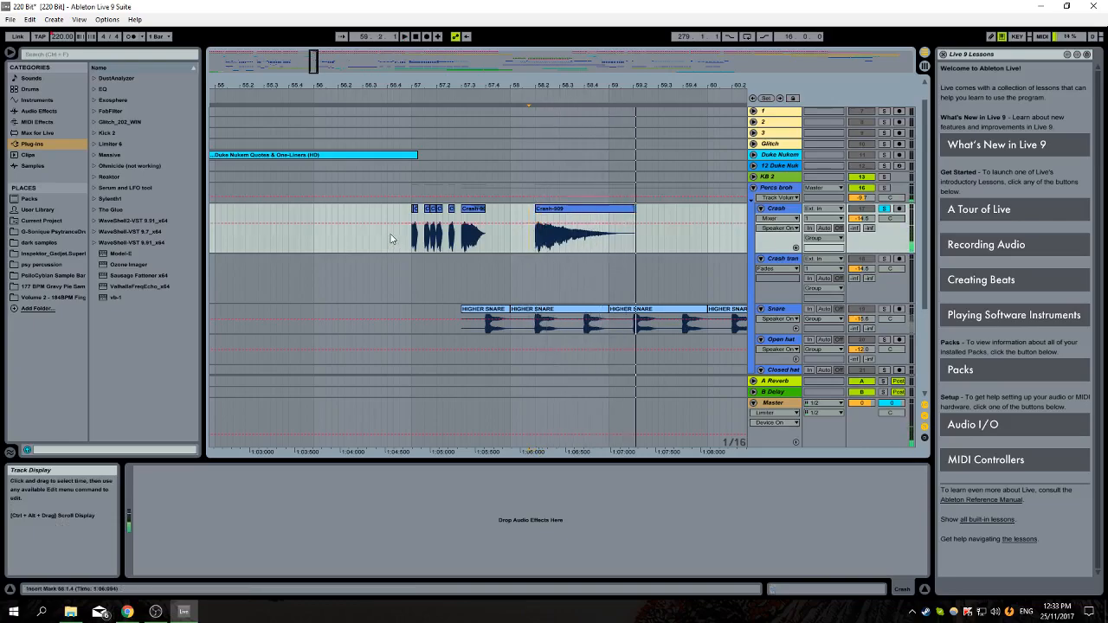
Play the chopped crashes from bar 57 and delete the full-length crash clip at 58.2
key("space")
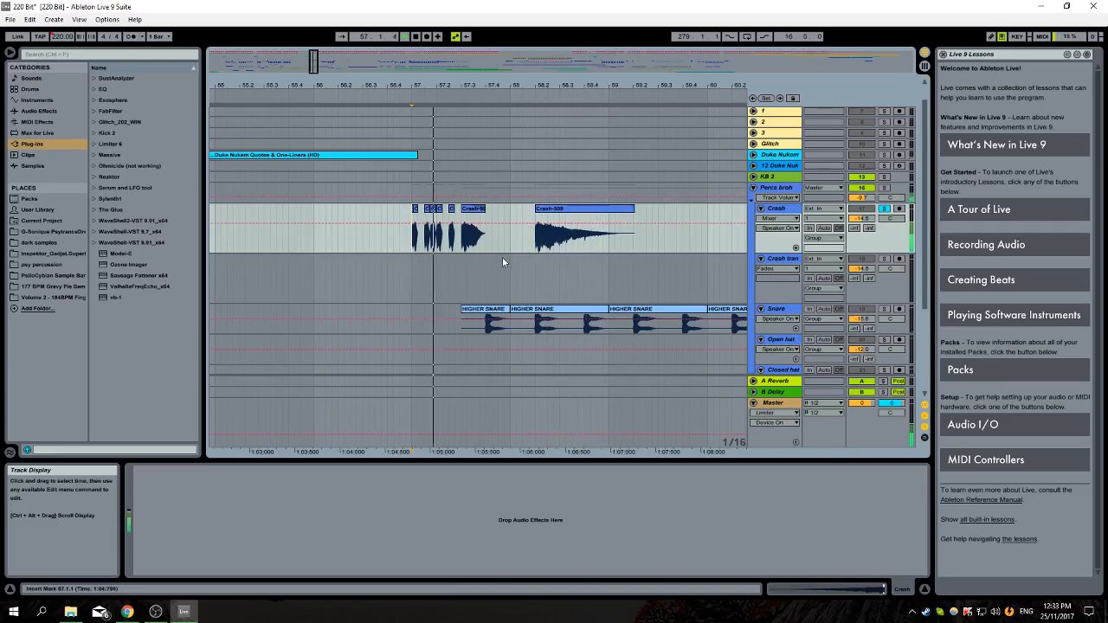
key("space")
left_click(552, 211)
key("Delete")
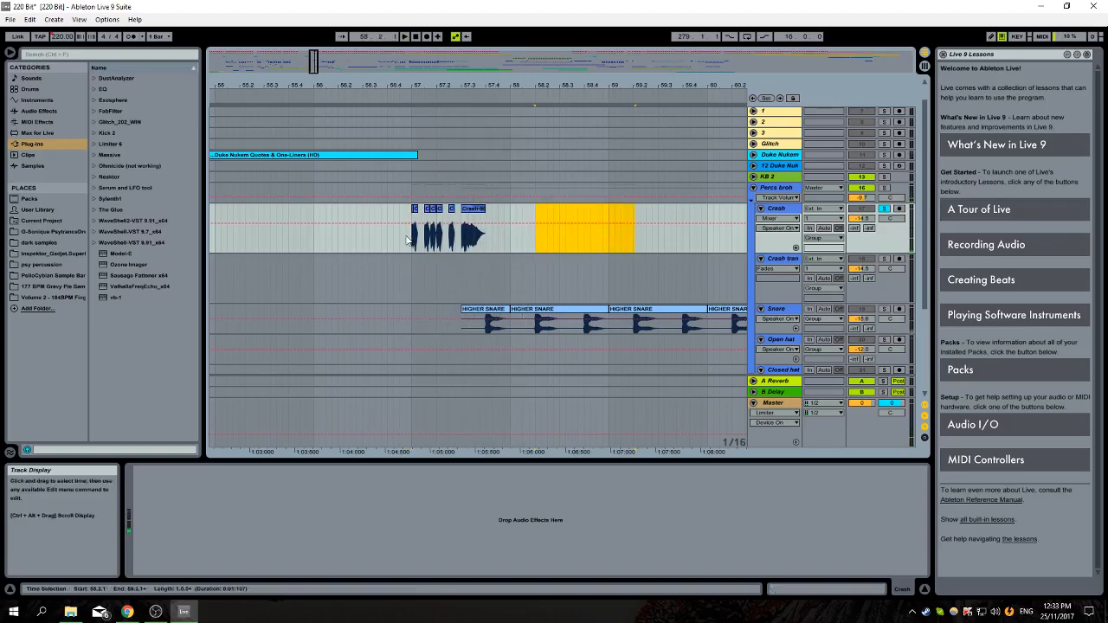
Play the chopped crash fill on its own from bar 57
left_click(413, 240)
key("space")
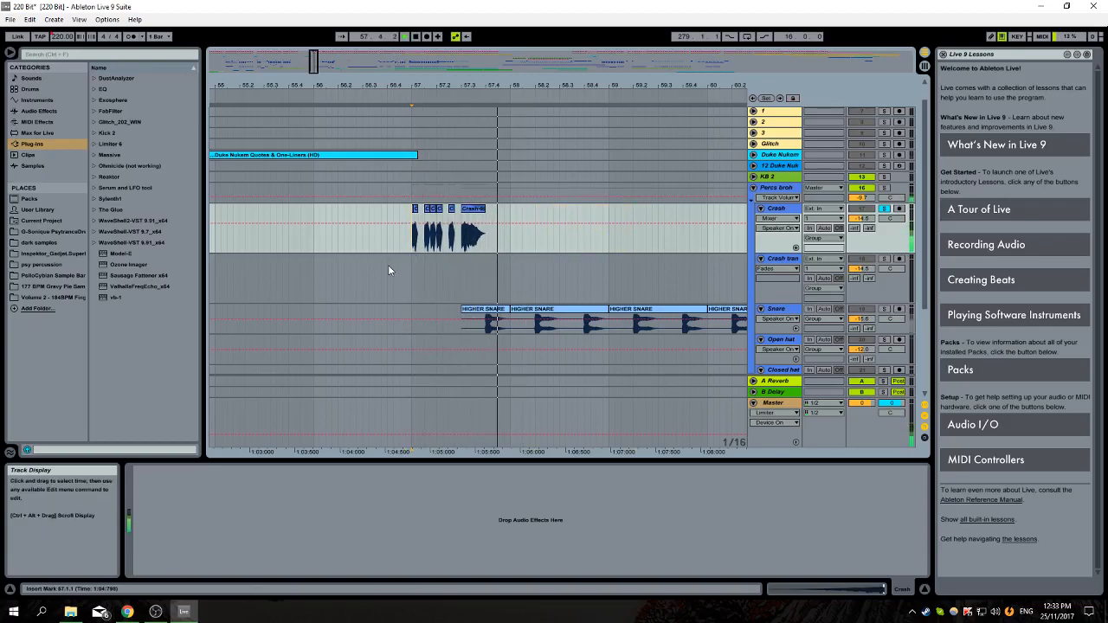
scroll(394, 267, "up", 1)
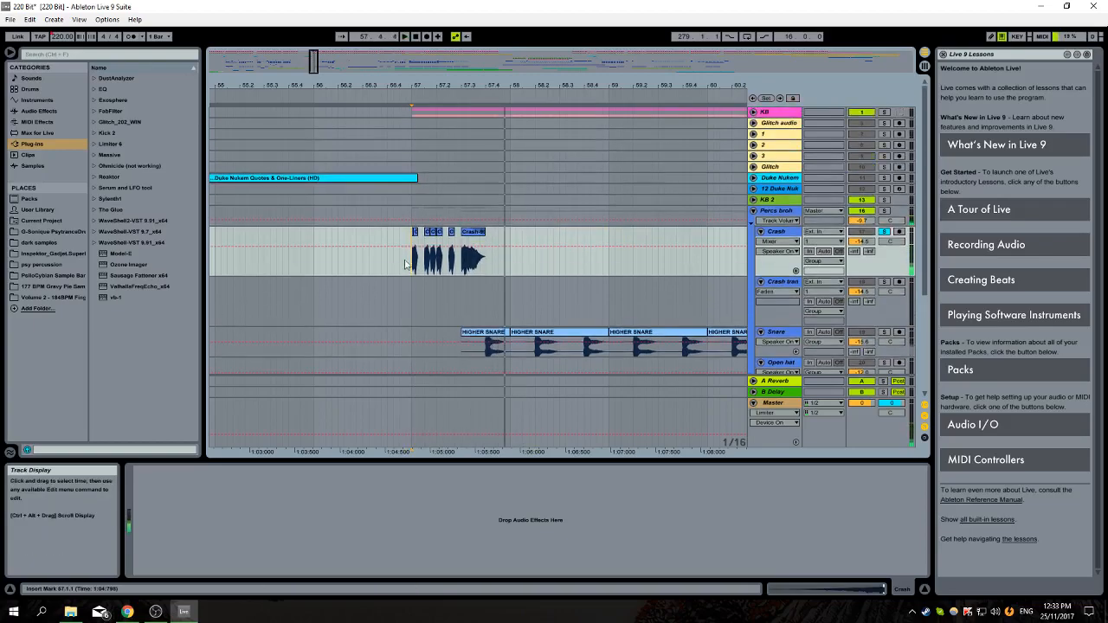
Audition the crash fill from bar 57 and from 55.4 with the KB group and Duke Nukem track added to the solo, and clear all solos
left_click(884, 111)
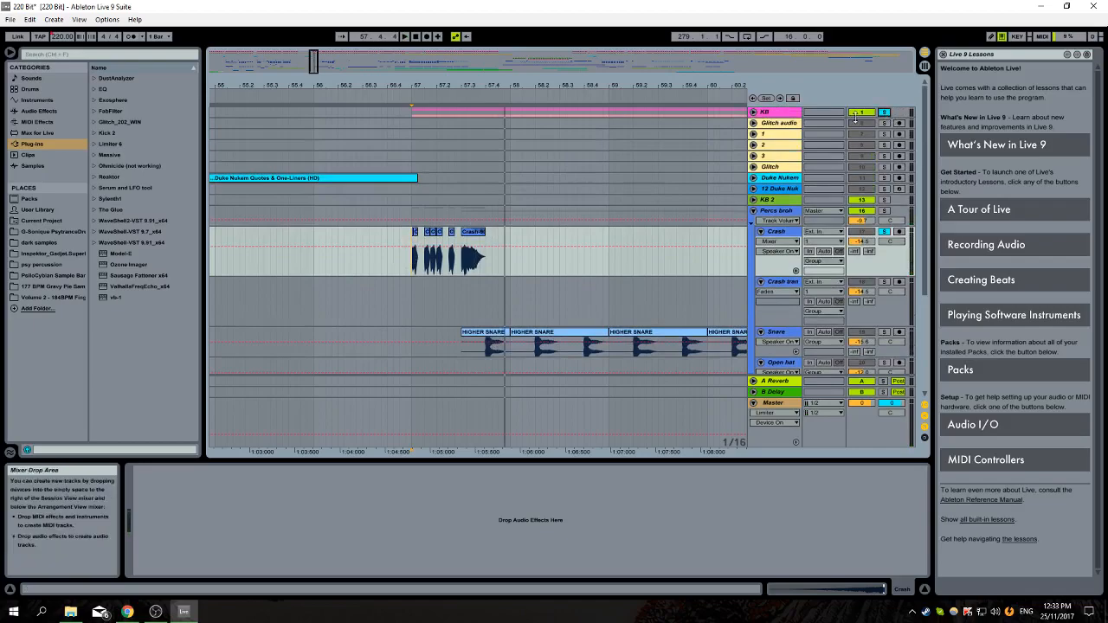
left_click(412, 220)
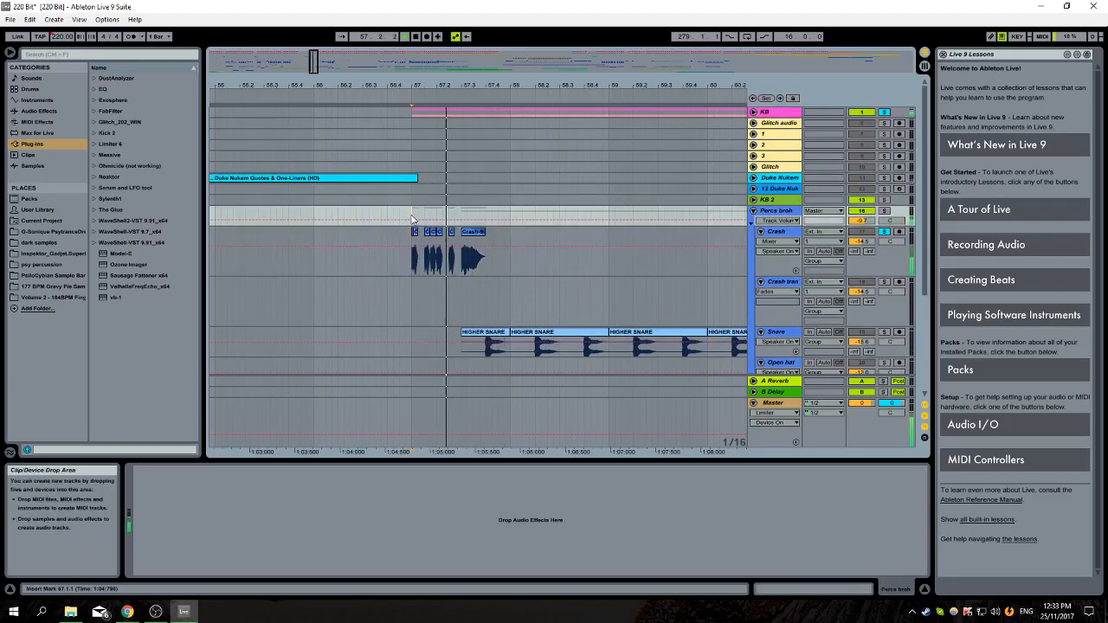
left_click(884, 178)
left_click(289, 211)
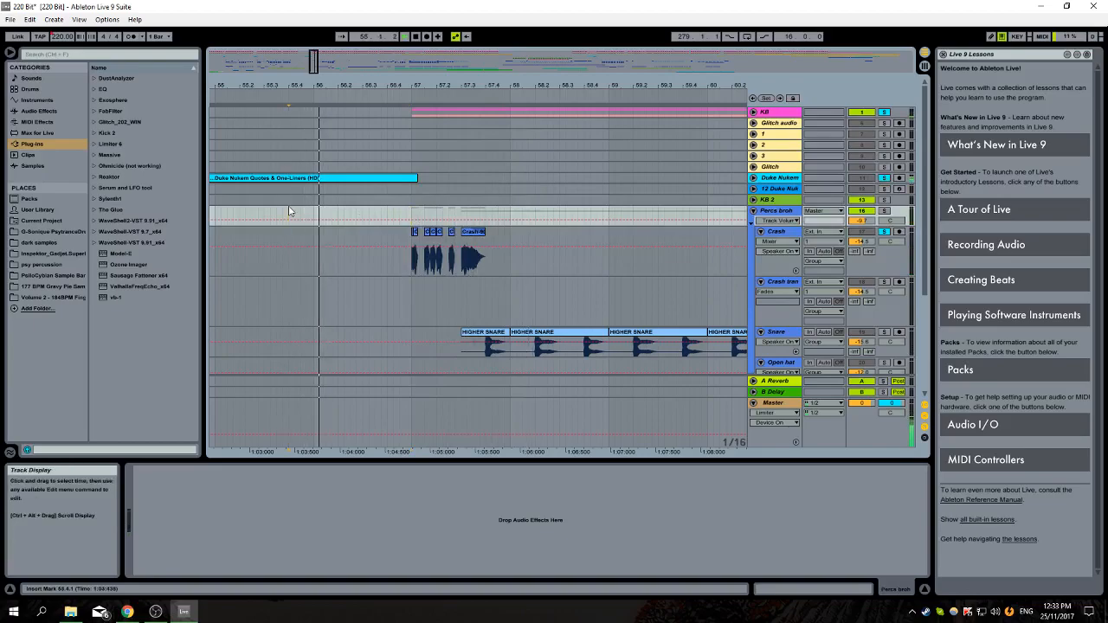
key("space")
left_click(886, 113)
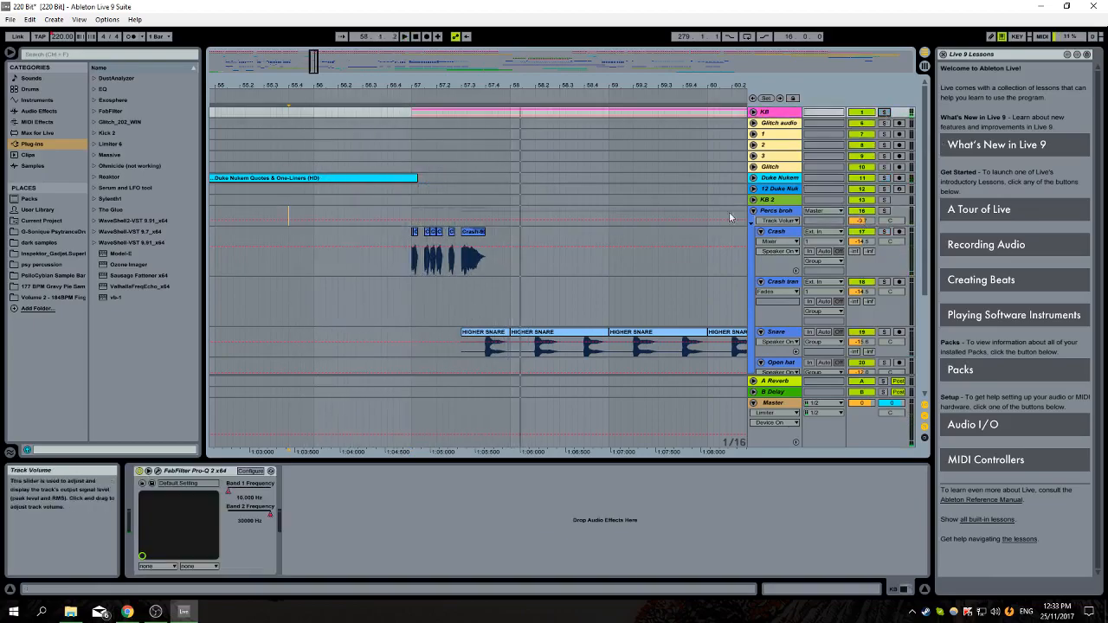
Unfold the KB group to show its kick, audio and bass tracks around bar 57
left_click(412, 256)
scroll(606, 165, "down", 1)
scroll(779, 148, "up", 1)
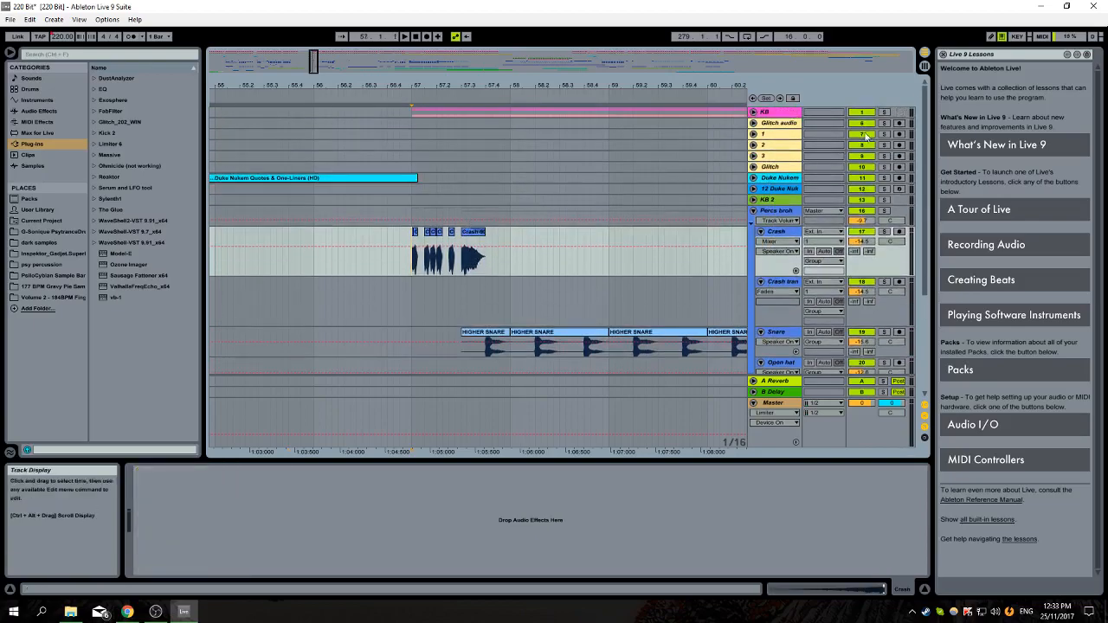
left_click(754, 112)
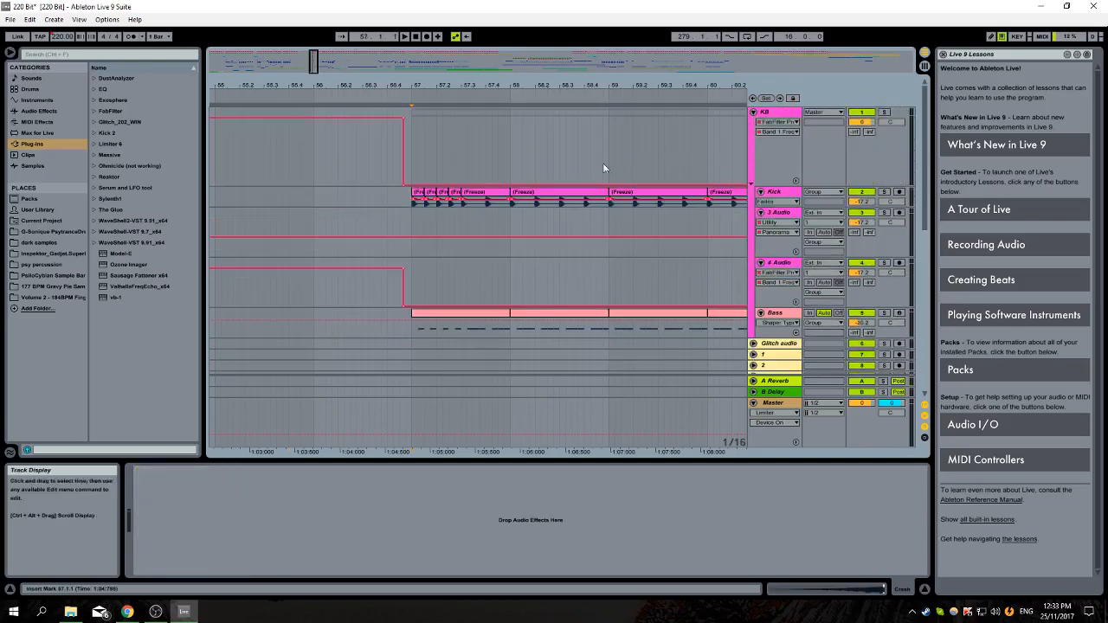
scroll(589, 186, "down", 2)
scroll(753, 173, "up", 1)
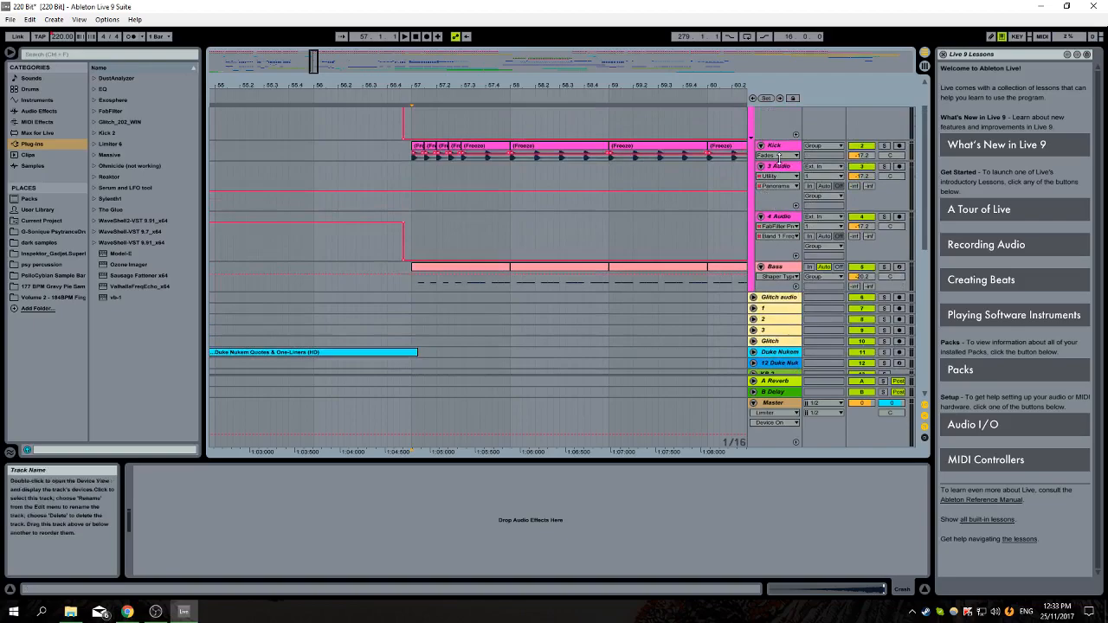
Fold the Kick, 3 Audio, 4 Audio and Bass tracks inside the KB group
left_click(761, 145)
left_click(769, 199)
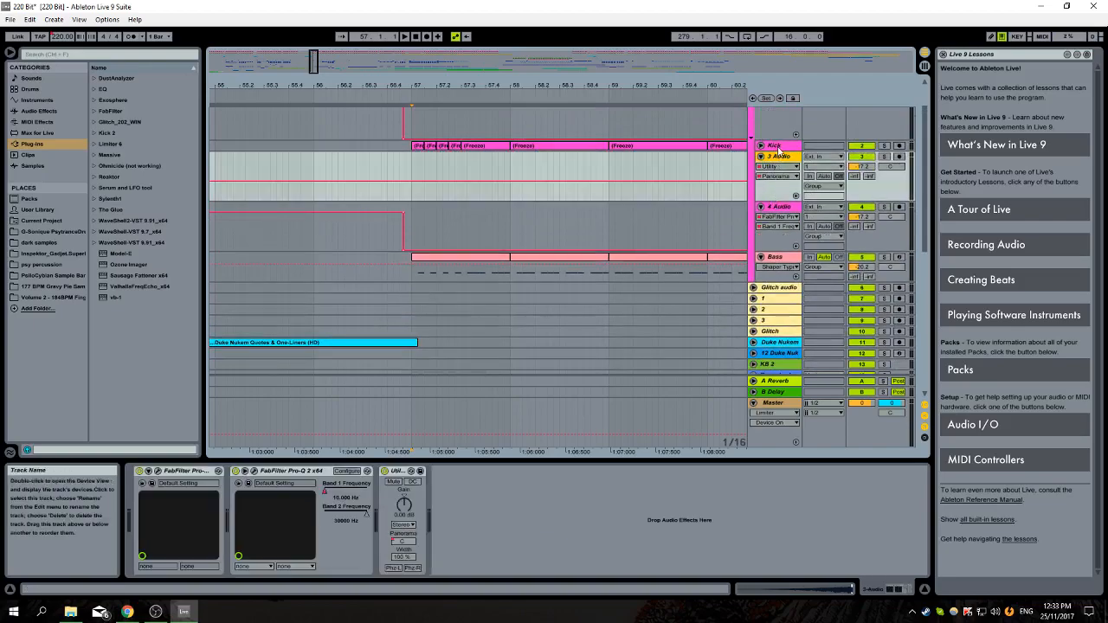
left_click_drag(768, 198, 771, 138)
left_click(771, 207)
left_click_drag(776, 211, 777, 180)
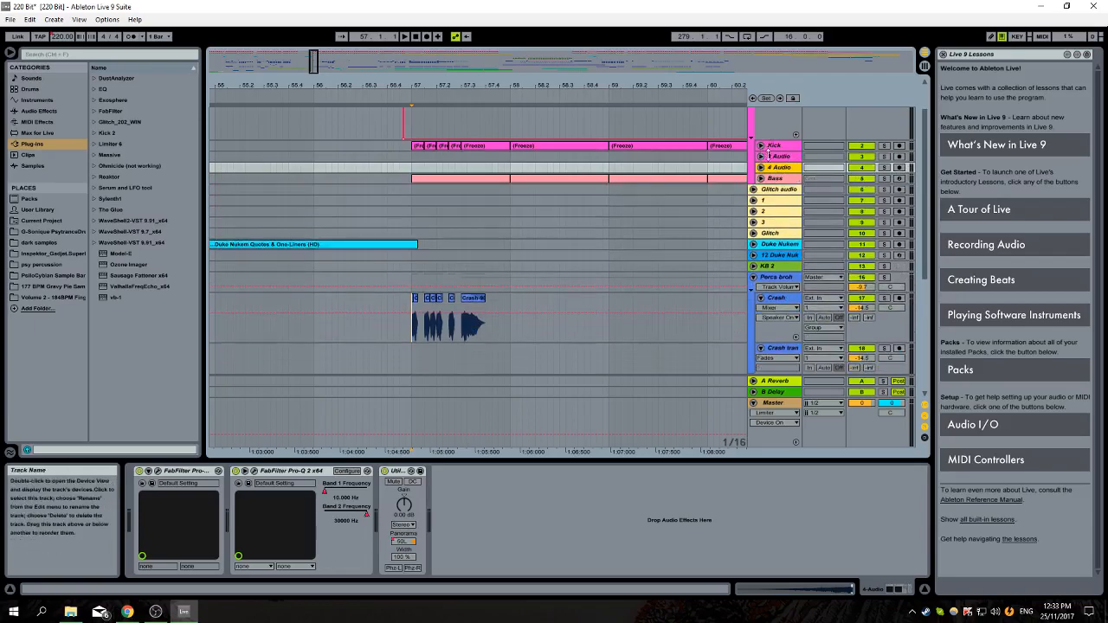
Unfold the Kick track and select the range 57.1.3 to 57.1.4 across the Crash and Kick tracks to compare their hits
left_click(762, 145)
scroll(423, 174, "up", 3, "ctrl")
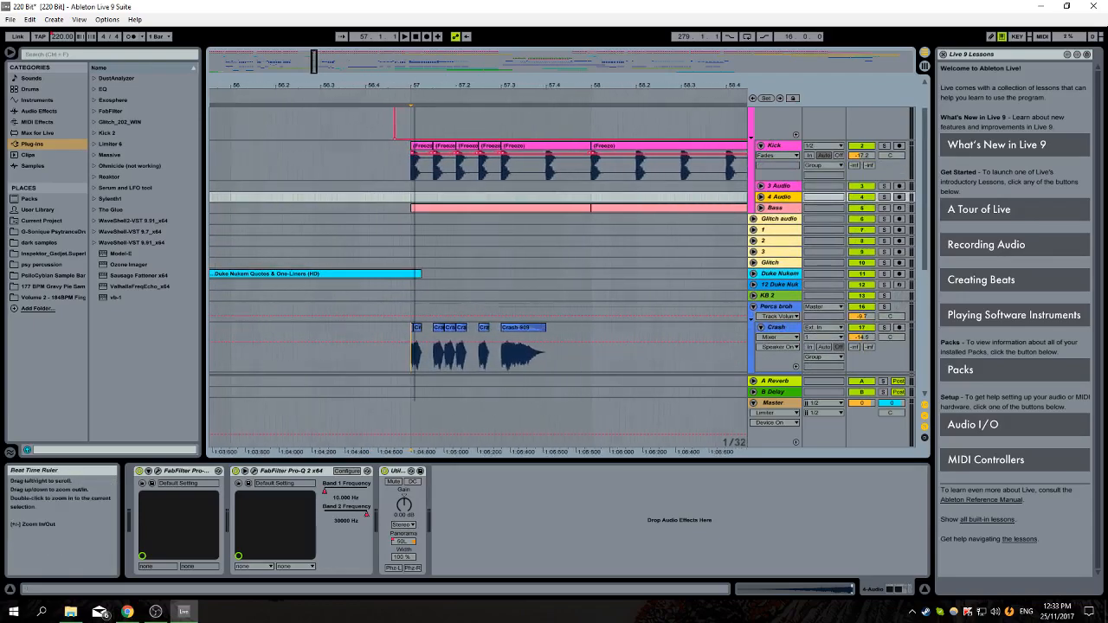
left_click(421, 174)
scroll(432, 234, "down", 2)
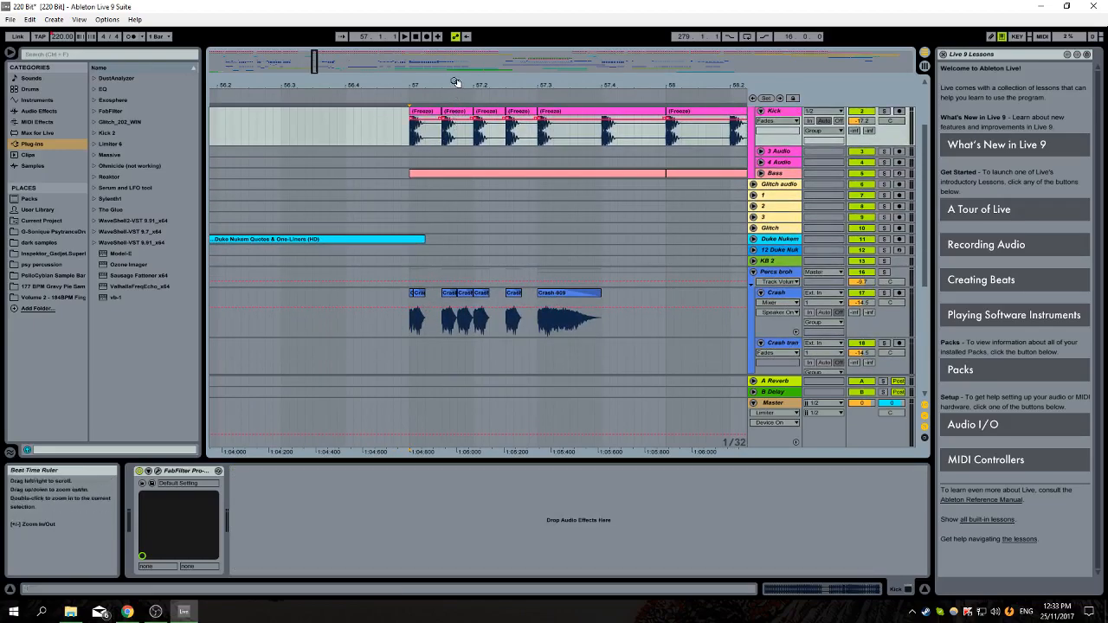
left_click_drag(452, 88, 449, 98)
left_click_drag(448, 329, 438, 138)
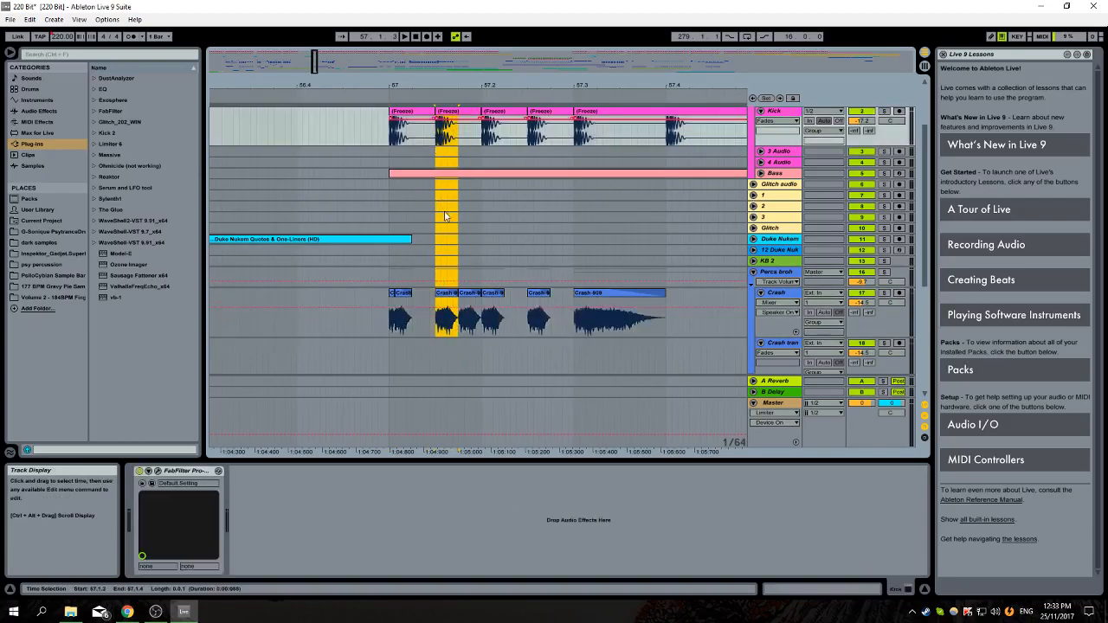
Display the Fades envelopes on the Crash track's clips
left_click(776, 293)
left_click(778, 302)
left_click(776, 322)
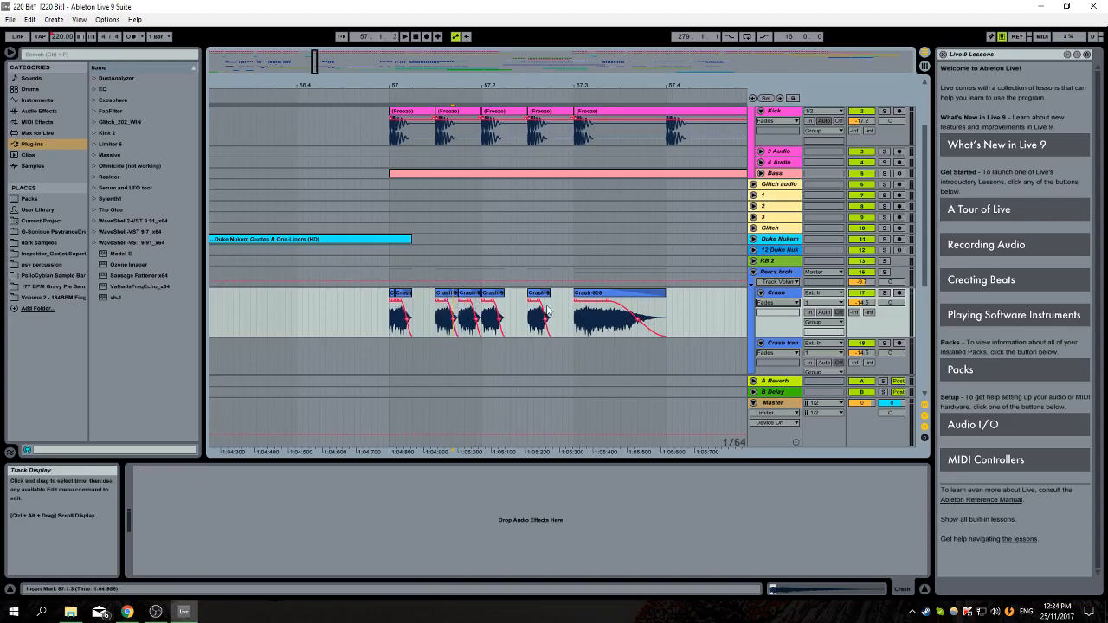
Play the combined kick and crash fill from 56.4.4 with all tracks audible
left_click(366, 273)
key("space")
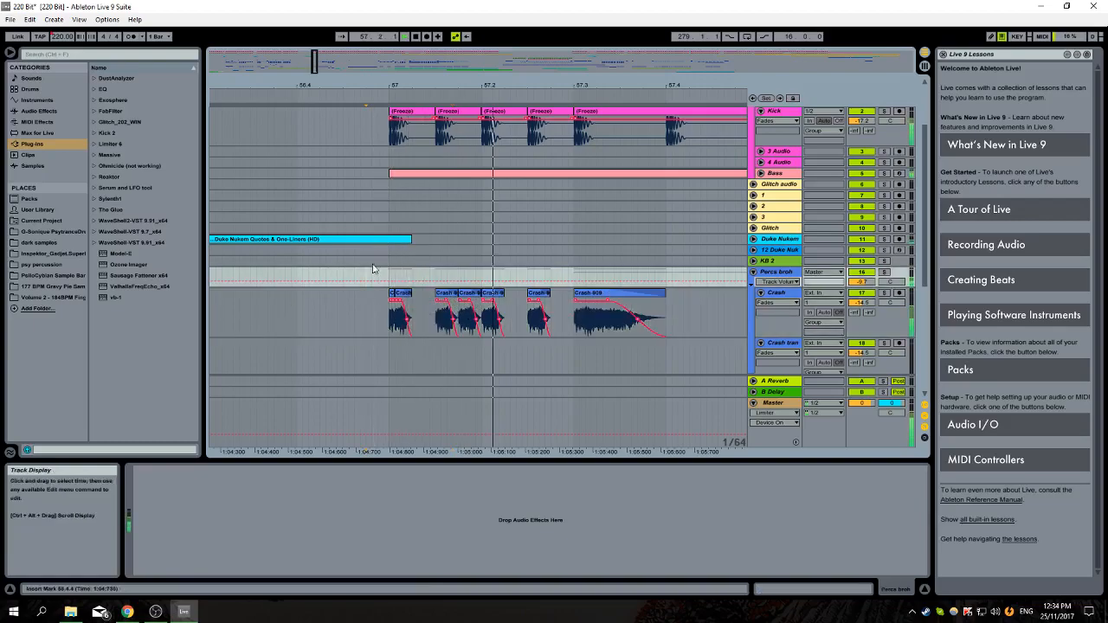
scroll(614, 191, "up", 3)
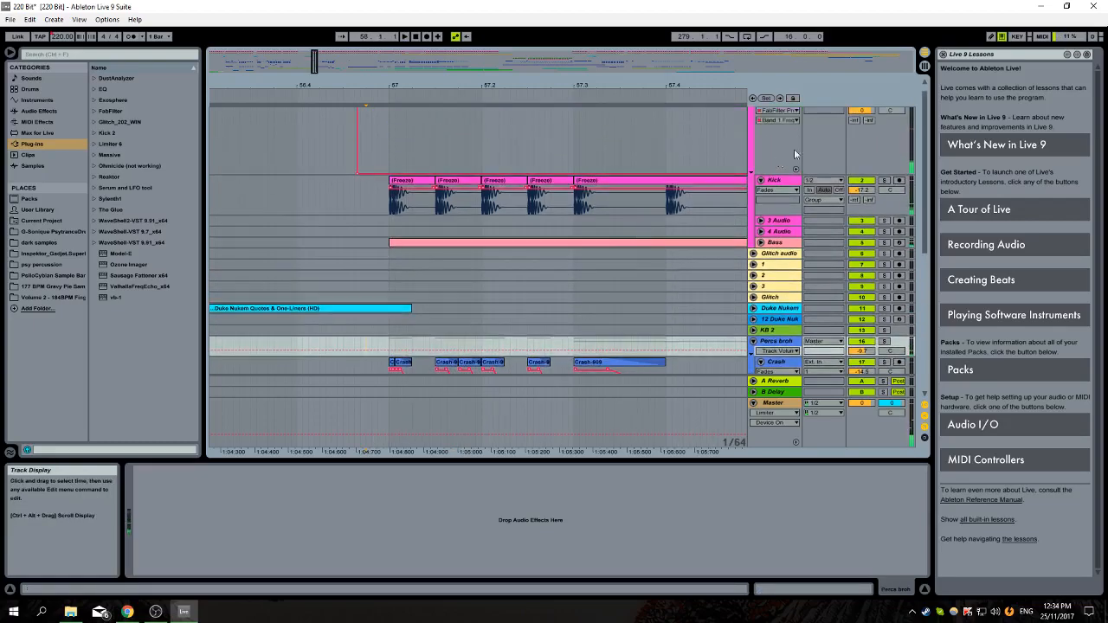
scroll(641, 248, "down", 3)
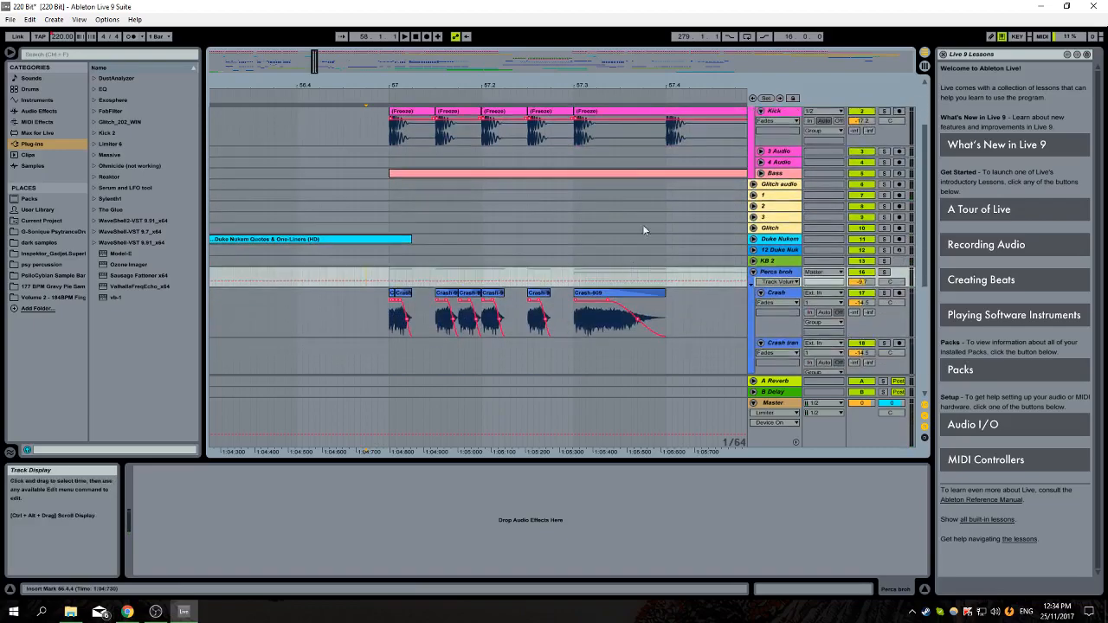
Play the reversed crash transition at bar 32 with the Crash tran track soloed
left_click_drag(546, 85, 537, 55)
scroll(536, 266, "down", 5)
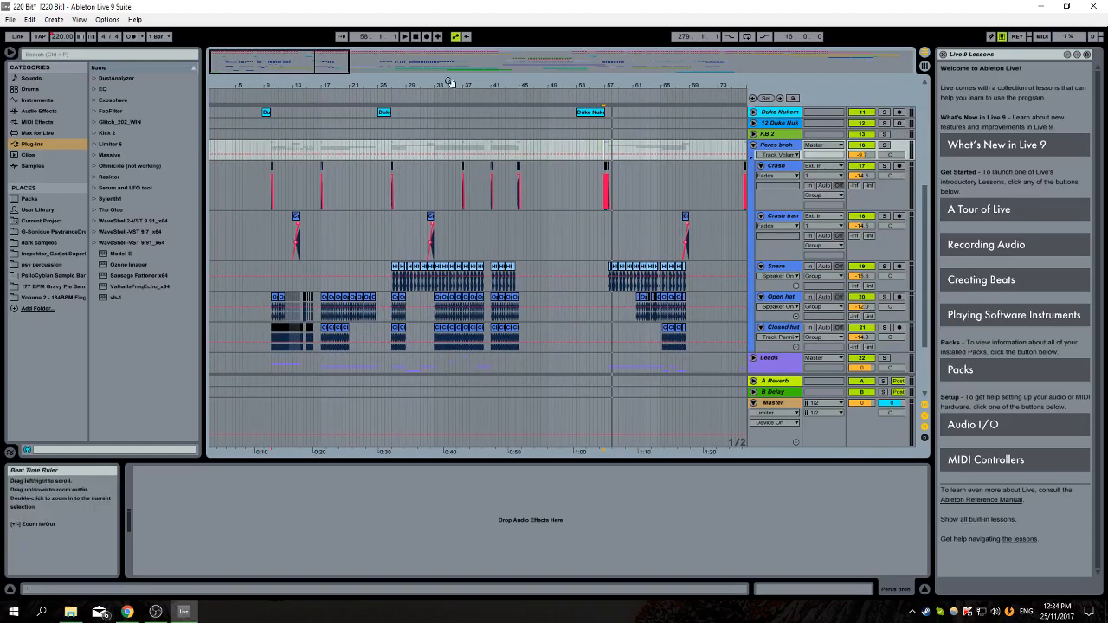
left_click_drag(449, 84, 449, 126)
left_click(314, 197)
key("space")
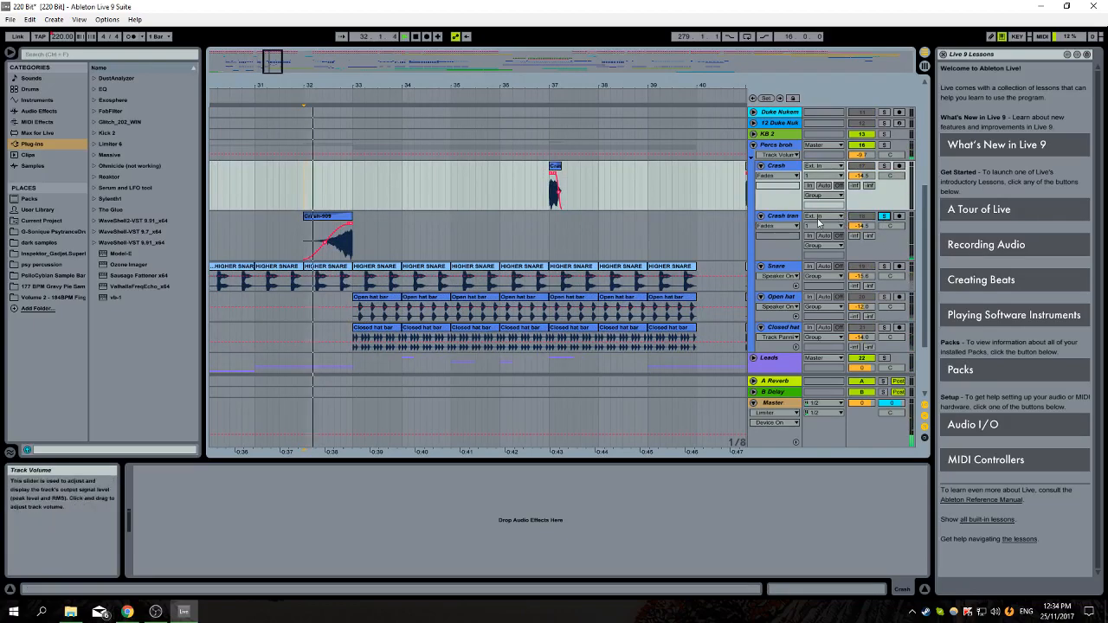
Add the KB group to the solo and replay the crash transition from bar 32
scroll(636, 175, "up", 5)
scroll(637, 173, "up", 3)
left_click(885, 113, "ctrl")
key("space")
key("space")
scroll(618, 265, "down", 3)
scroll(618, 265, "down", 2)
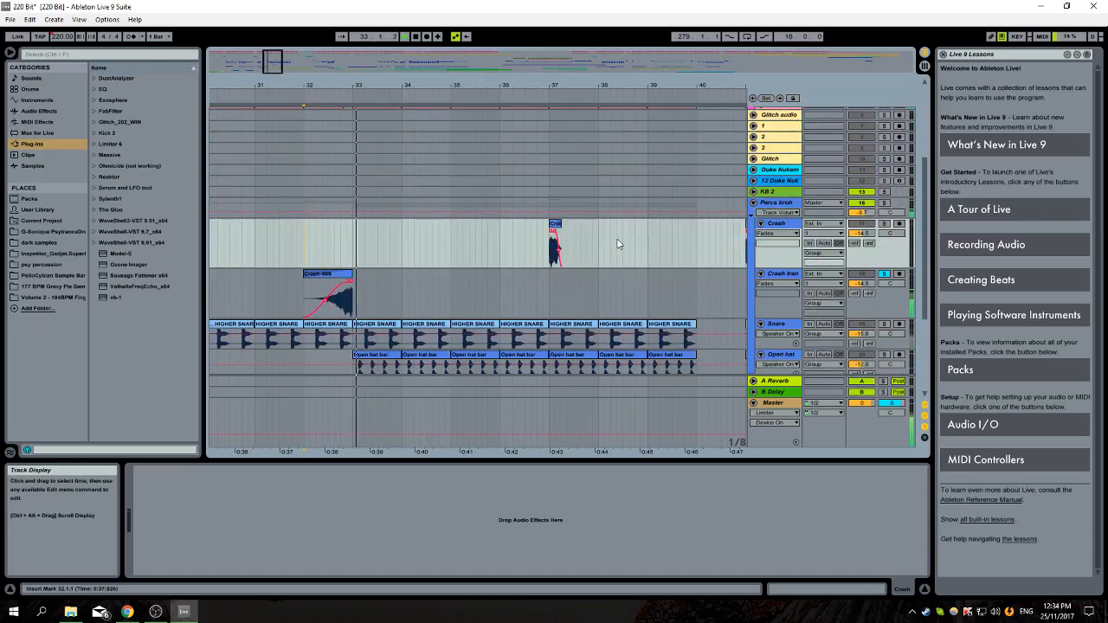
scroll(573, 234, "down", 2)
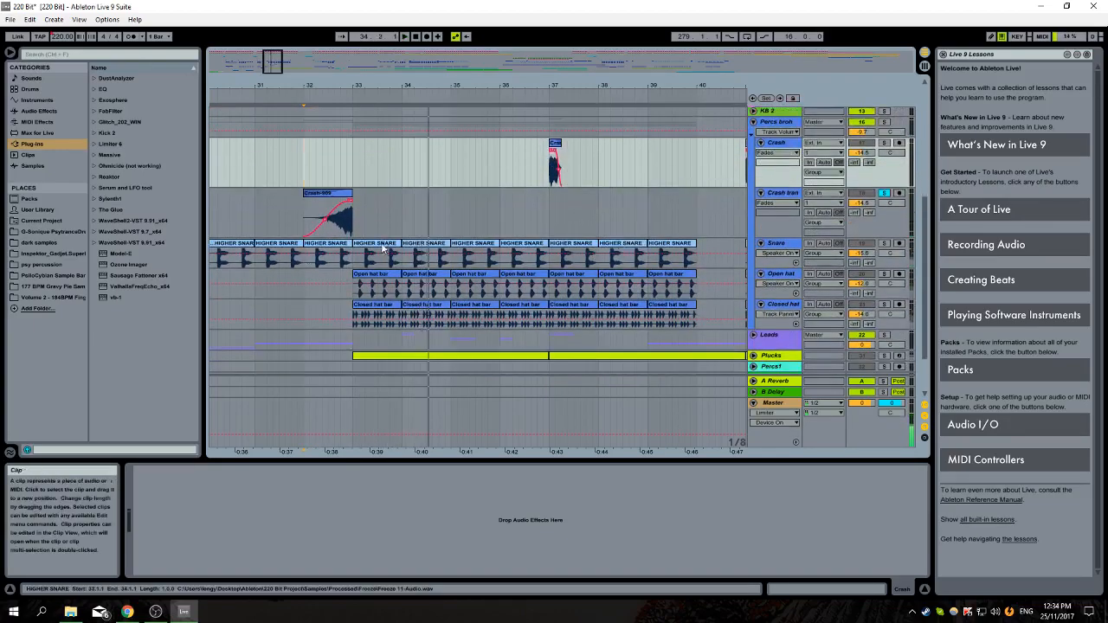
Solo the Snare, Open hat and Closed hat tracks along with Crash tran and play them from bar 33
left_click(353, 262)
left_click_drag(396, 86, 396, 107)
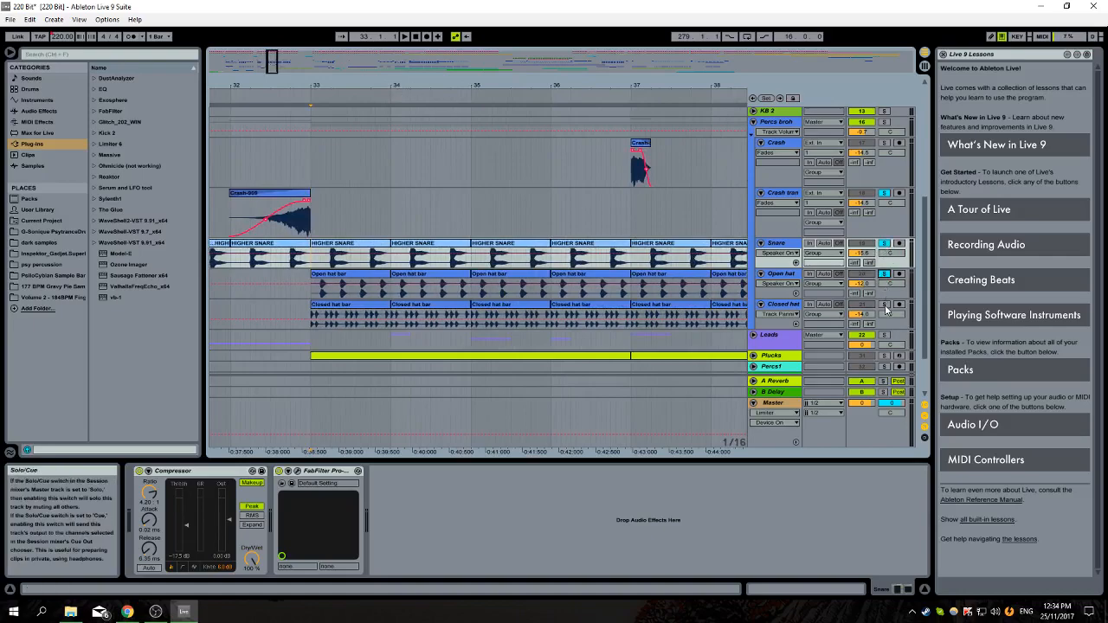
left_click(310, 296)
key("space")
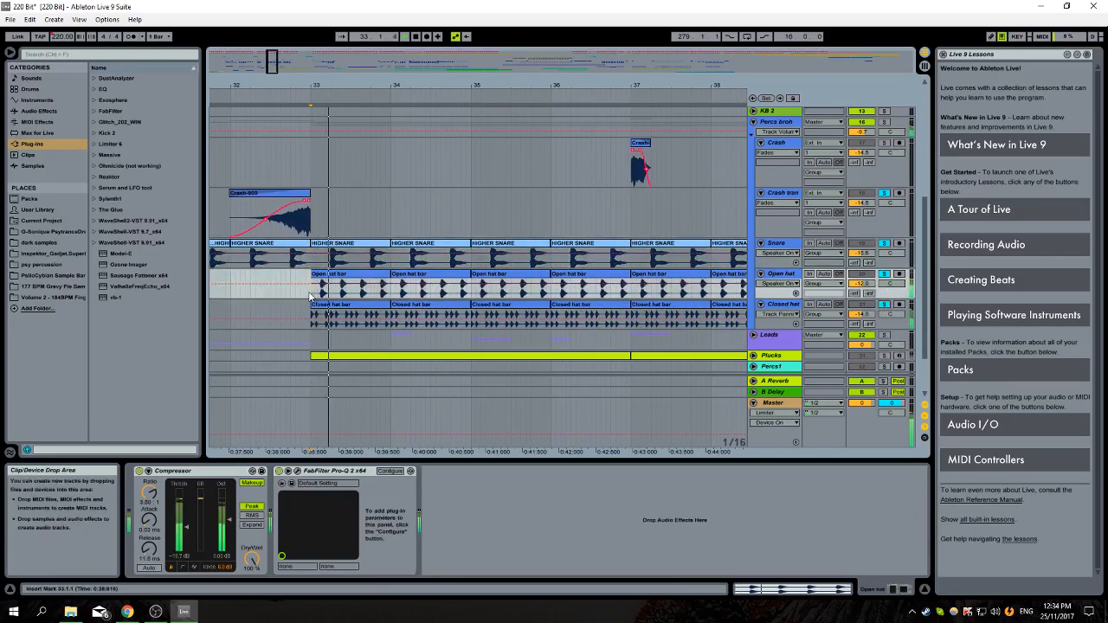
left_click(330, 244)
key("space")
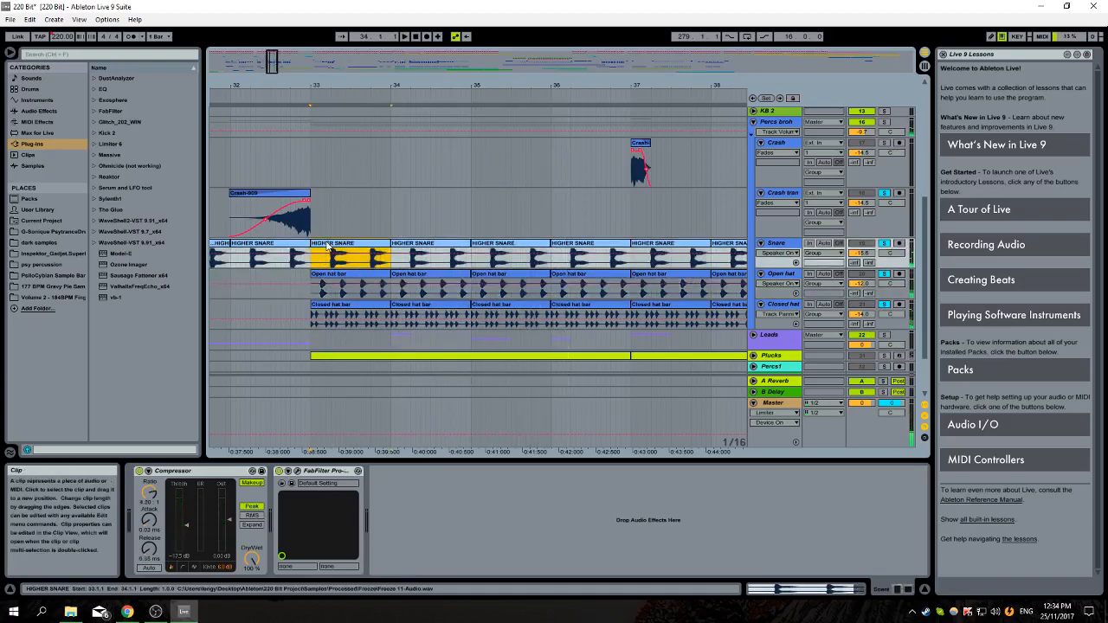
Split the HIGHER SNARE clip at 33.3 and move its first half onto the Crash tran track at 33.3
left_click_drag(338, 80, 373, 128)
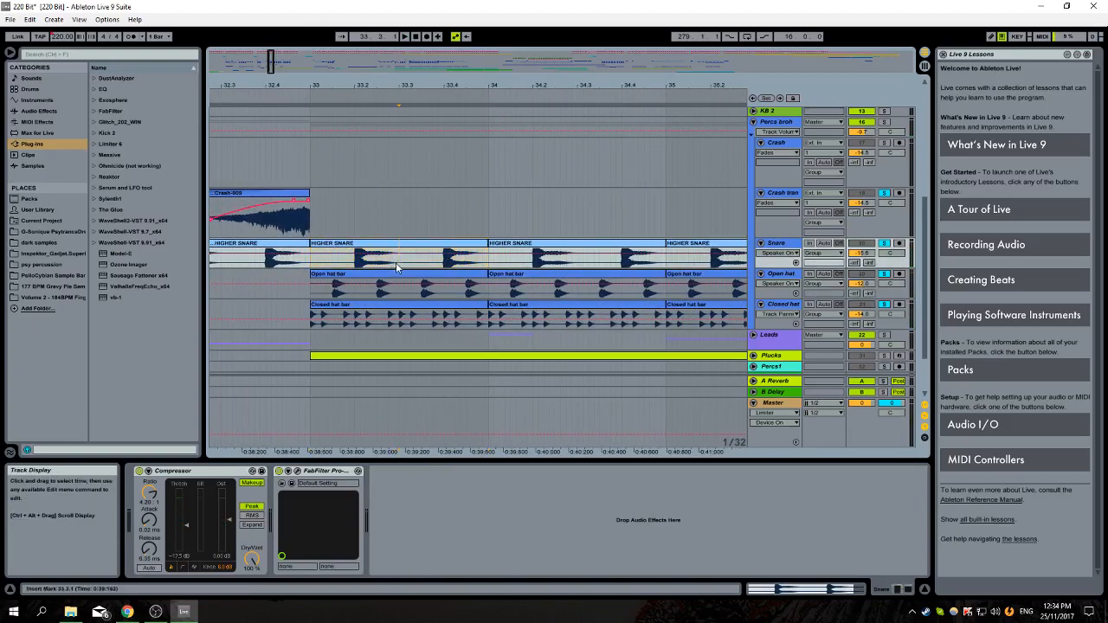
key("ctrl+e")
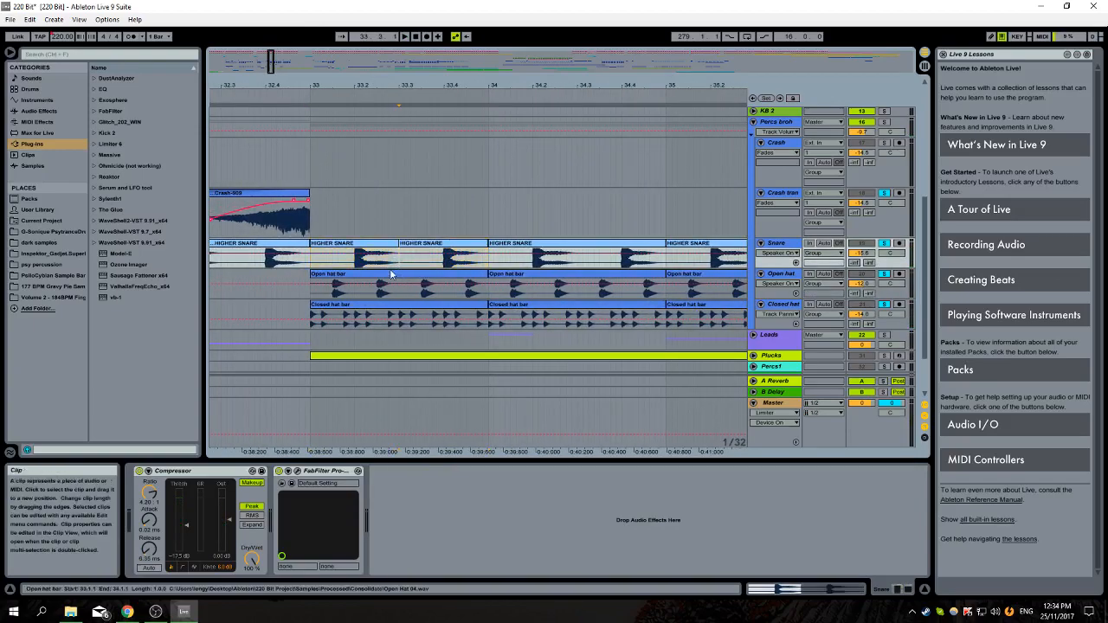
left_click_drag(403, 86, 403, 108)
left_click_drag(367, 242, 487, 200)
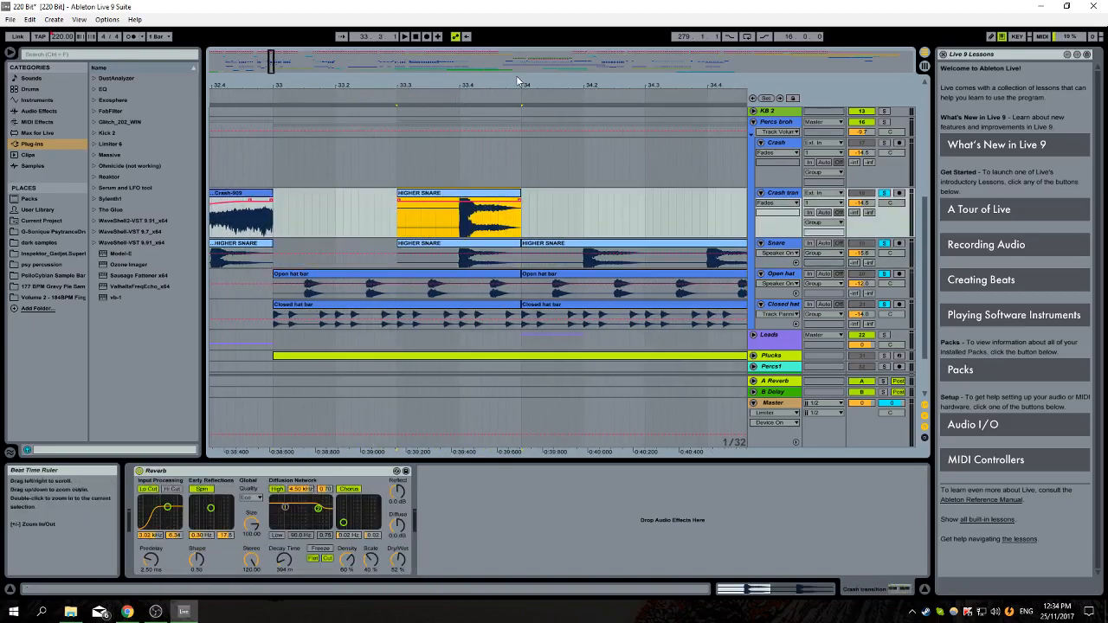
Try a fade-out on the tail of the snare clip placed on the Crash tran track
left_click_drag(508, 86, 504, 256)
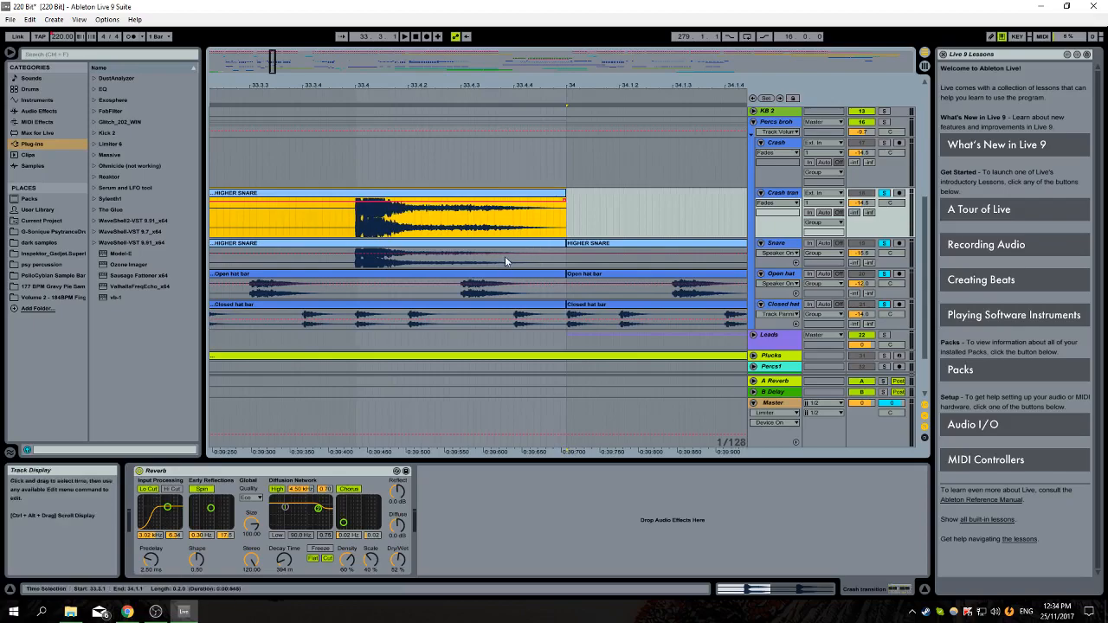
left_click(446, 188)
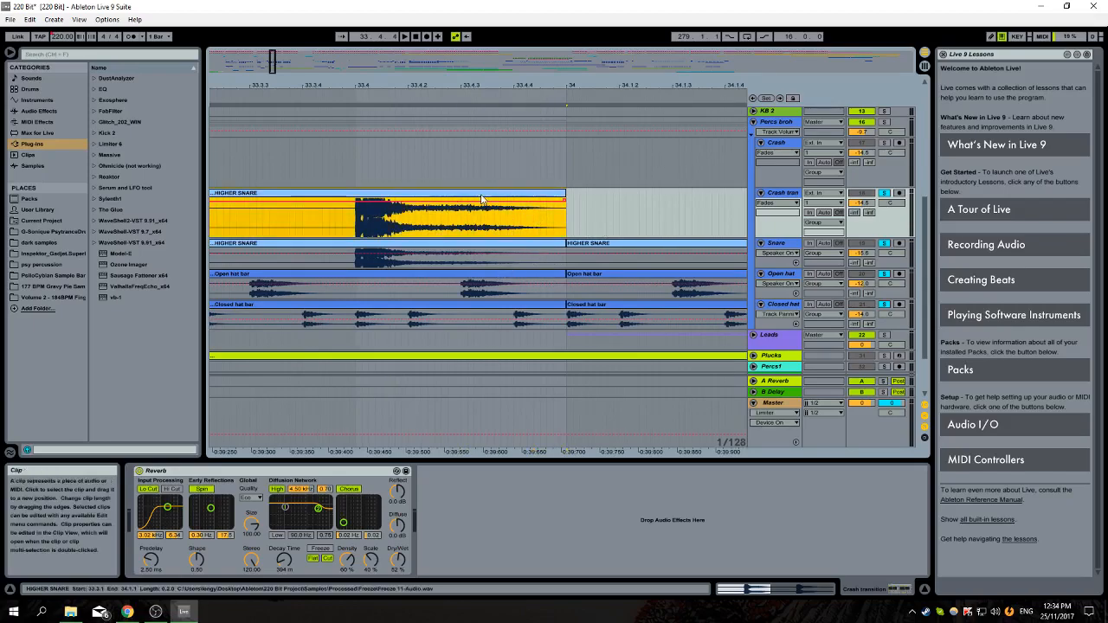
left_click_drag(563, 85, 561, 53)
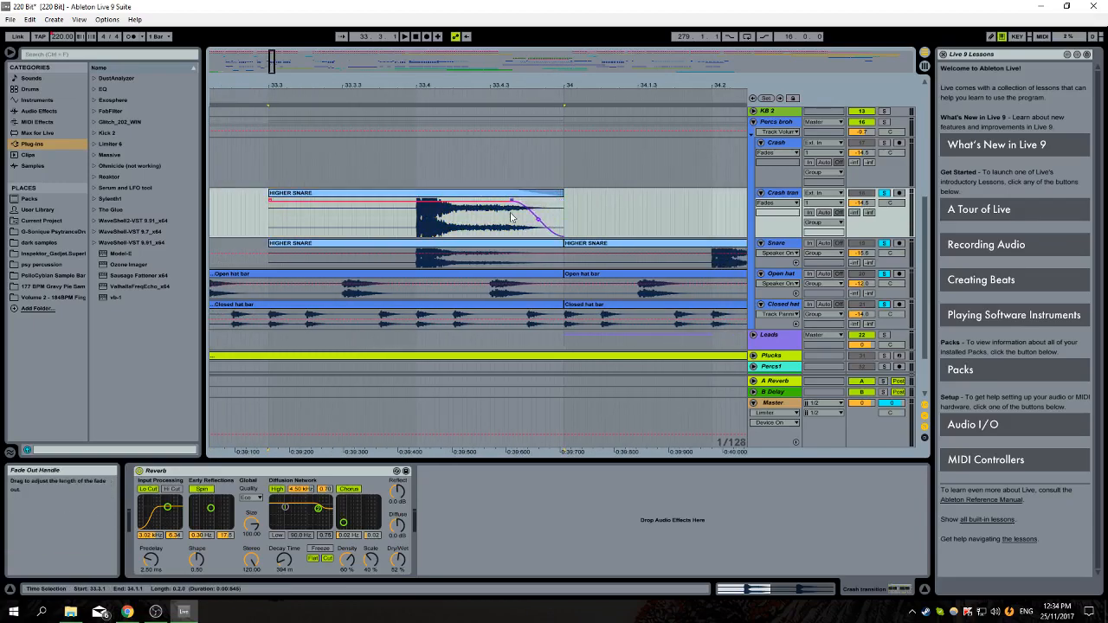
left_click_drag(494, 249, 443, 237)
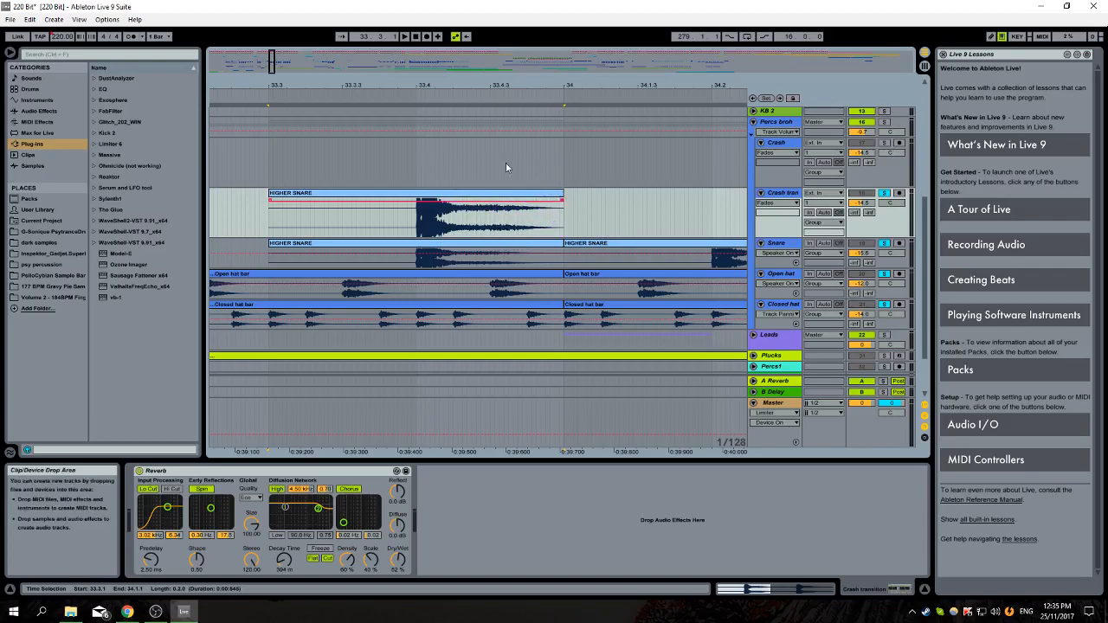
Return the snare half to the Snare track at bar 33 and undo the split at 33.3
left_click_drag(526, 84, 571, 61)
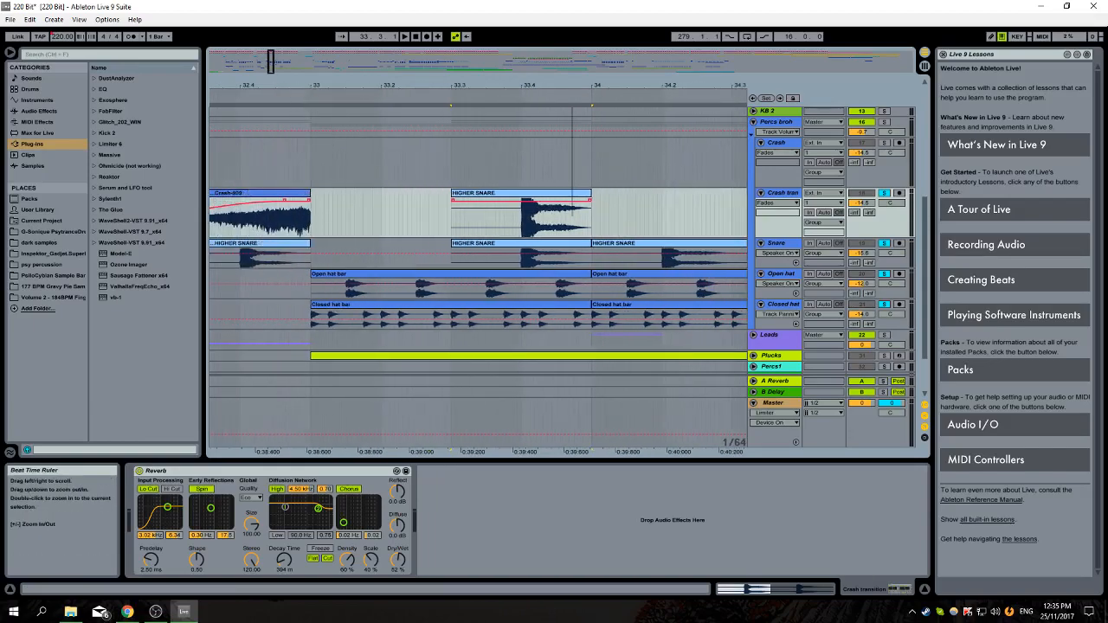
left_click_drag(558, 193, 354, 254)
key("ctrl+z")
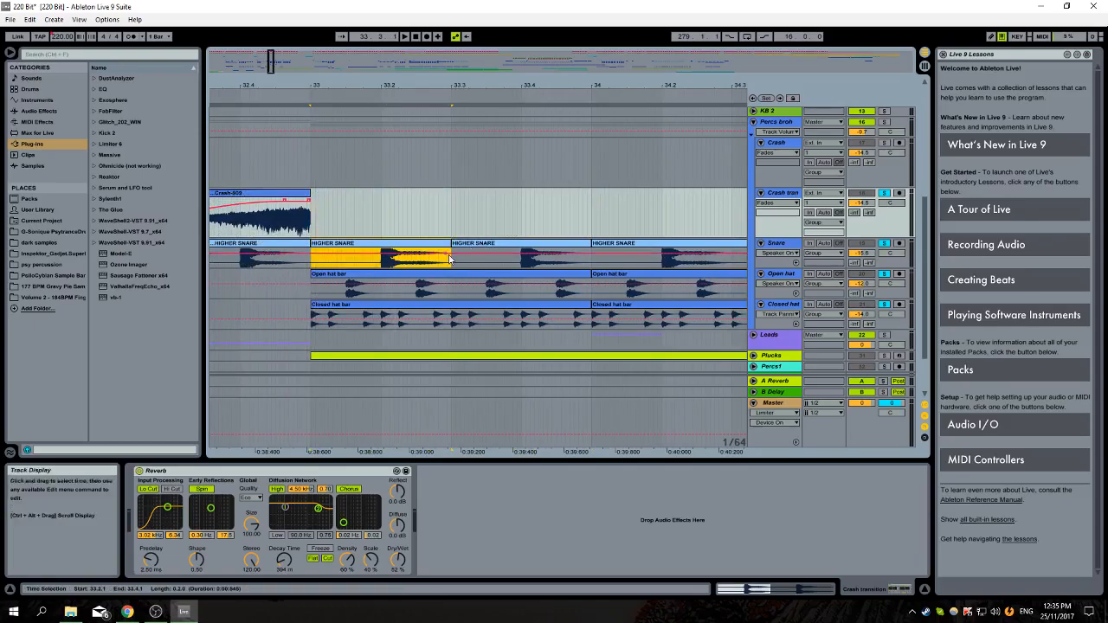
Open the Snare track's FabFilter Pro-Q 2 and examine its EQ curve, with the window moved clear of the snare clips
left_click(404, 262)
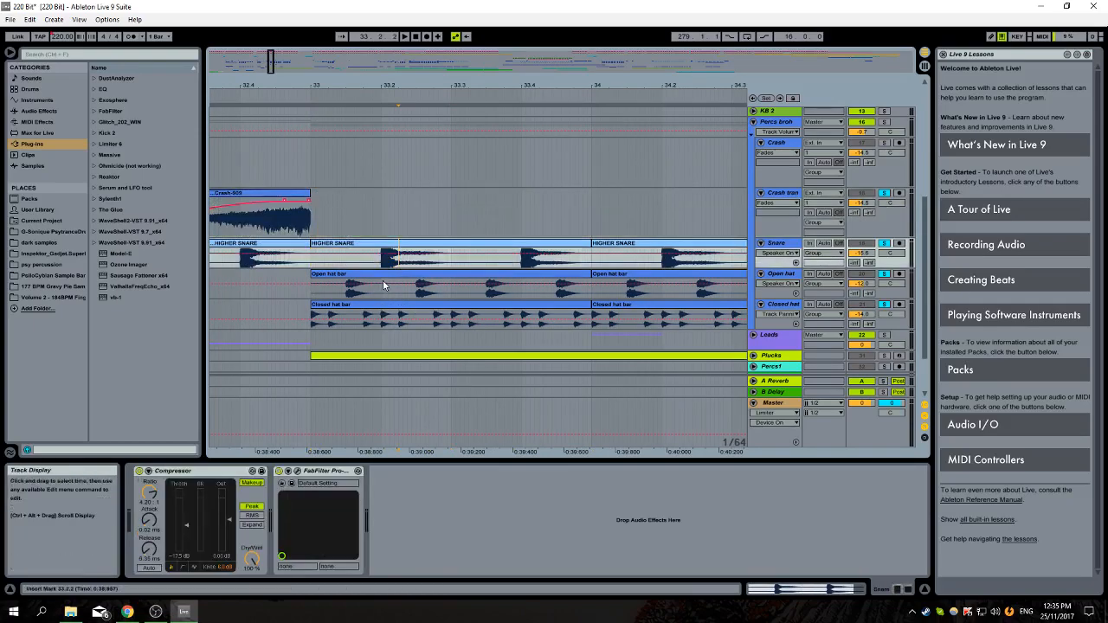
left_click(291, 483)
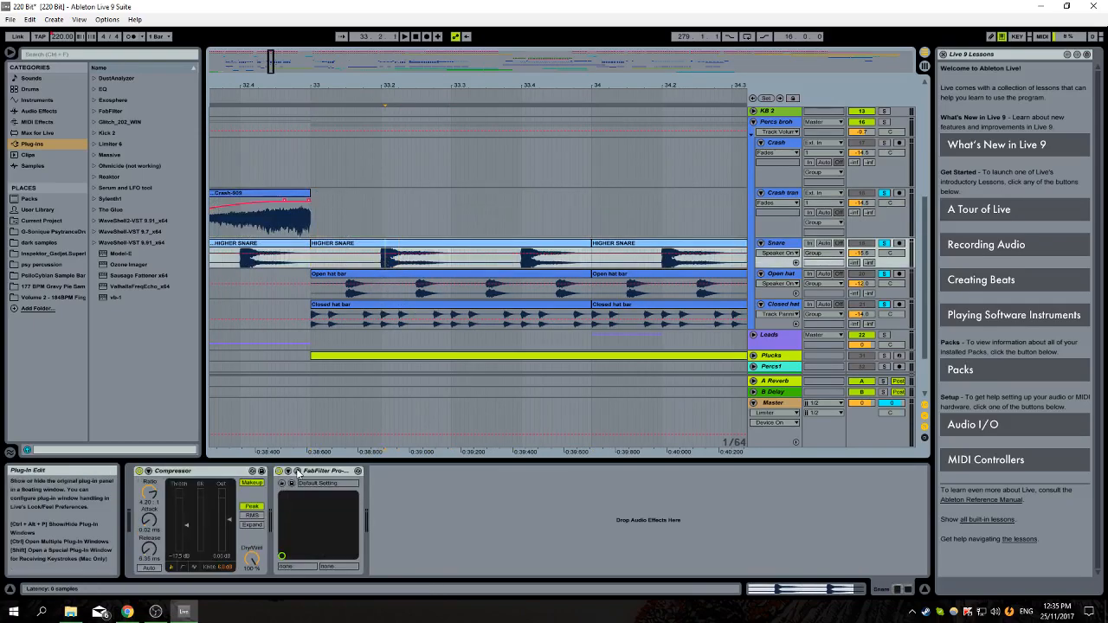
left_click_drag(374, 148, 813, 118)
left_click_drag(719, 121, 775, 115)
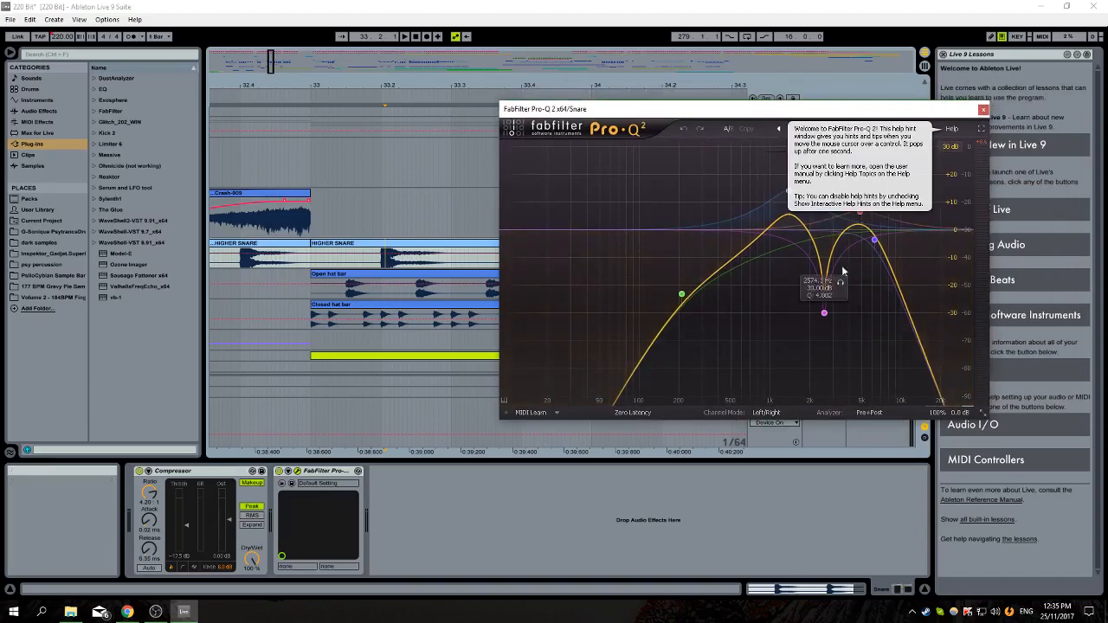
left_click_drag(803, 111, 160, 133)
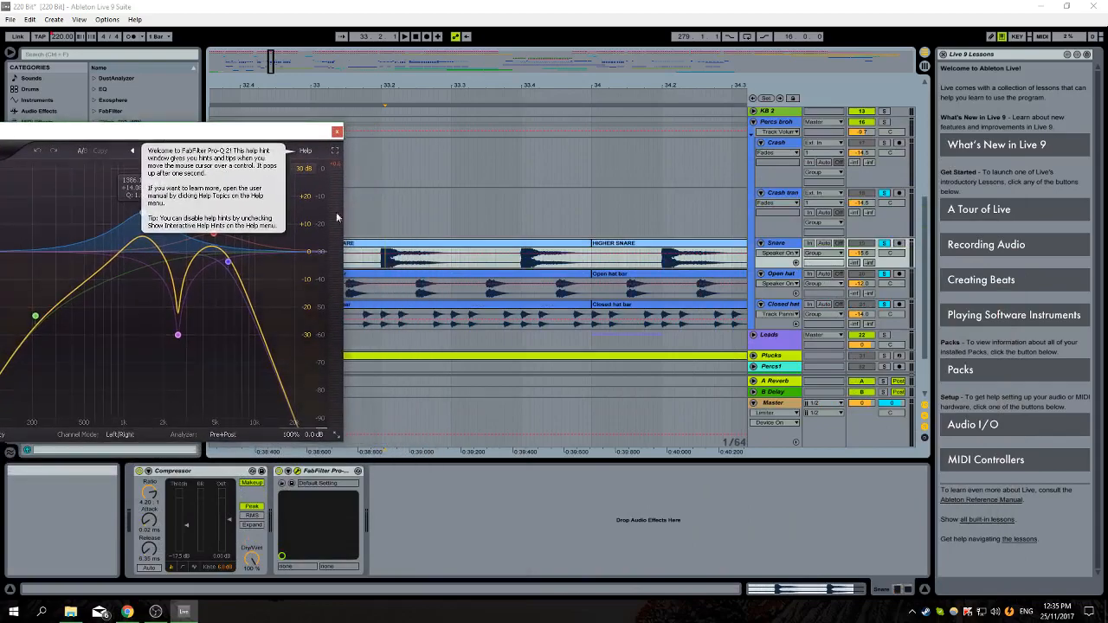
Solo only the Snare track and compare its playback from 33.1.4 with FabFilter Pro-Q 2 active and bypassed
left_click(446, 264)
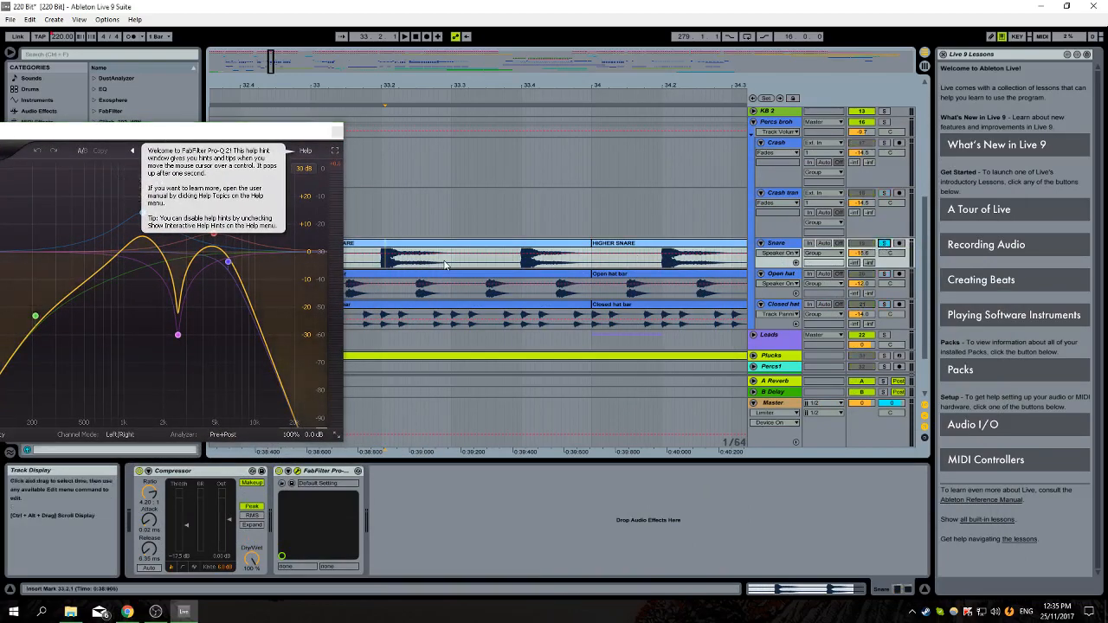
key("space")
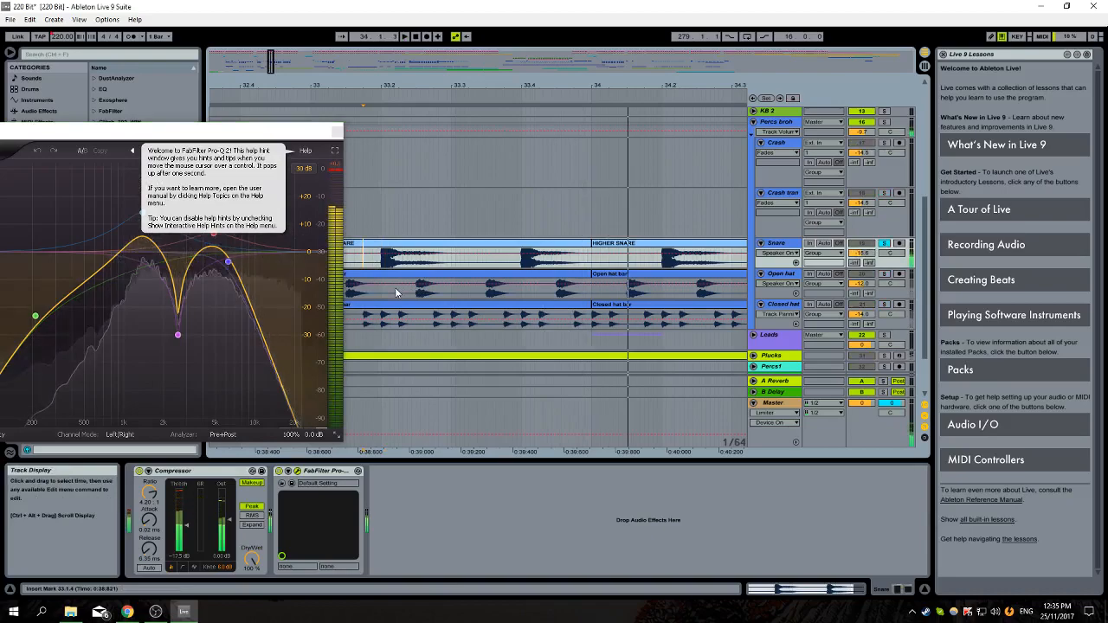
left_click(279, 472)
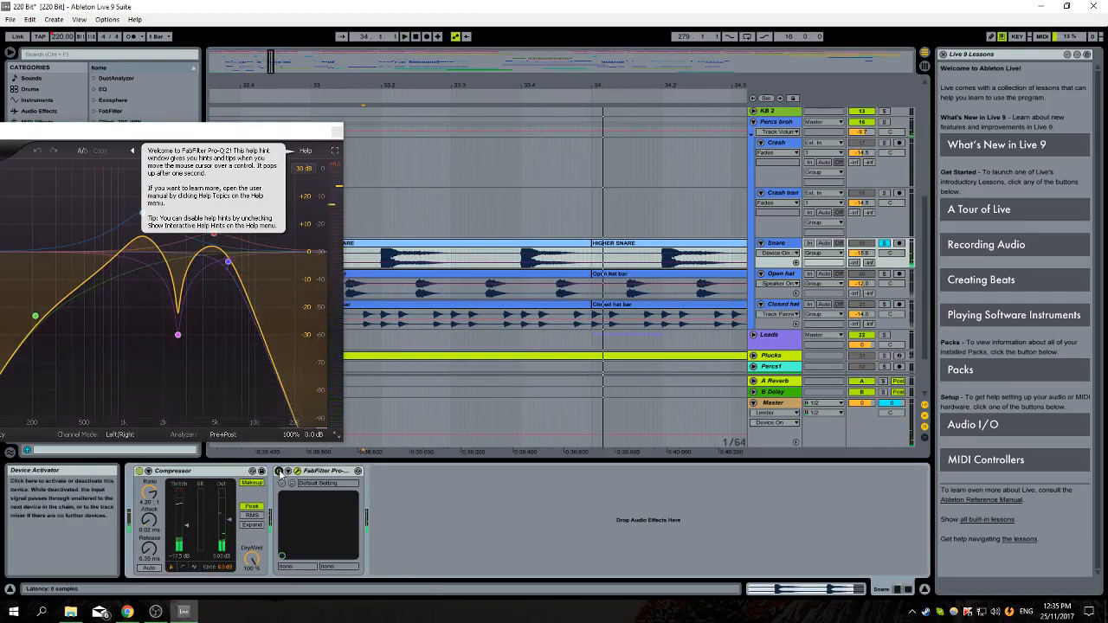
left_click_drag(573, 87, 565, 53)
key("space")
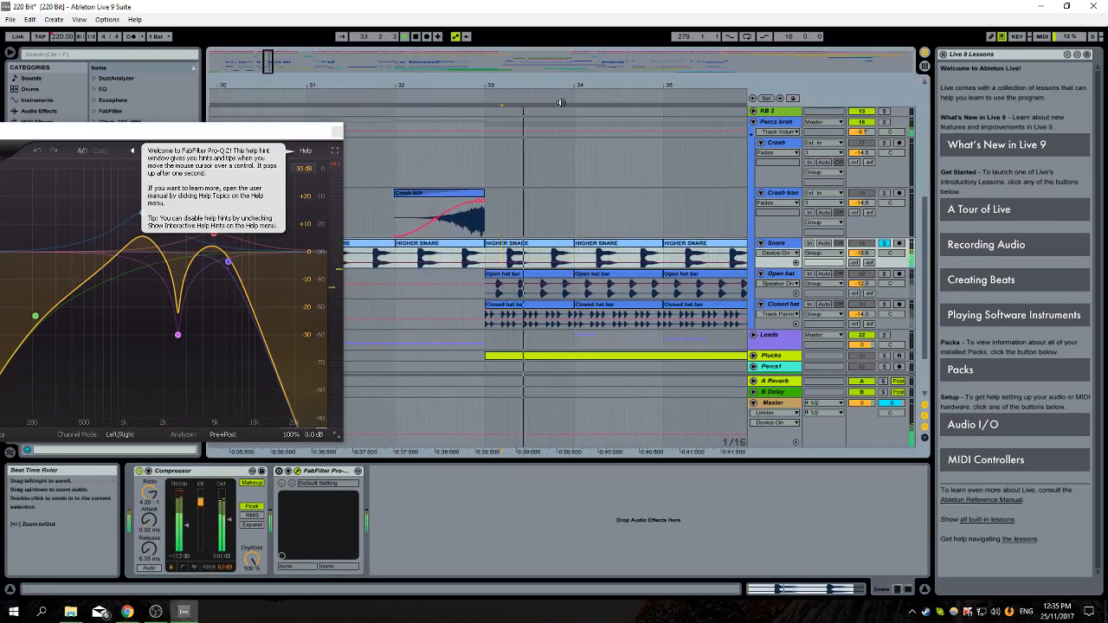
left_click_drag(645, 83, 503, 80)
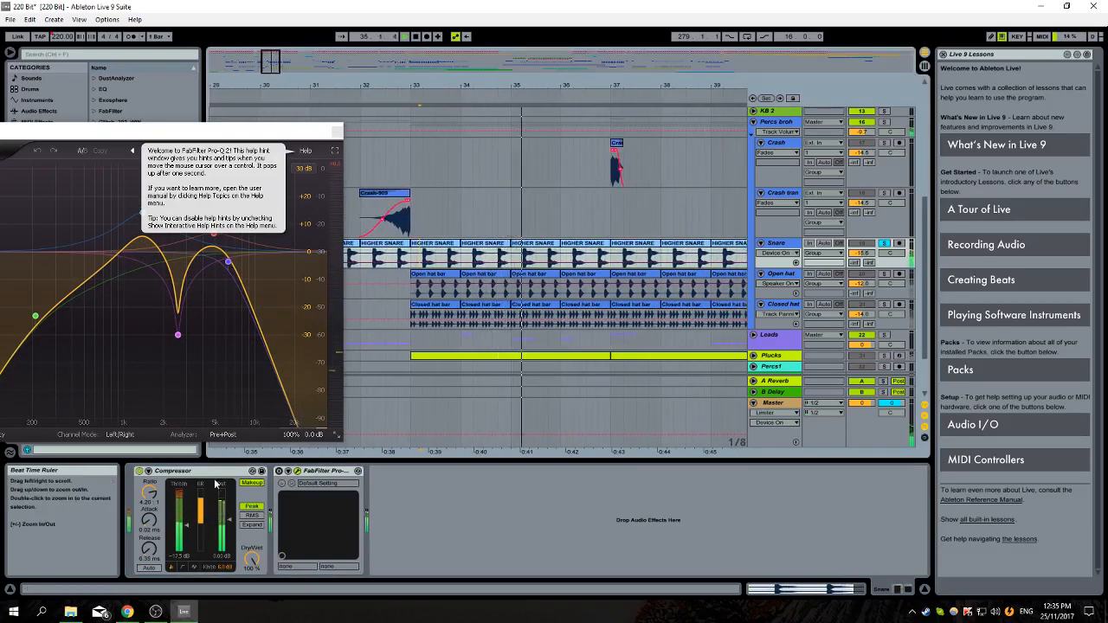
Reactivate the Snare's FabFilter Pro-Q 2, close its window and replay the snare
left_click(279, 472)
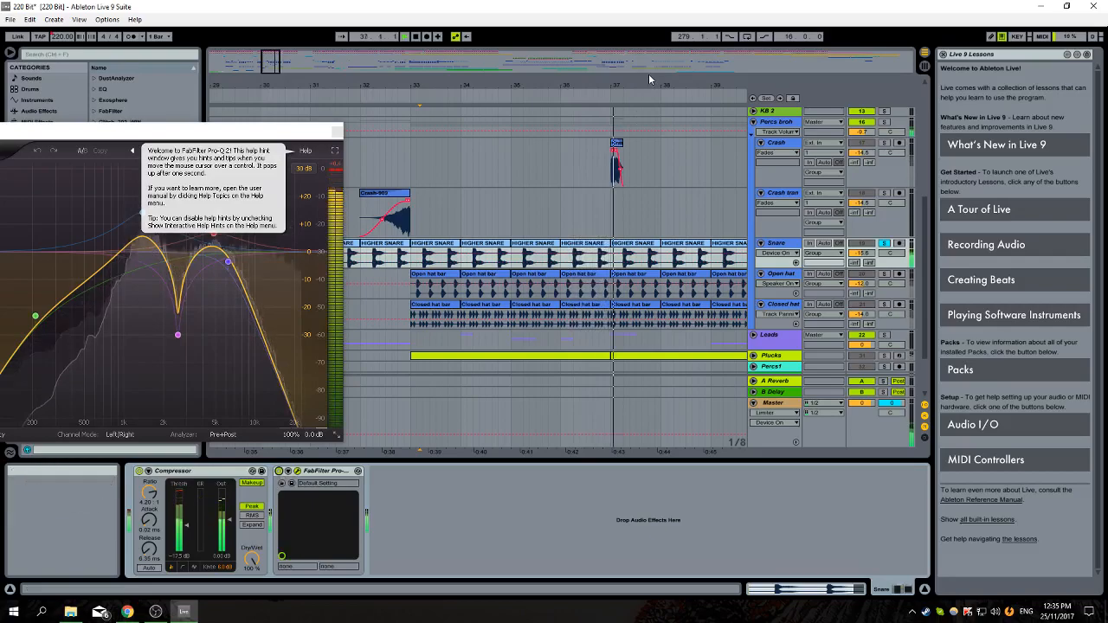
left_click(337, 131)
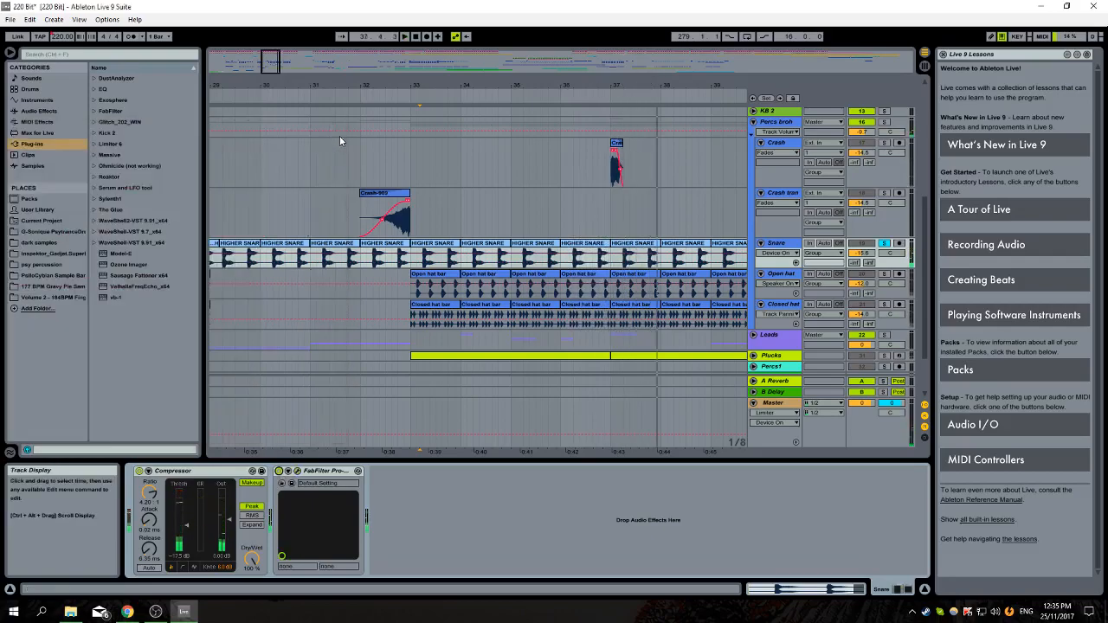
key("space")
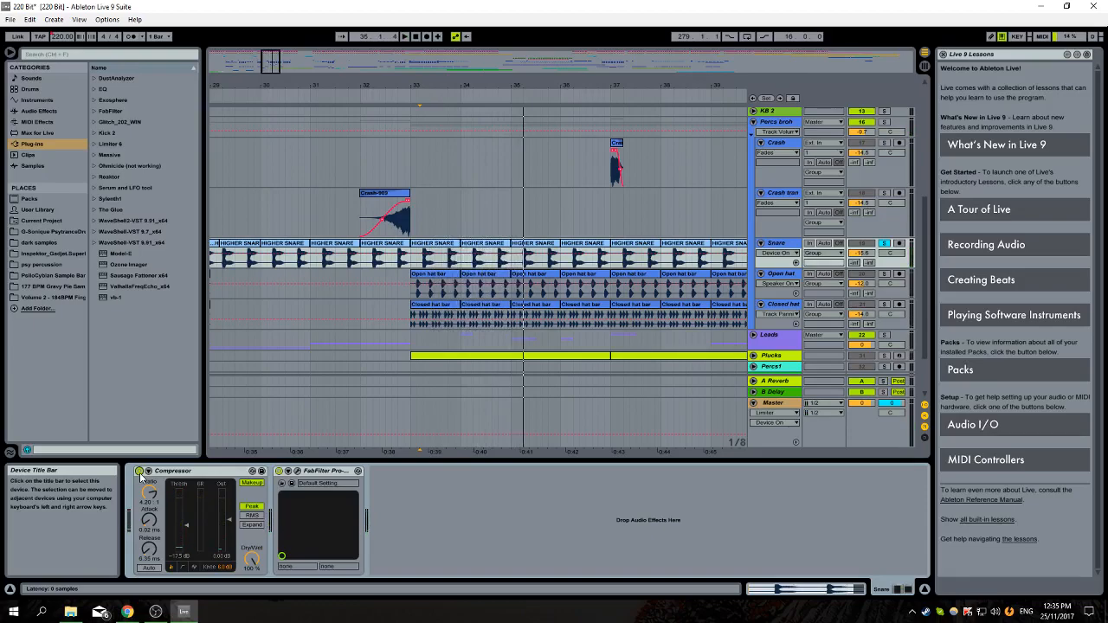
Solo the Open hat track alone and play its offbeat pattern from 33.1.4
left_click(883, 275)
key("space")
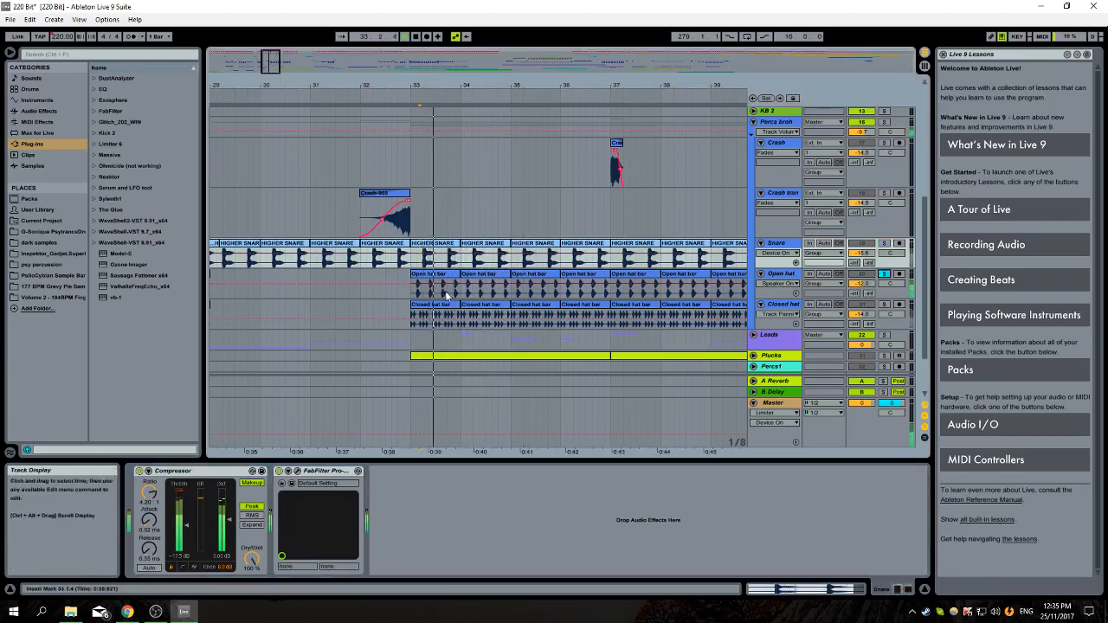
left_click_drag(517, 86, 517, 117)
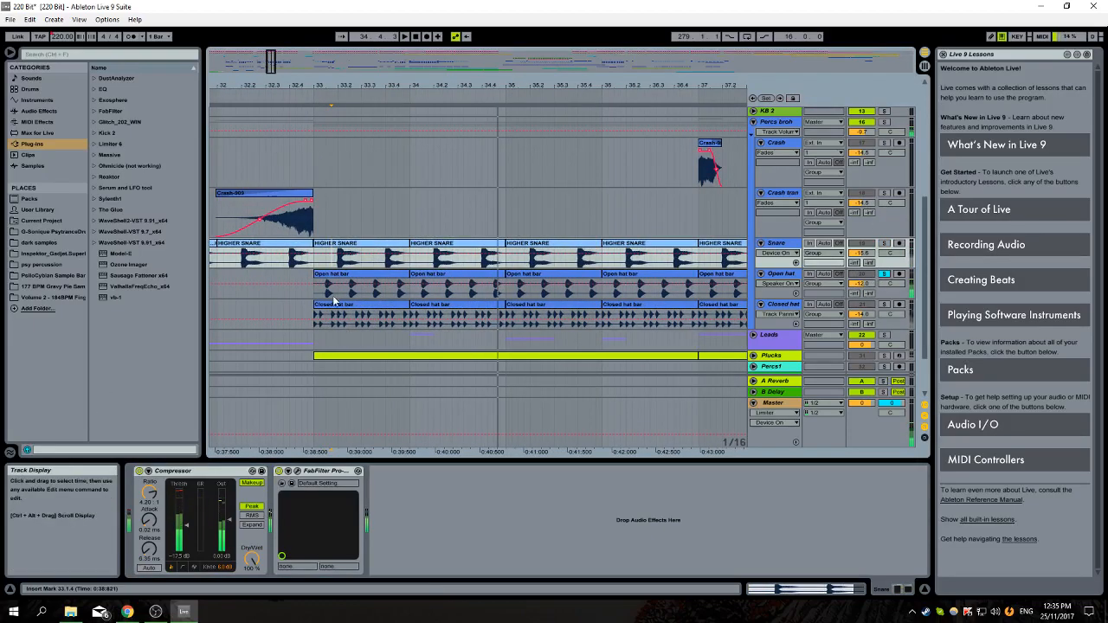
key("space")
Select the Open hat track and browse the sample folders, including psy percussion, 177 BPM Gravy Pie and Volume 2 - 184BPM
left_click(779, 275)
left_click(33, 165)
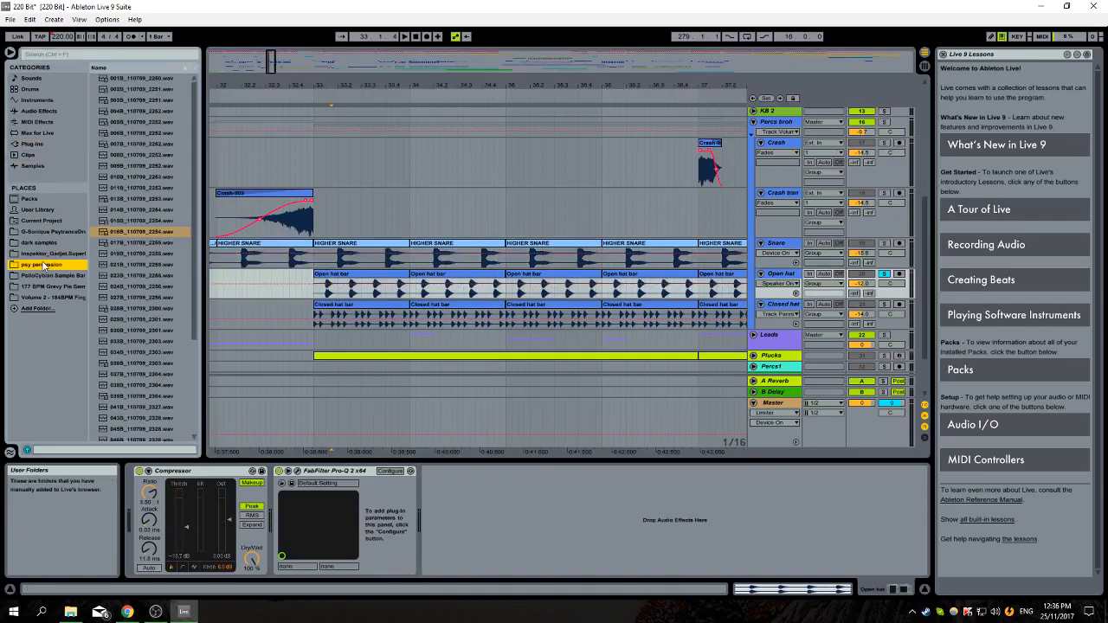
left_click(51, 254)
left_click(54, 276)
left_click(54, 287)
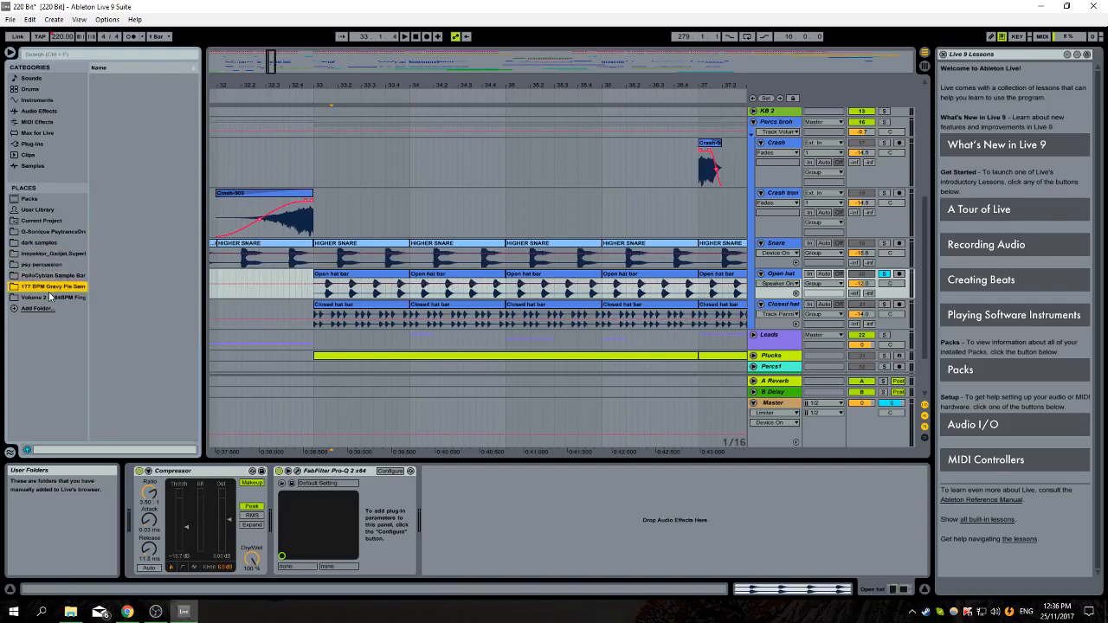
scroll(147, 353, "down", 10)
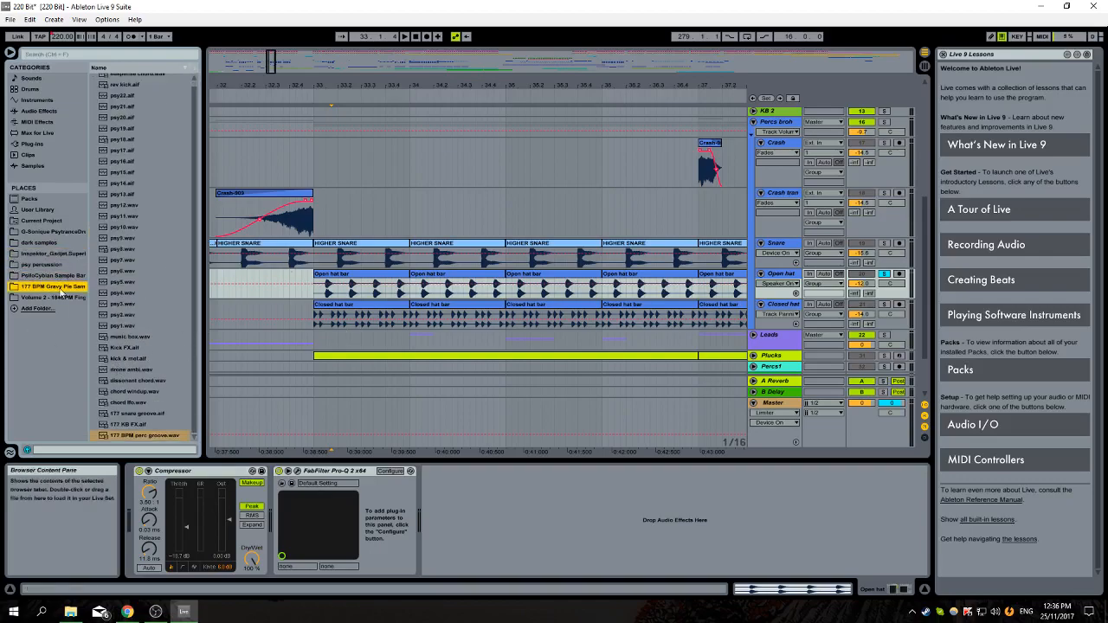
left_click(59, 298)
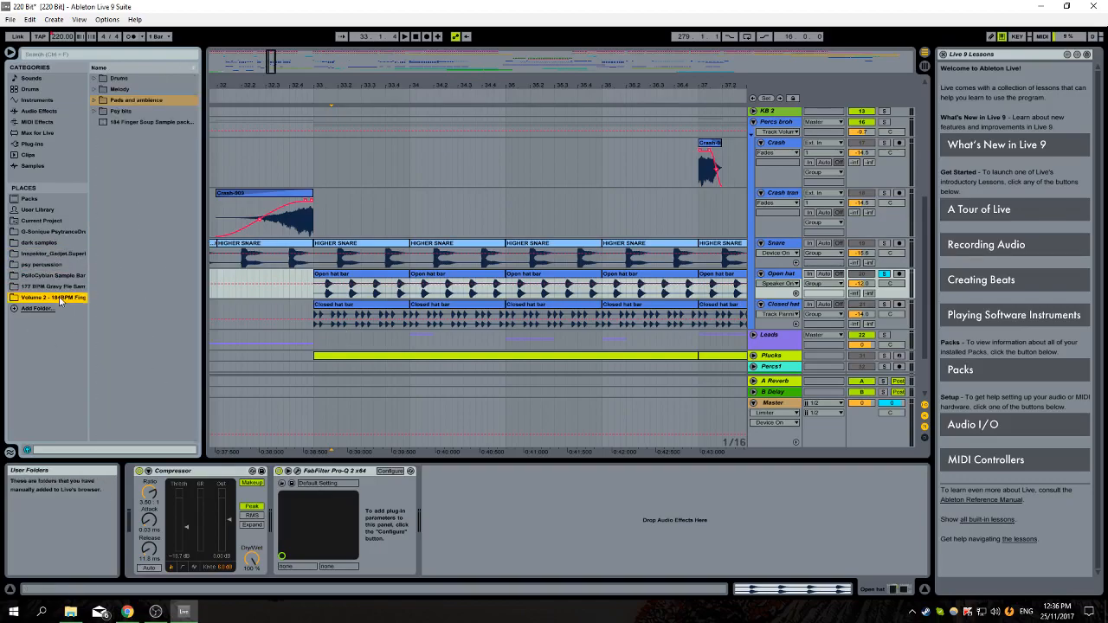
Play the Open hat track from bar 33 with its Compressor bypassed, reactivate the Compressor during playback and stop
left_click(320, 295)
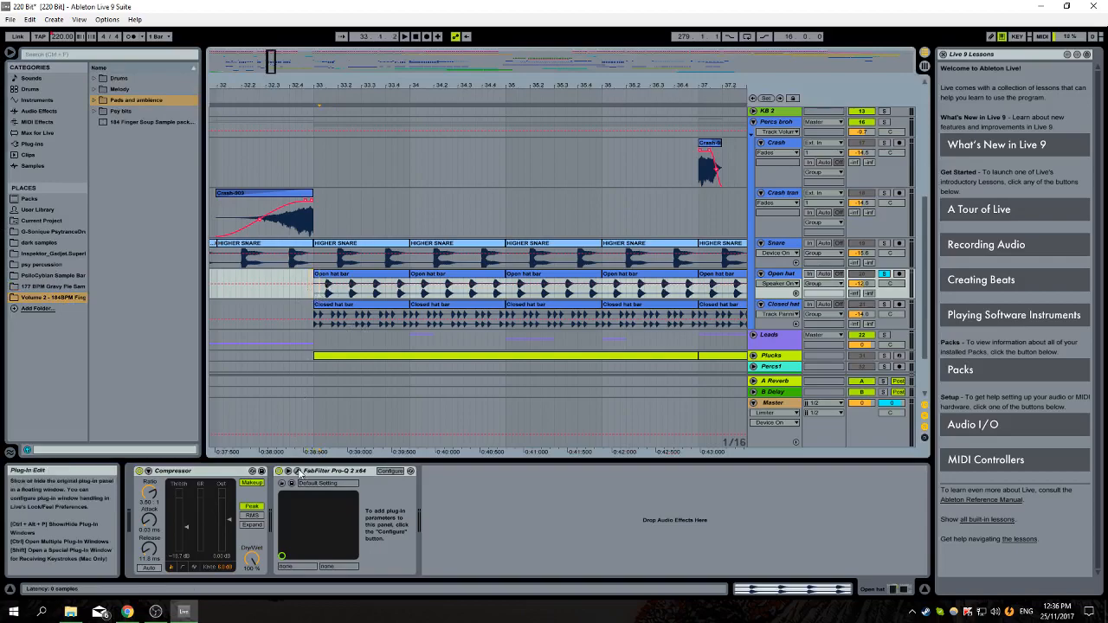
left_click(139, 472)
key("space")
left_click(139, 472)
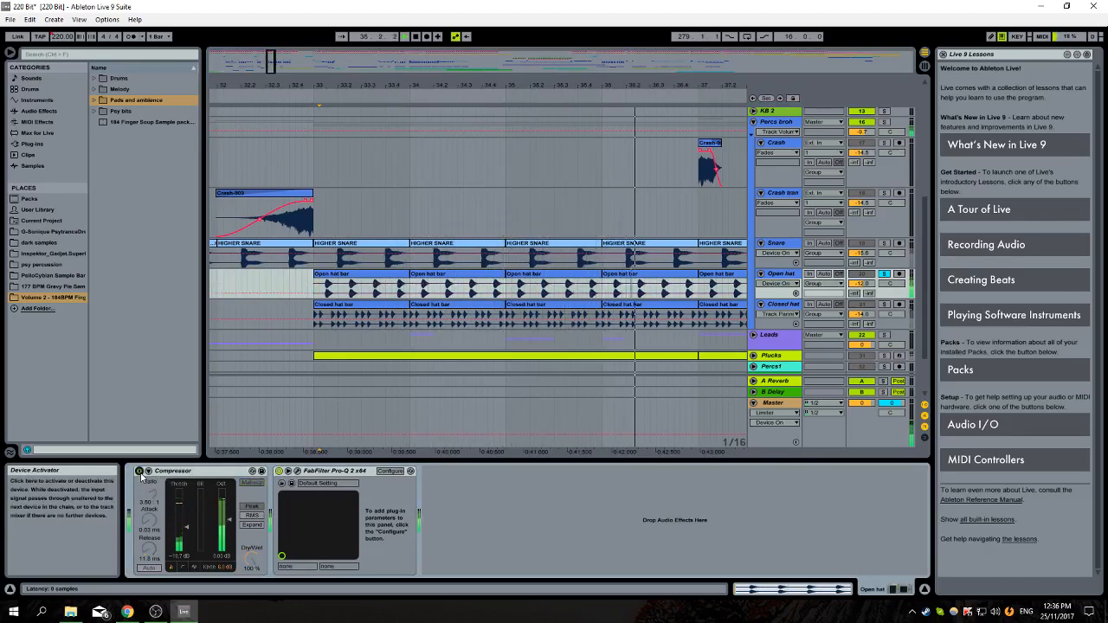
key("space")
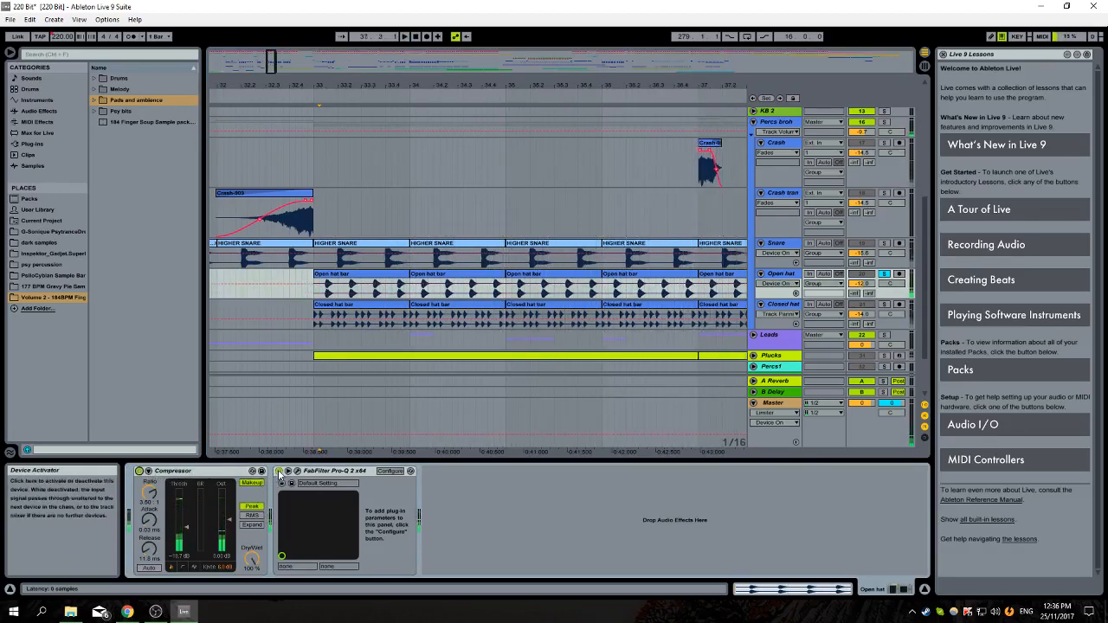
Examine the EQ curve in the Open hat track's FabFilter Pro-Q 2 and close the plug-in window
left_click(295, 472)
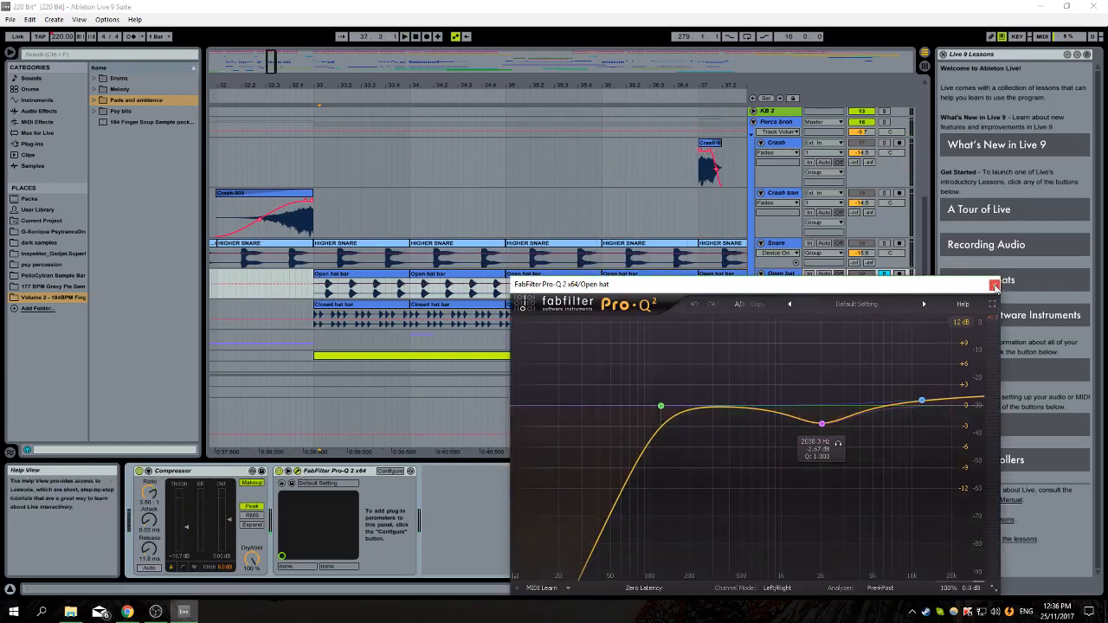
left_click(995, 285)
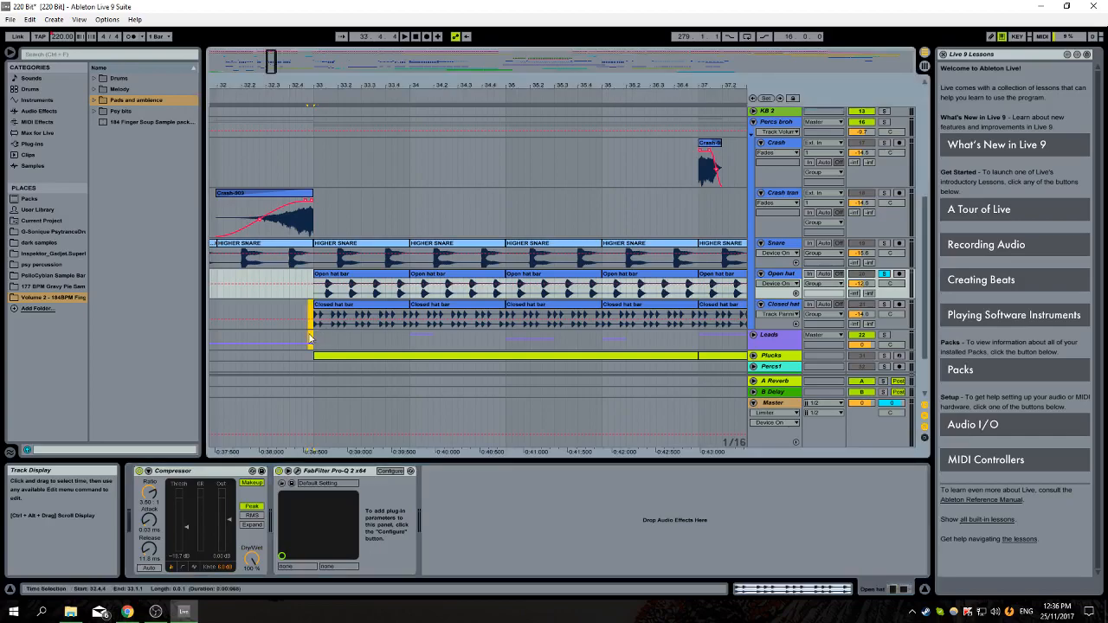
Solo the Closed hat track and play its pattern from 33.1.1
left_click_drag(313, 326, 308, 327)
left_click(315, 317)
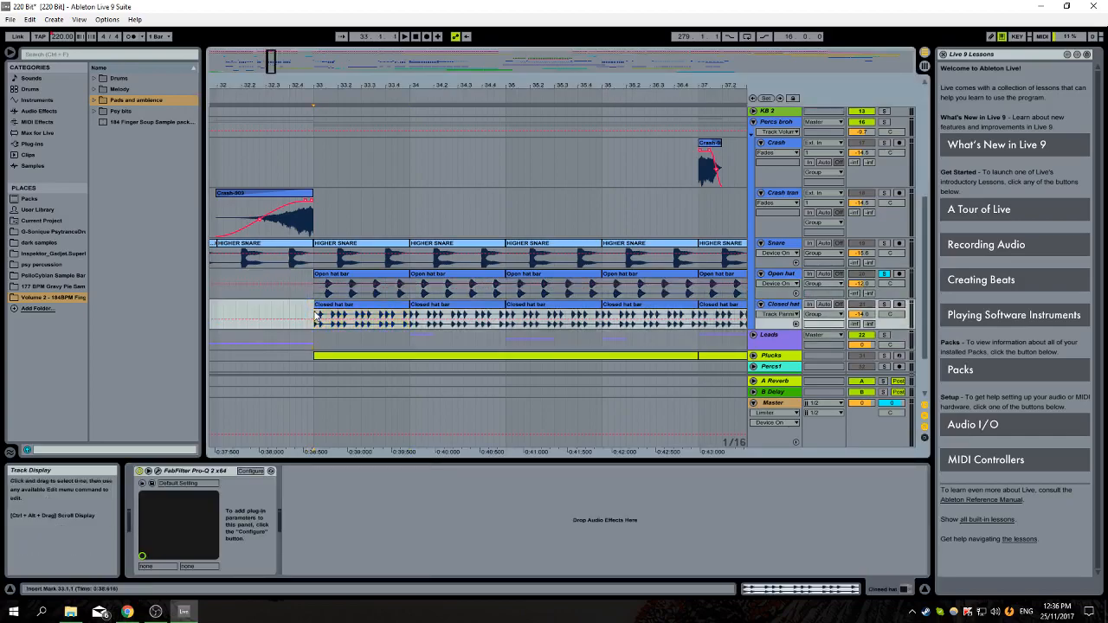
left_click(884, 305)
key("space")
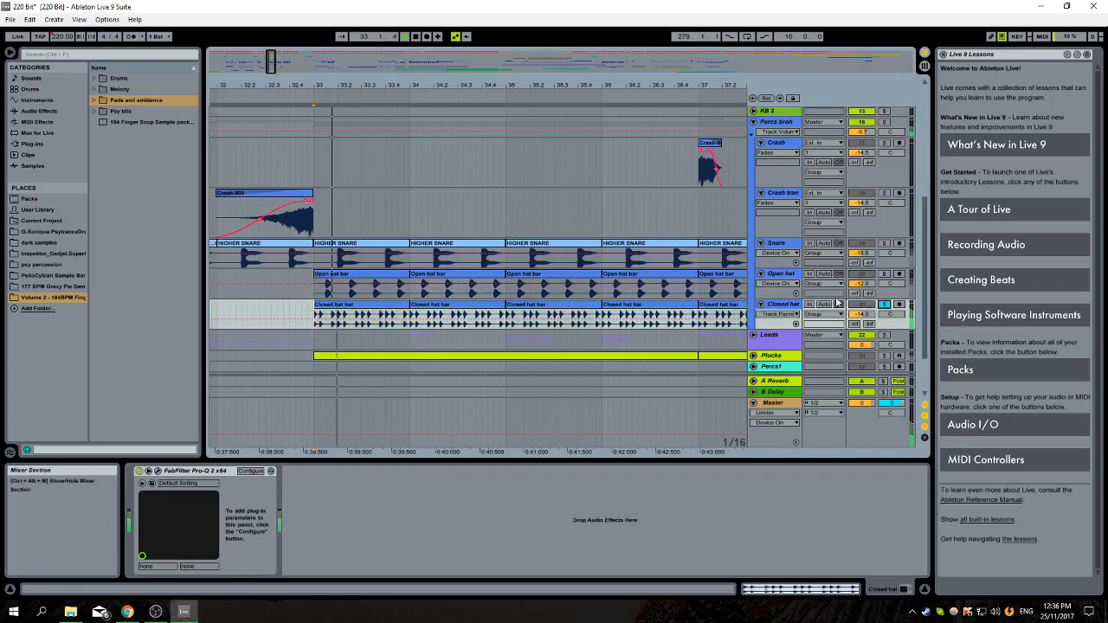
Examine the EQ curve in the Closed hat track's FabFilter Pro-Q 2 during playback, close the plug-in window and stop
left_click(152, 483)
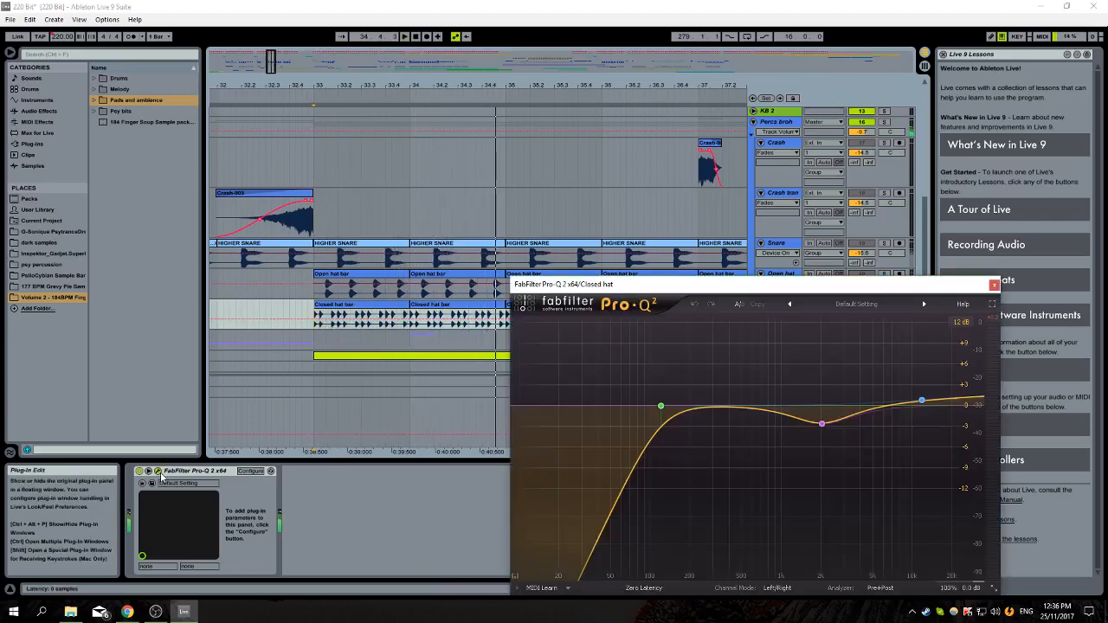
key("space")
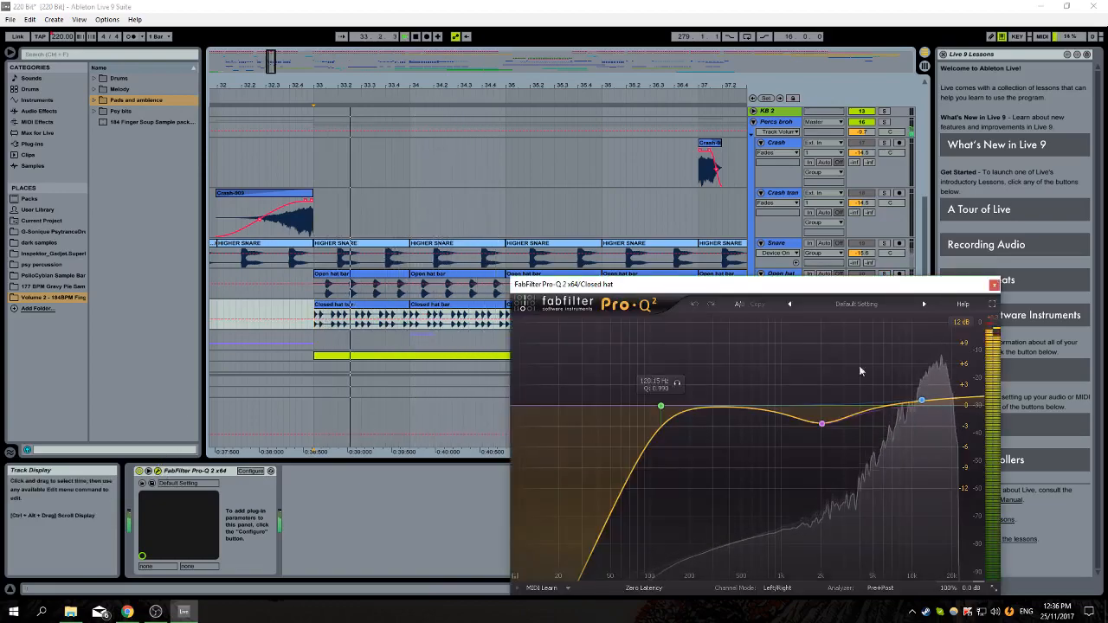
left_click(994, 285)
left_click_drag(594, 83, 531, 35)
key("space")
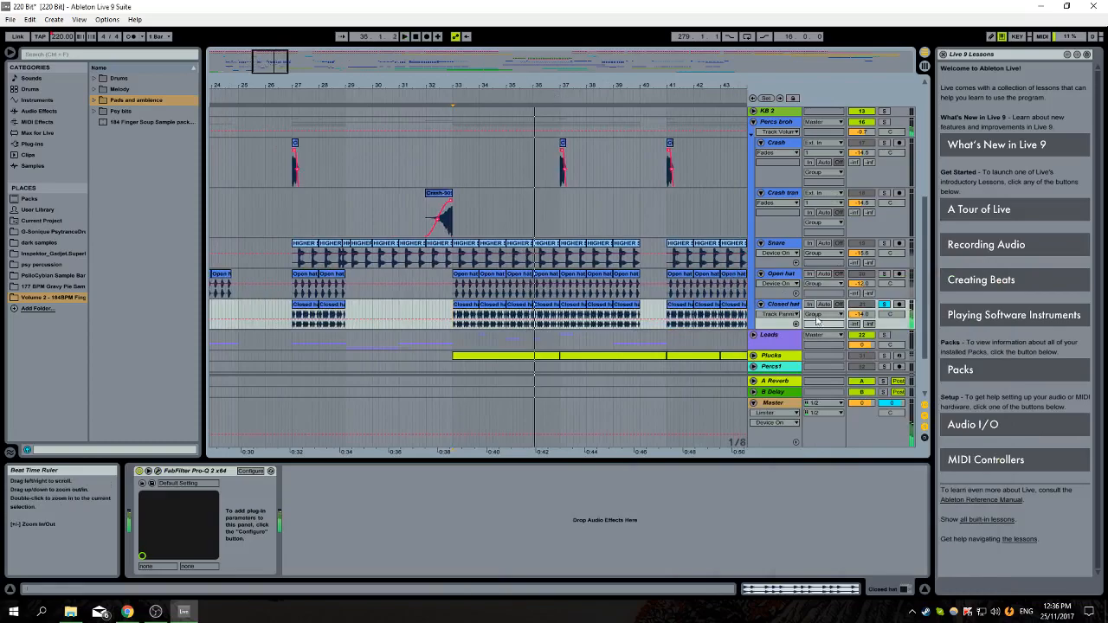
Unsolo the Closed hat track and solo the KB group
left_click(884, 304)
mouse_move(400, 85)
left_mouse_down()
mouse_move(399, 31)
mouse_move(409, 85)
left_mouse_up()
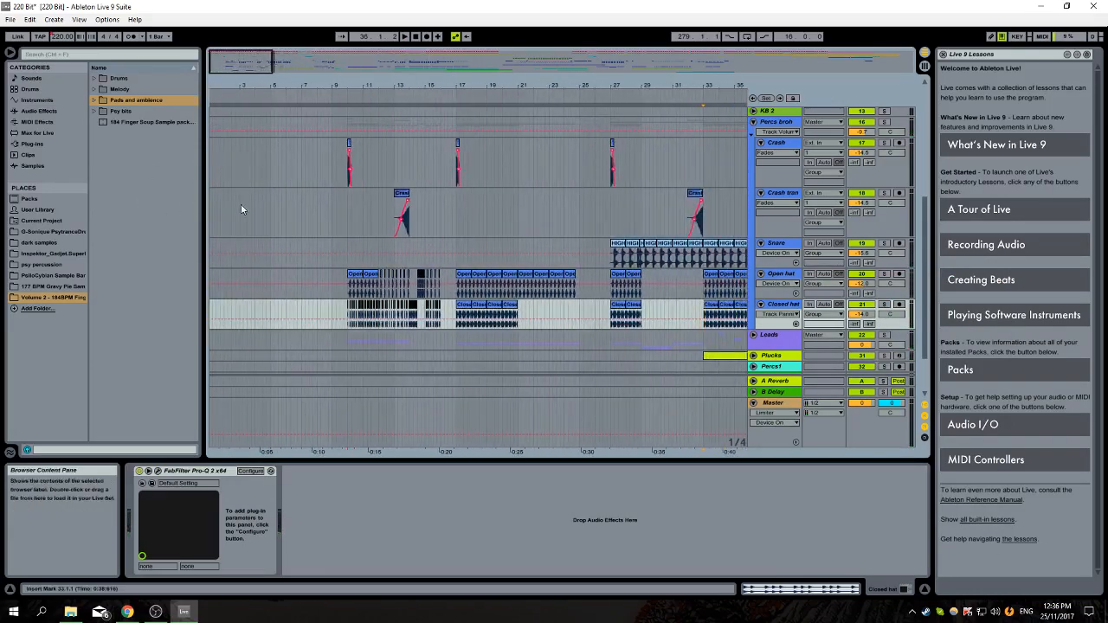
left_click(336, 253)
scroll(676, 158, "up", 8)
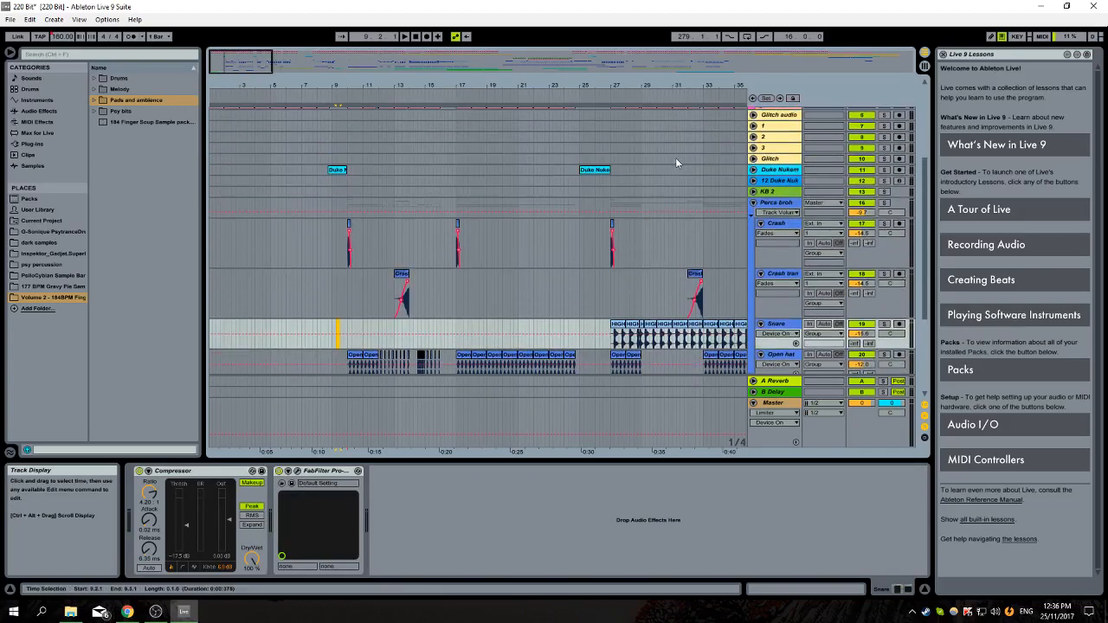
scroll(848, 128, "up", 1)
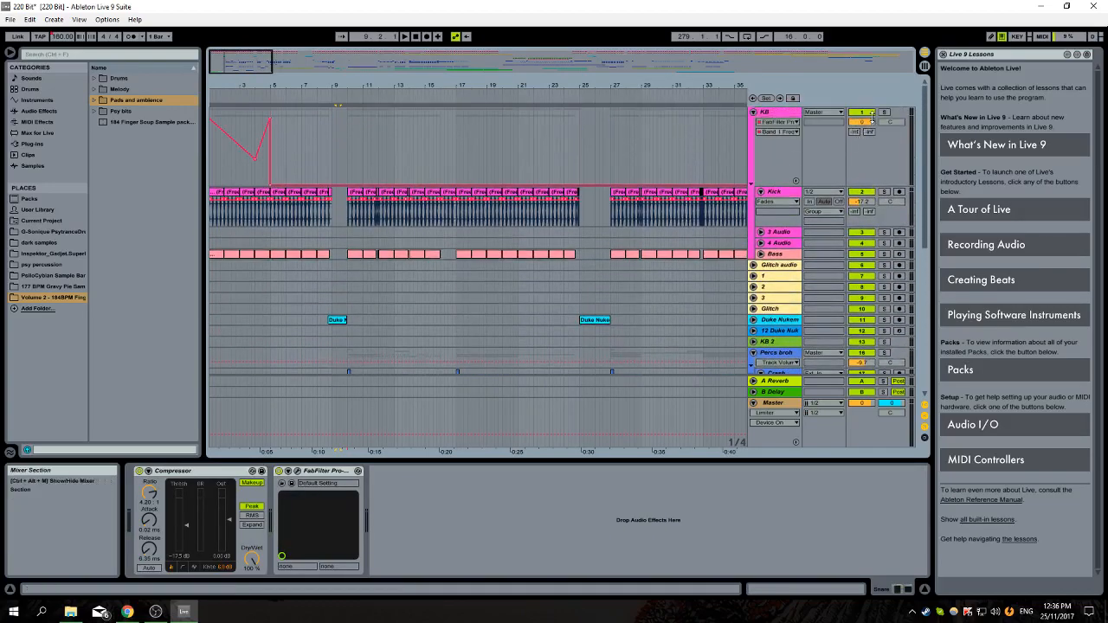
left_click(885, 112)
Move the Percs broh group directly below the KB group's Bass track
scroll(845, 289, "down", 3)
scroll(844, 287, "down", 6)
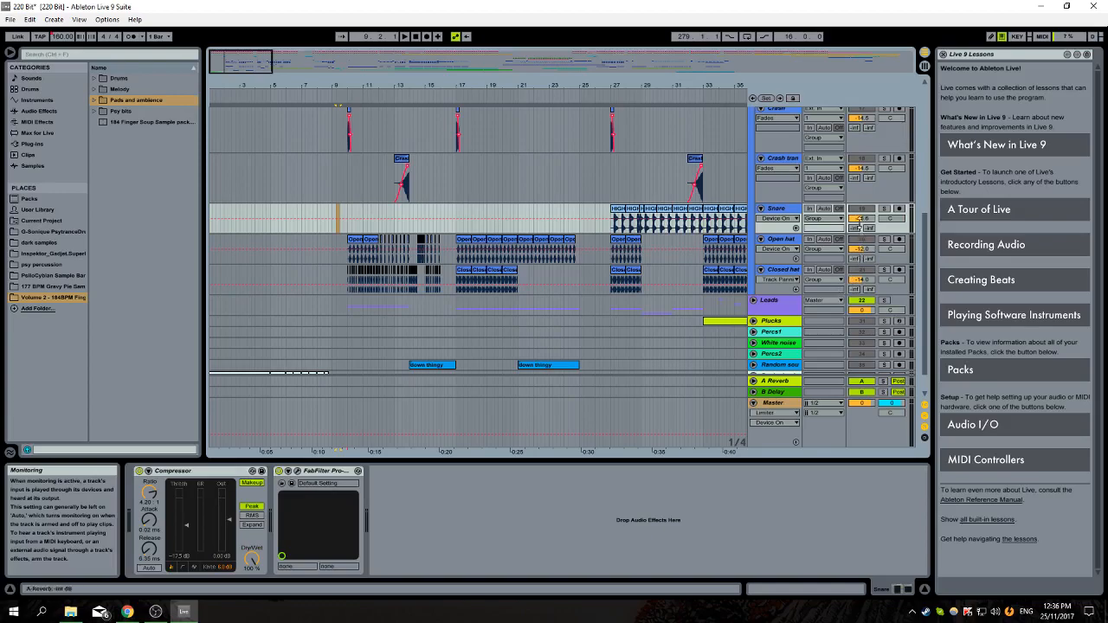
scroll(857, 229, "up", 5)
scroll(814, 195, "up", 3)
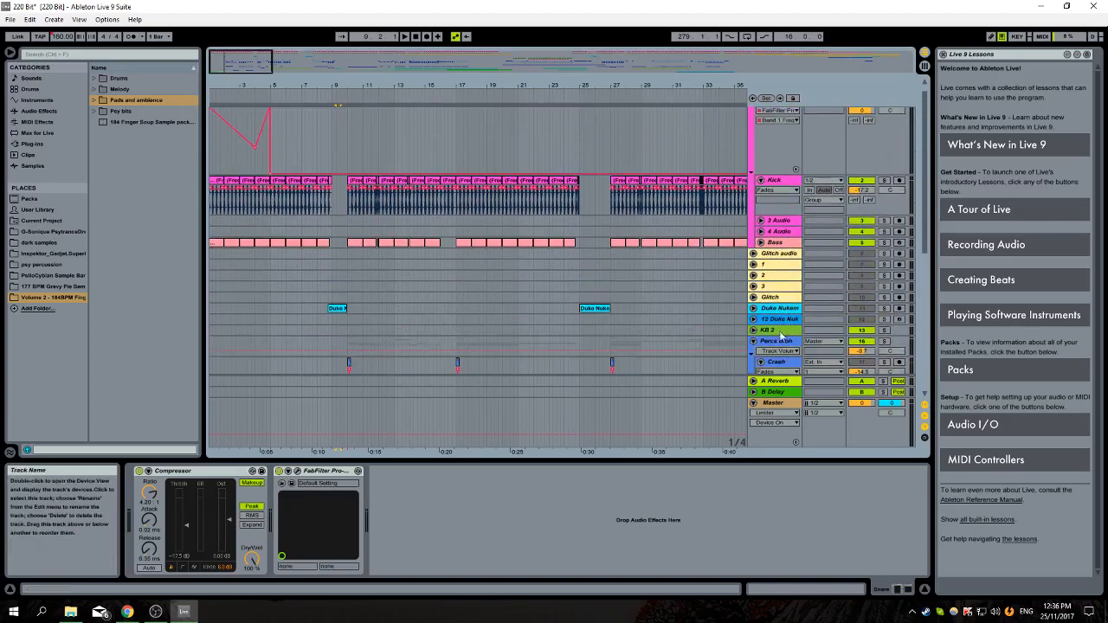
left_click(785, 346)
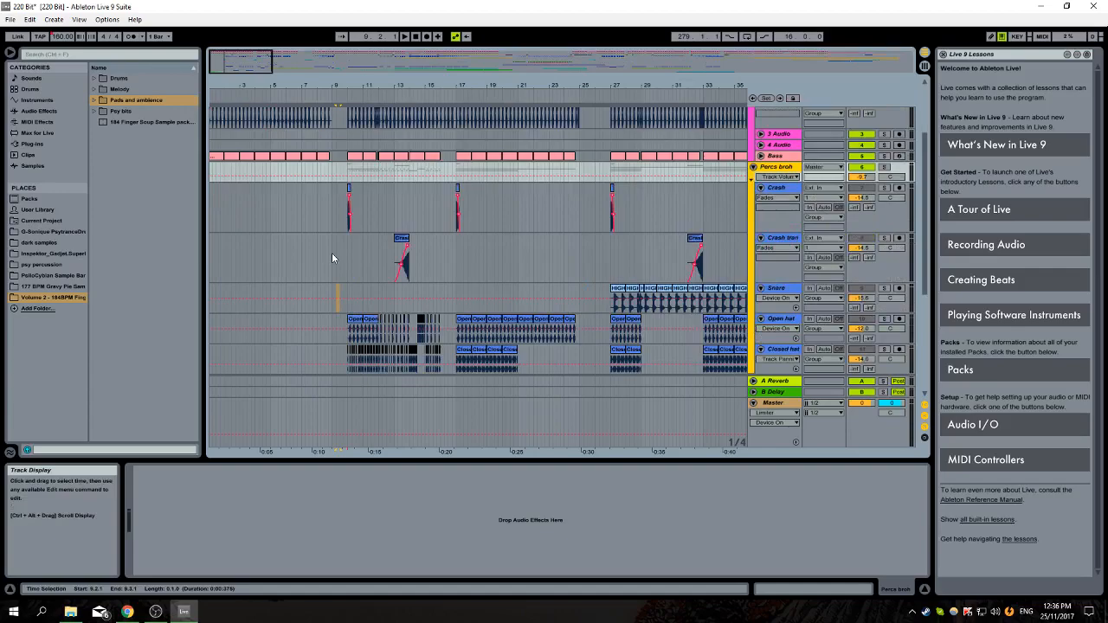
Play the soloed kick and bass from 9.3.1
left_click(332, 253)
scroll(336, 256, "down", 5)
scroll(337, 257, "up", 6)
key("space")
right_click(339, 254)
left_click(309, 246)
scroll(312, 281, "up", 6)
scroll(313, 289, "down", 5)
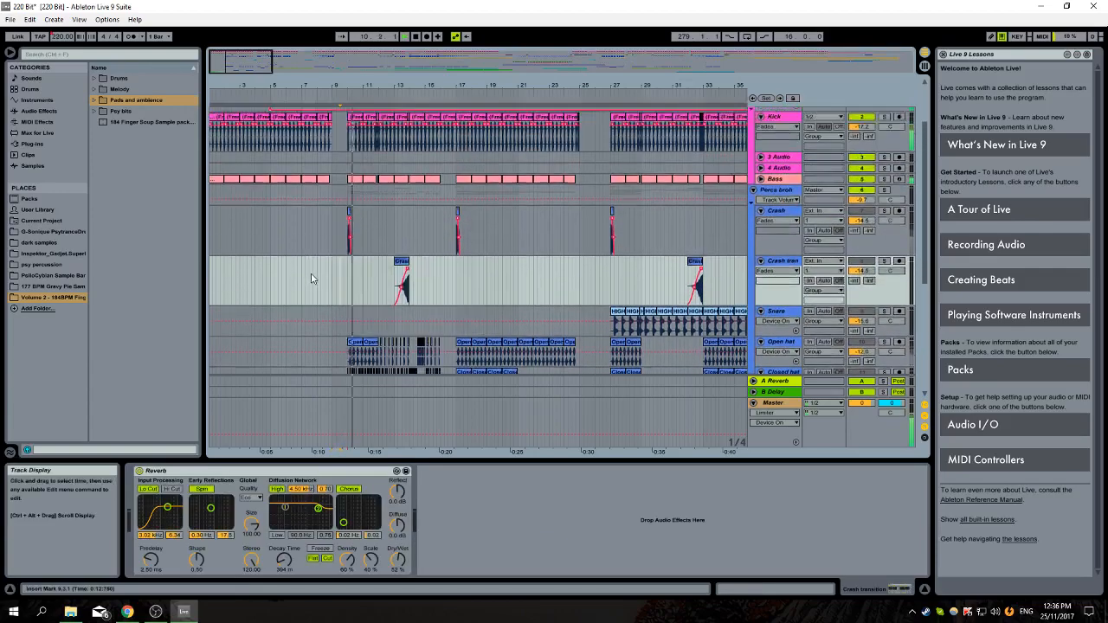
Solo the Crash track along with the KB group and play both from 9.4.1
left_click(884, 211)
left_click(348, 271)
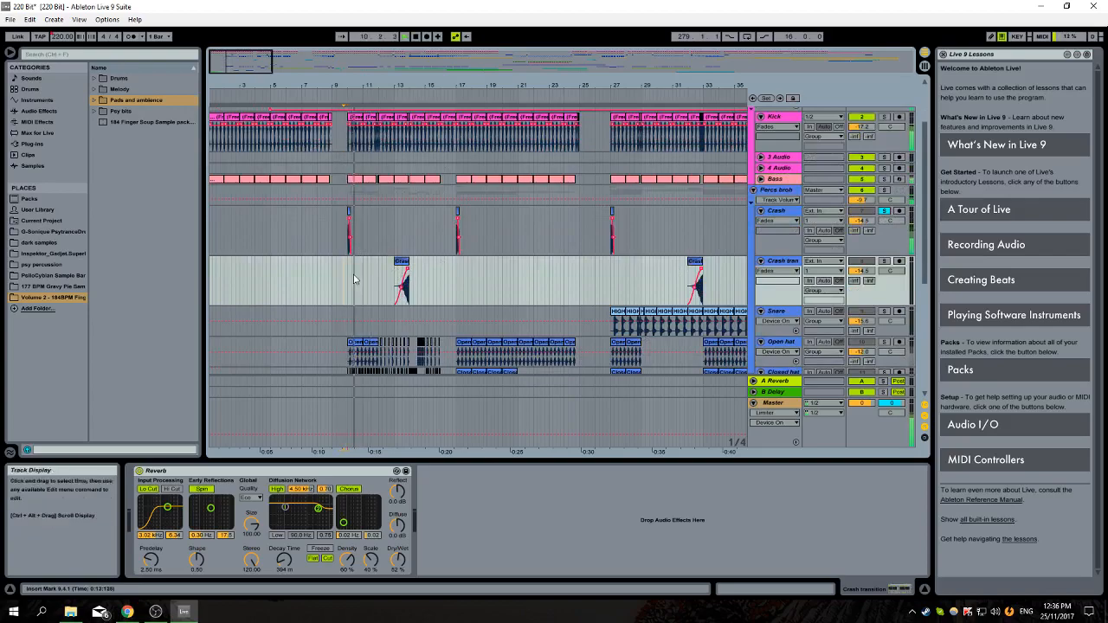
scroll(353, 272, "down", 4)
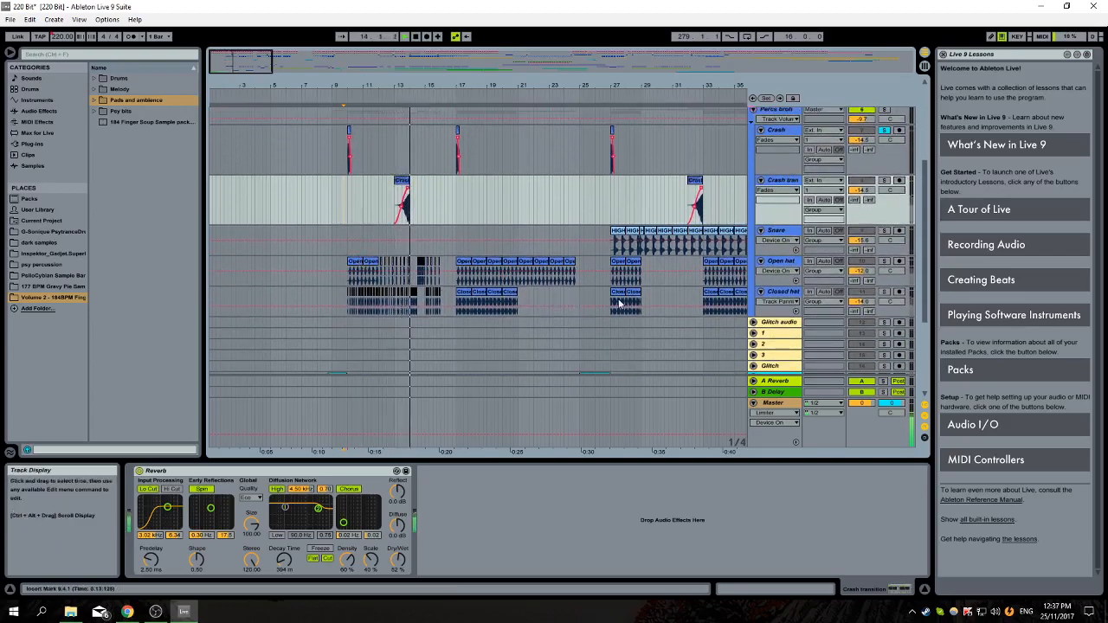
Solo the Percs broh group, add the KB group to the solo and play them together from bar 9
scroll(888, 169, "up", 2)
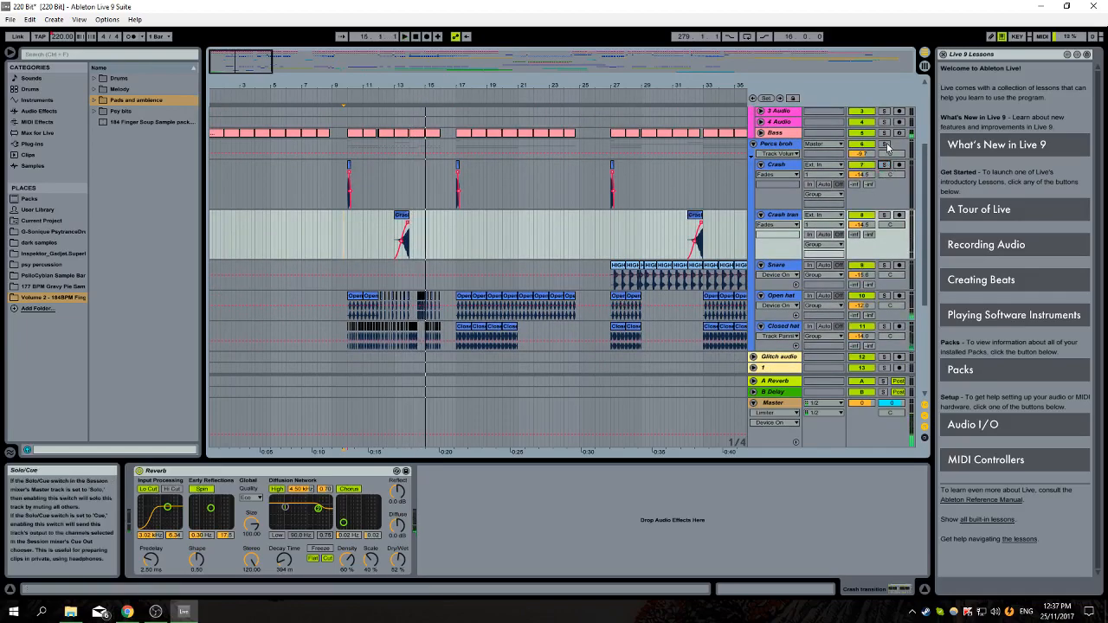
left_click(344, 239)
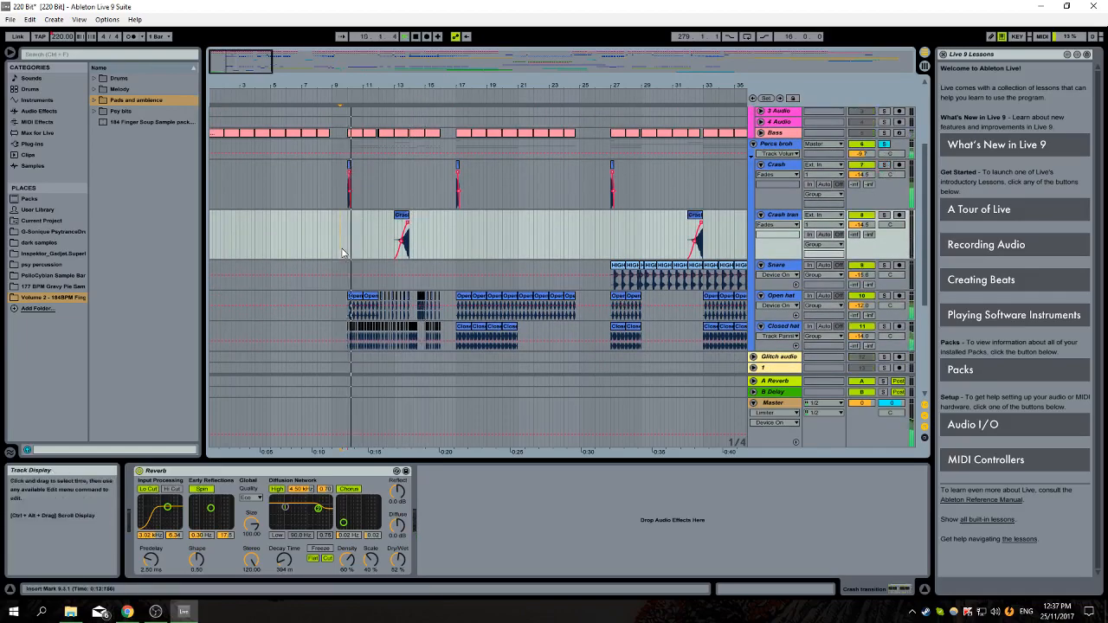
scroll(398, 248, "up", 5)
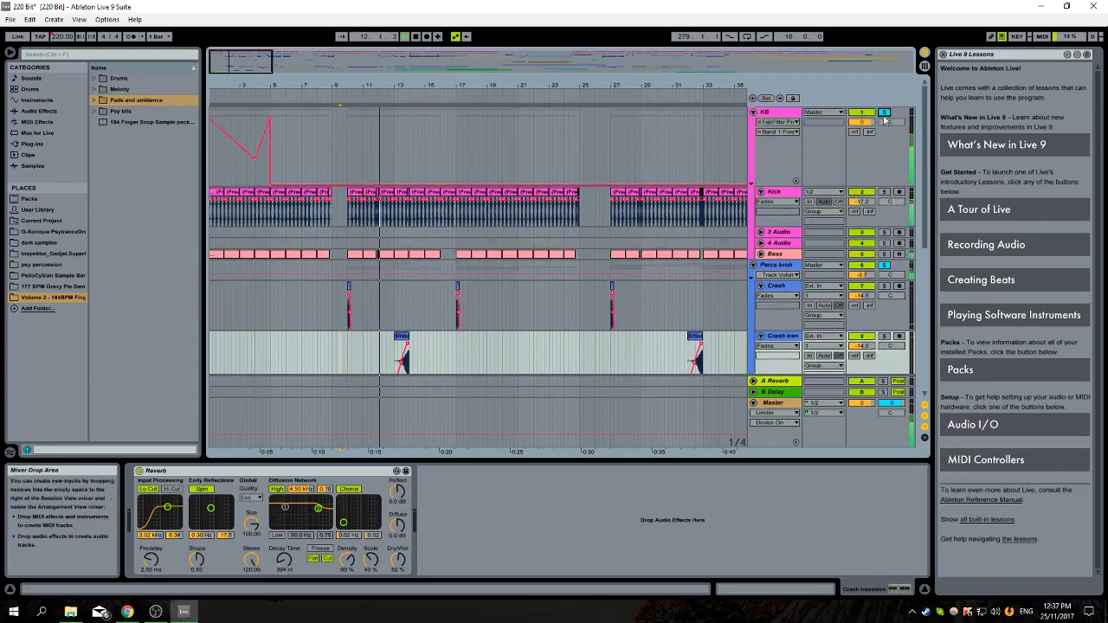
scroll(431, 352, "down", 3)
left_click(339, 292)
key("space")
key("space")
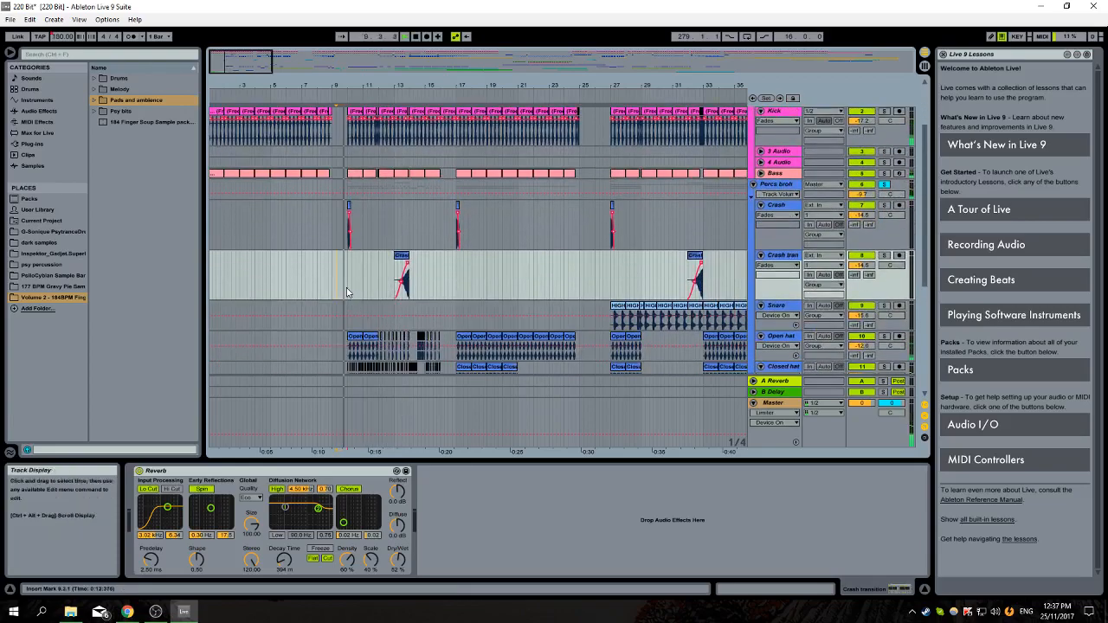
Examine the Open hat and Closed hat clip patterns between bars 10 and 16, stopping playback partway
scroll(364, 280, "down", 3)
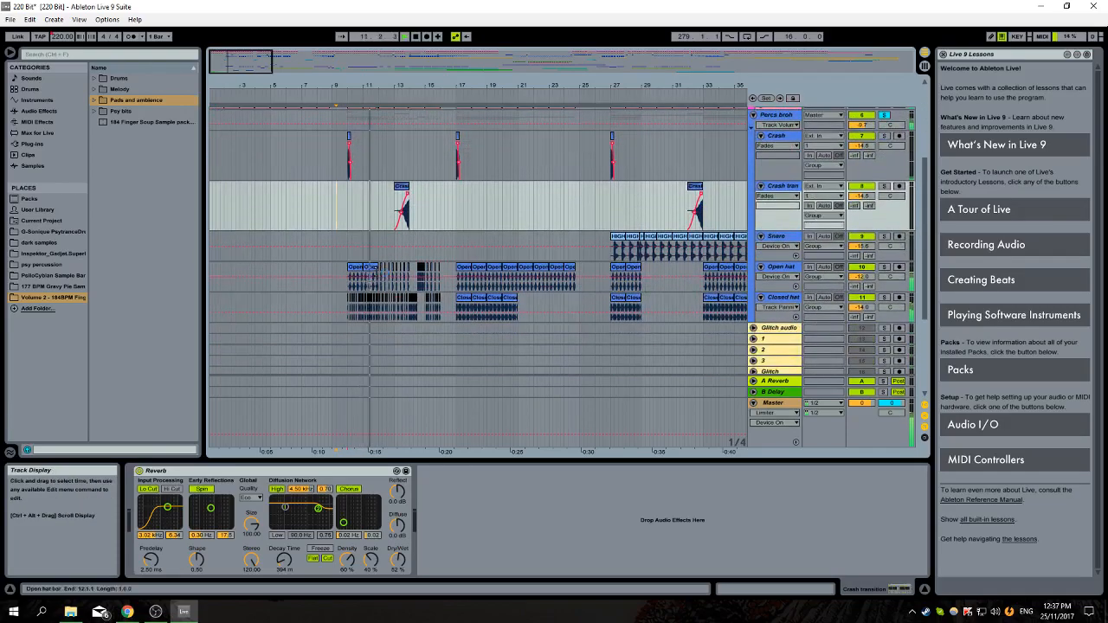
mouse_move(400, 85)
left_mouse_down()
mouse_move(402, 111)
mouse_move(405, 97)
left_mouse_up()
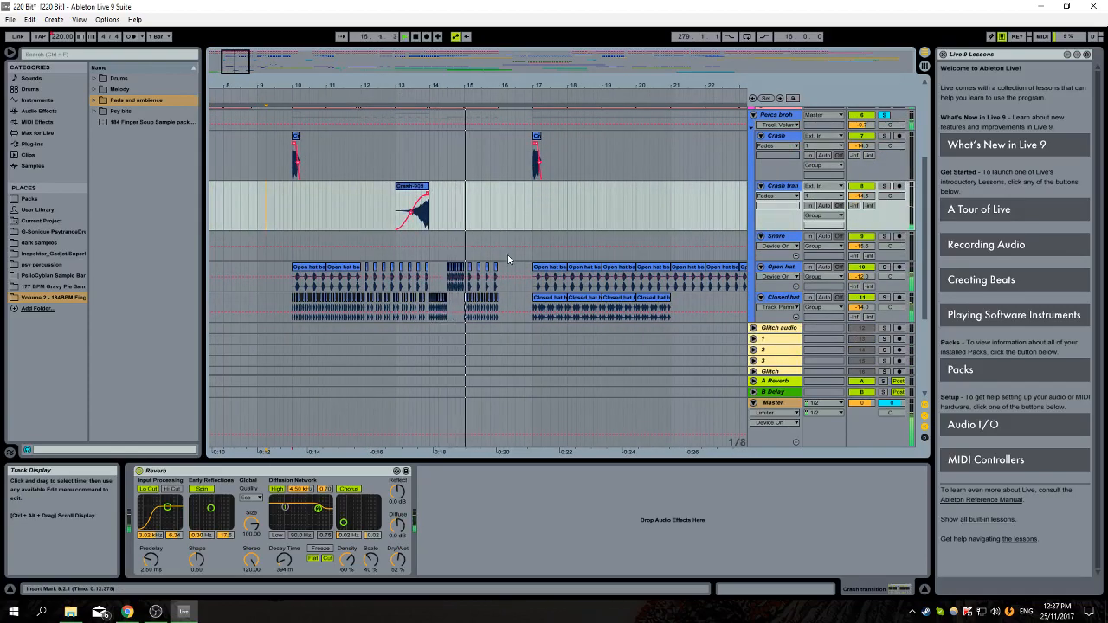
scroll(415, 270, "down", 2)
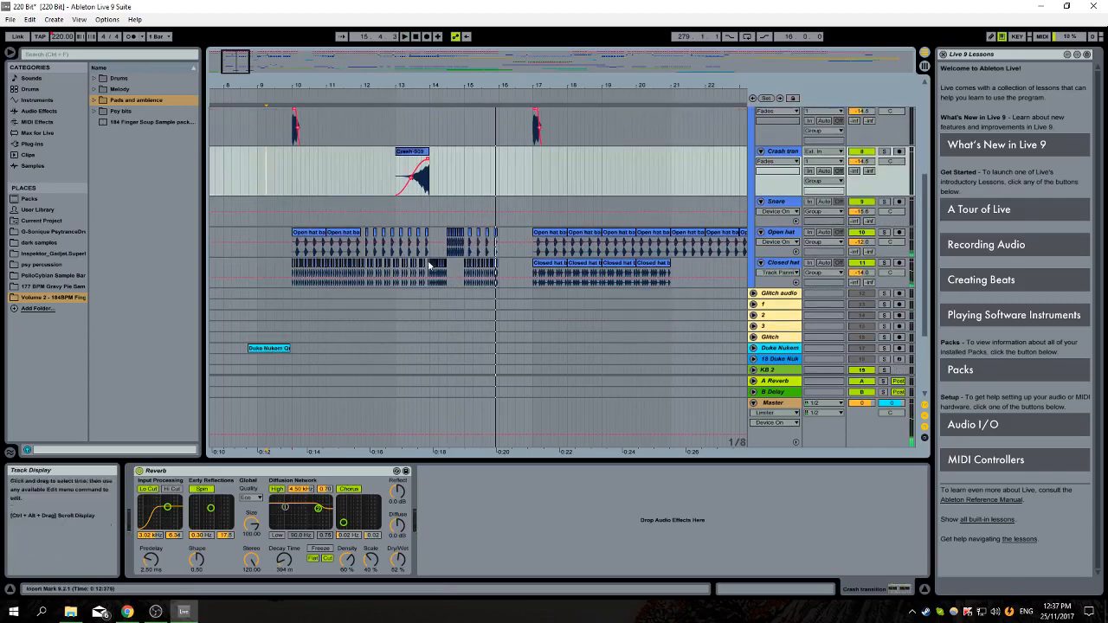
left_click(451, 250)
left_click_drag(457, 87, 505, 92)
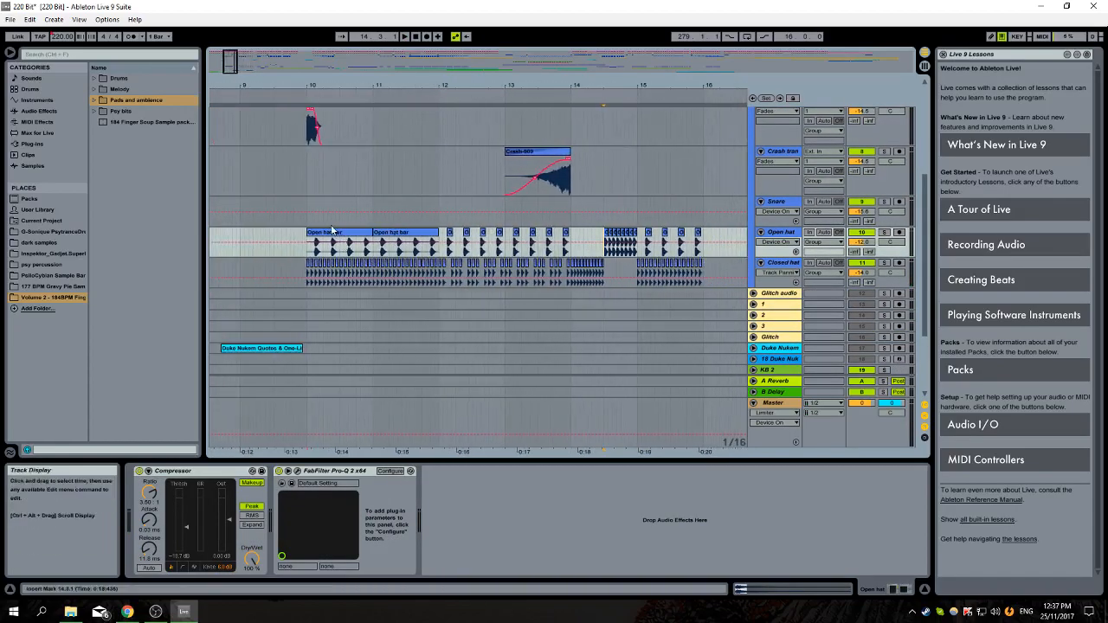
left_click(303, 220)
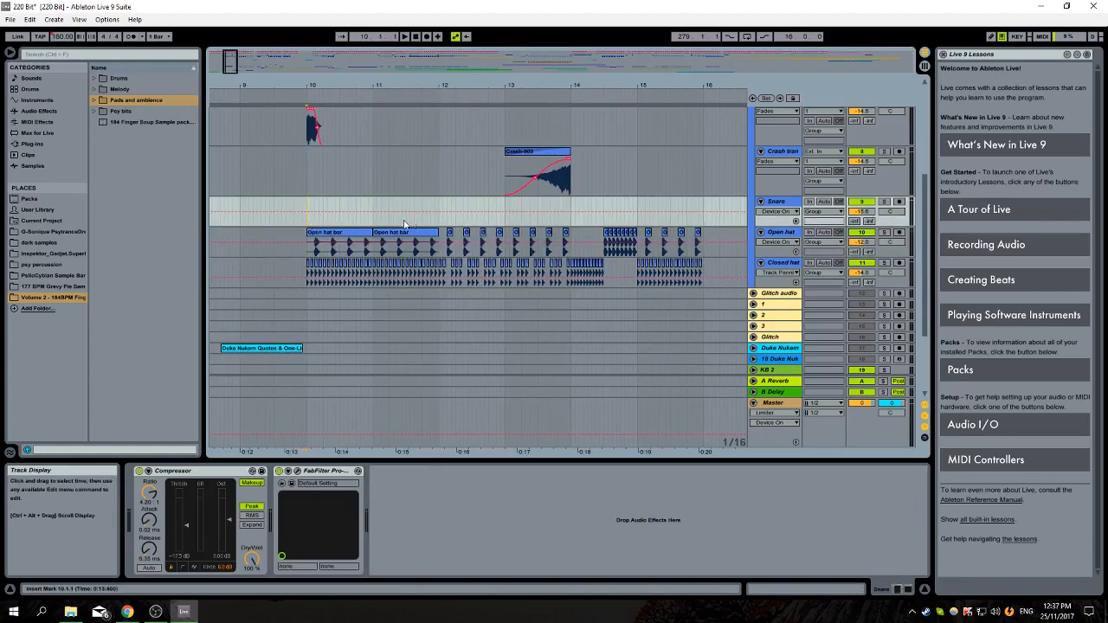
Play the section starting at 27.1.1, where the Snare clips begin, and stop
left_click_drag(719, 84, 720, 60)
left_click_drag(460, 84, 460, 76)
left_click_drag(581, 222, 588, 223)
key("space")
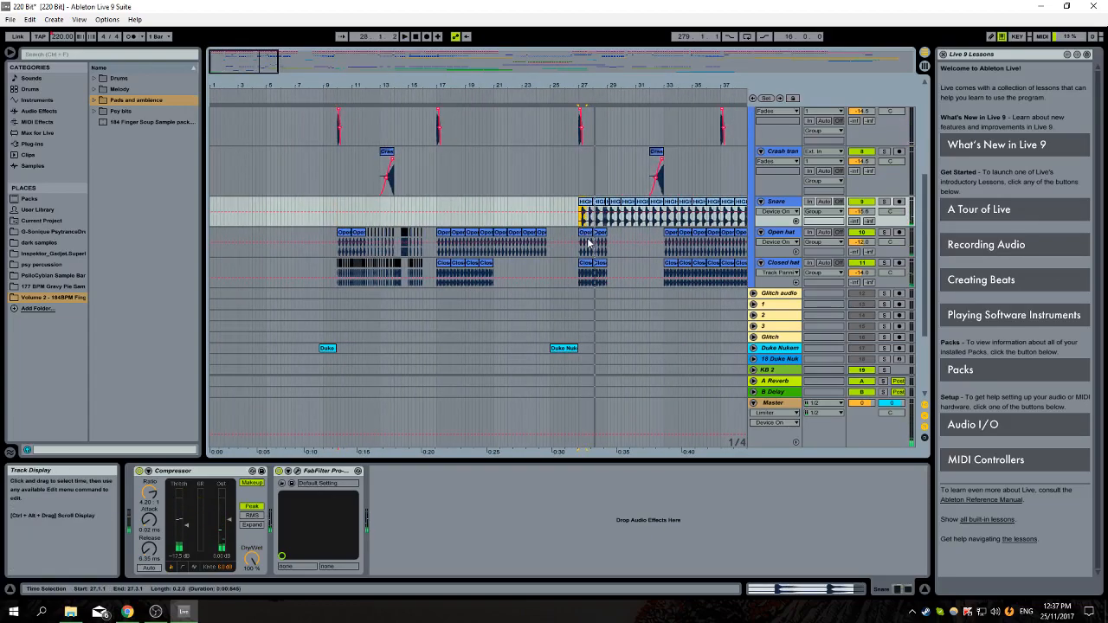
Delete the Closed hat clips from bar 10 up to bar 12 and play the section without them from 10.1.1
left_click_drag(356, 82, 354, 102)
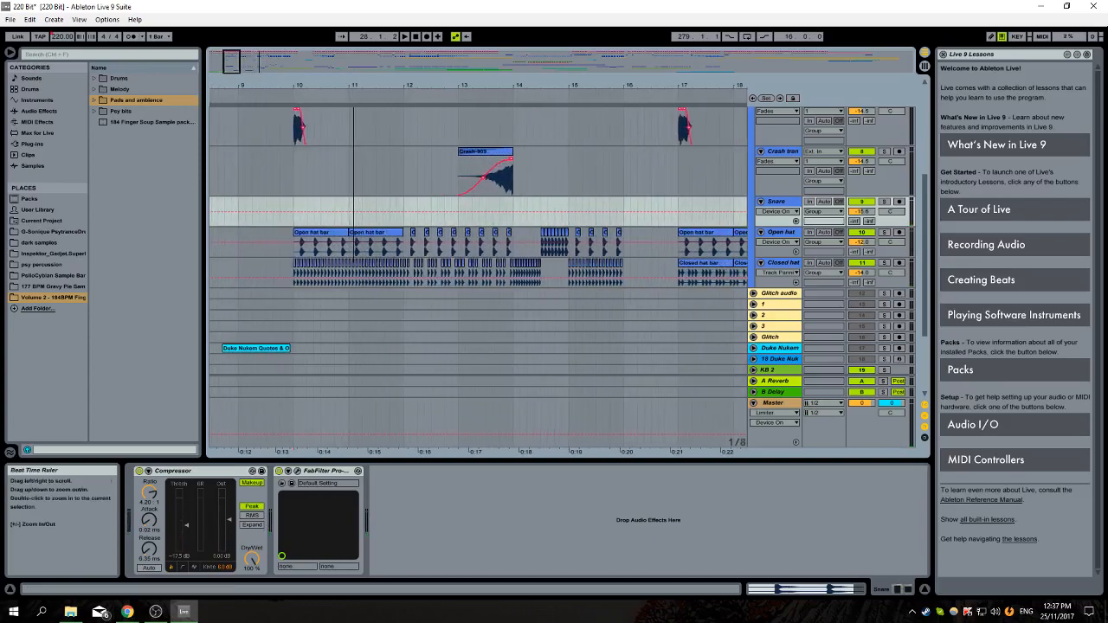
left_click(295, 221)
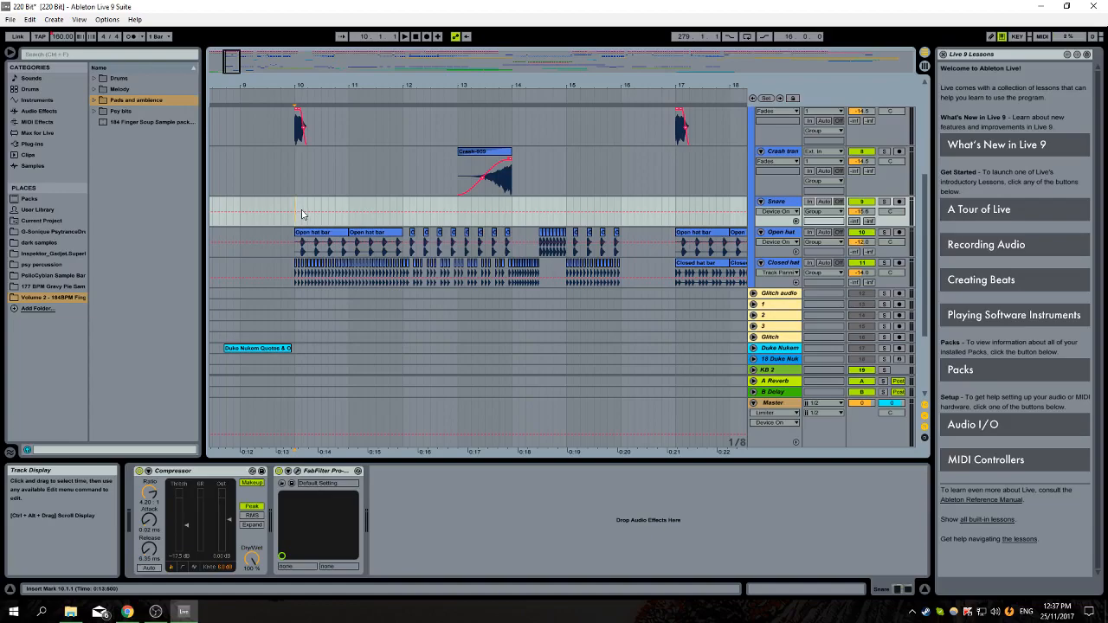
left_click_drag(294, 275, 307, 280)
left_click_drag(391, 286, 402, 283)
left_click(297, 254)
key("space")
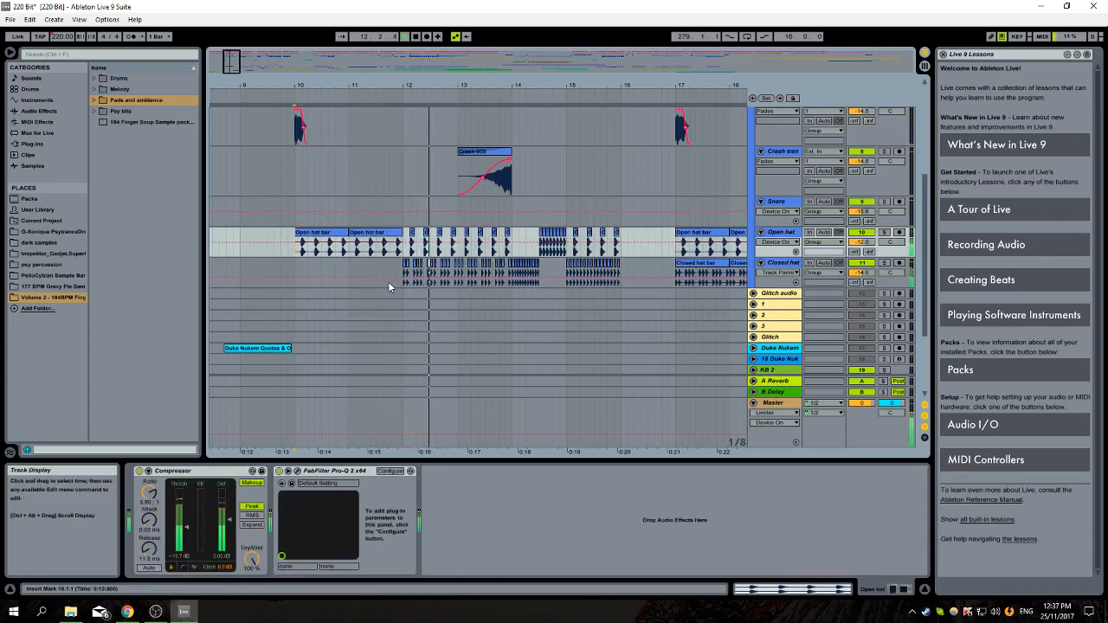
Stop playback, undo the deletion of the Closed hat clips and replay the section from 9.4.3
key("space")
key("ctrl+z")
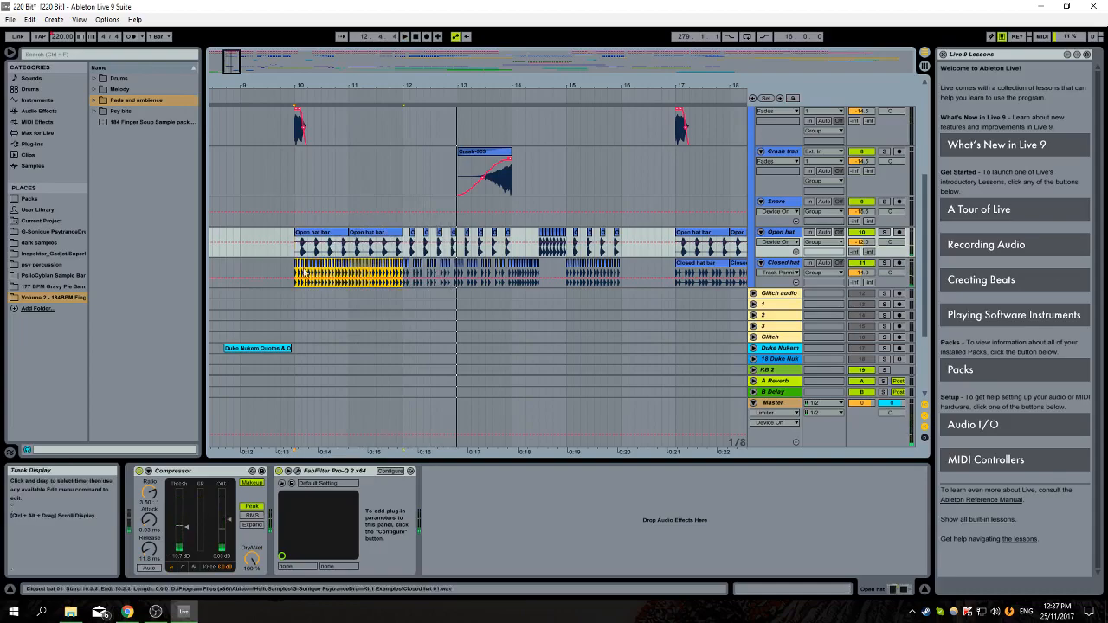
left_click(300, 219)
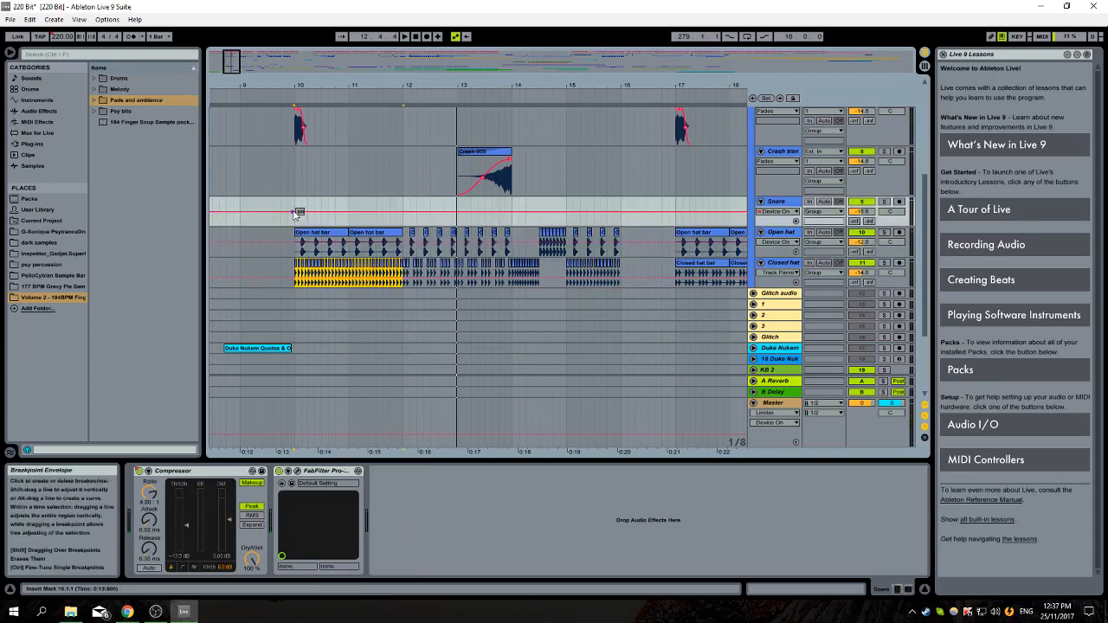
left_click(291, 245)
key("space")
Delete the Closed hat clips that coincide with the Open hat hits in bars 10 and 11, and play the result from 10.1.1
left_click_drag(405, 87, 613, 117)
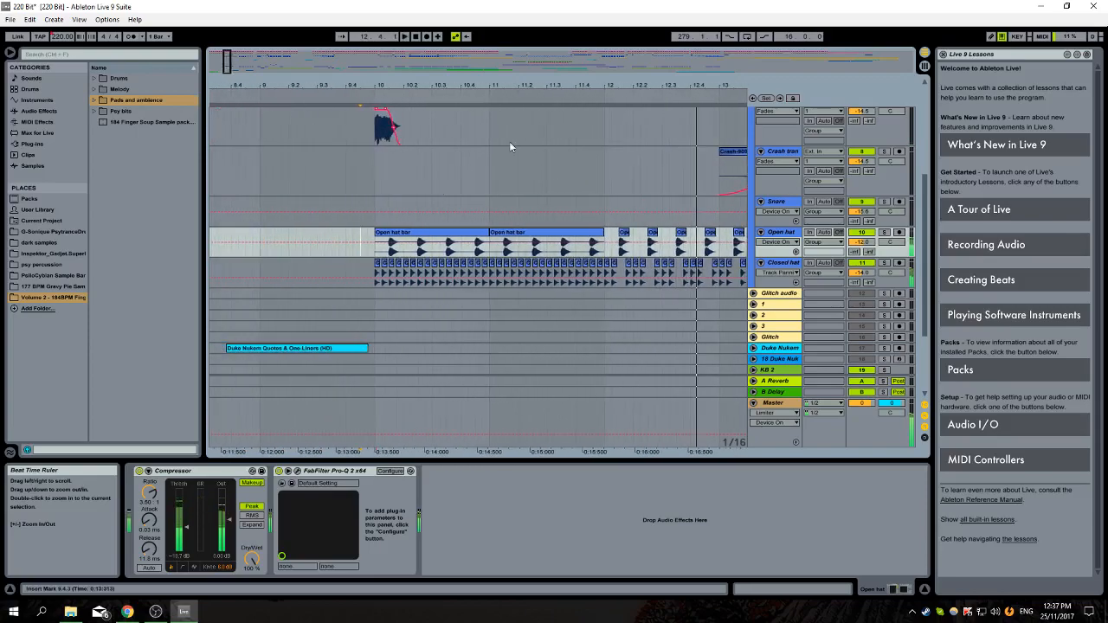
left_click(391, 271)
left_click(422, 268)
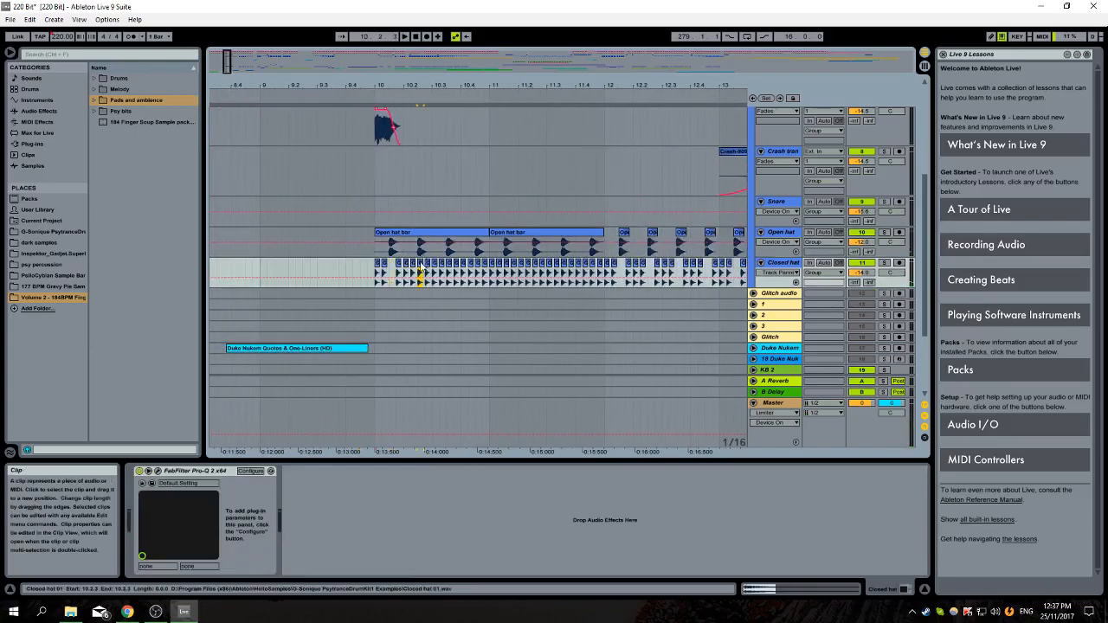
left_click(477, 271)
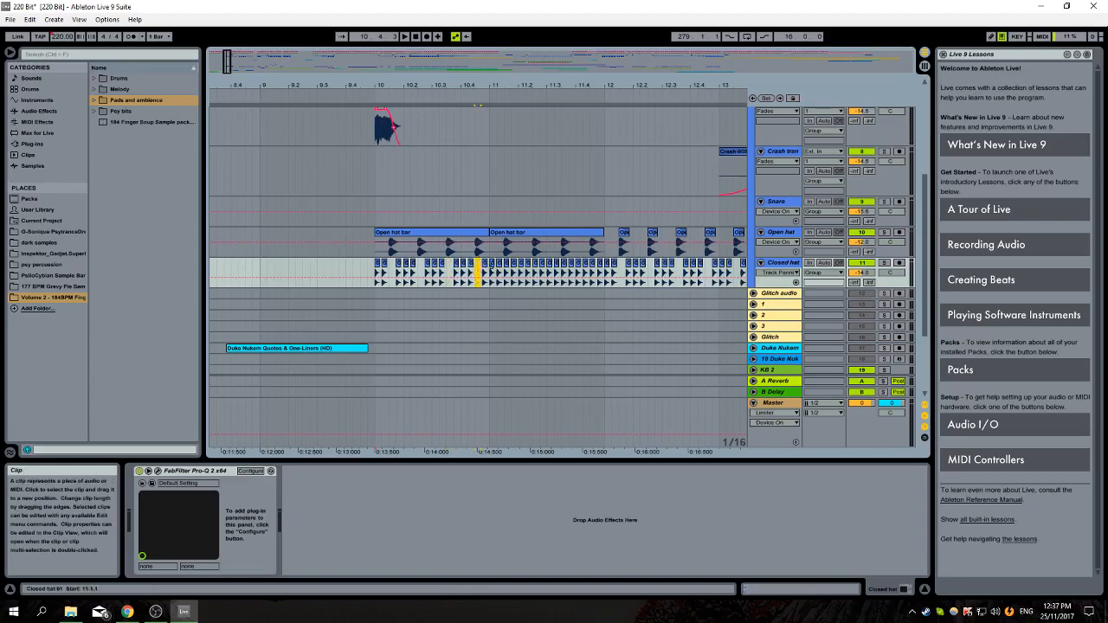
left_click(510, 271)
left_click(537, 270)
left_click(564, 270)
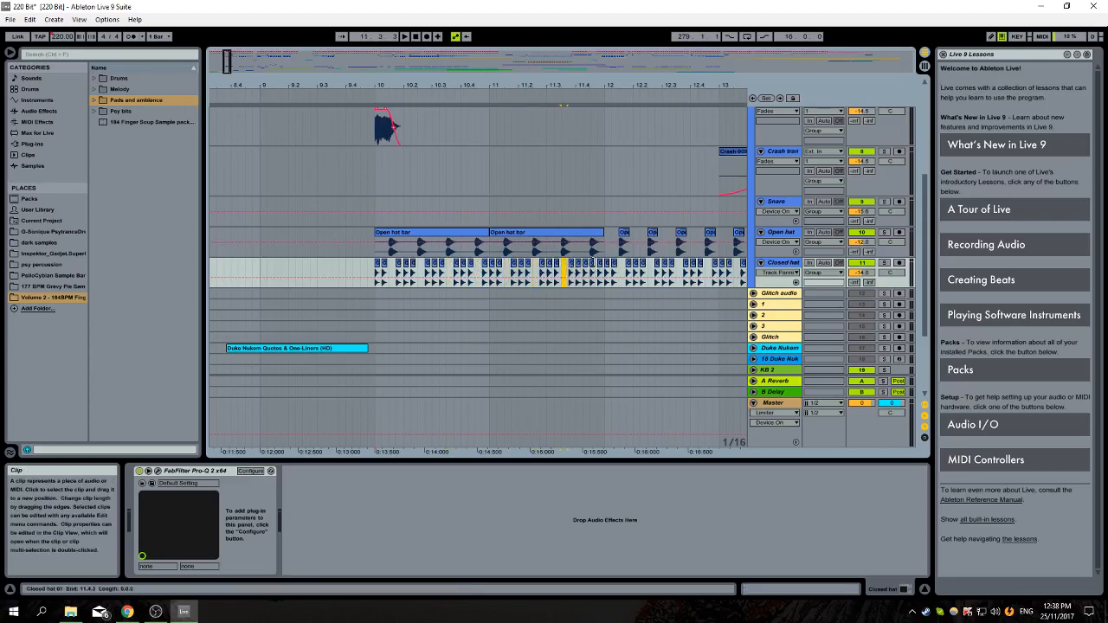
left_click(374, 223)
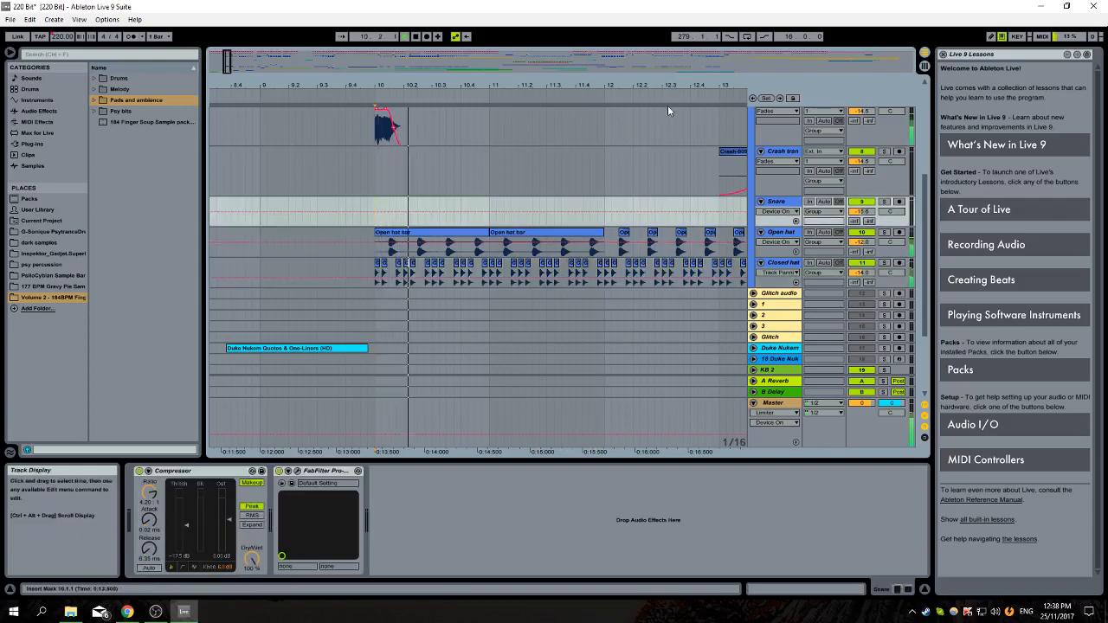
left_click_drag(673, 84, 388, 83)
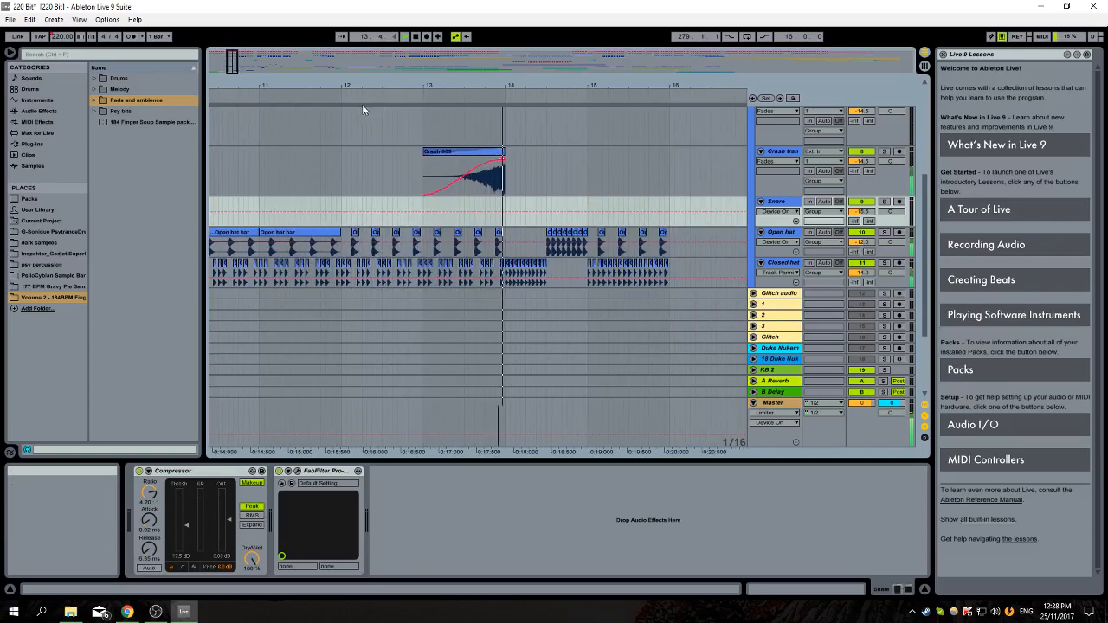
Find the Closed hat roll at the start of bar 14 and play it from 14.1.1
left_click(554, 252)
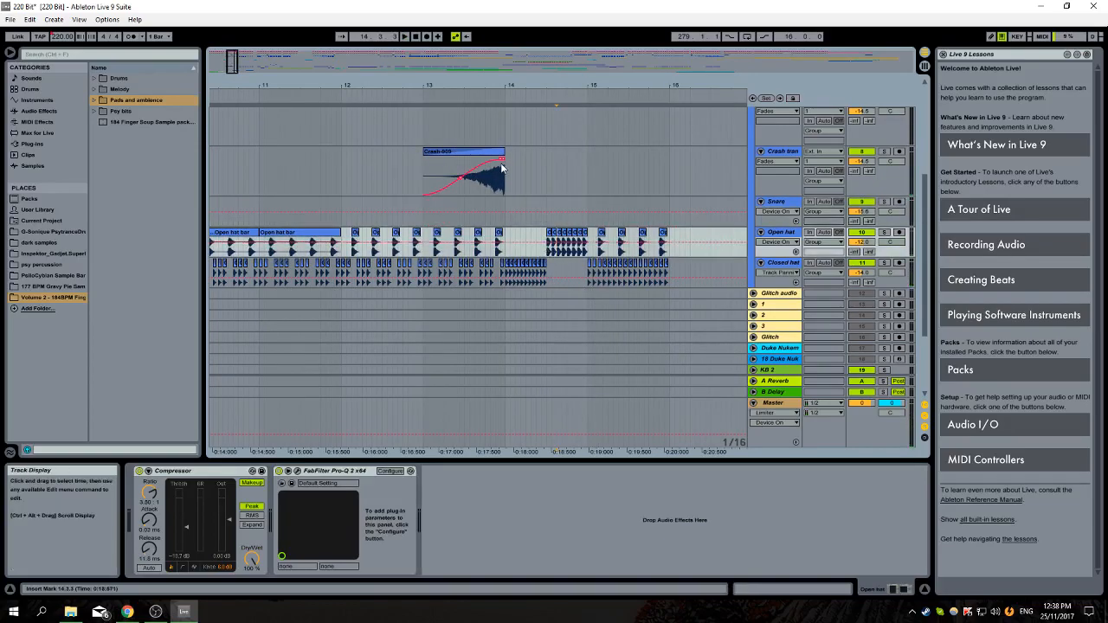
left_click_drag(488, 89, 487, 89)
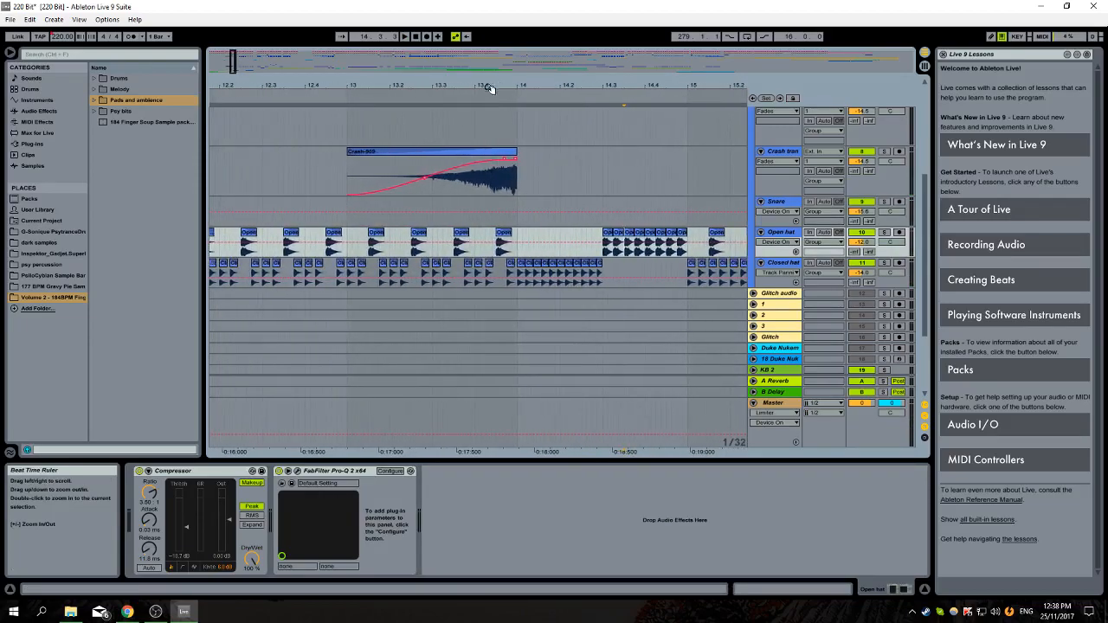
left_click(533, 272)
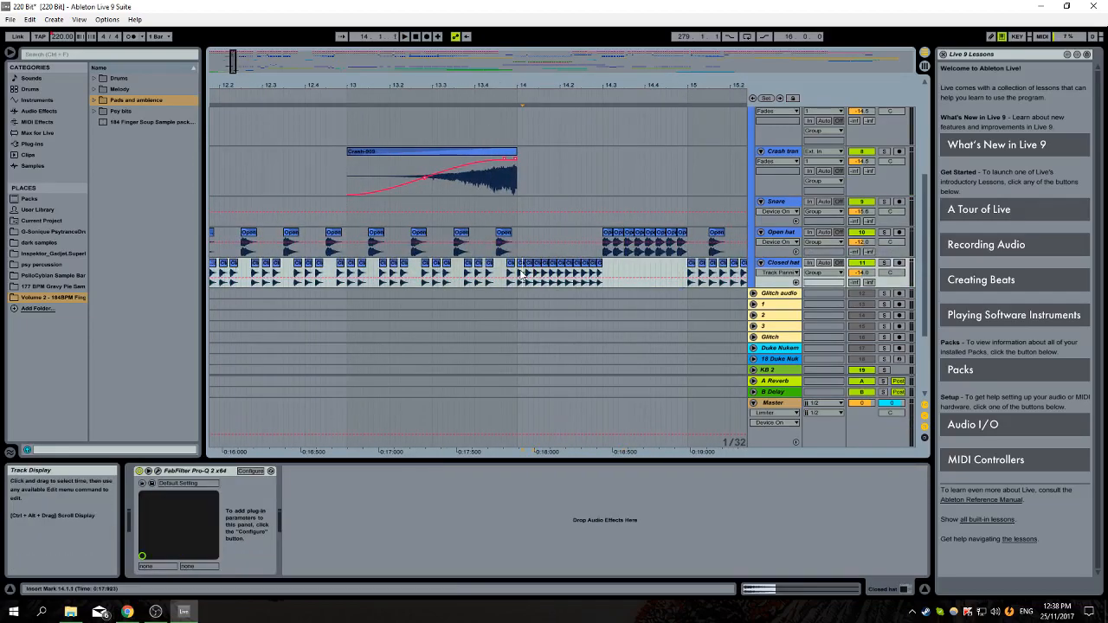
left_click_drag(614, 85, 497, 87)
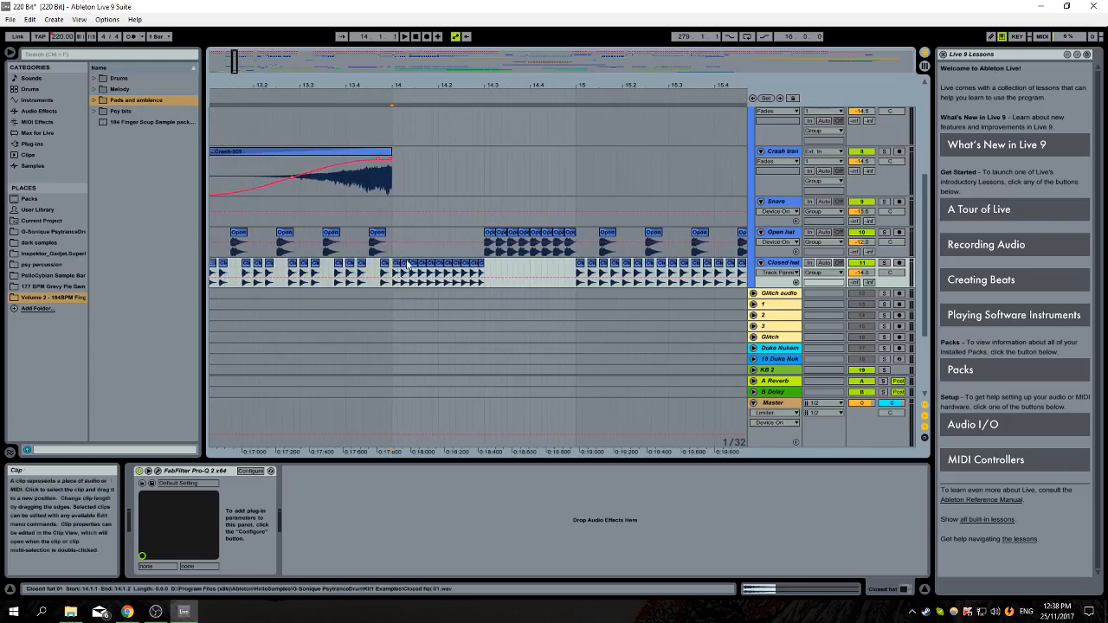
left_click(398, 274)
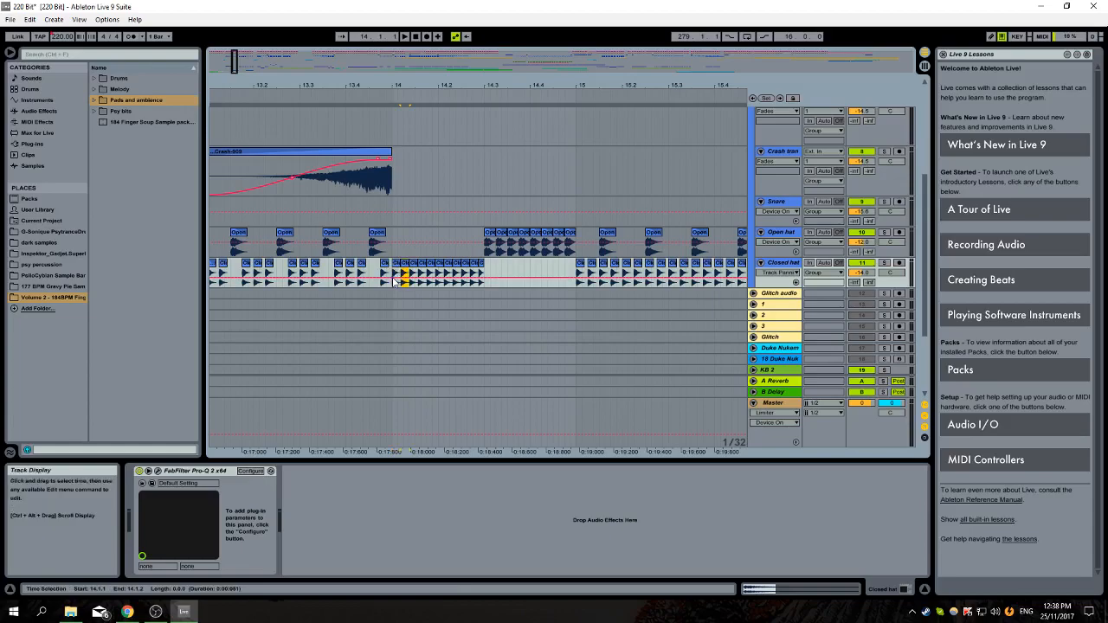
key("space")
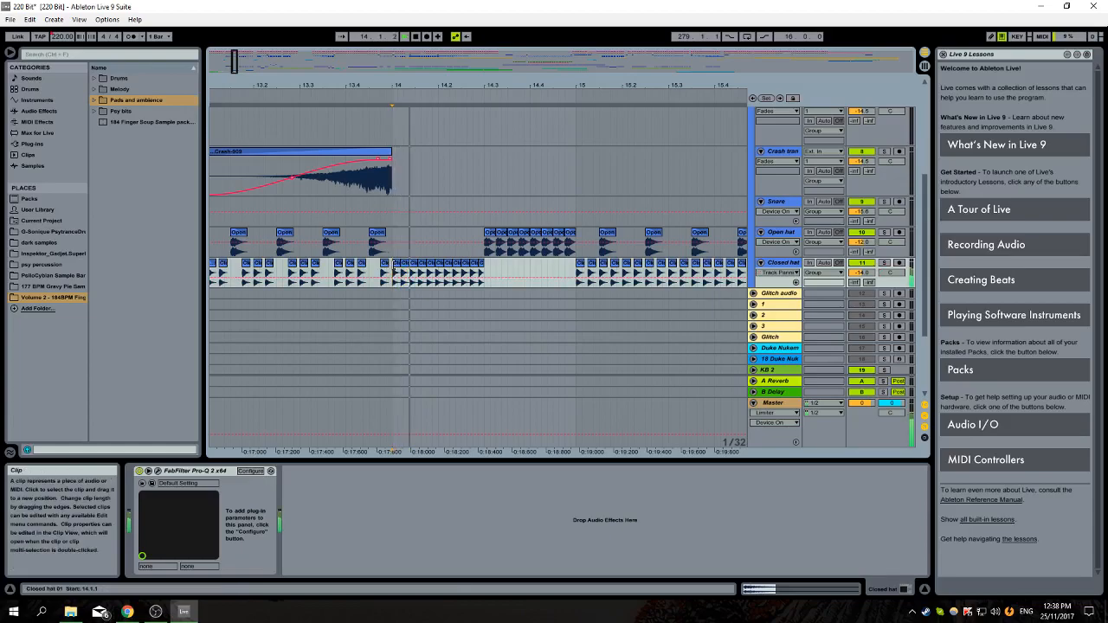
key("space")
Take a slice of about 34 ms from the first Closed hat hit at 14.1.1 and duplicate it repeatedly up to 14.3.1
left_click(395, 276)
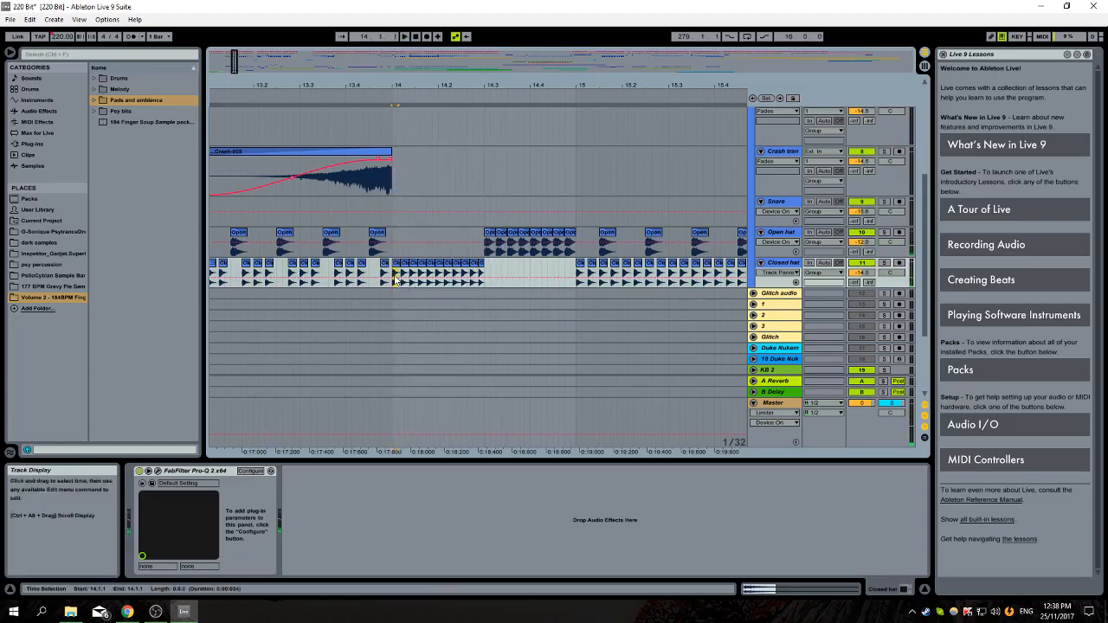
key("ctrl+d")
key("ctrl+d")
key("ctrl+d")
key("ctrl+d")
key("ctrl+d")
key("ctrl+d")
key("ctrl+d")
key("ctrl+d")
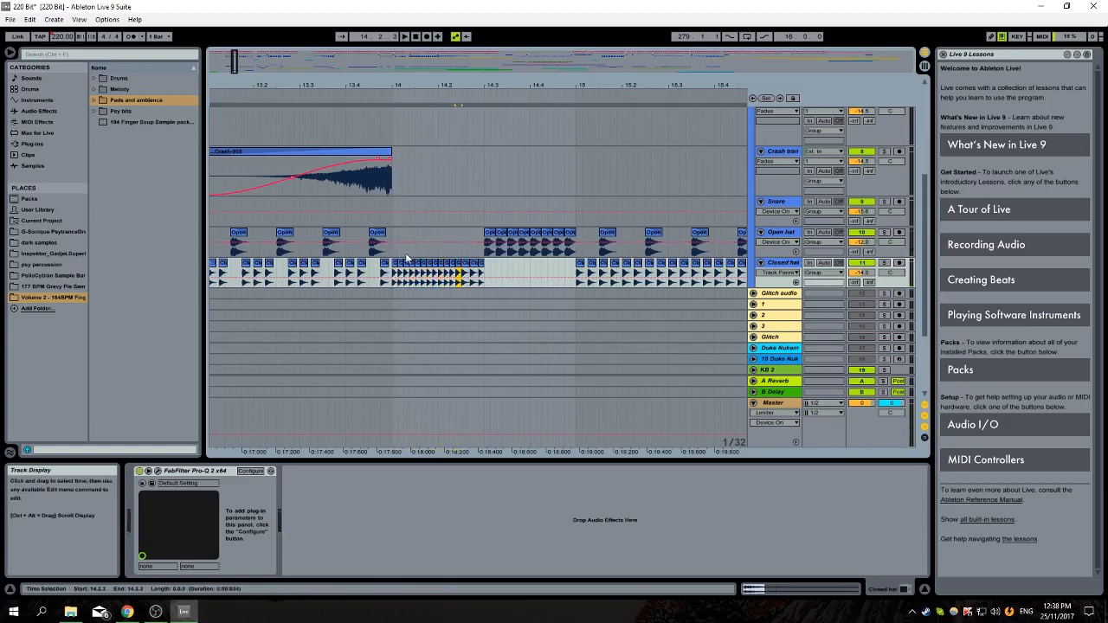
Play the faster Closed hat roll from 14.1.1 and stop
key("space")
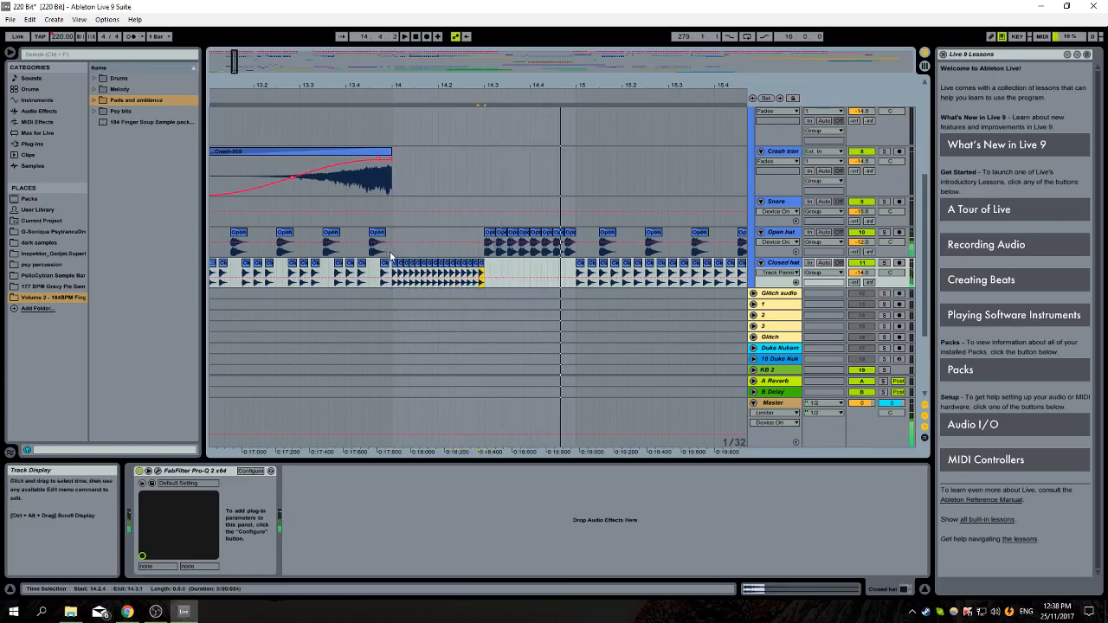
left_click(411, 251)
key("space")
key("space")
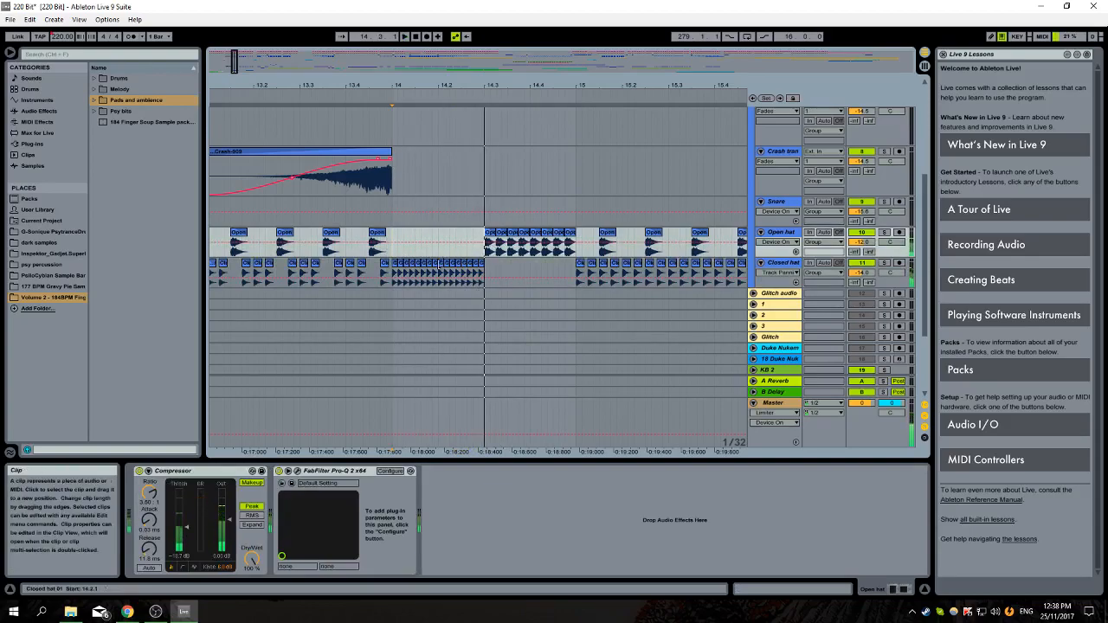
Try a slower roll by pasting the Closed hat clip before bar 14 at 14.1.1, duplicating it four times and playing from there
left_click(385, 269)
key("ctrl+c")
left_click(394, 274)
key("ctrl+v")
key("ctrl+d")
key("ctrl+d")
key("ctrl+d")
key("ctrl+d")
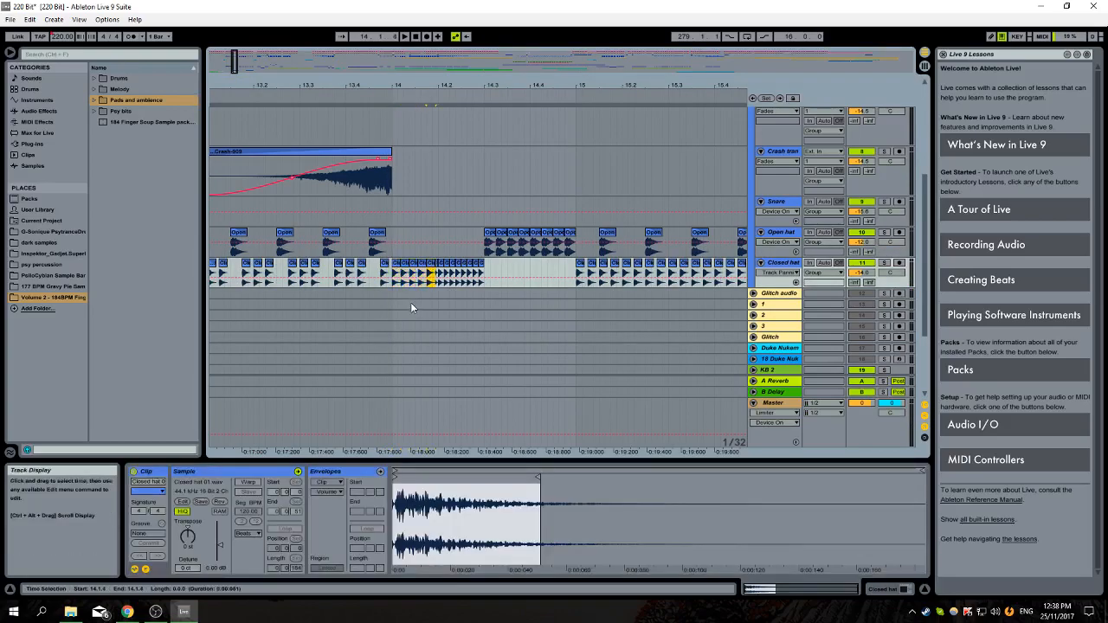
left_click_drag(435, 264, 437, 265)
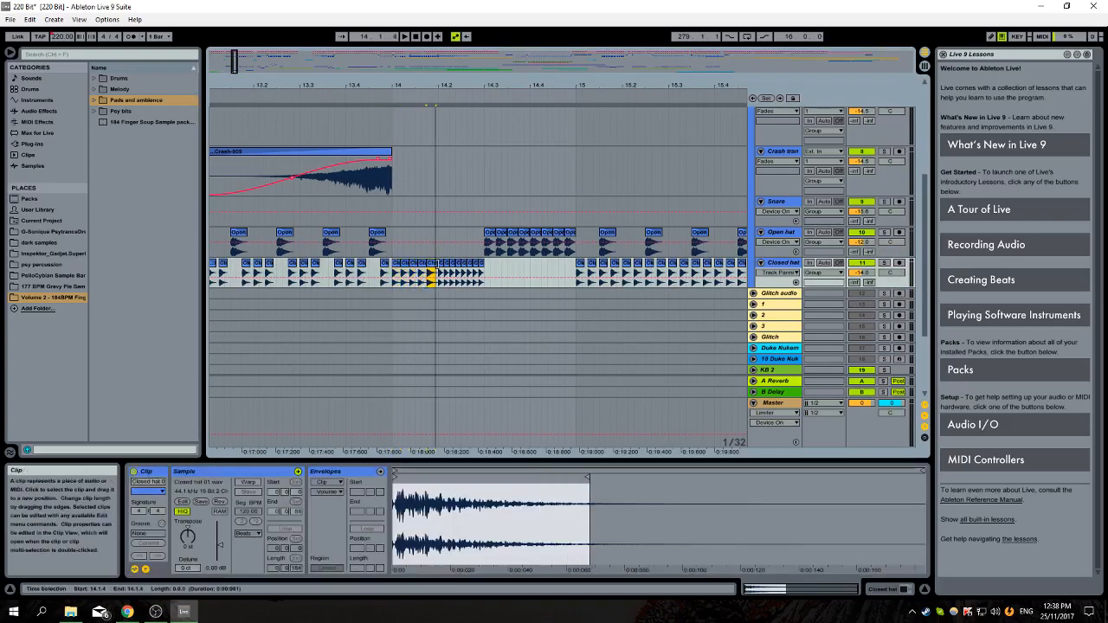
left_click(391, 254)
key("space")
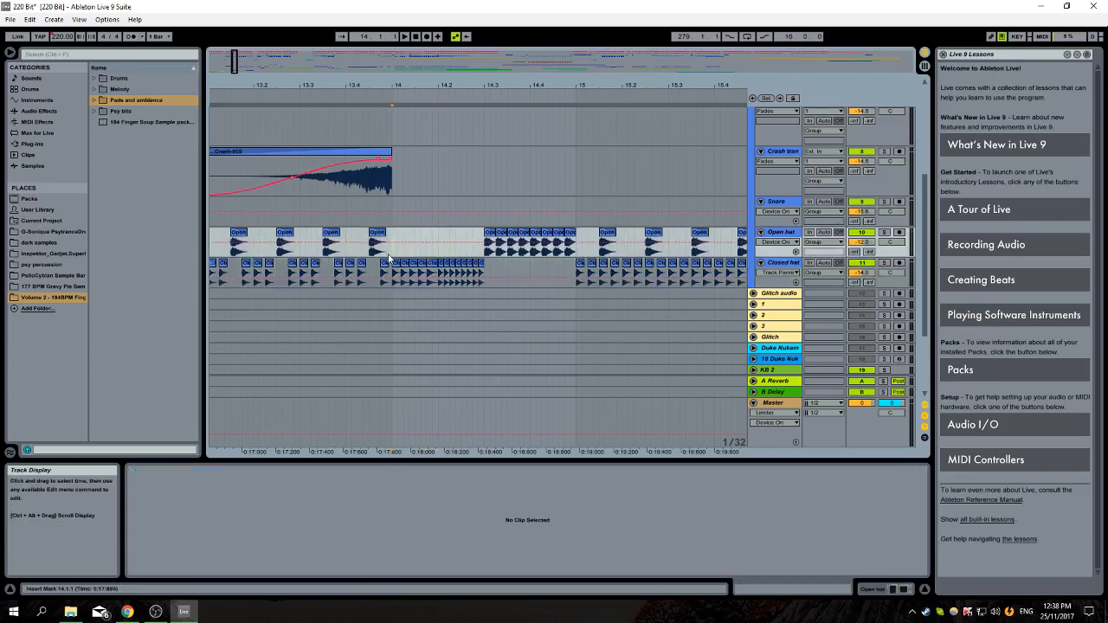
key("space")
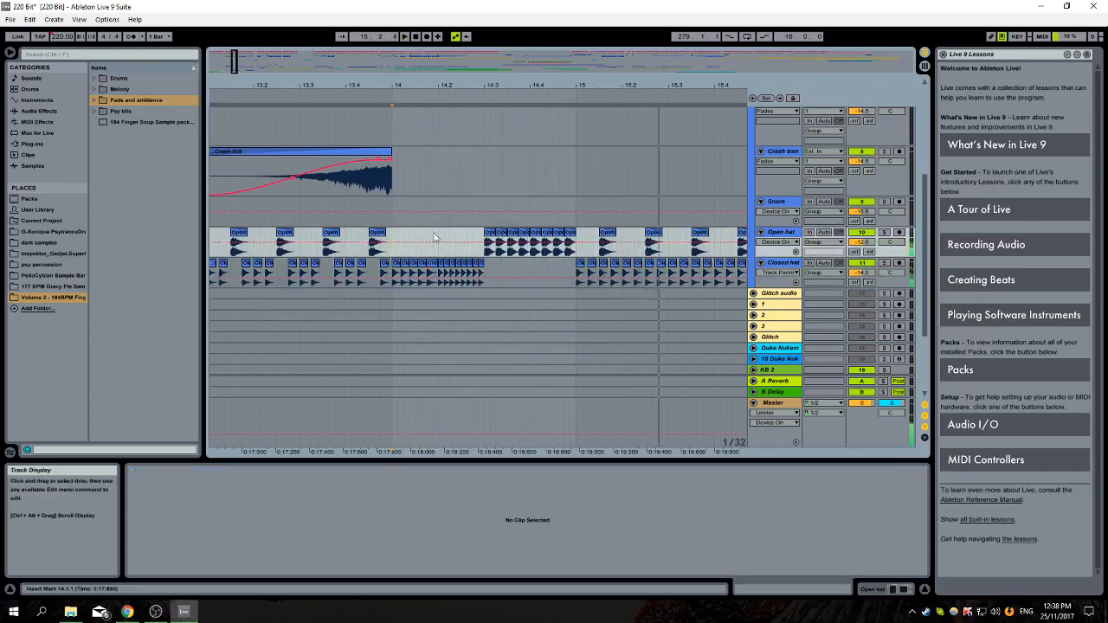
Undo the pasted and duplicated Closed hat clips to bring back the faster roll in bar 14
key("ctrl+z")
key("ctrl+z")
key("ctrl+z")
key("ctrl+z")
key("ctrl+z")
key("ctrl+z")
key("ctrl+z")
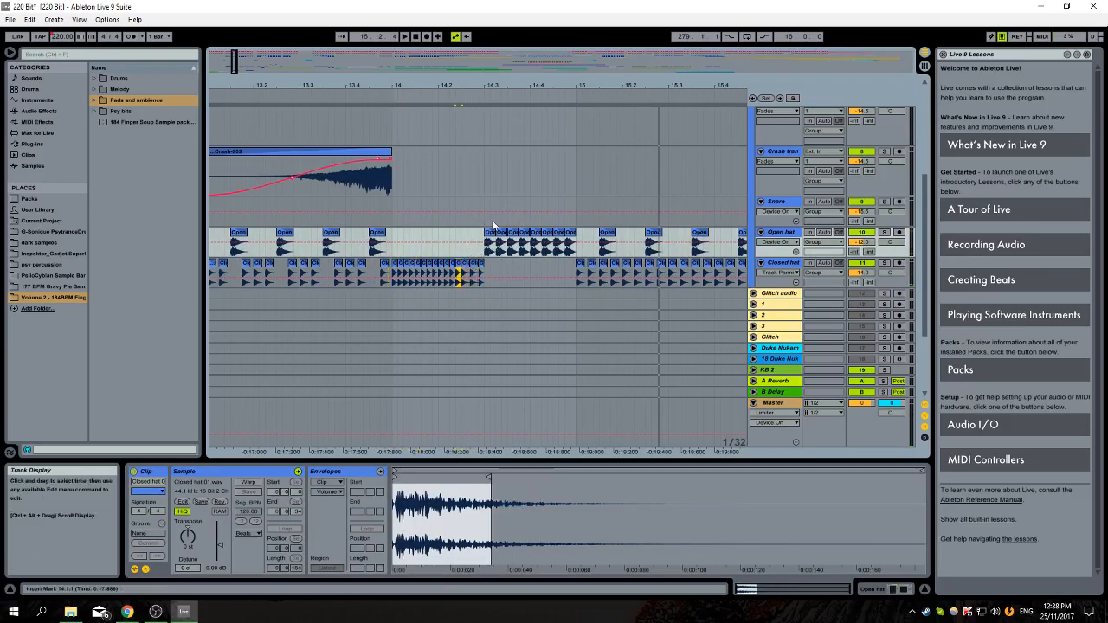
Play the Open hat roll from 14.3.1 and fill it up to bar 15 with duplicates of an about 34 ms slice of its first hit
left_click(491, 242)
key("space")
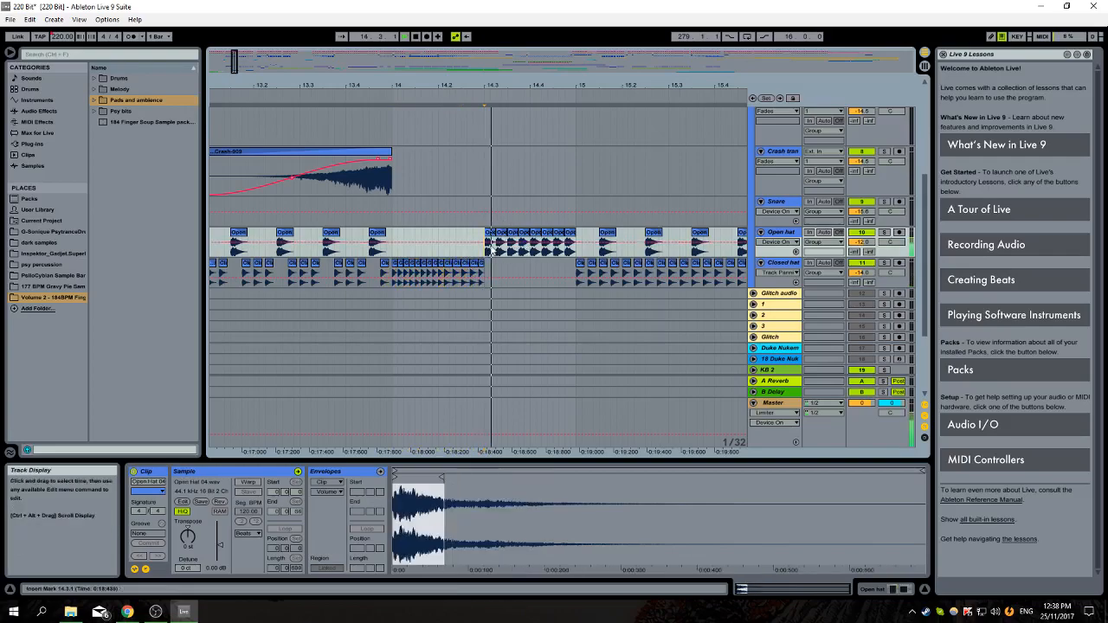
key("space")
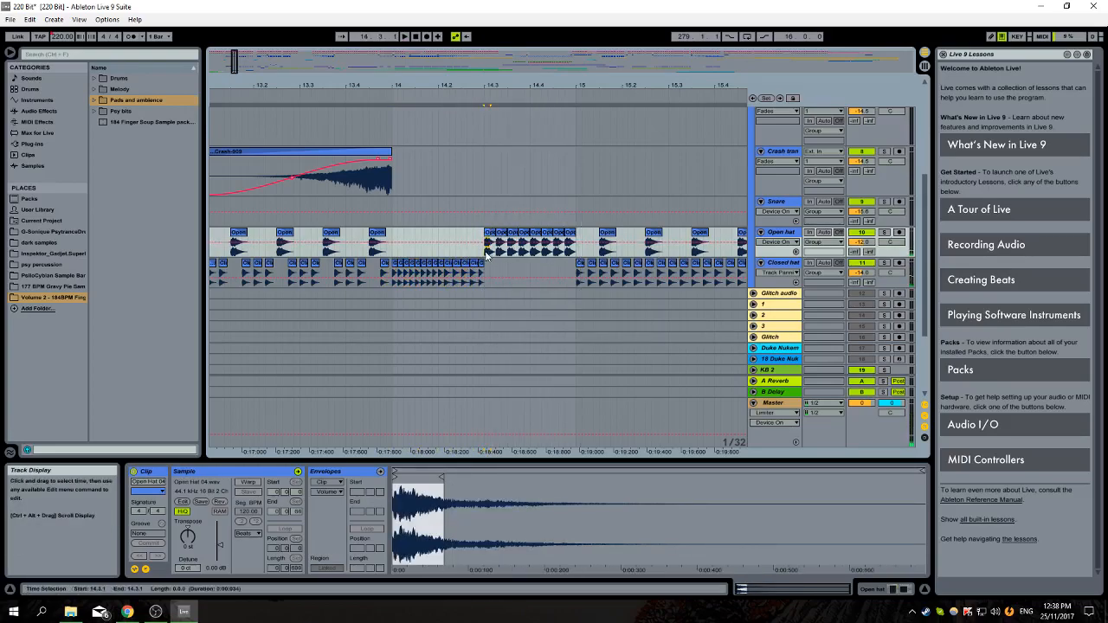
key("ctrl+d")
key("ctrl+d")
key("ctrl+d")
key("ctrl+d")
key("ctrl+d")
key("ctrl+d")
key("ctrl+d")
Play the denser Open hat roll from 14.3.1 and stop
key("space")
left_click(486, 254)
key("space")
key("space")
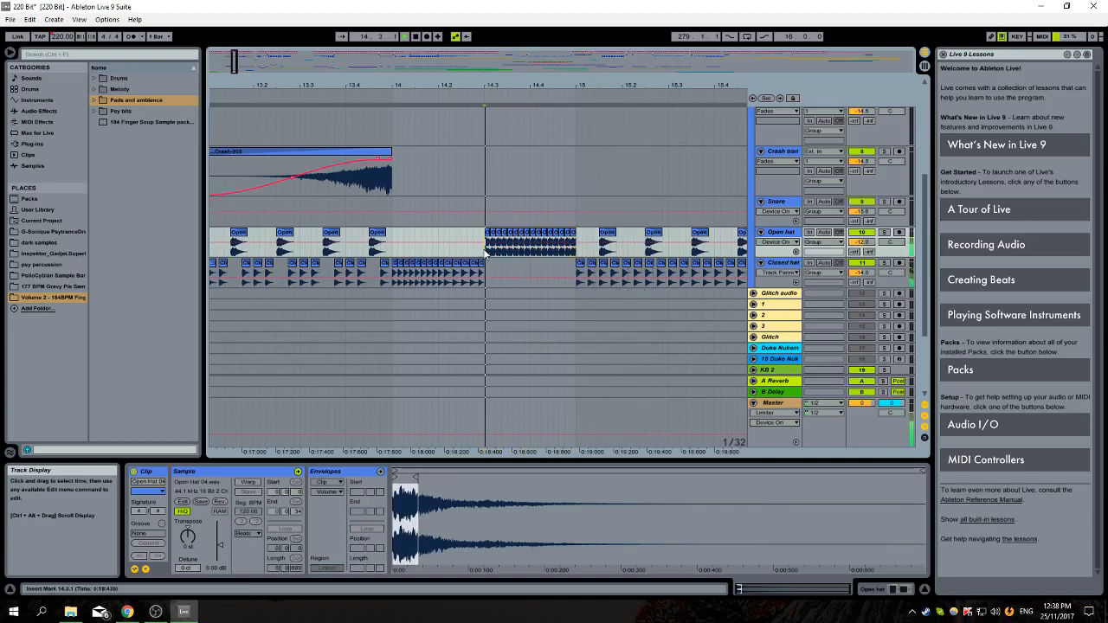
Try to repeat a short slice of the Kick at 14.3.1 through the end of bar 14
scroll(483, 204, "up", 6)
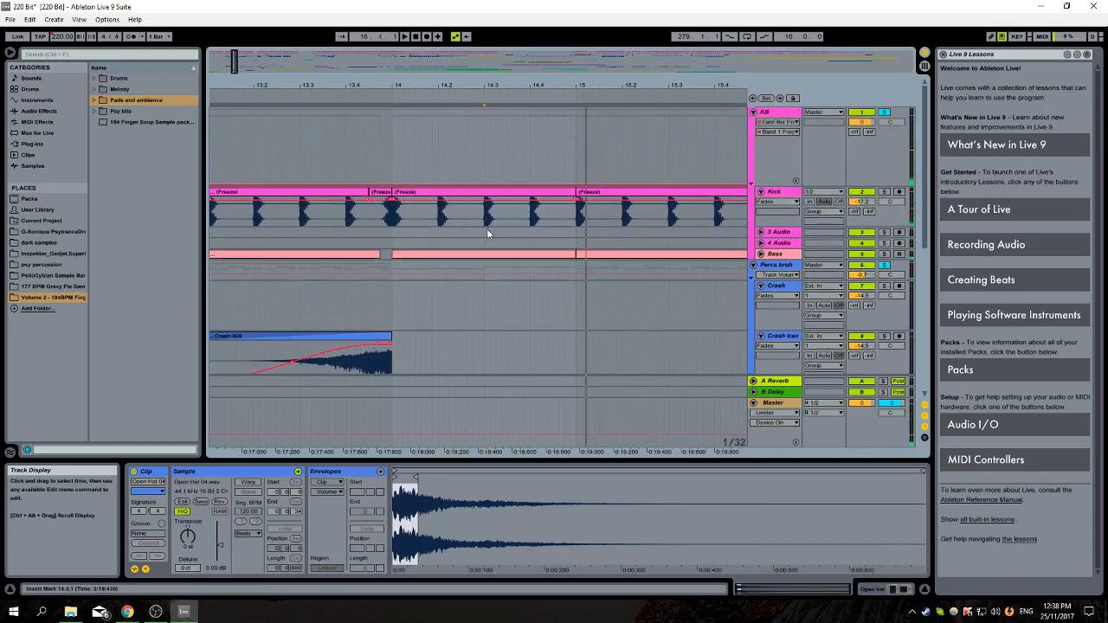
left_click(496, 223)
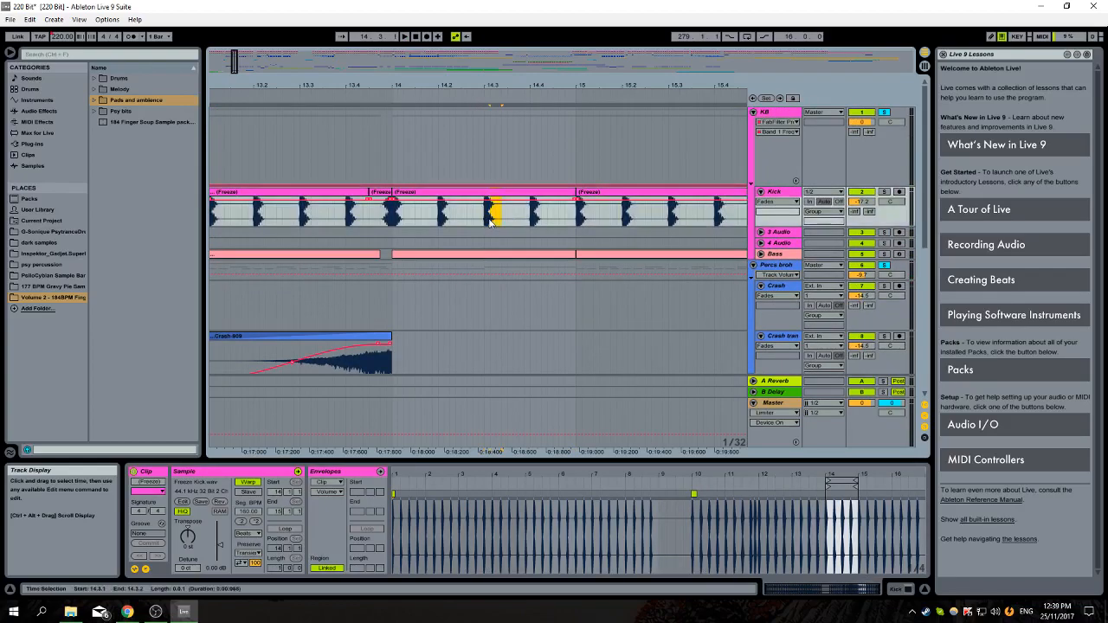
key("ctrl+d")
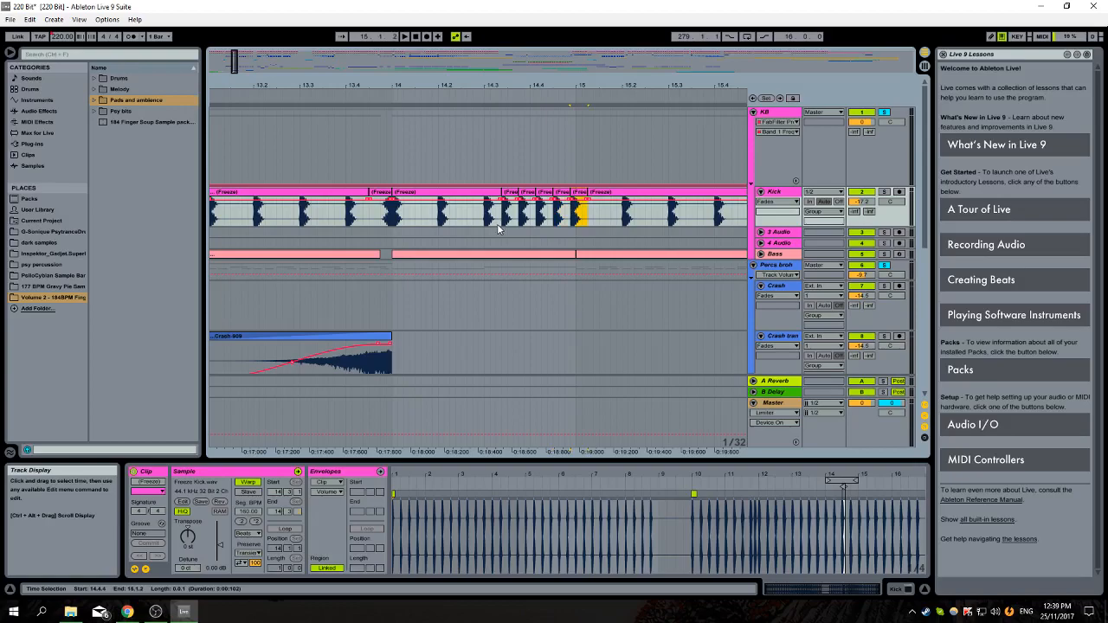
key("ctrl+z")
Duplicate the Kick section from 14.3.1 to 14.3.3 up to bar 15 and play it from 14.3.1
left_click(510, 221)
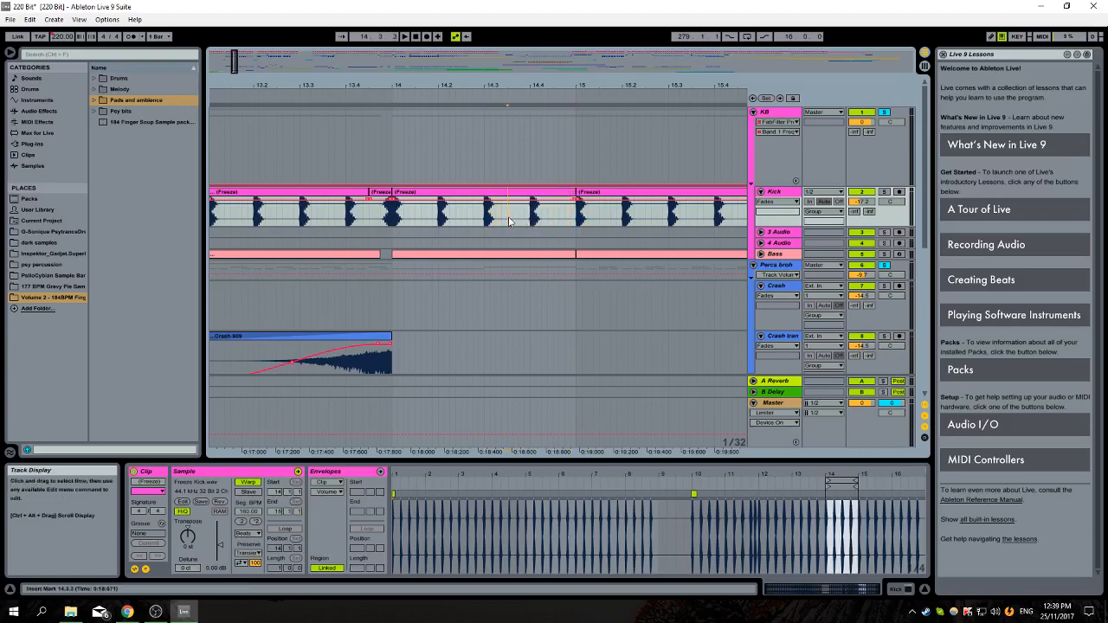
key("ctrl+d")
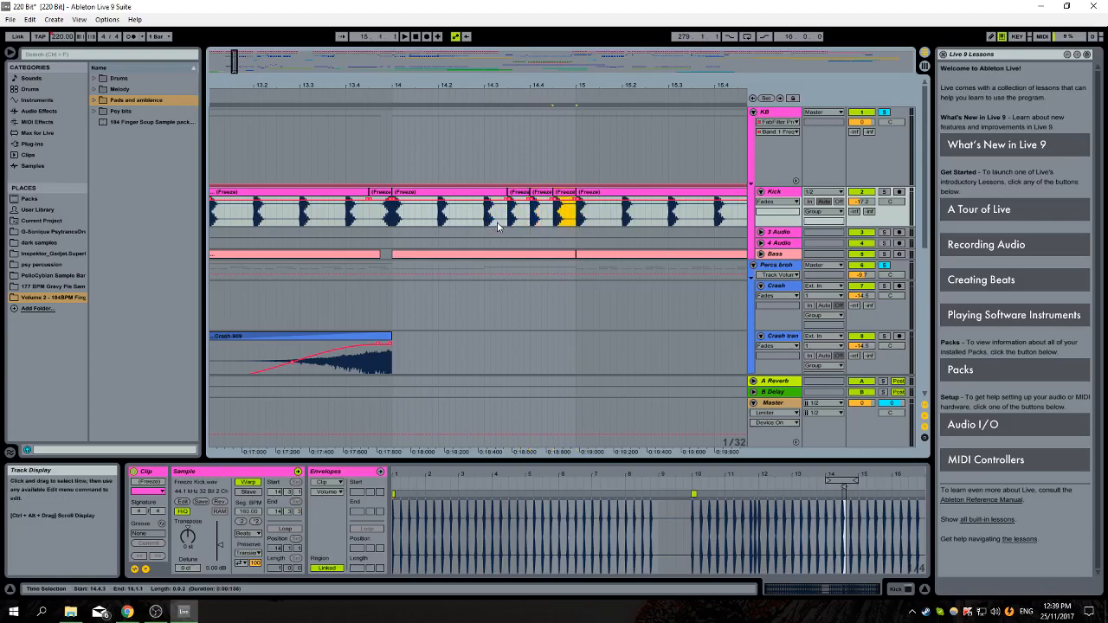
left_click(585, 254)
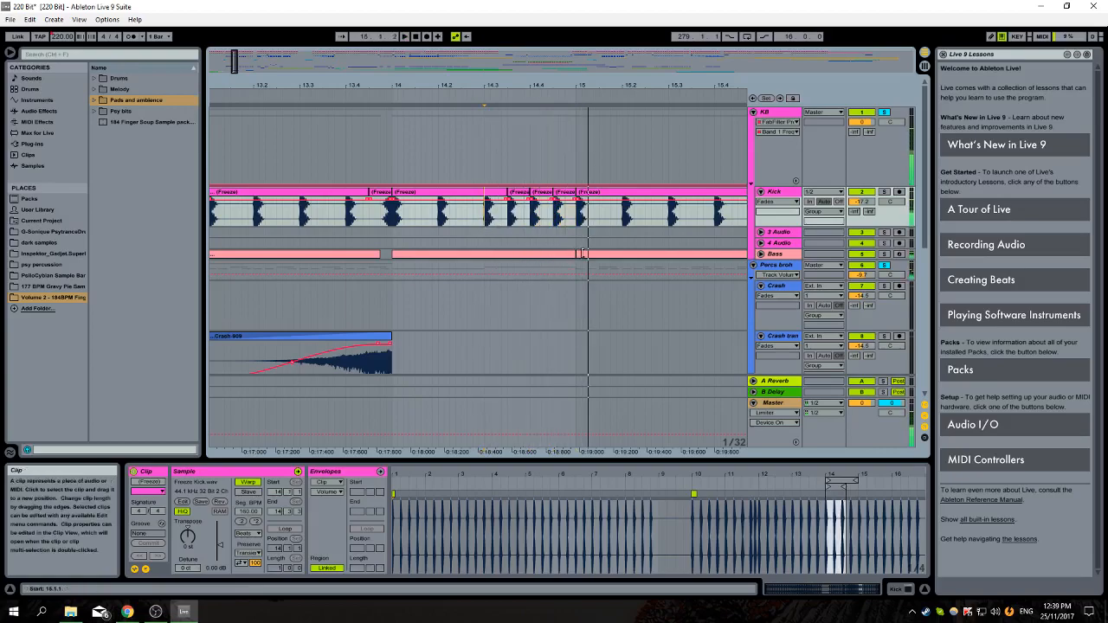
Select a shorter slice of the Kick at 14.3.1 and duplicate it up to bar 15 for a faster kick roll
left_click(494, 224)
left_click_drag(500, 221, 487, 221)
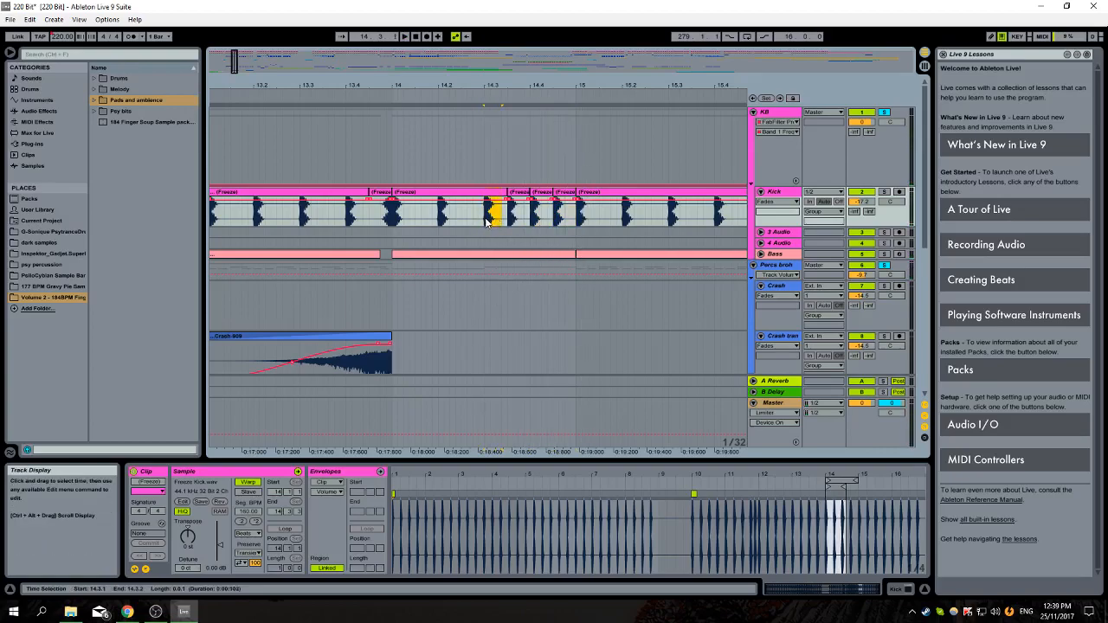
key("ctrl+d")
key("ctrl+d")
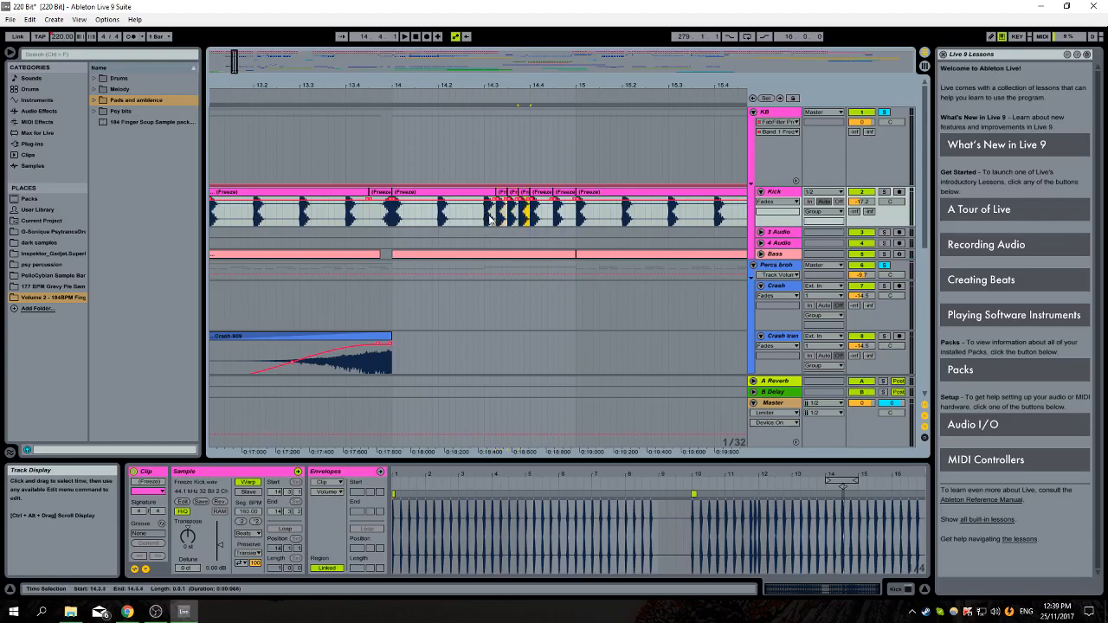
Delete the Bass from 14.3.1 up to bar 15 and play the kick and hat rolls from 14.1.1
left_click_drag(574, 254, 484, 254)
left_click(478, 234)
key("space")
scroll(481, 239, "down", 5)
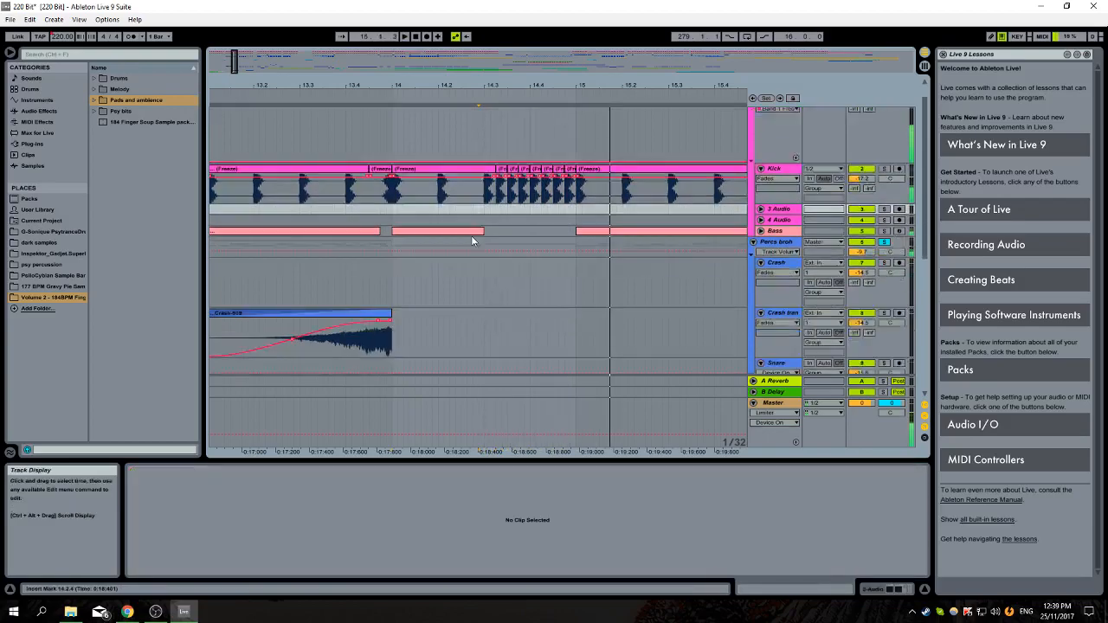
left_click(398, 227)
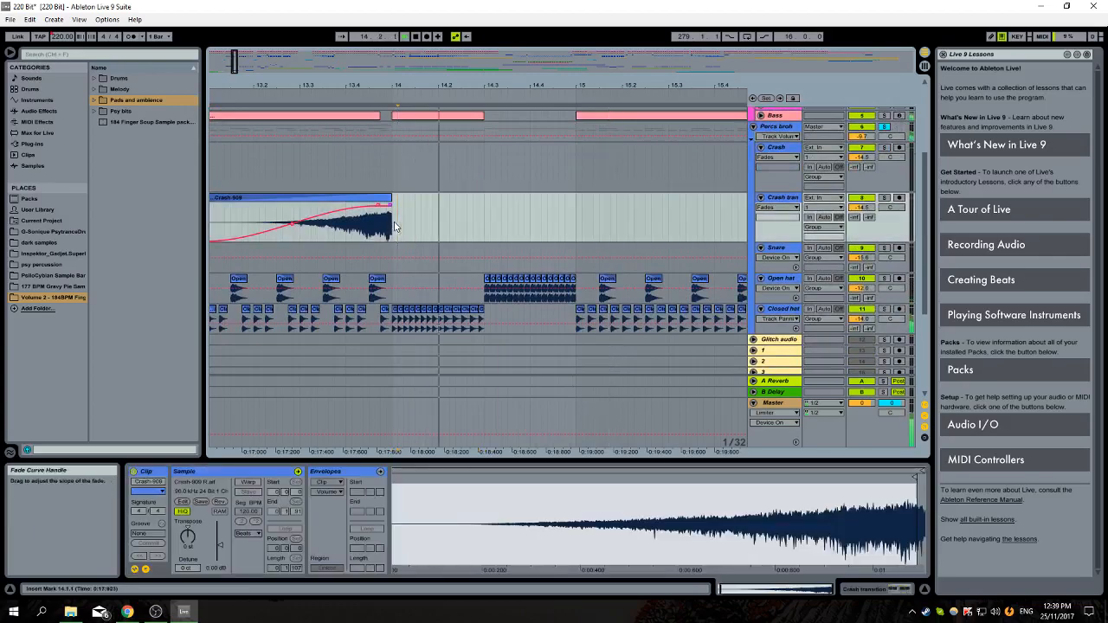
left_click_drag(631, 85, 429, 61)
key("space")
Play the section from 16.1.2 and examine the crash and hat clips that start at bar 17
scroll(562, 232, "down", 3)
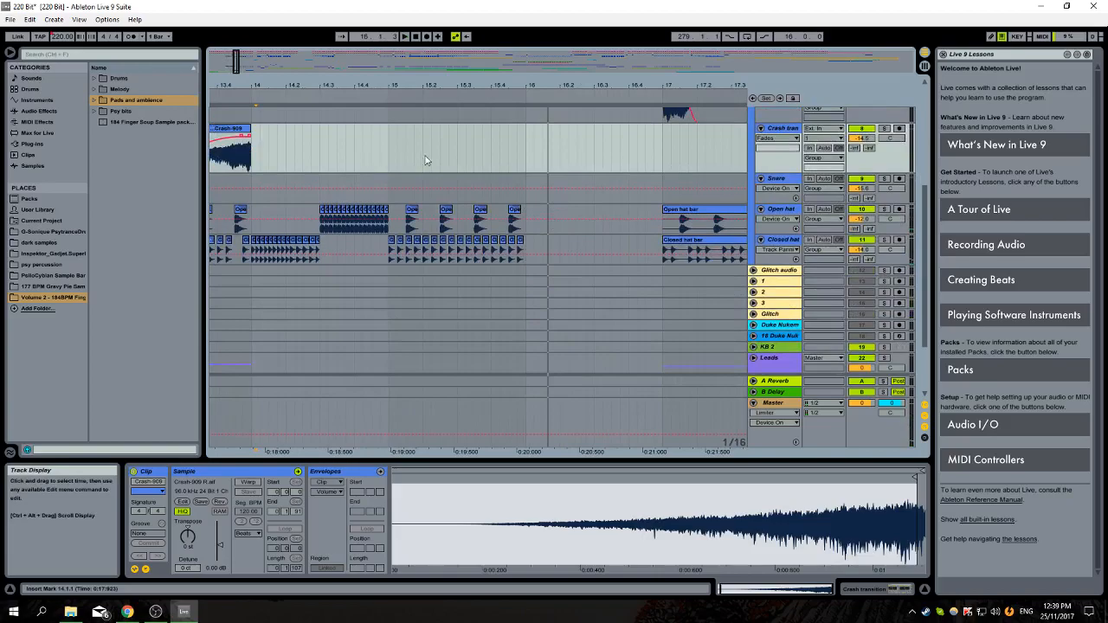
left_click_drag(664, 87, 408, 109)
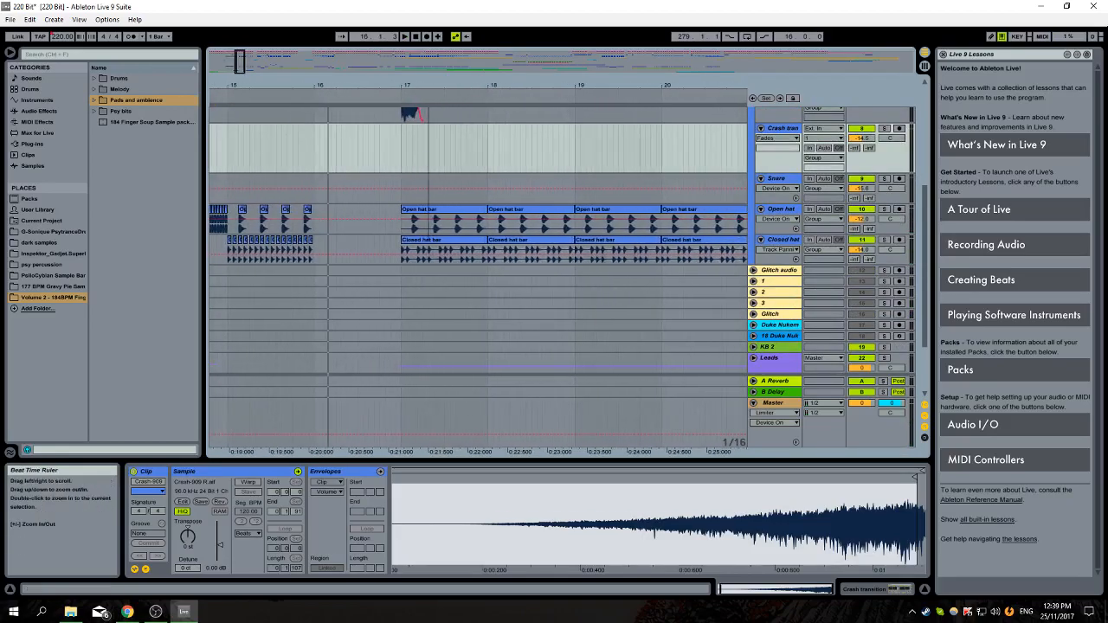
left_click(401, 225)
key("space")
left_click_drag(660, 86, 666, 50)
left_click(421, 177)
scroll(476, 218, "up", 5)
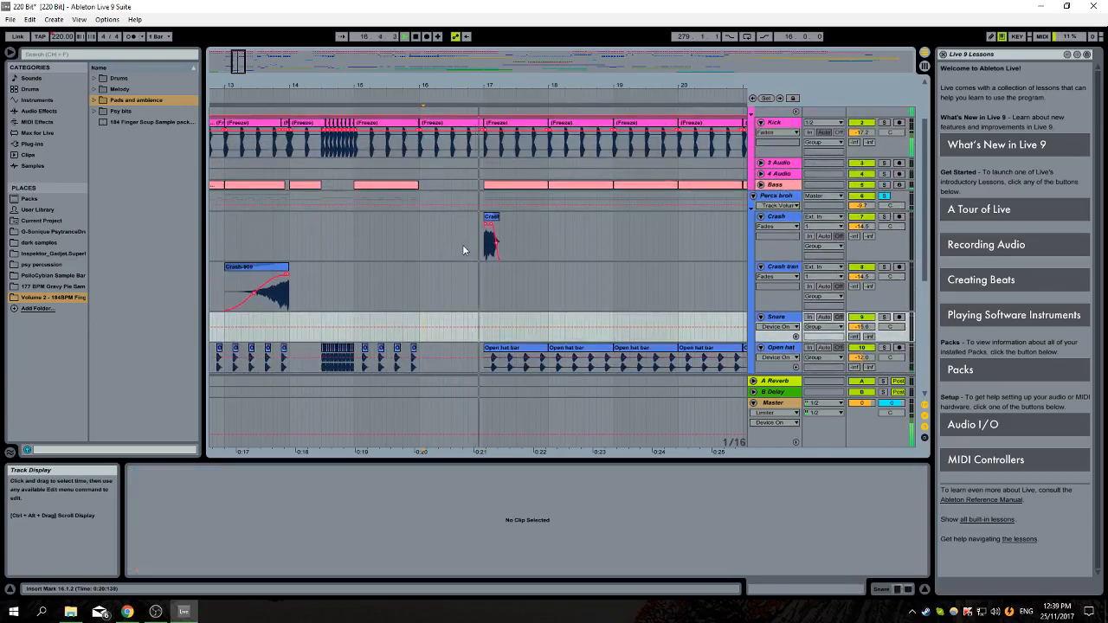
scroll(536, 318, "down", 1)
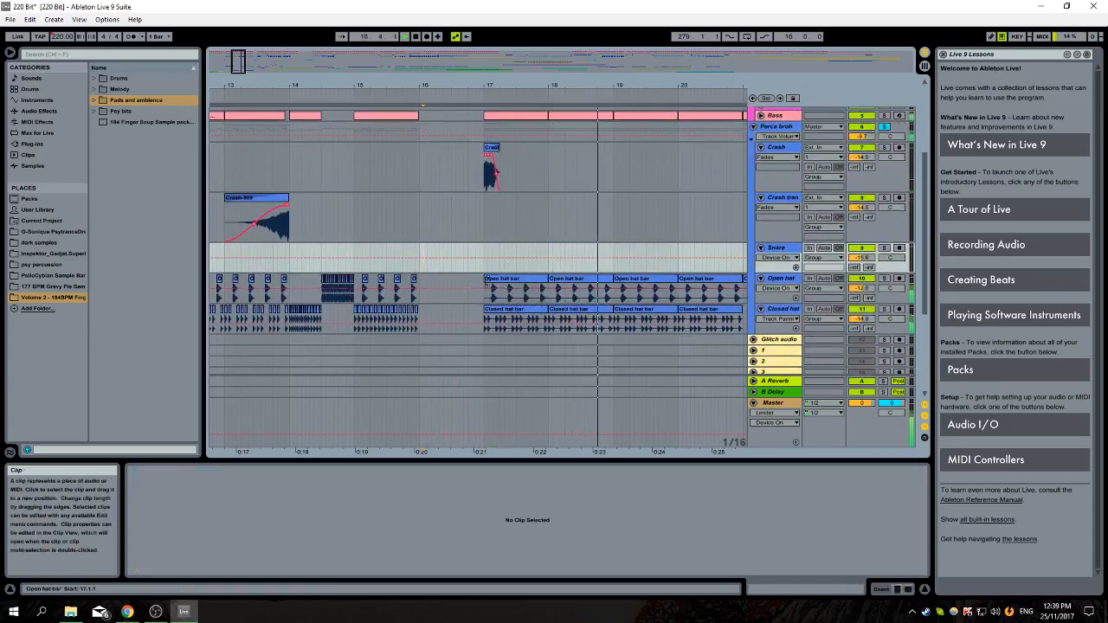
Select the Closed hat bar clip at 20.1.1 and view the kick, bass, snare and hat clips around bar 27
left_click_drag(537, 451, 192, 453)
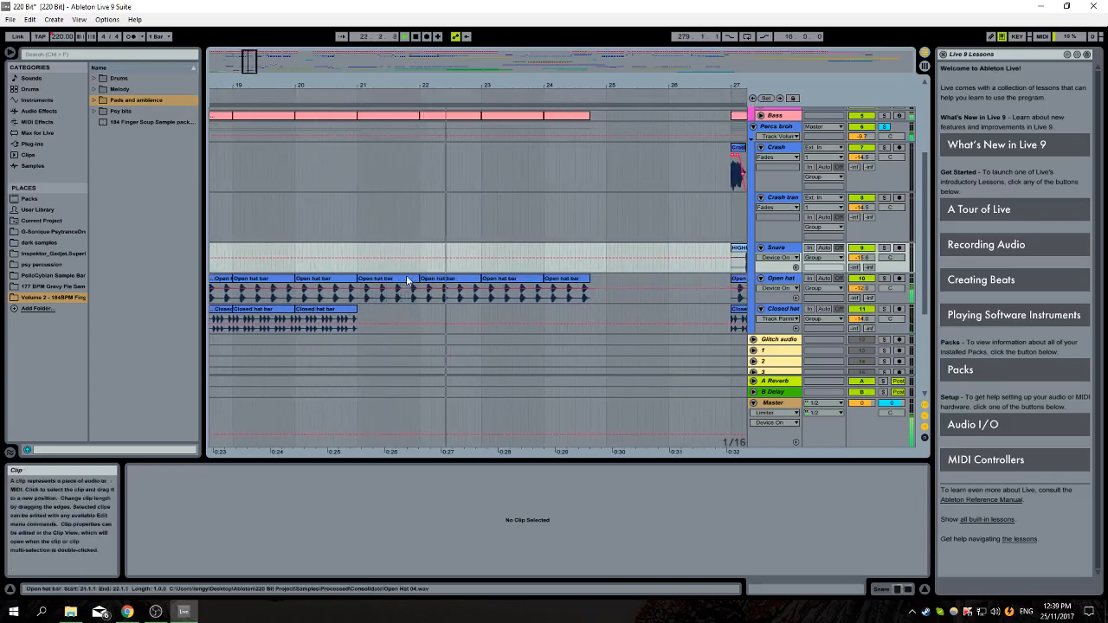
left_click(379, 305)
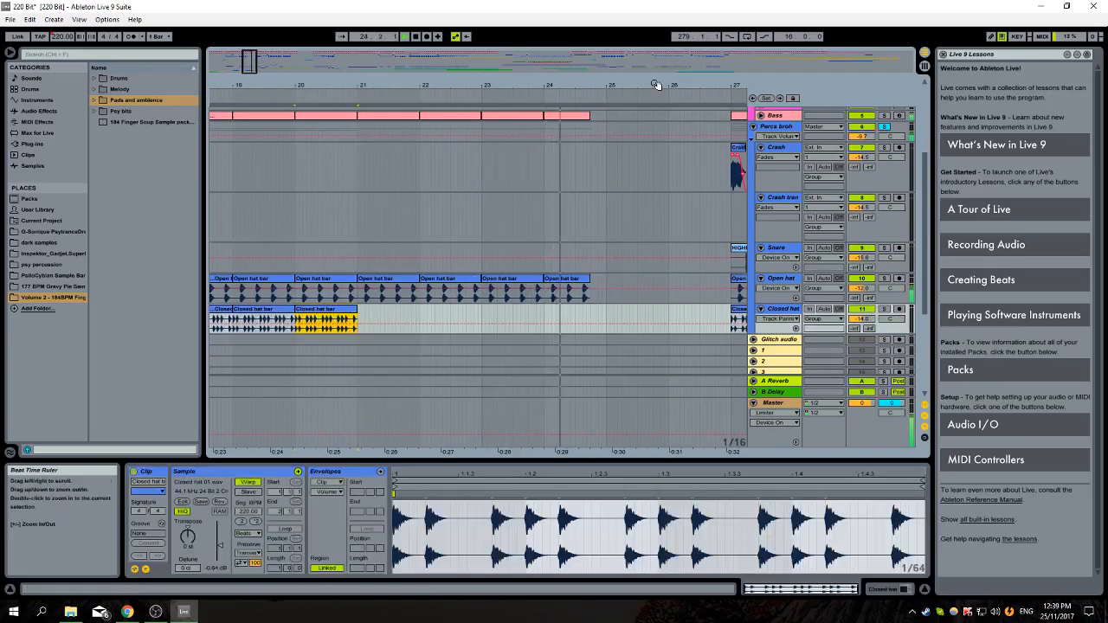
left_click(441, 273)
scroll(573, 221, "up", 2)
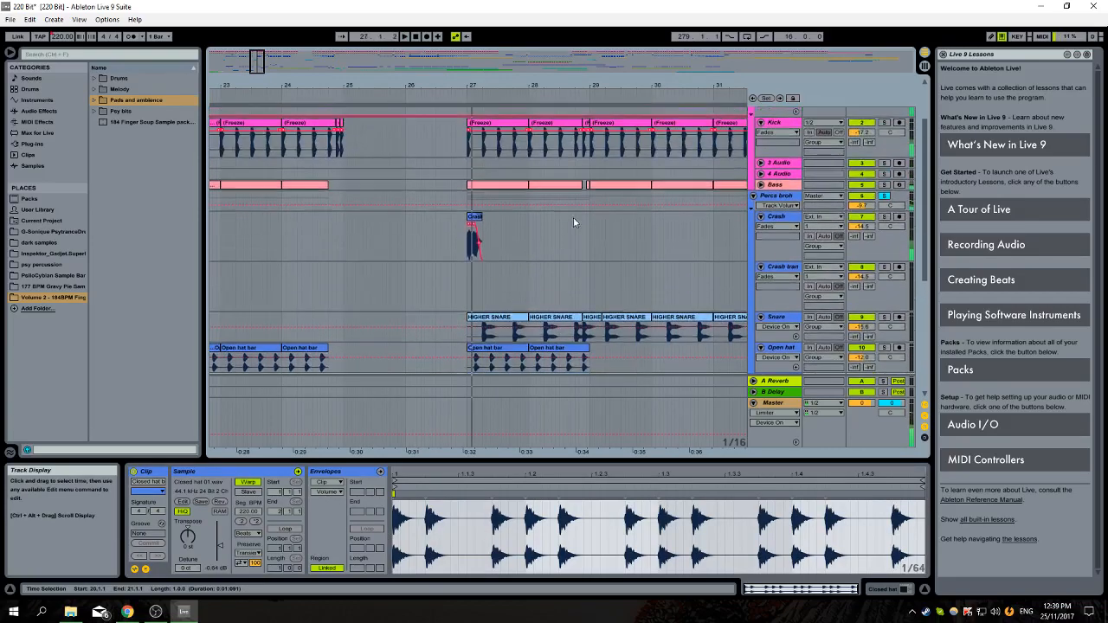
Fold the Percs broh group and play the arrangement from 23.1.4 through the vocal break to about bar 30
left_click(753, 196)
scroll(623, 260, "up", 2)
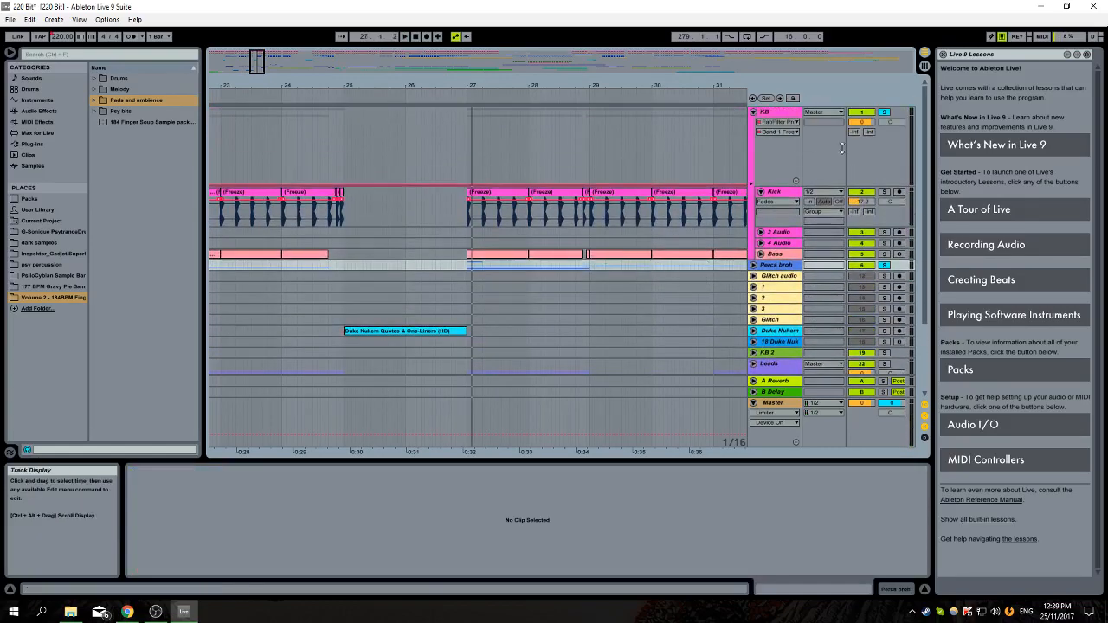
left_click(452, 242)
key("space")
left_click(236, 298)
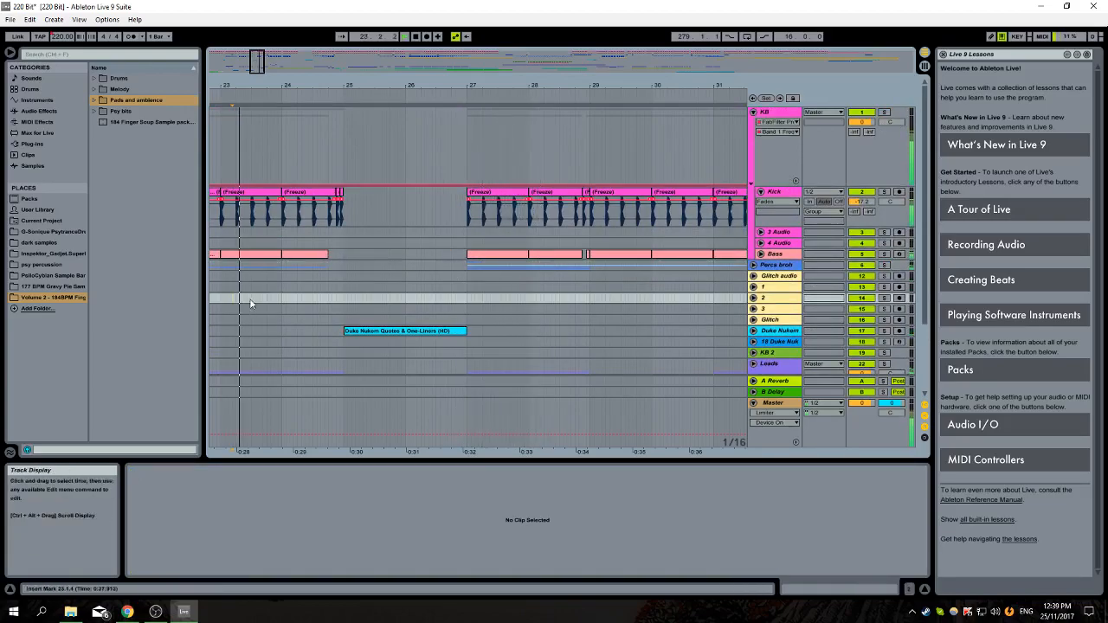
left_click_drag(450, 86, 450, 74)
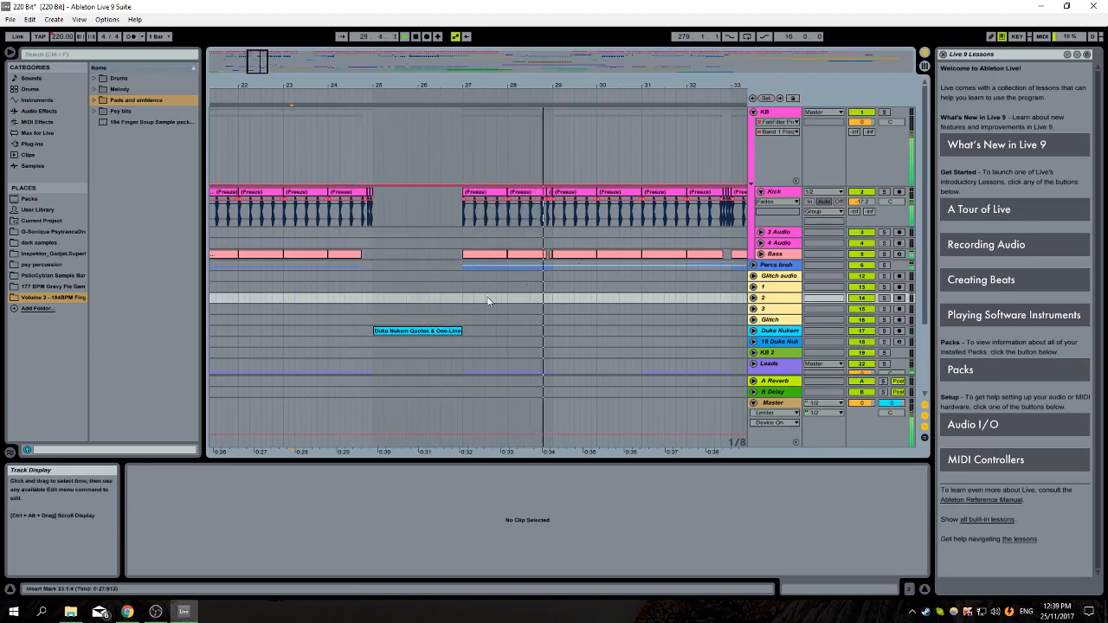
left_click_drag(675, 85, 579, 106)
key("space")
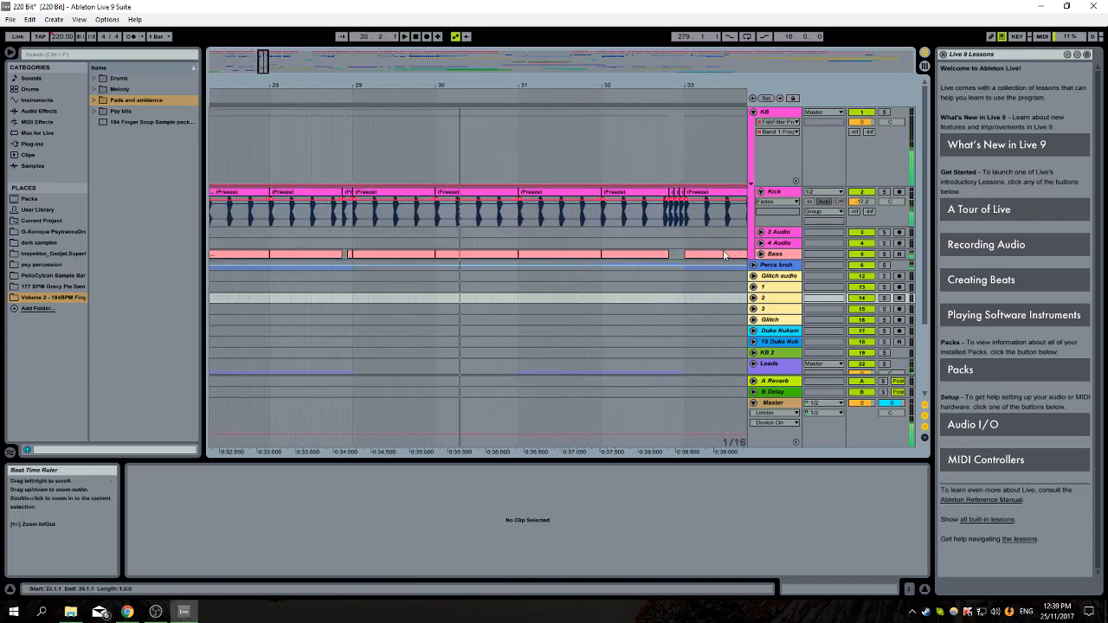
Unfold the Percs broh group, examine the snare and hat clips around bar 29, and play them from 27.4.3
left_click(753, 266)
scroll(423, 254, "down", 3)
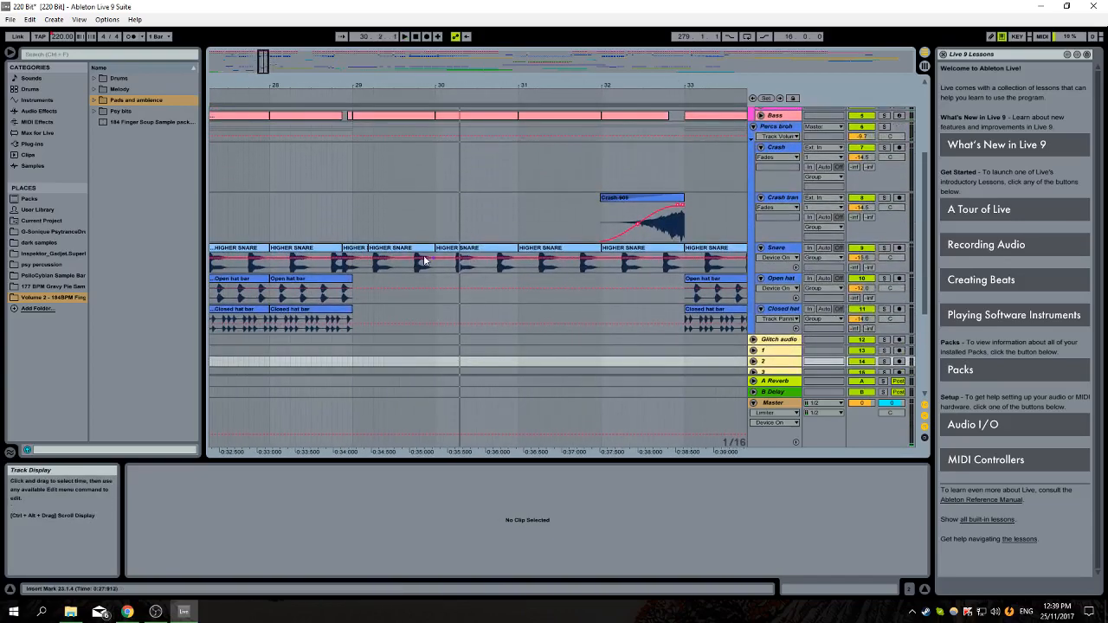
left_click(337, 291)
left_click(360, 277)
left_click(346, 291)
left_click(483, 285)
left_click_drag(336, 267, 326, 267)
left_click(258, 229)
key("space")
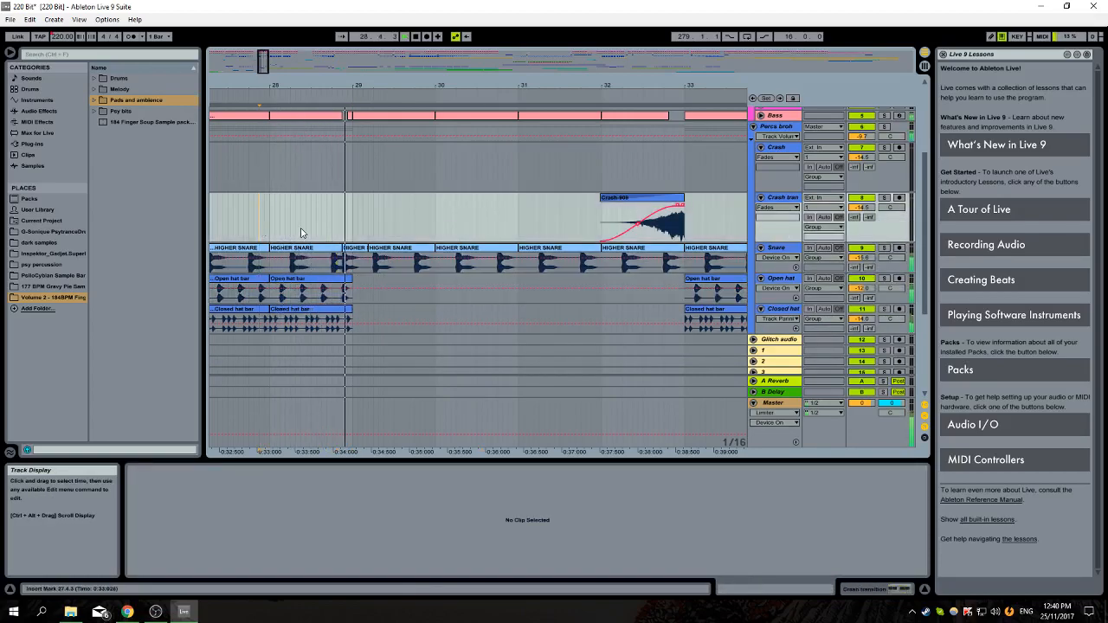
Follow the playback past the crash transition at bar 32, stop it, and set the insert marker at 33.1.1 on the Snare track
left_click_drag(658, 82, 475, 82)
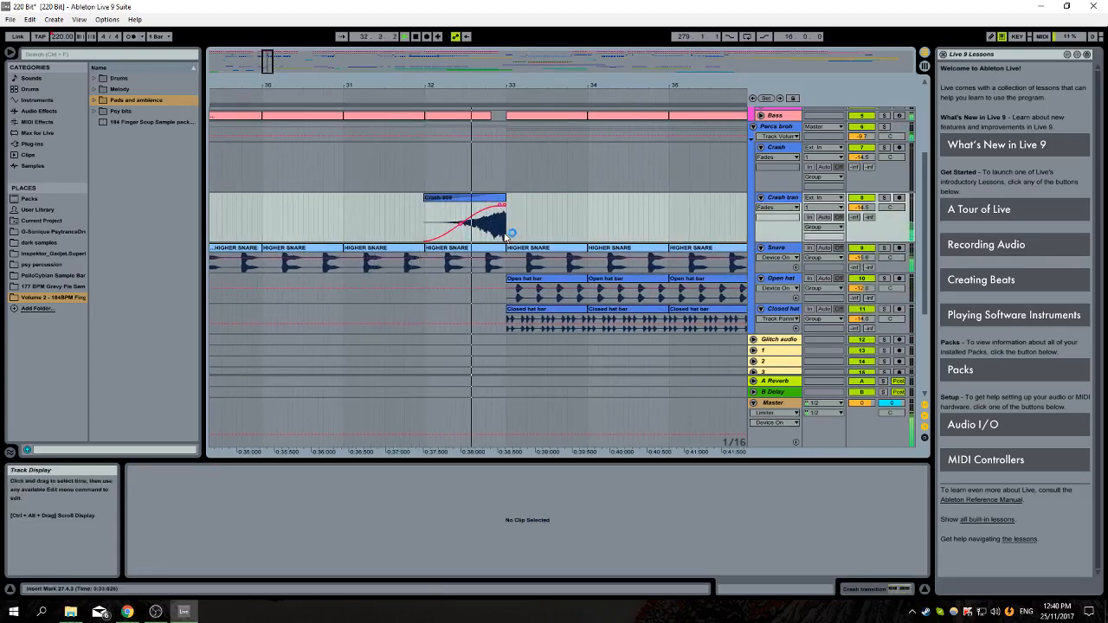
left_click_drag(635, 80, 341, 75)
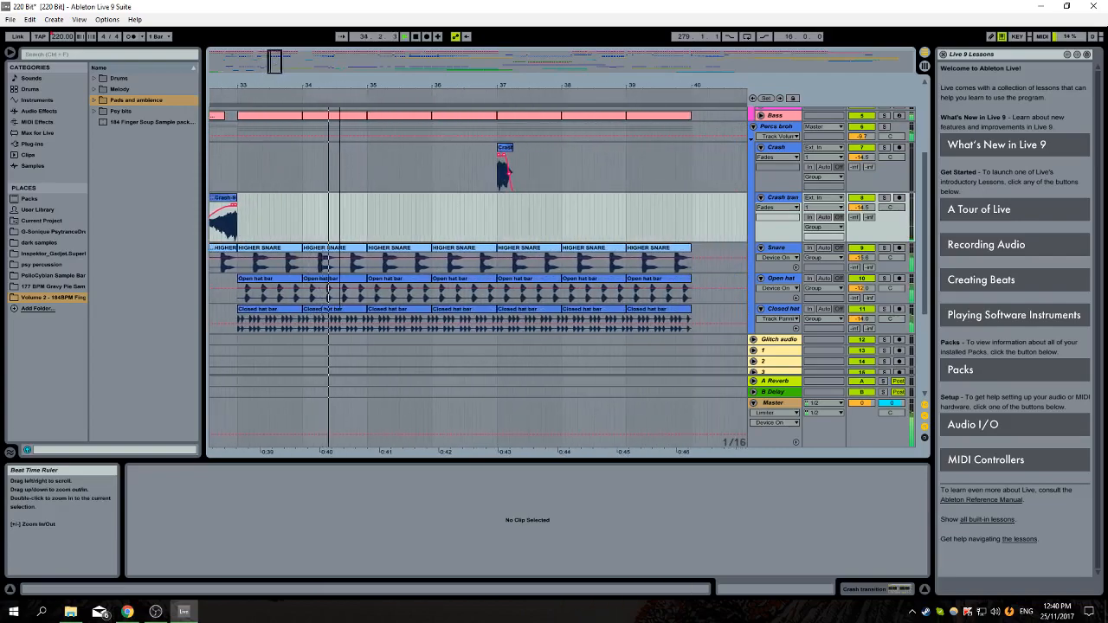
scroll(494, 230, "down", 2)
mouse_move(685, 88)
left_mouse_down()
mouse_move(683, 68)
mouse_move(682, 87)
left_mouse_up()
scroll(668, 206, "up", 2)
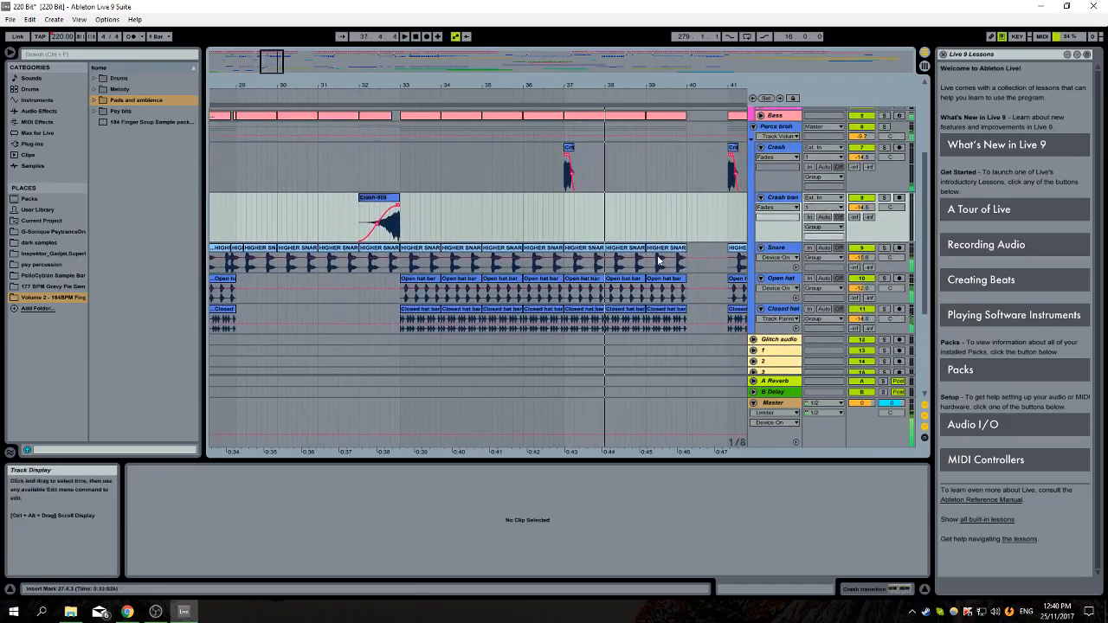
left_click(402, 269)
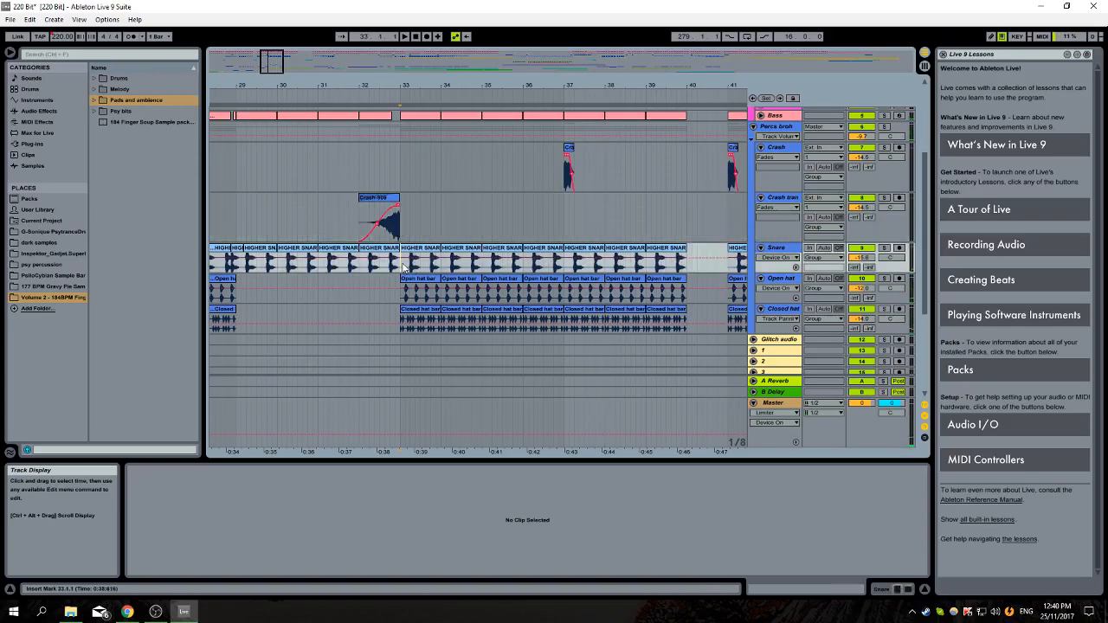
left_click(427, 261)
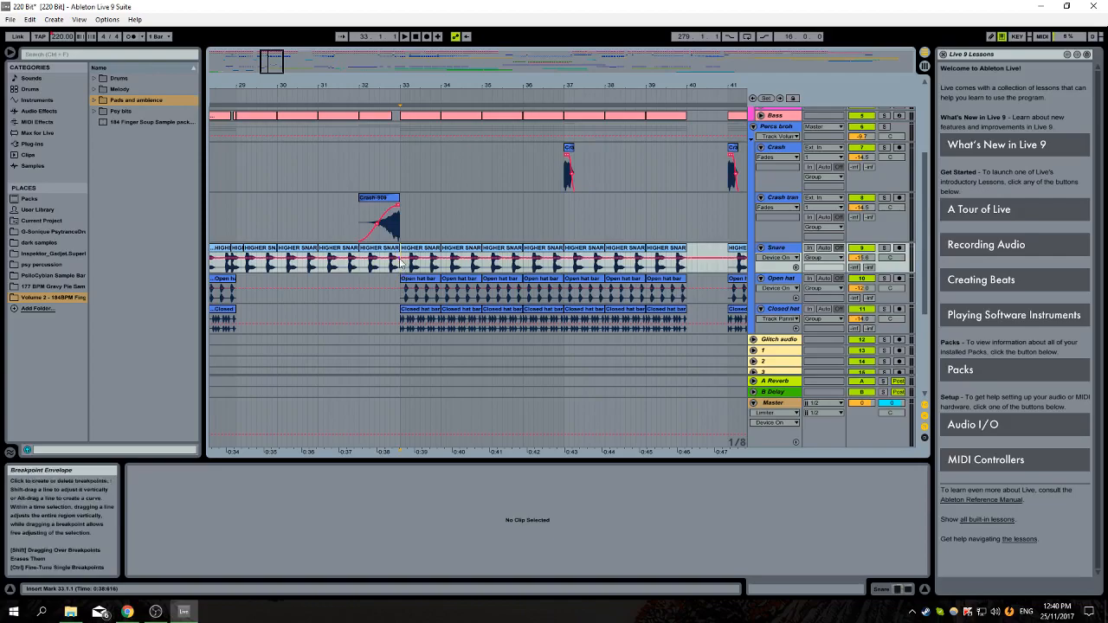
Solo and unfold the Plucks track, open its MIDI clip at bar 33, and play it from 33.1.1
scroll(601, 141, "down", 6)
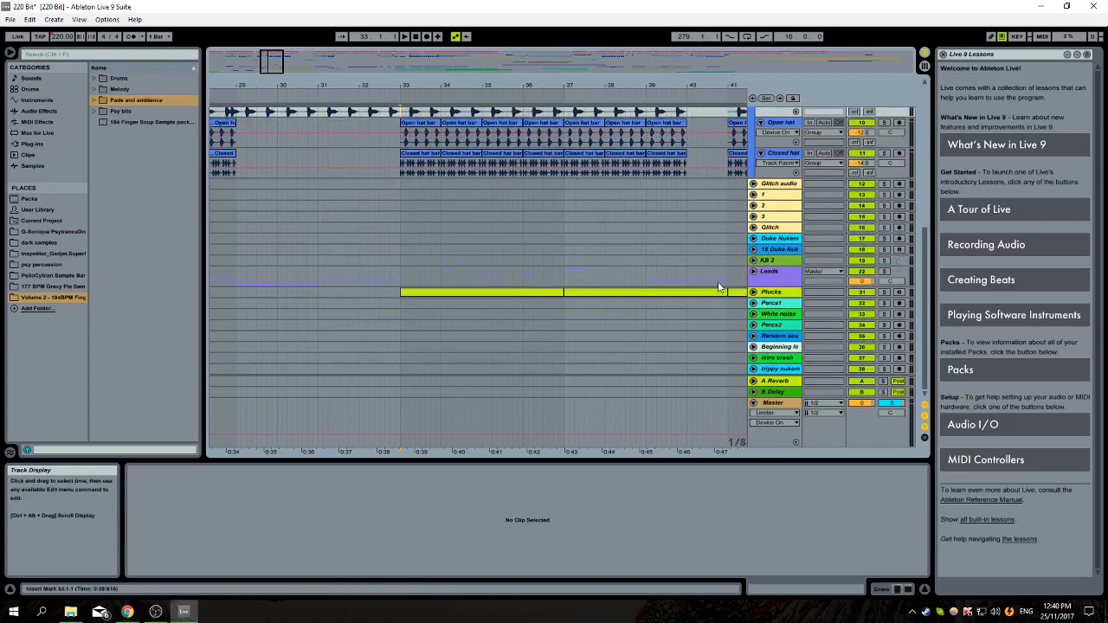
left_click(885, 292)
left_click_drag(772, 298, 772, 357)
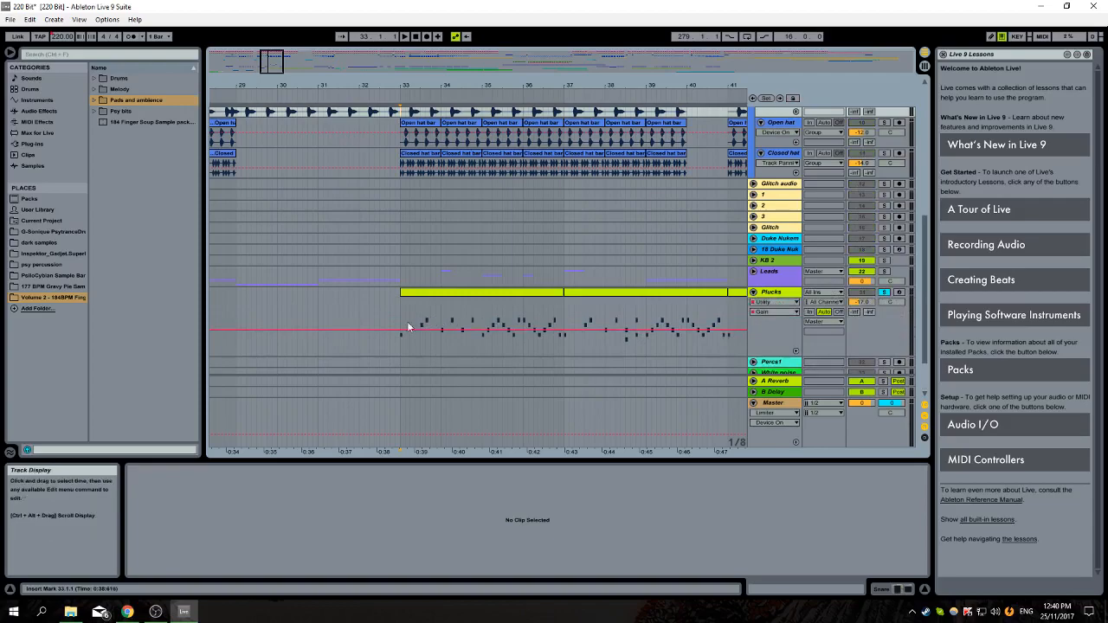
left_click(411, 317)
left_click(488, 528)
scroll(488, 528, "up", 1)
scroll(488, 528, "down", 1)
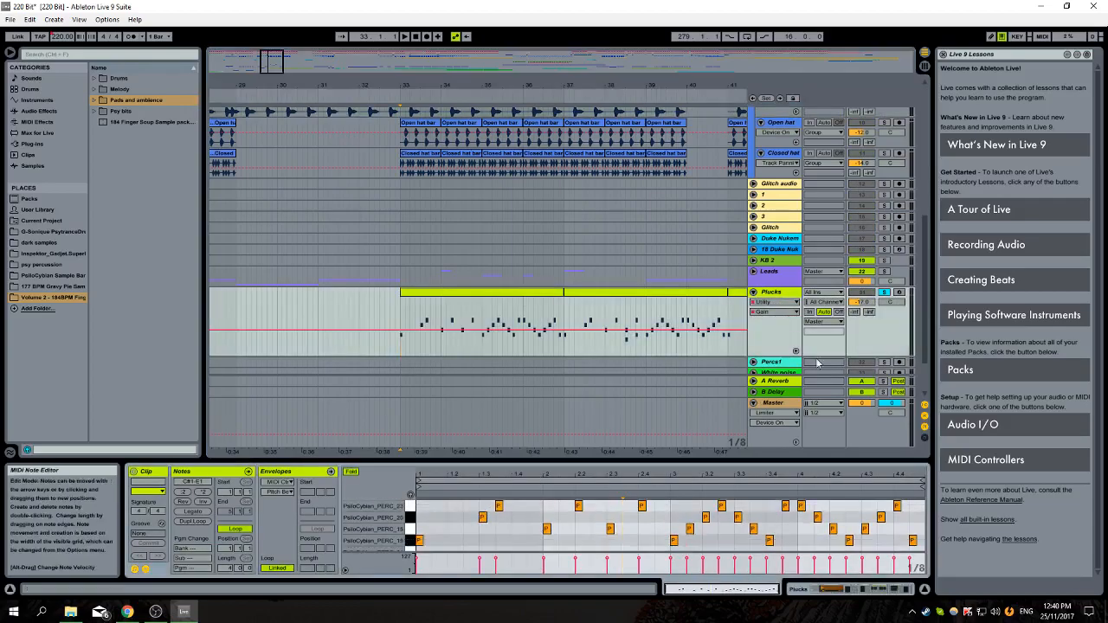
key("space")
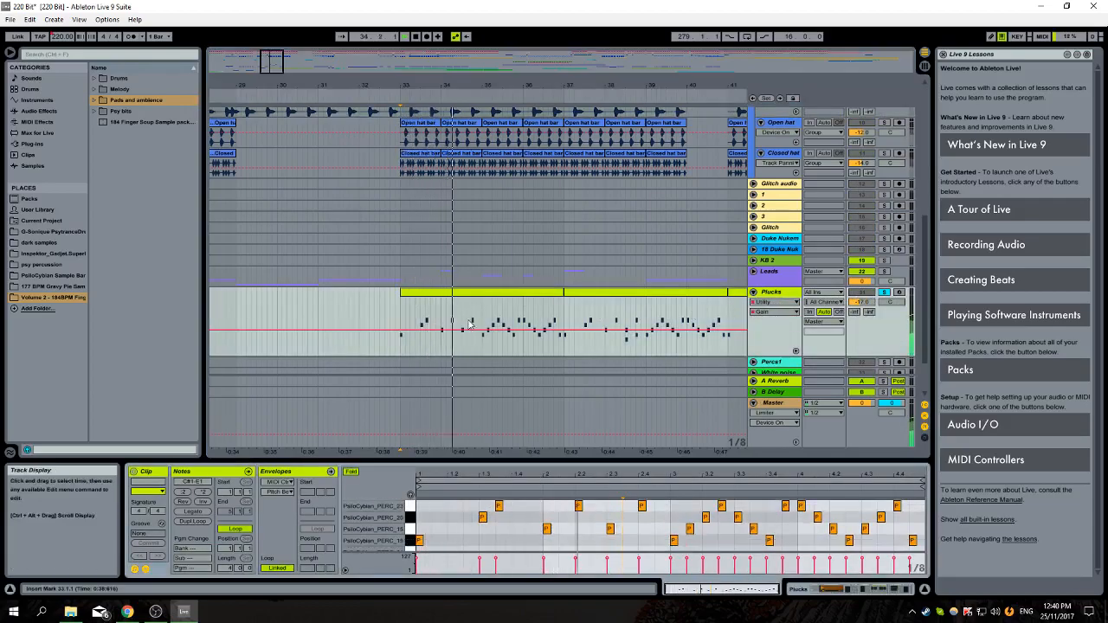
Highlight the snare and hat clips from bar 33 through bar 39, and replay the soloed Plucks track from 33.1.1
scroll(457, 267, "up", 3)
left_click_drag(401, 187, 674, 252)
scroll(682, 252, "down", 3)
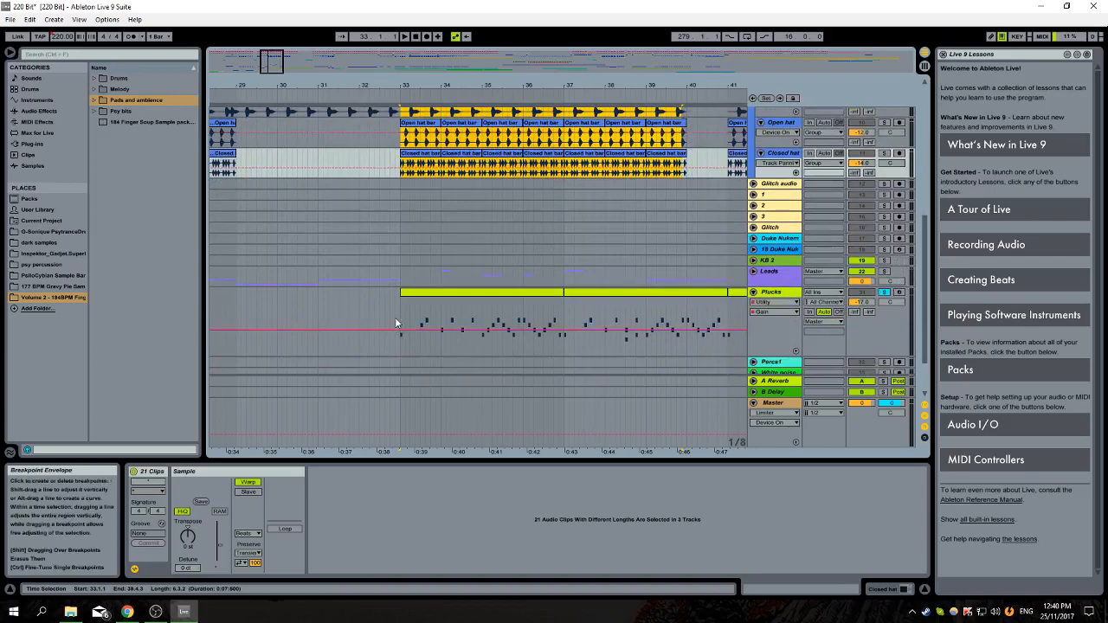
left_click(401, 319)
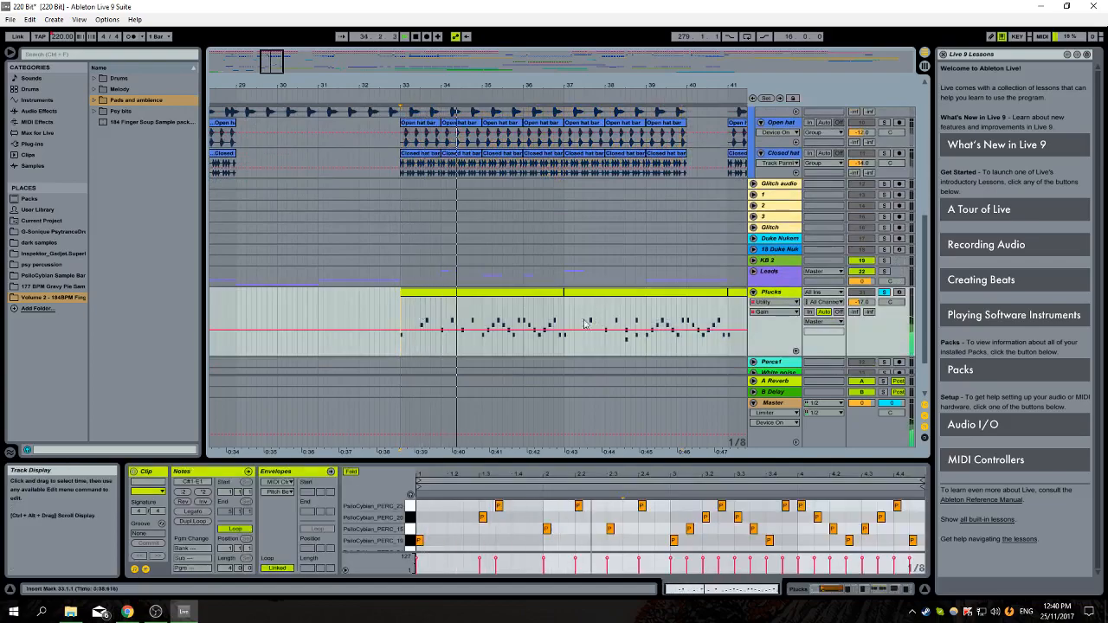
Examine the Plucks device chain from the Drum Rack through the Frequency Shifter, Flanger and Reverb, and stop playback
key("shift+Tab")
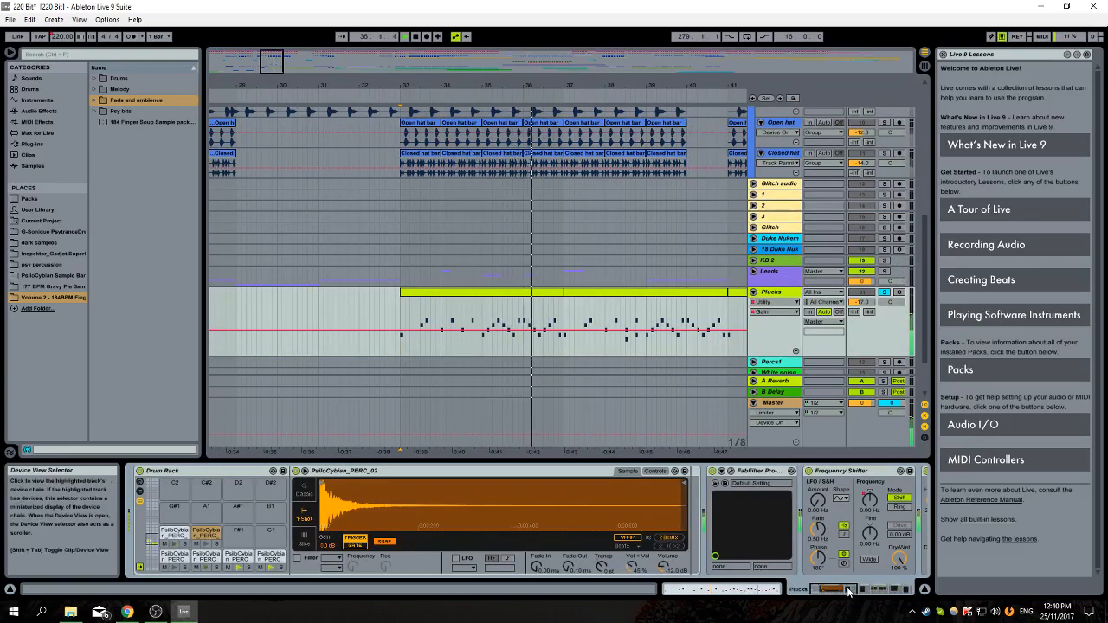
left_click_drag(844, 589, 863, 590)
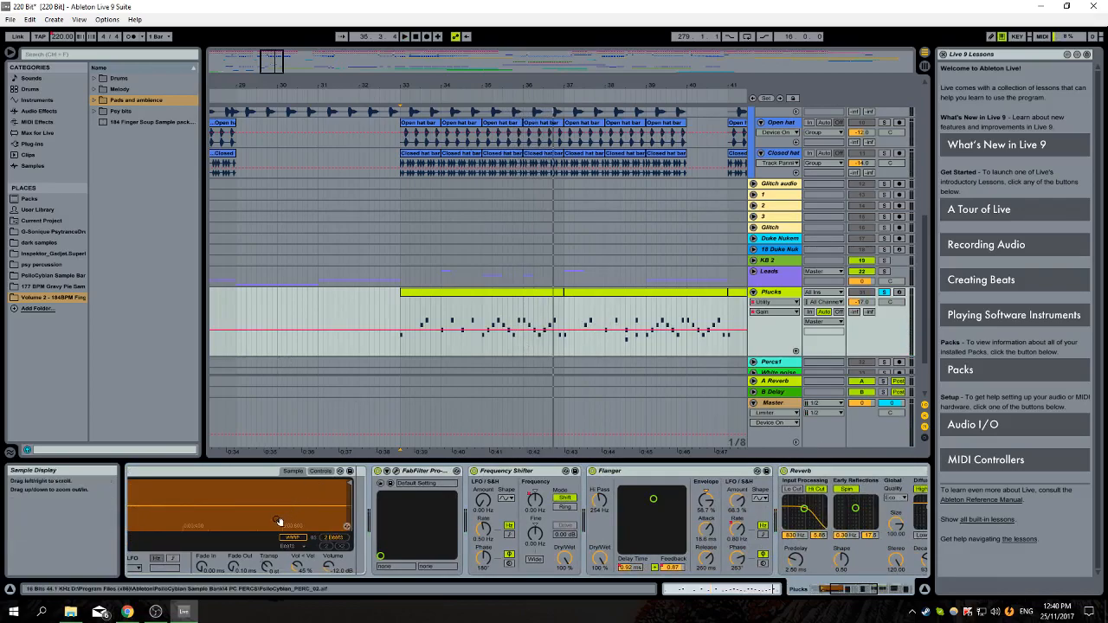
key("shift+Tab")
key("space")
Audition the C#1 note PsiloCybian_PERC_19 in the Plucks clip and the PsiloCybian percussion pads in the Drum Rack
left_click(411, 542)
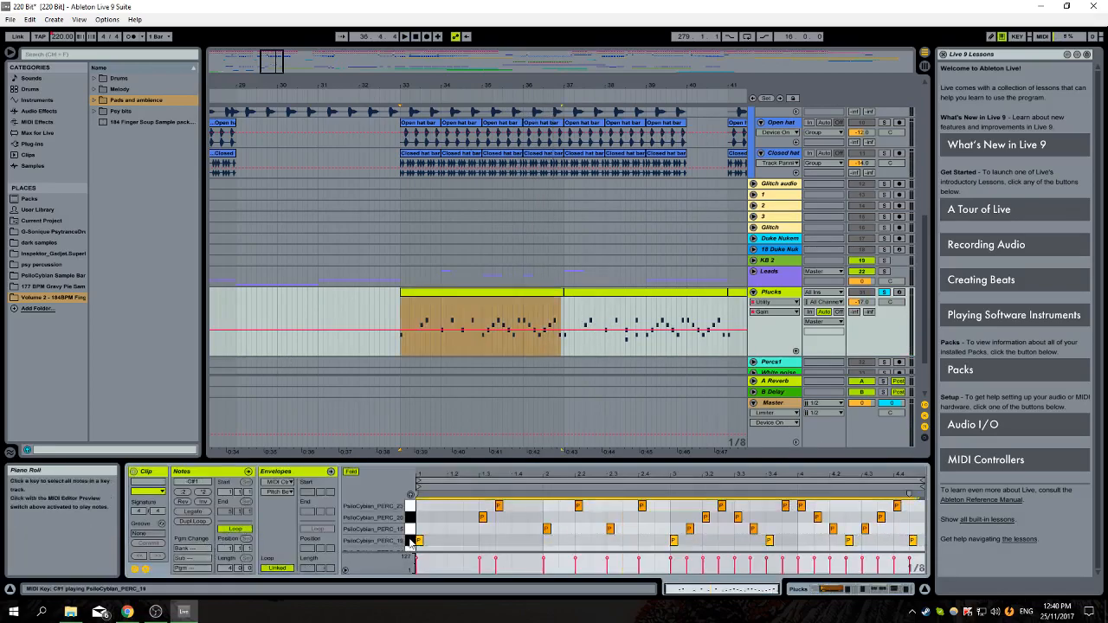
key("shift+Tab")
left_click_drag(845, 590, 747, 592)
left_click(207, 544)
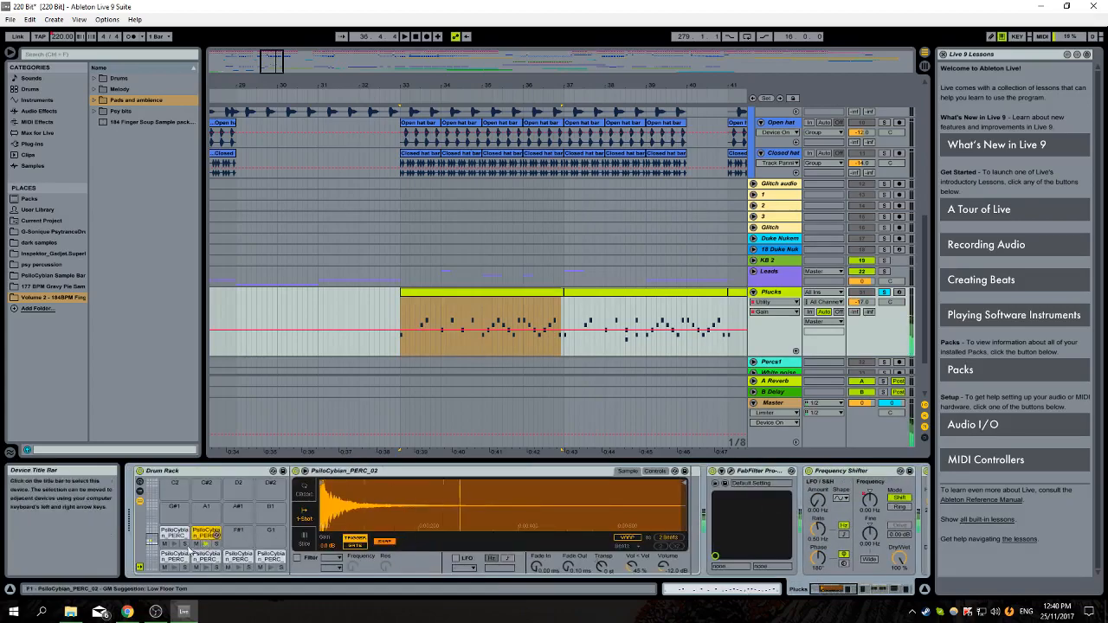
left_click(176, 568)
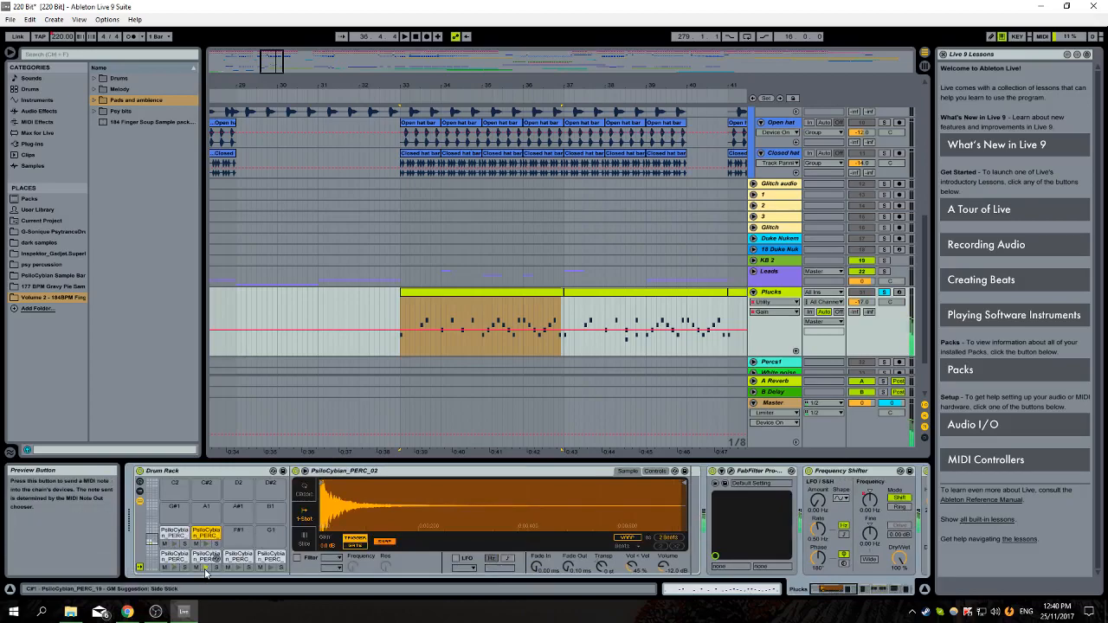
Bypass the Plucks effects, including Frequency Shifter, Flanger, Reverb, Auto Filter and Ozone Imager, and audition the Drum Rack pads dry
left_click(711, 471)
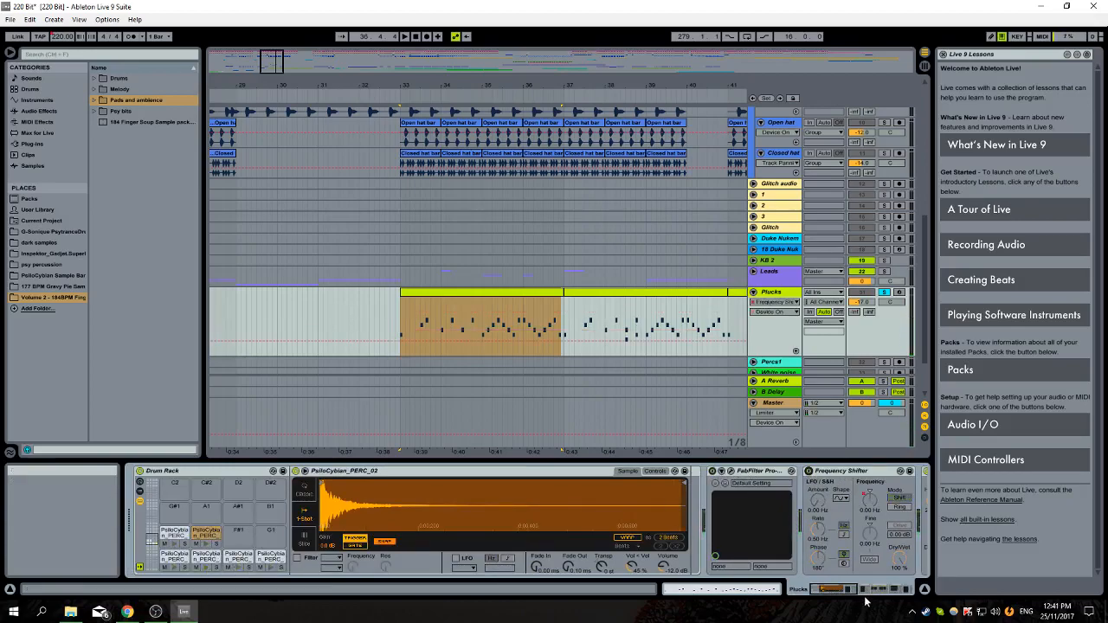
left_click(866, 602)
left_click(892, 601)
left_click(364, 472)
left_click(363, 471)
left_click(646, 471)
left_click(880, 471)
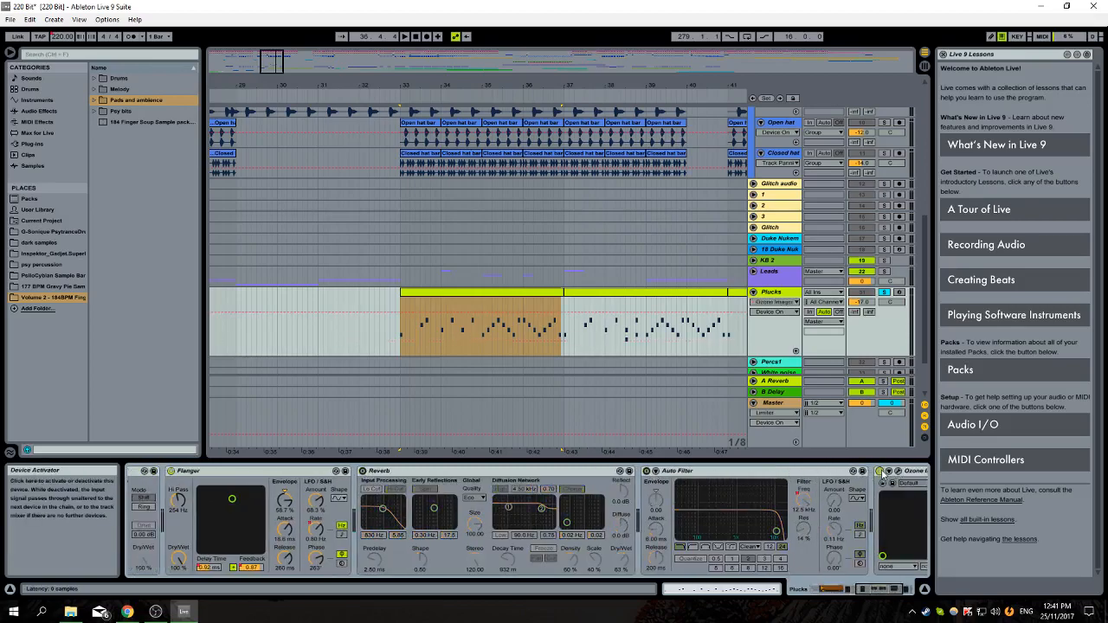
left_click(882, 473)
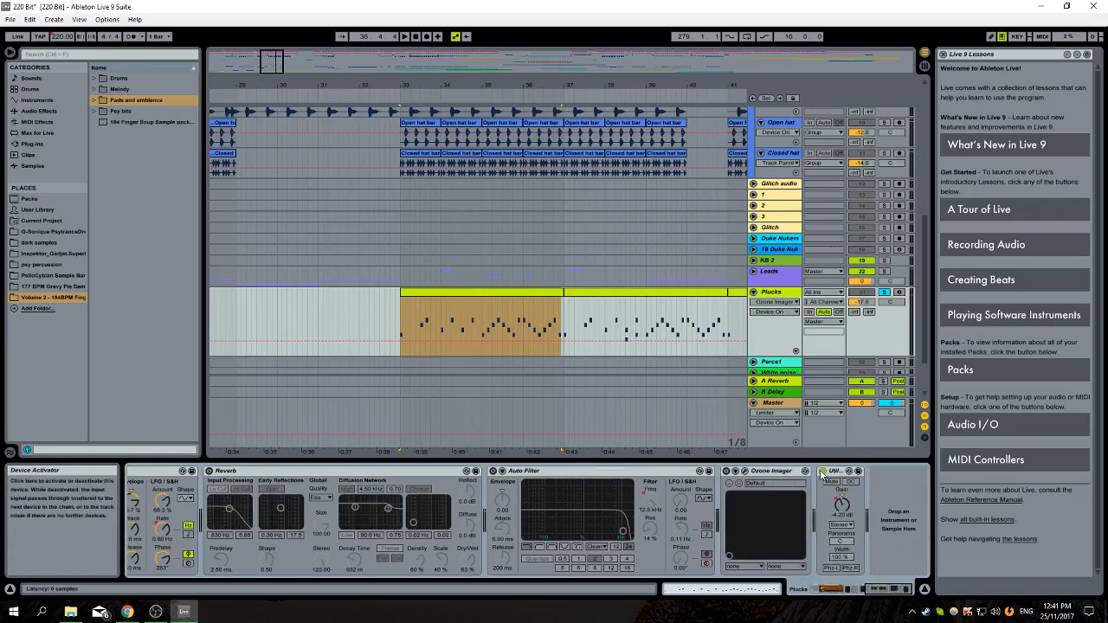
left_click(827, 590)
left_click(207, 544)
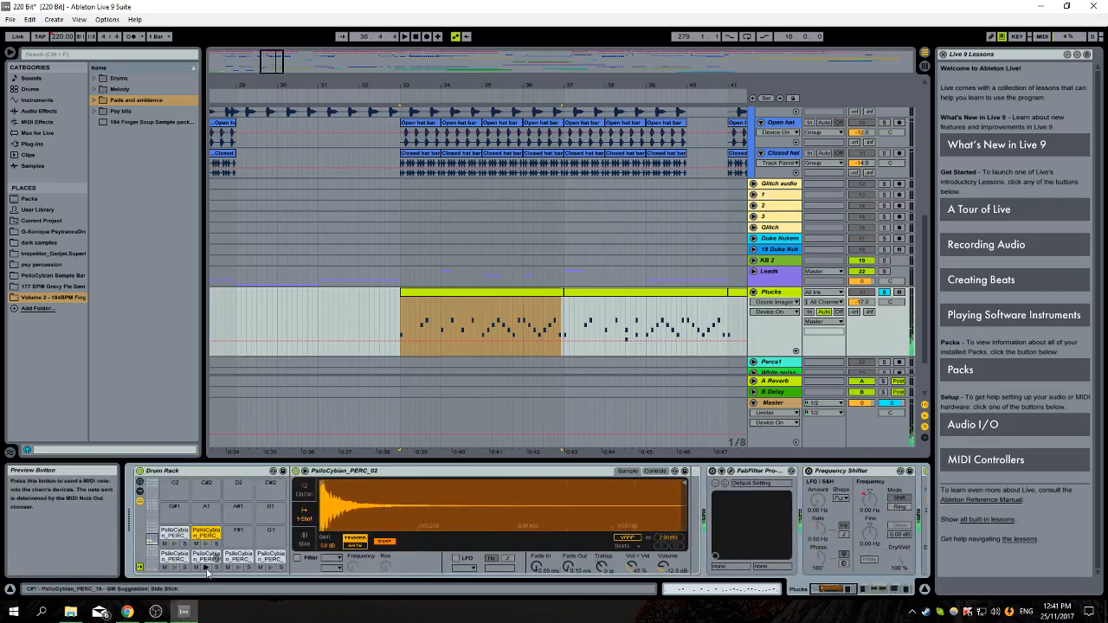
Reactivate the Plucks effects, unsolo the track, and play the full arrangement from bar 33 while viewing the crash clips
left_click(842, 527)
key("space")
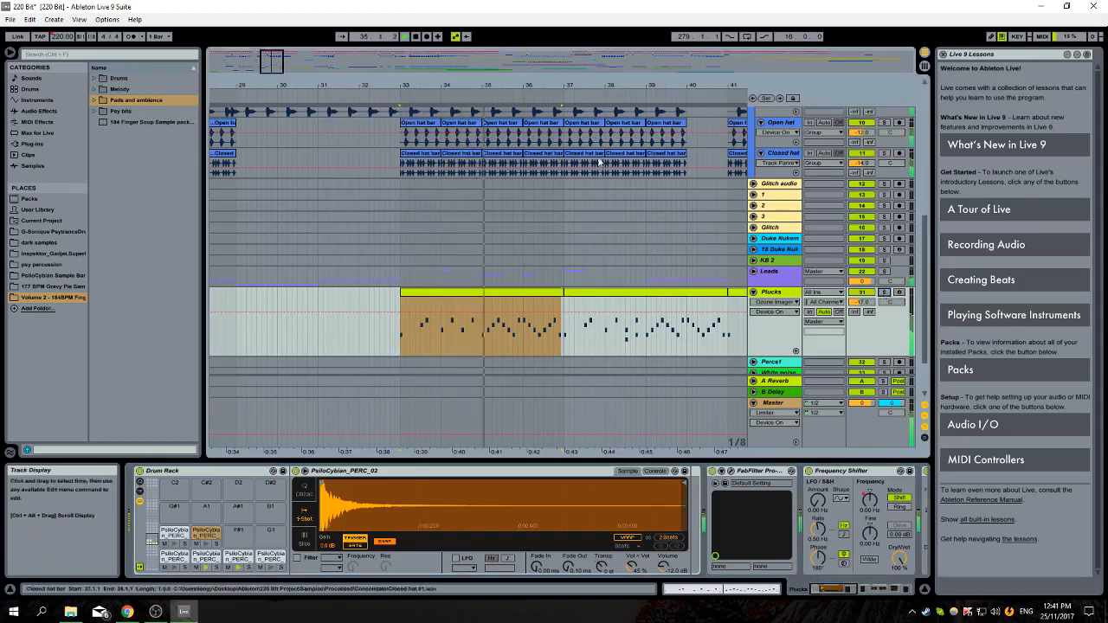
scroll(642, 244, "up", 5)
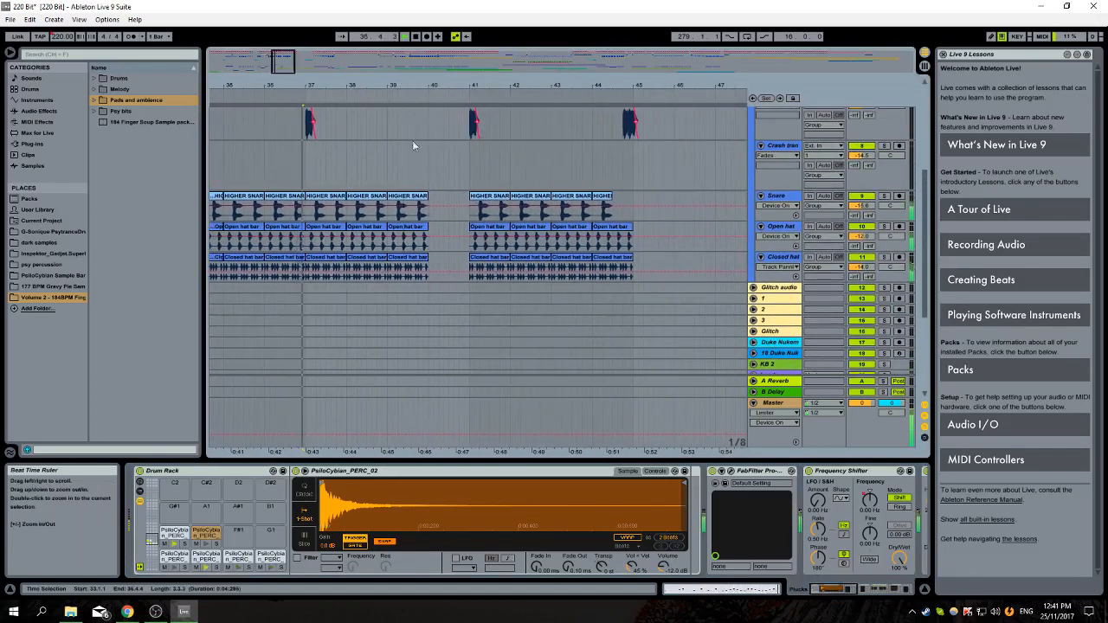
scroll(462, 271, "up", 3)
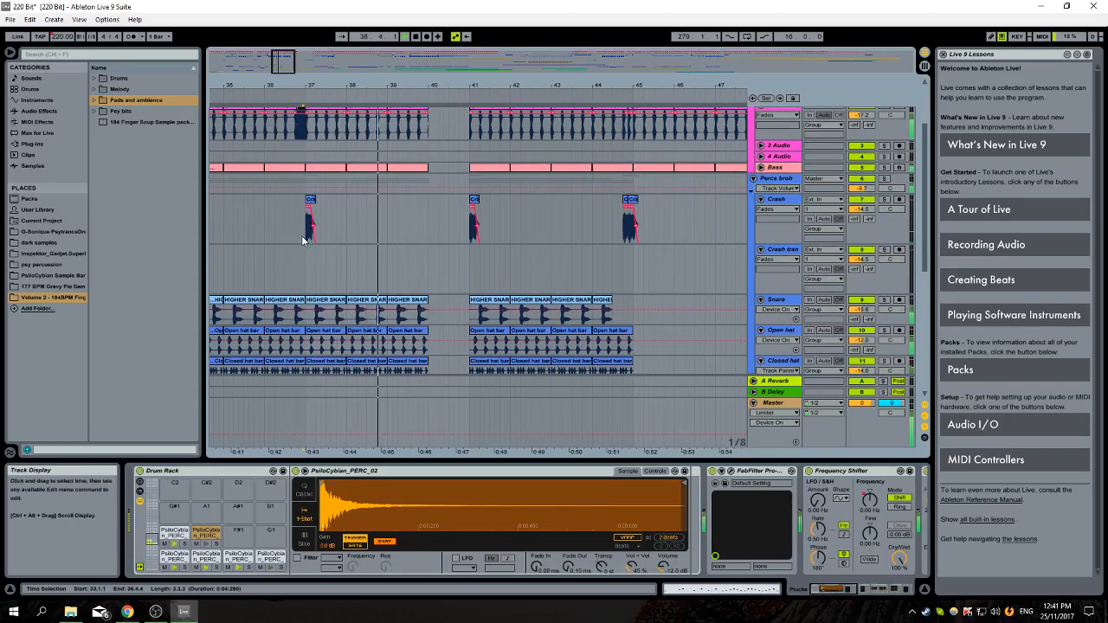
Play the crash at bar 37 from 36.4.1, first in the full mix and with the Crash track and KB group soloed
left_click(303, 227)
key("space")
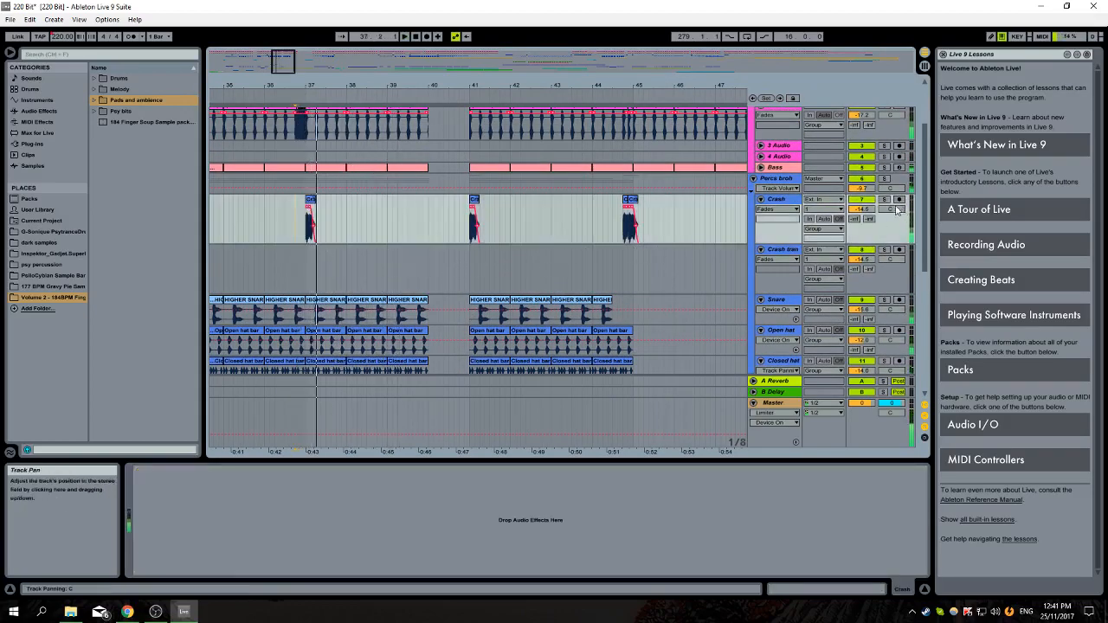
left_click(884, 199)
key("space")
key("space")
scroll(830, 168, "up", 1)
scroll(873, 164, "up", 2)
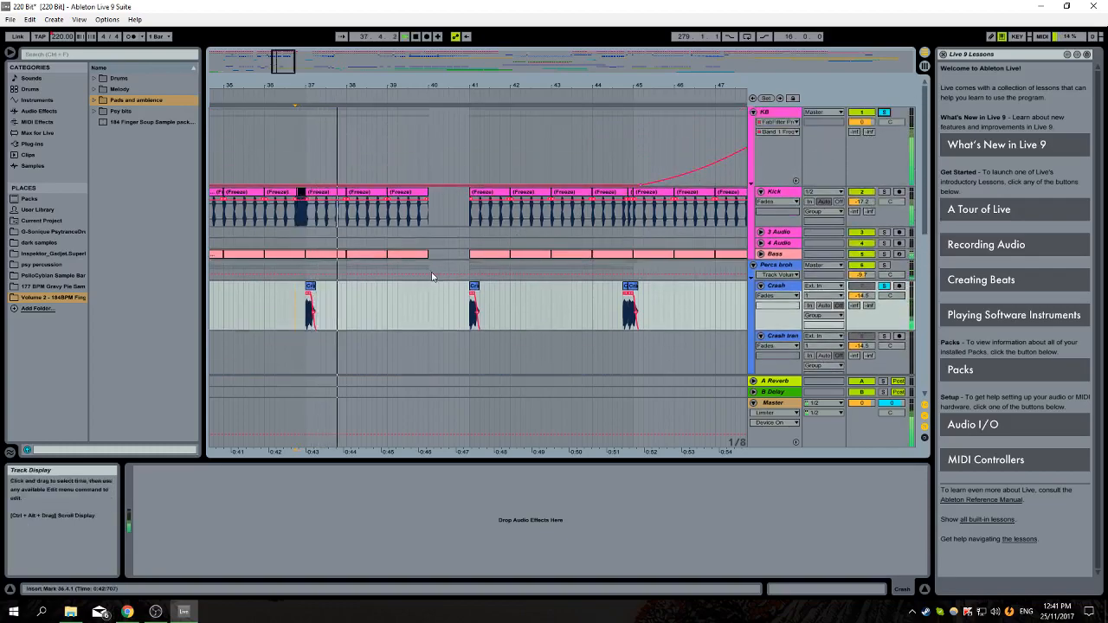
Unsolo the Crash track and KB group, and play the crash at bar 41 from 40.2.3
left_click(454, 308)
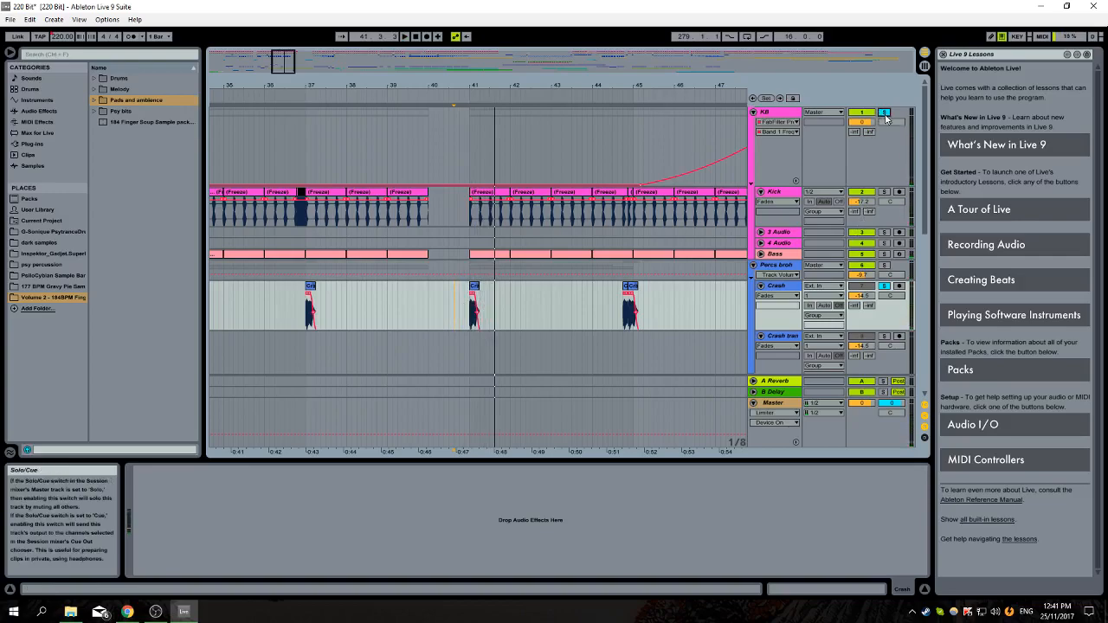
left_click(446, 305)
key("space")
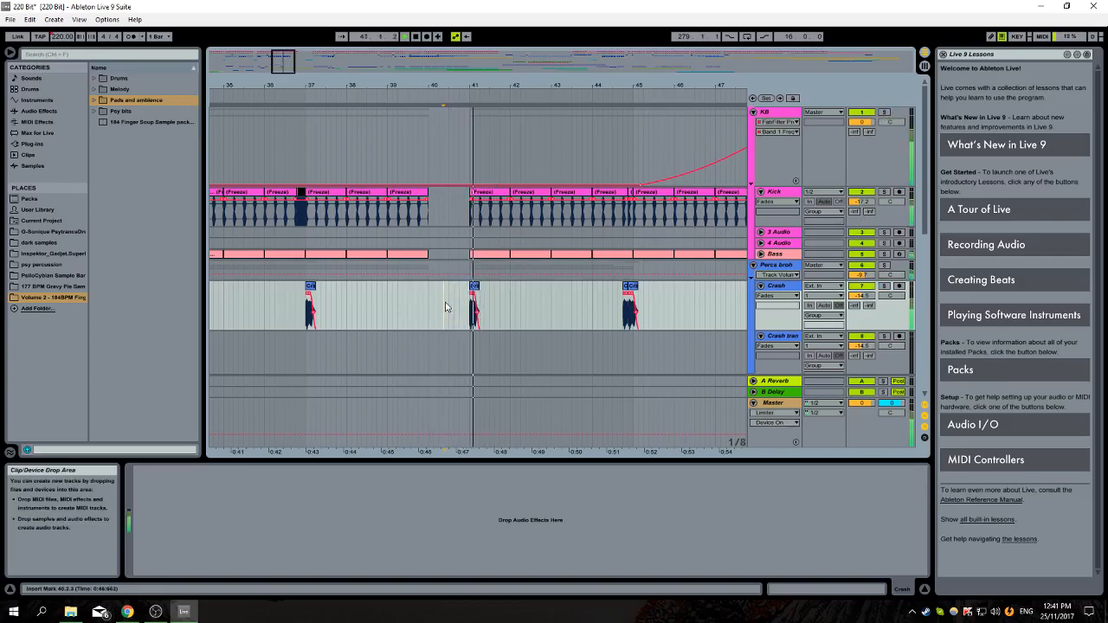
Mute the Crash track and replay the transition into bar 41 from 40.2.3
key("space")
key("space")
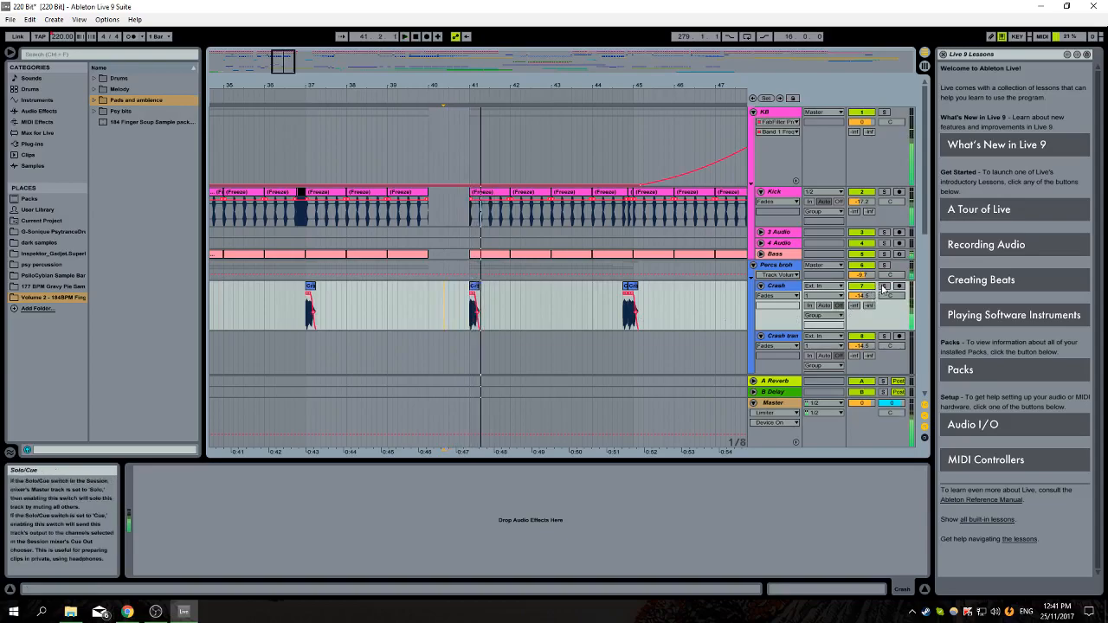
left_click(862, 288)
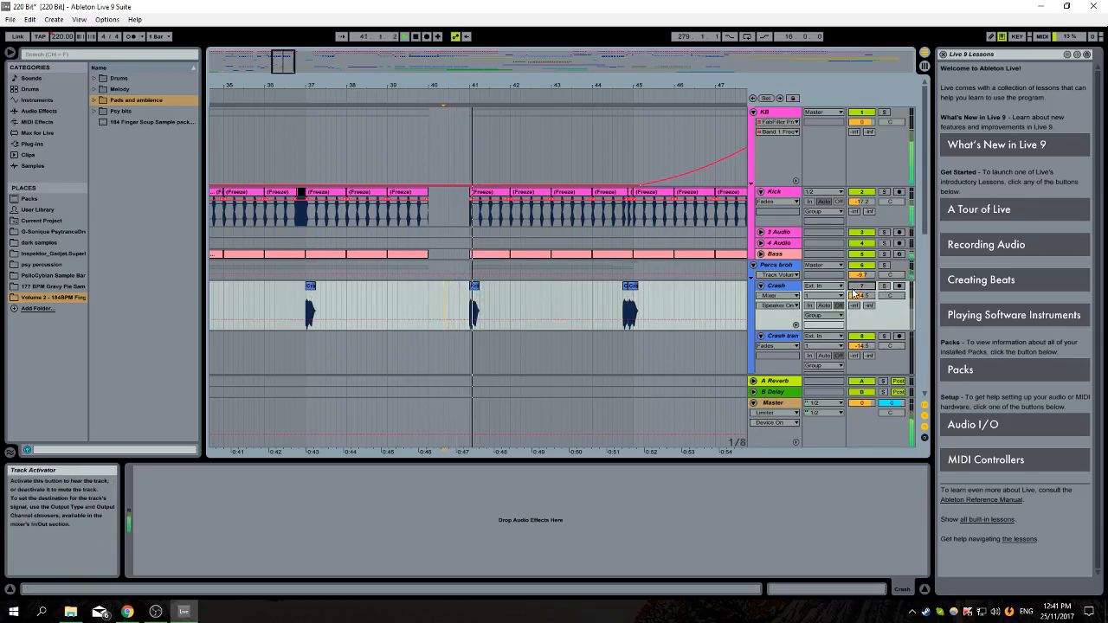
Replay the crash transitions from 36.4.1 with the Crash track muted, and reactivate the track for comparison
left_click(423, 293)
key("space")
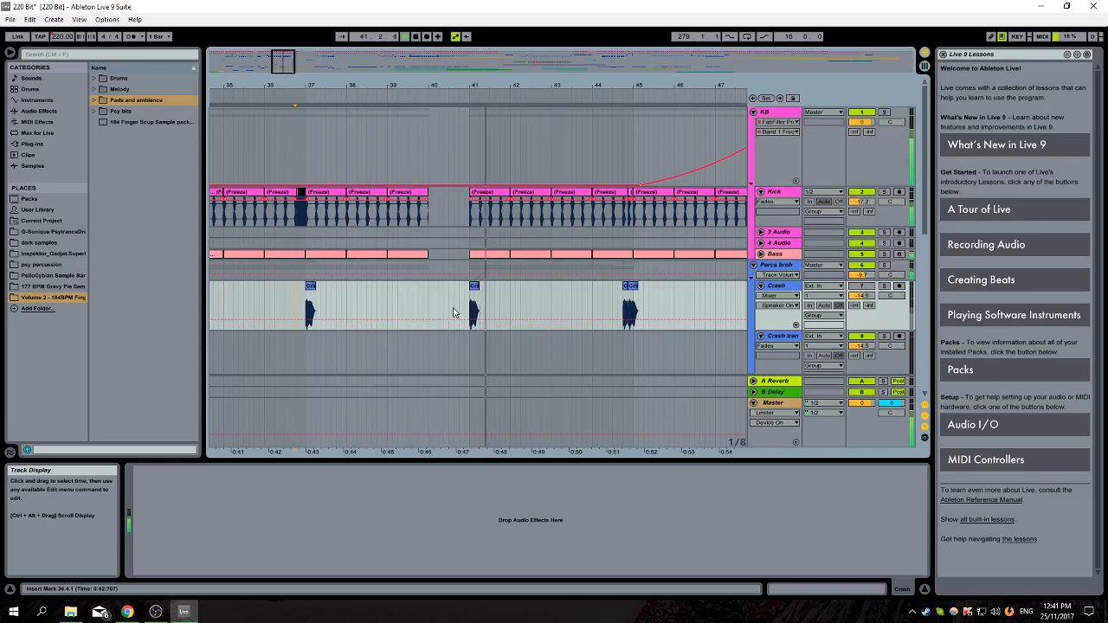
key("space")
key("space")
left_click(174, 617)
left_click(183, 612)
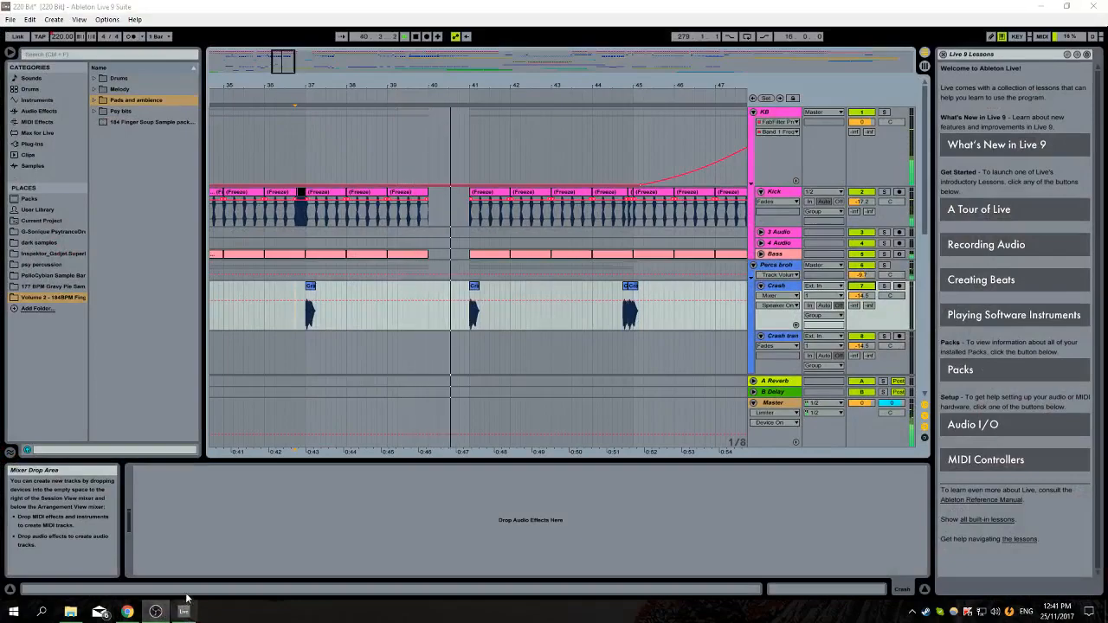
Play from 41.3.3 past bar 45 and examine where the Snare, Open hat and Closed hat clips end
left_click(497, 318)
left_click_drag(621, 85, 457, 86)
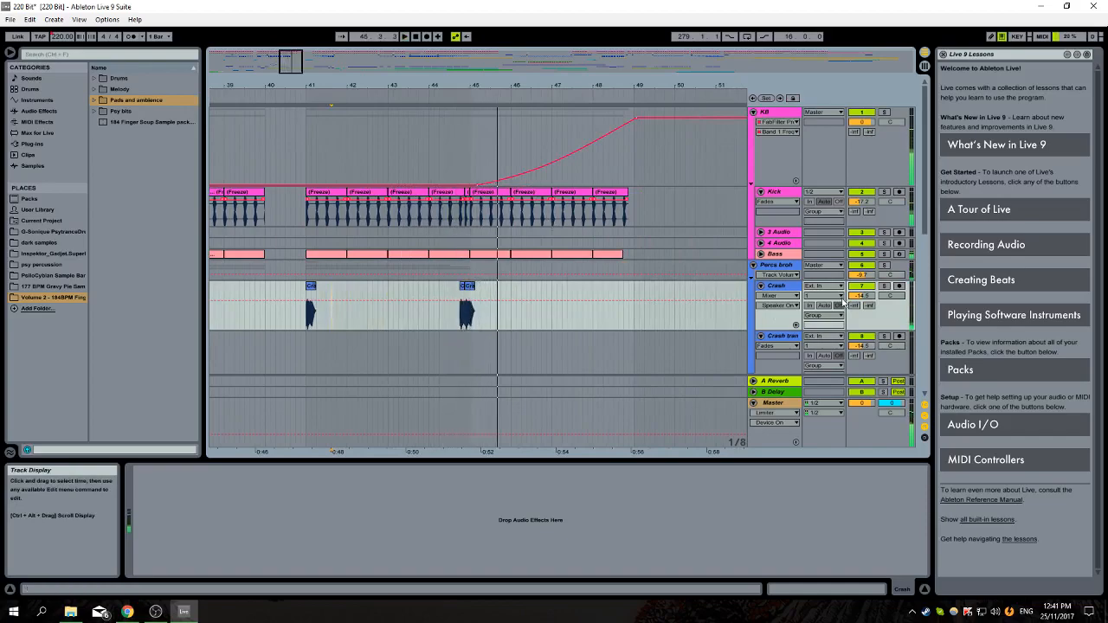
scroll(569, 308, "down", 3)
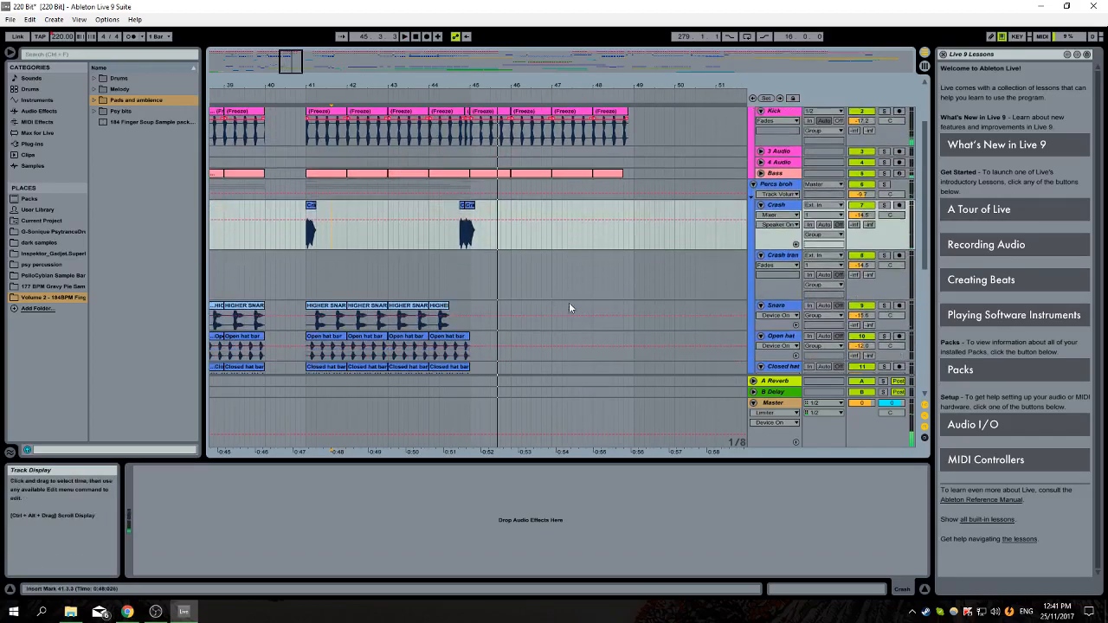
left_click(453, 275)
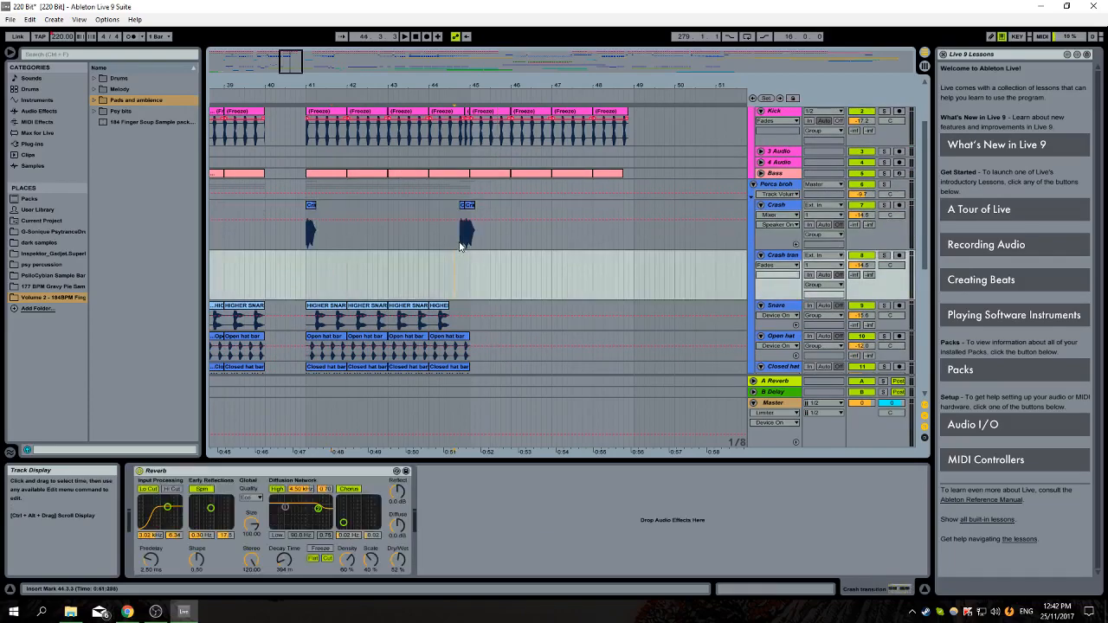
scroll(435, 255, "down", 3)
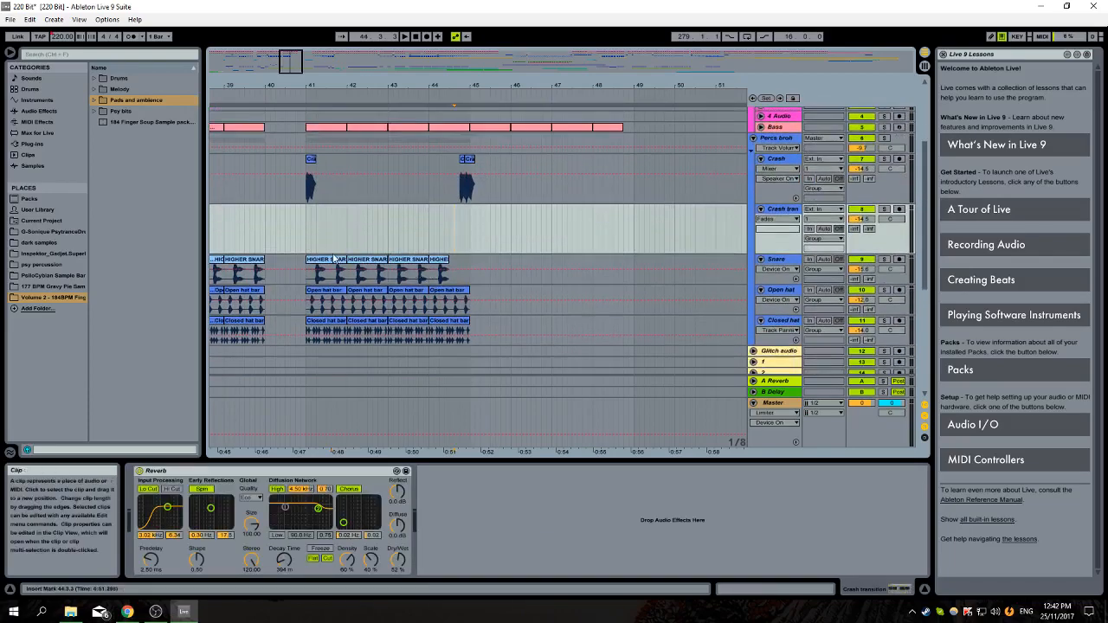
left_click_drag(436, 85, 436, 111)
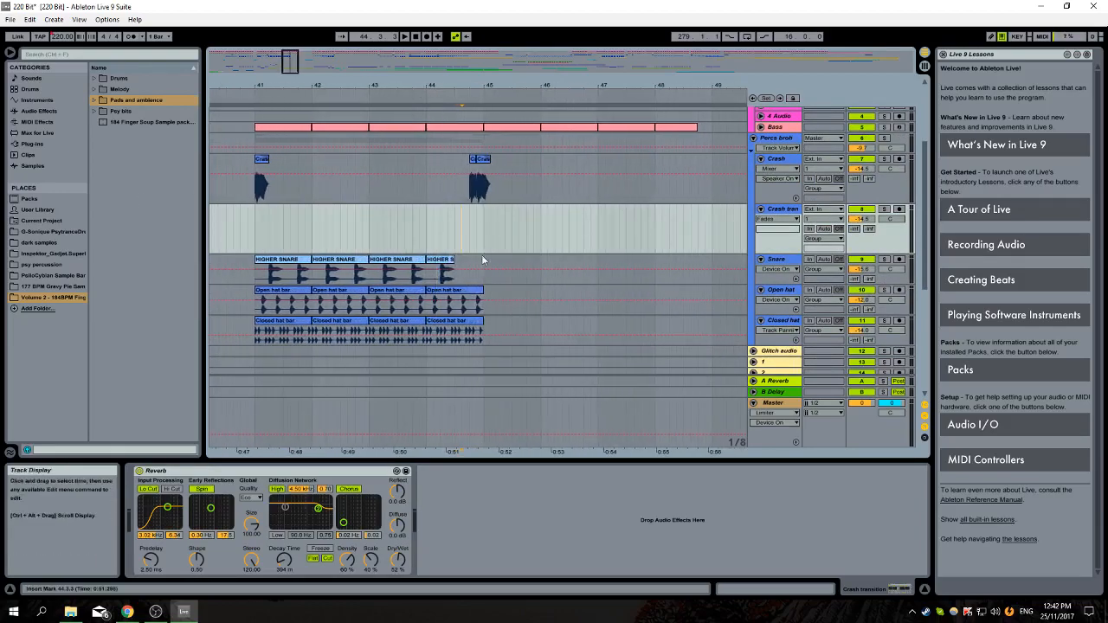
scroll(467, 285, "down", 1)
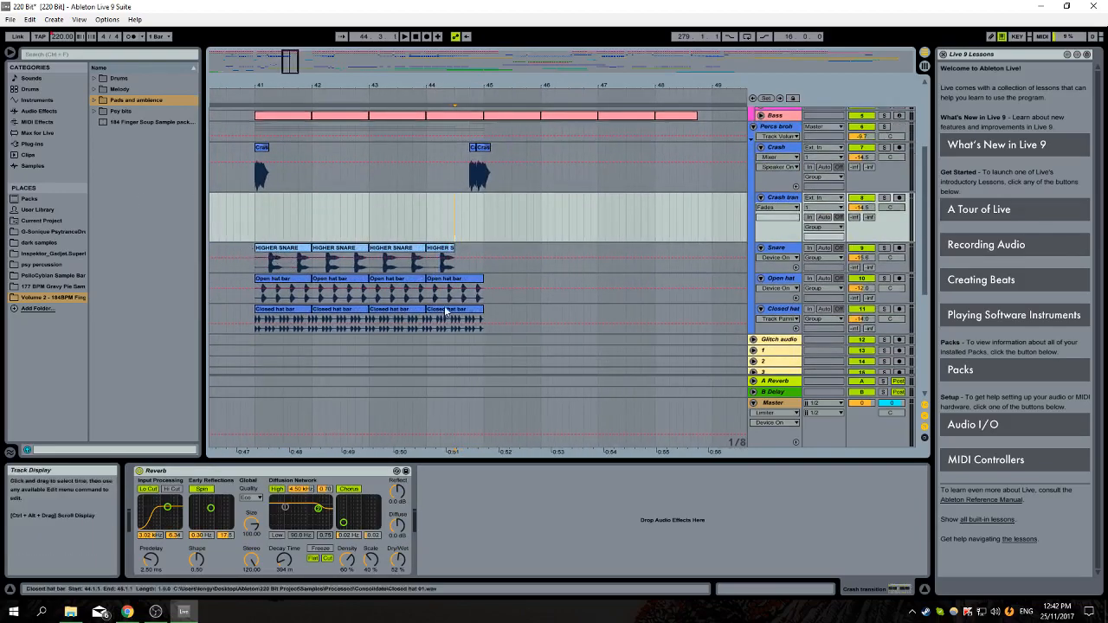
scroll(509, 241, "up", 3)
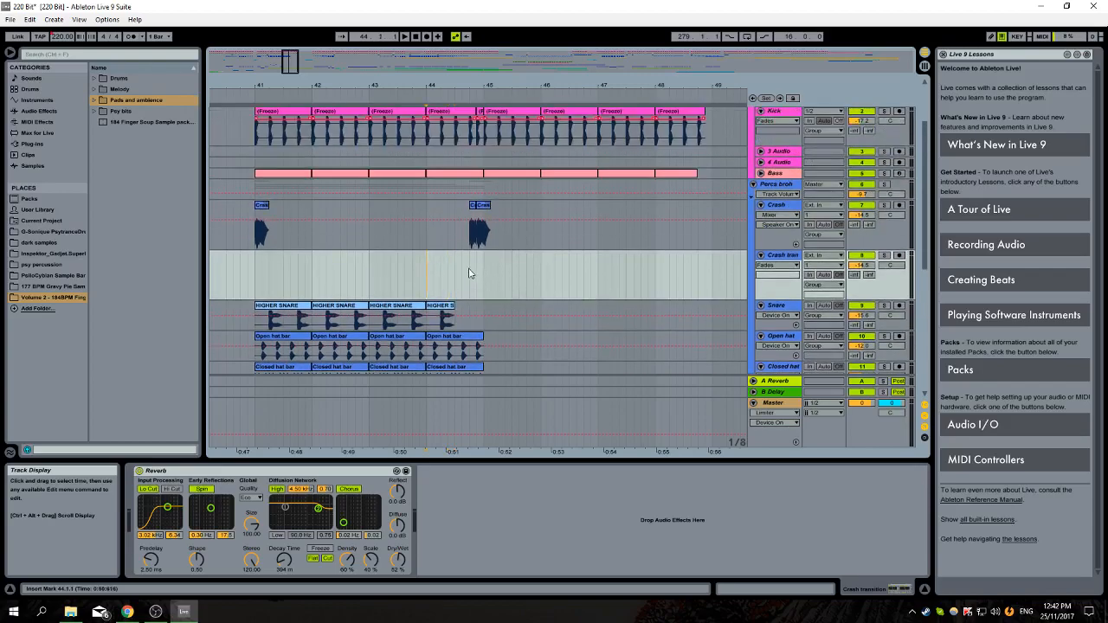
Try deleting the crash clips just before bar 45, play the transition from 44.1.3, and undo the deletion
left_click_drag(512, 234, 442, 244)
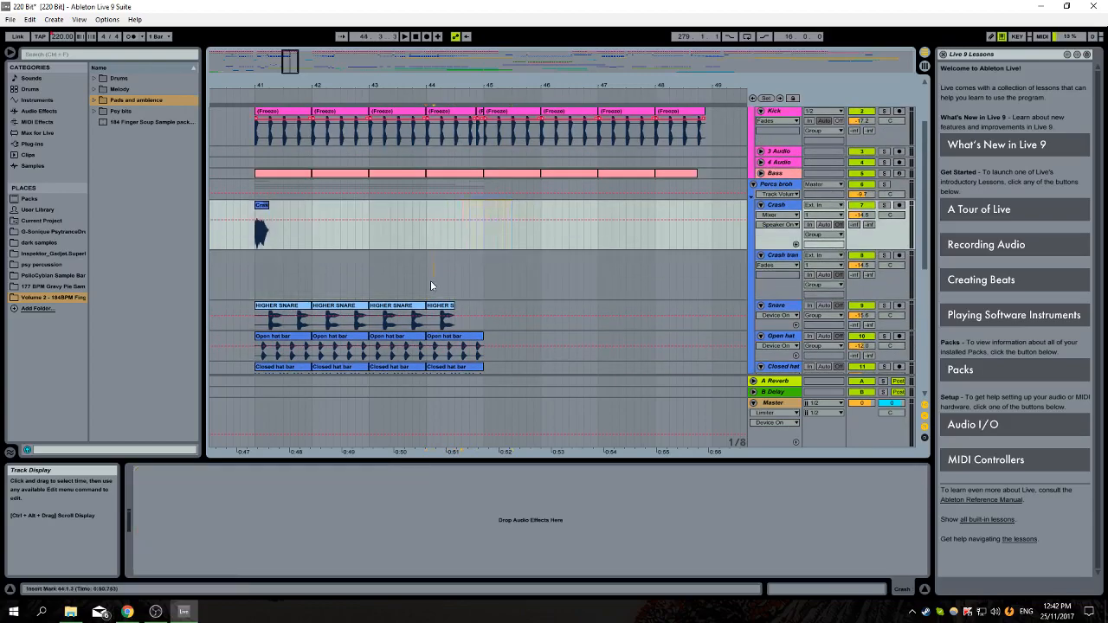
left_click(430, 282)
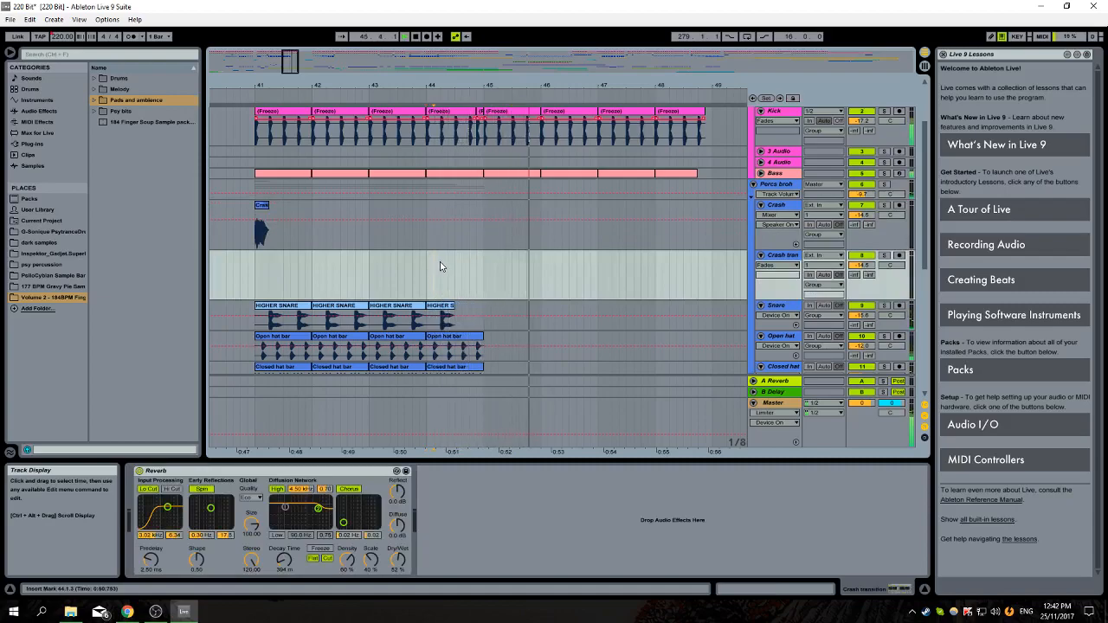
key("space")
key("ctrl+z")
Play the transition into bar 45 from the middle of bar 43 with the crash clips in place
left_click(476, 235)
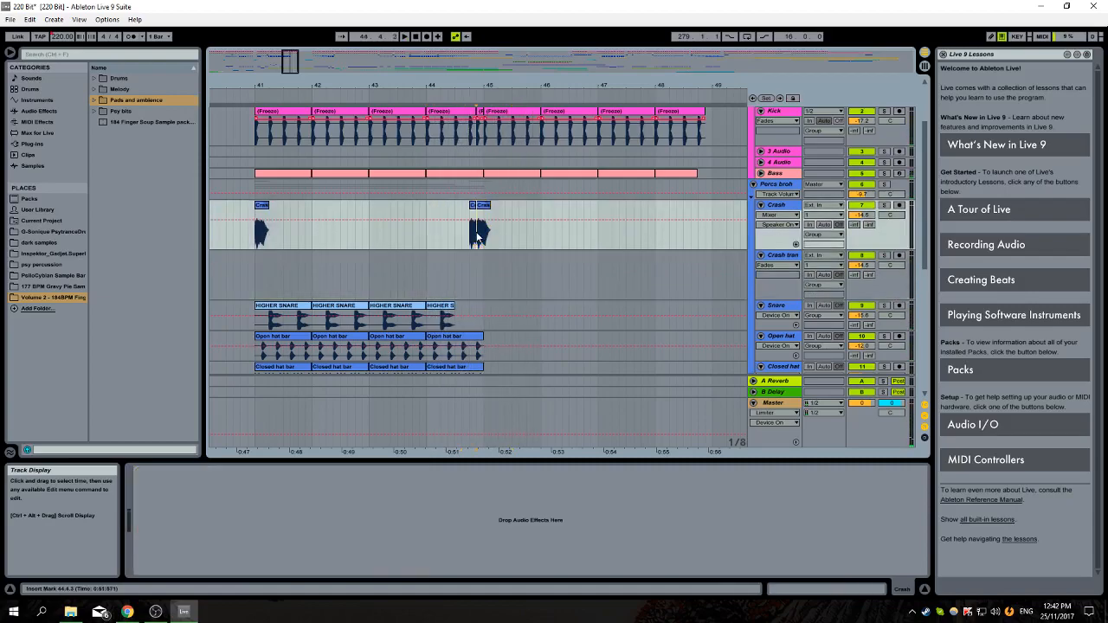
left_click(406, 282)
key("space")
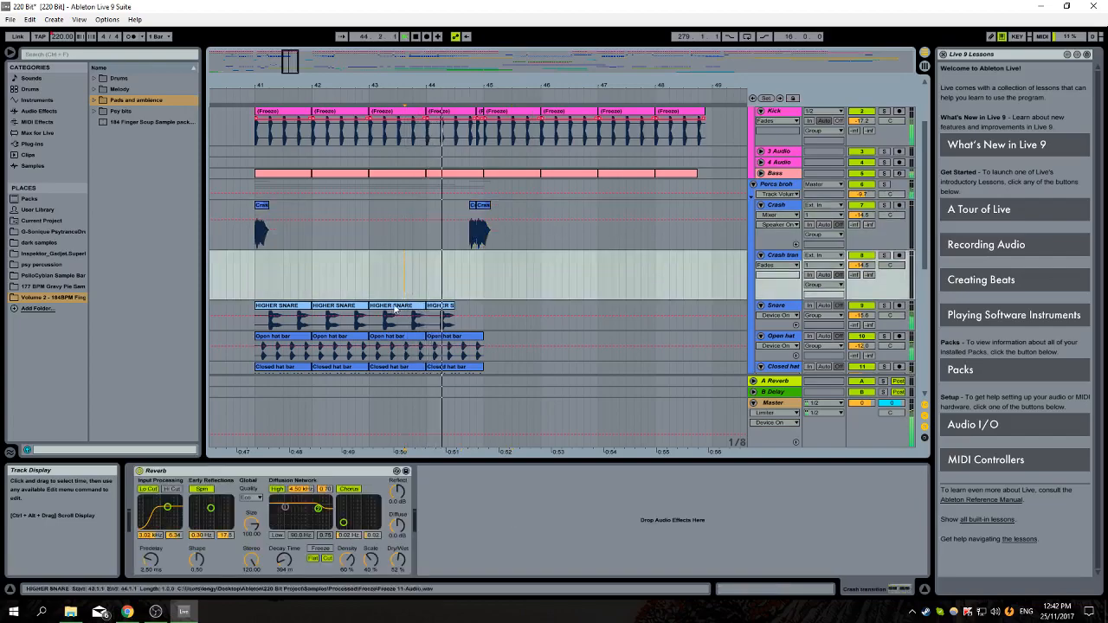
key("space")
Play the group of crash clips at bar 57 in the full mix from 57.1.1
left_click_drag(604, 85, 416, 35)
scroll(485, 256, "up", 2)
left_click(560, 272)
key("space")
scroll(559, 272, "down", 4)
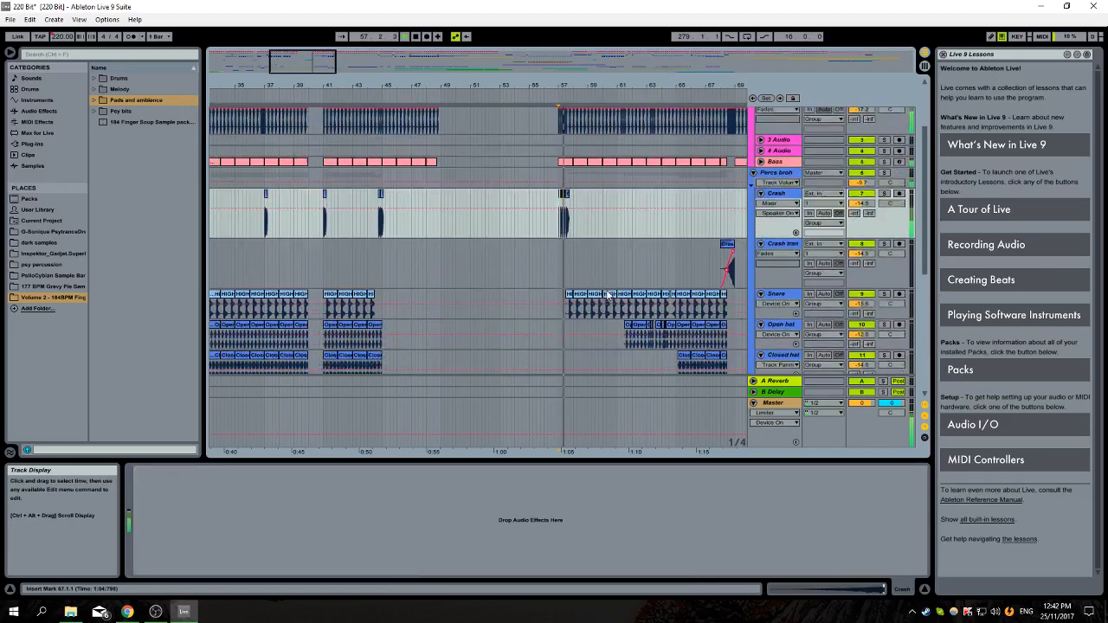
key("space")
Highlight the staggered entries of the Snare, Open hat and Closed hat clips between bars 57 and 69
left_click_drag(686, 84, 578, 130)
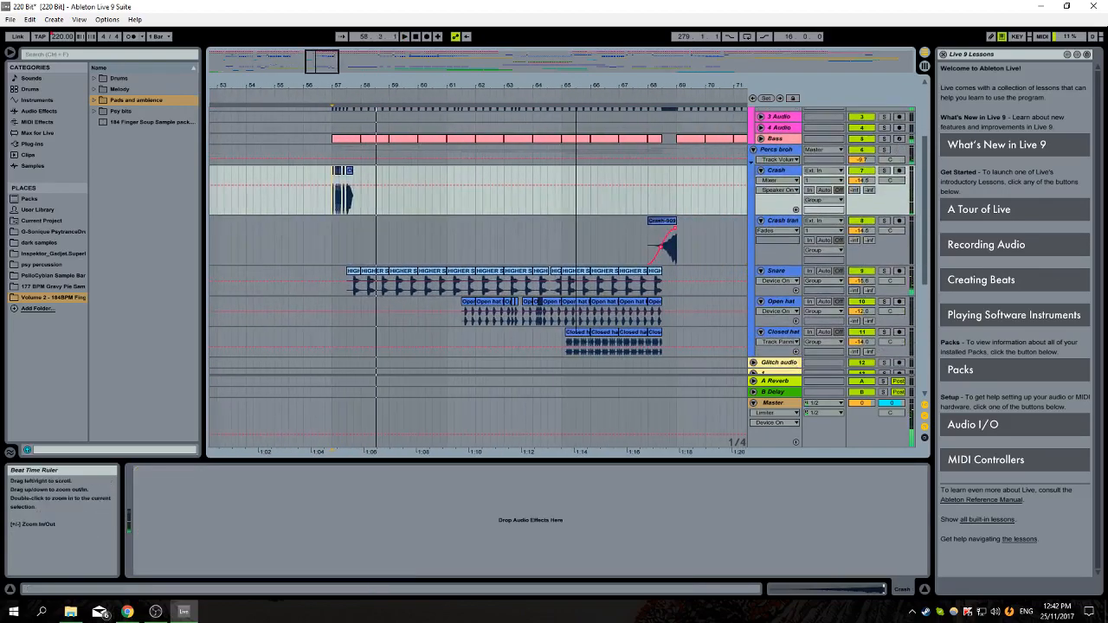
scroll(347, 221, "down", 4)
left_click_drag(331, 228, 462, 230)
left_click_drag(461, 235, 461, 235)
left_click_drag(459, 264, 638, 262)
left_click_drag(539, 287, 697, 280)
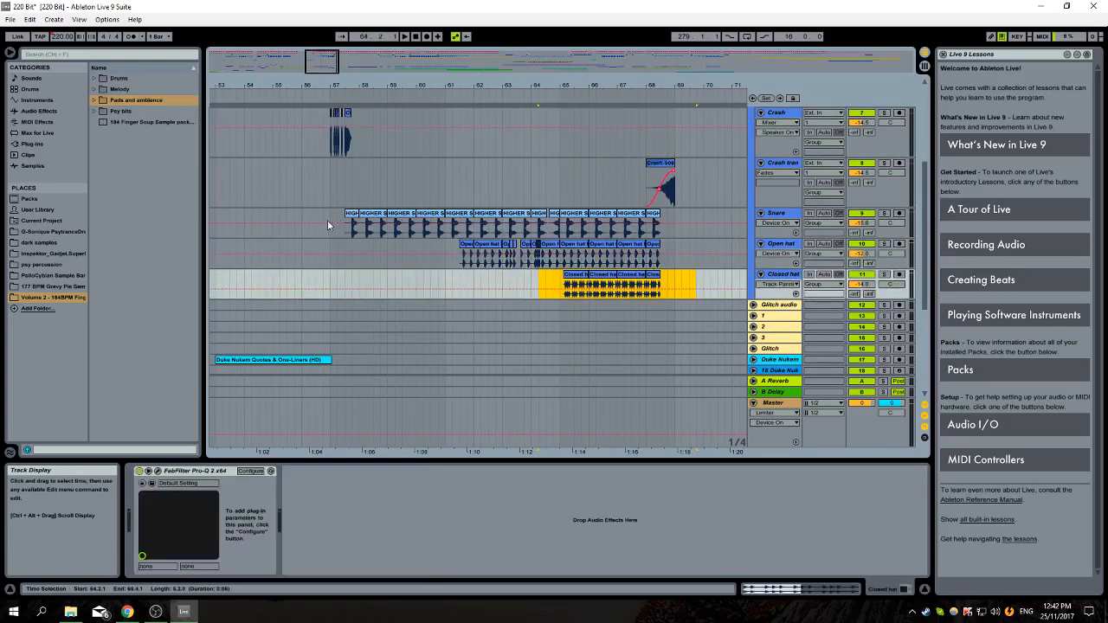
Play the percussion build-up from 57.1.1 through the crash transition into bar 69
left_click(327, 233)
key("space")
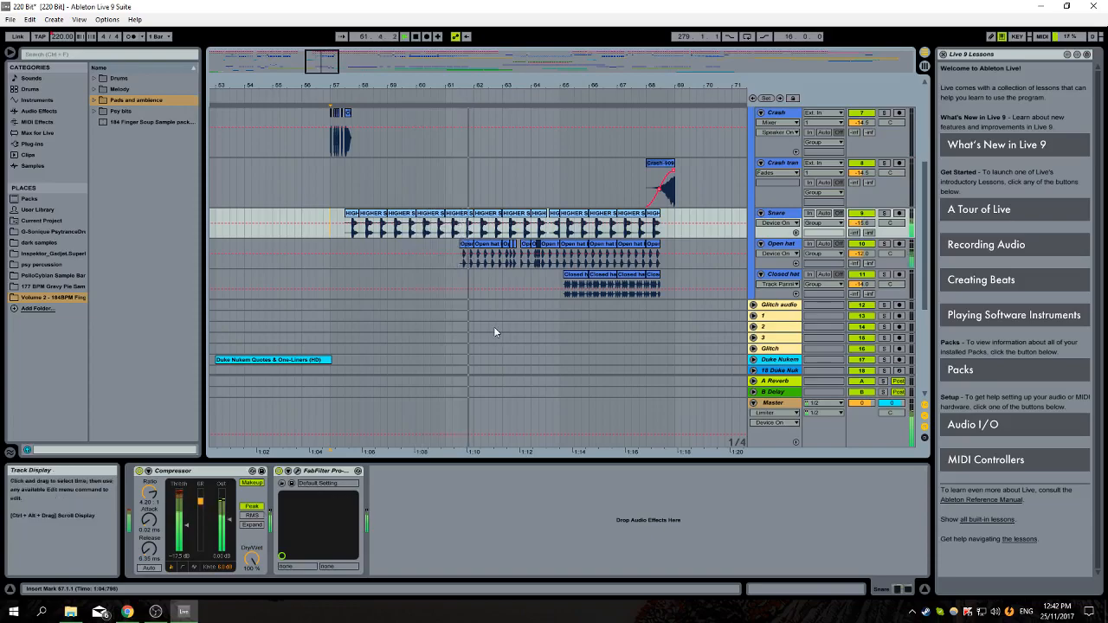
left_click_drag(584, 84, 444, 81)
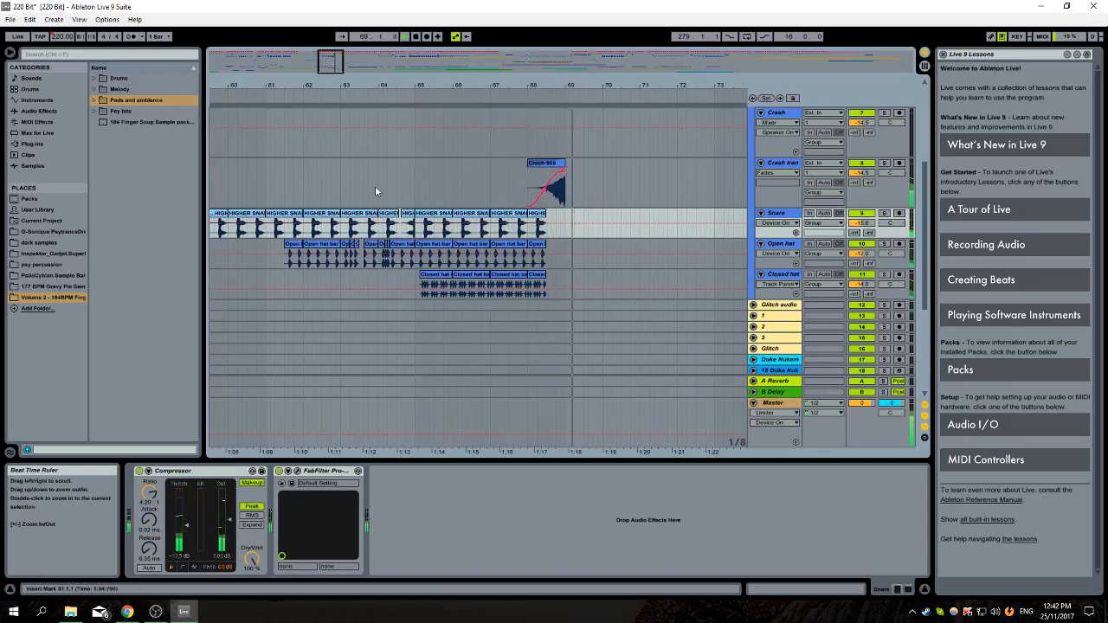
Solo the Open hat track and play its rolls from 61.1.1
left_click(367, 257)
left_click_drag(379, 96, 494, 85)
left_click(884, 245)
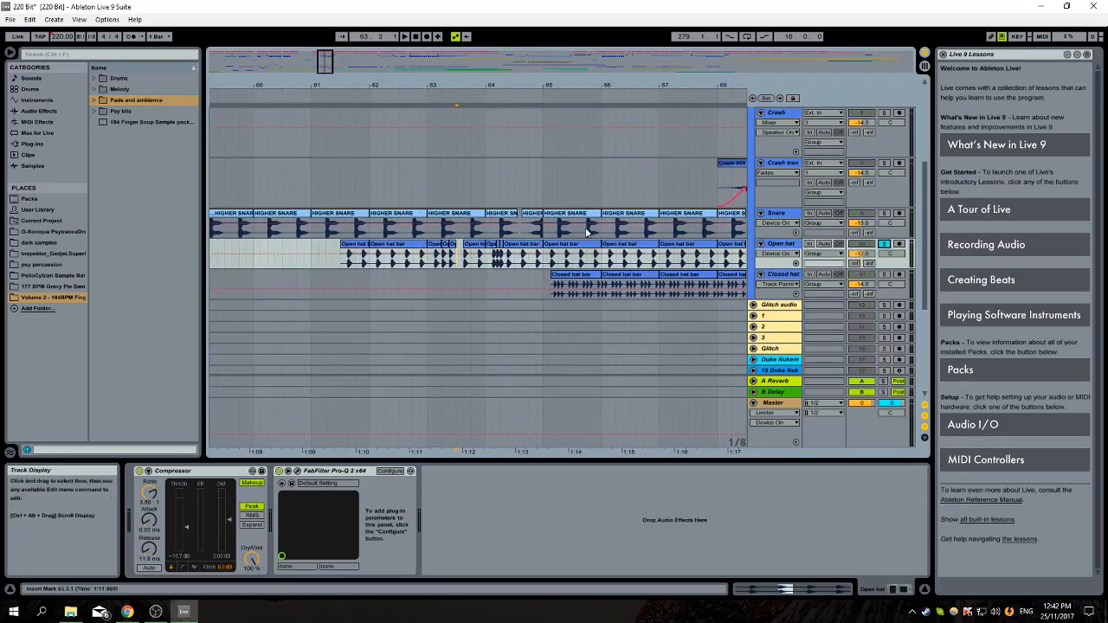
scroll(889, 117, "up", 5)
scroll(582, 266, "down", 5)
left_click(311, 290)
key("space")
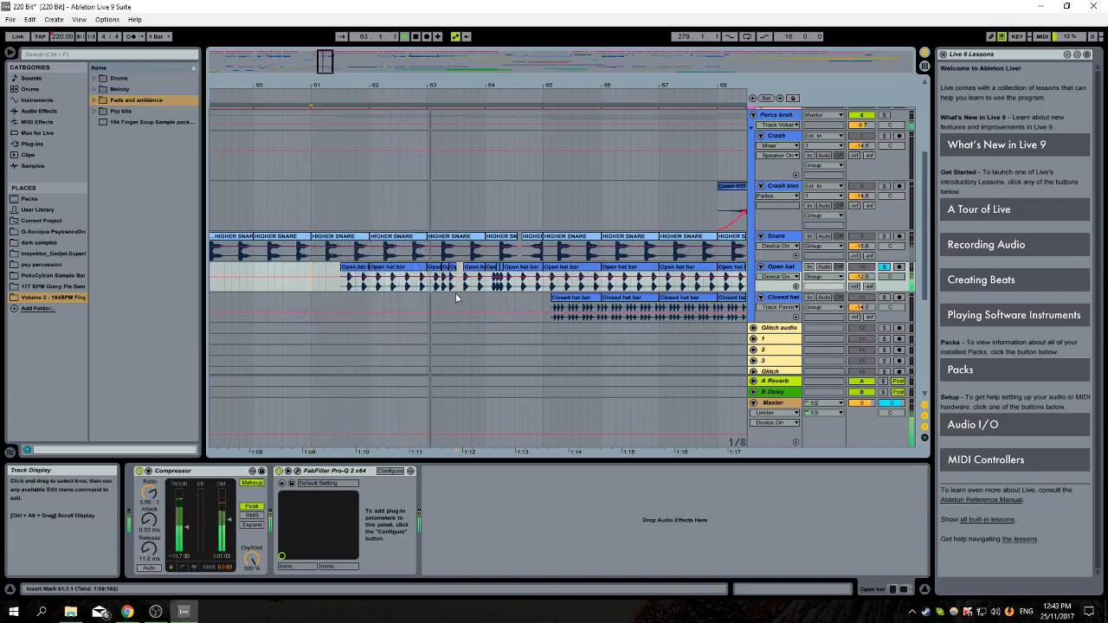
key("space")
Unsolo the Open hat track and play its pattern in the full mix from 93.1.1
left_click_drag(626, 81, 525, 50)
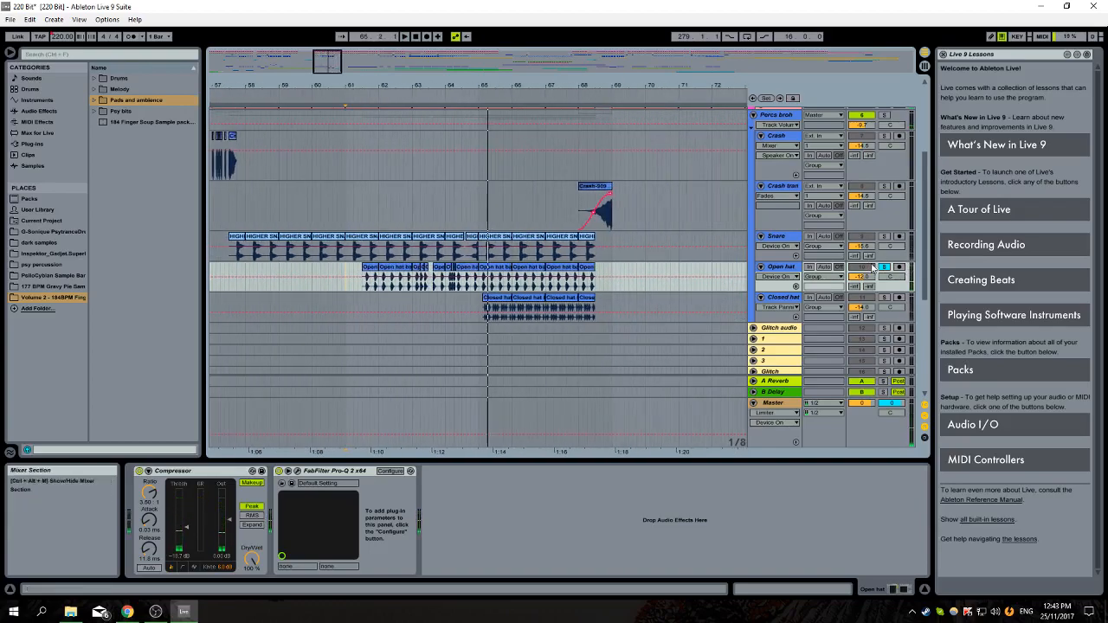
left_click_drag(672, 84, 228, 64)
left_click_drag(556, 83, 556, 142)
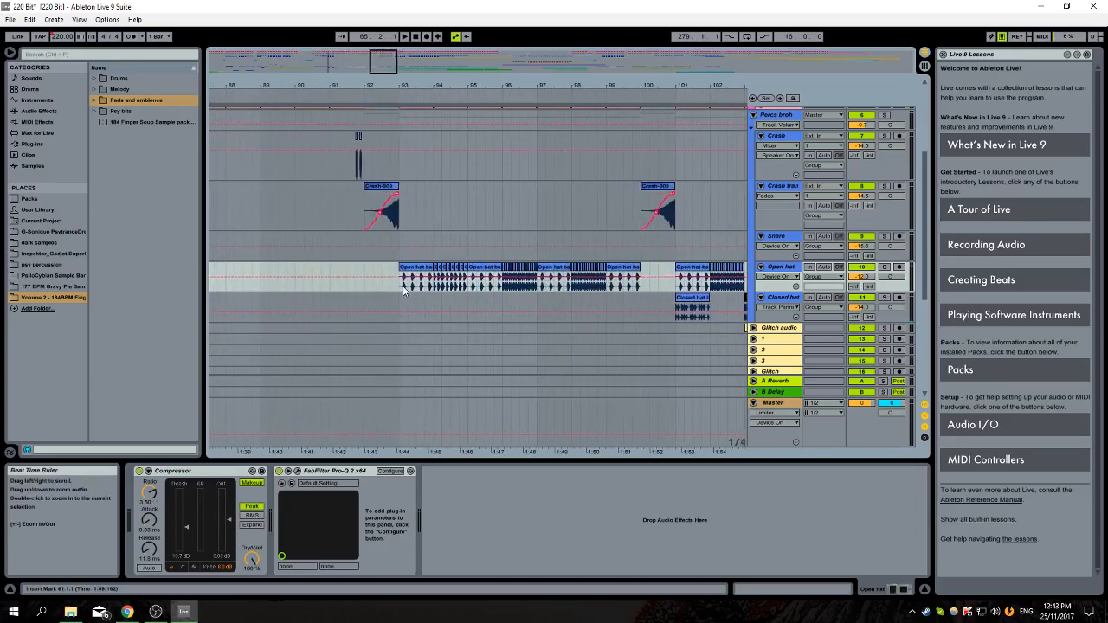
left_click(404, 291)
key("space")
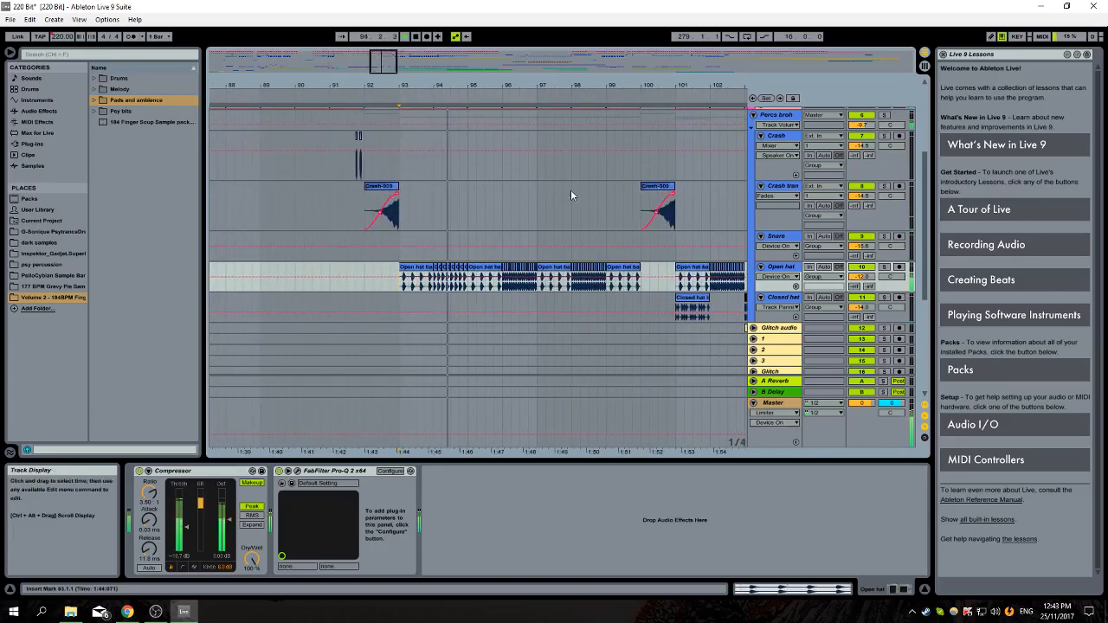
View bars 95 to 107 and play the open hat roll in the full mix from 98.1.1
left_click_drag(470, 85, 467, 37)
scroll(491, 191, "down", 2)
scroll(501, 234, "up", 2)
left_click_drag(601, 84, 601, 138)
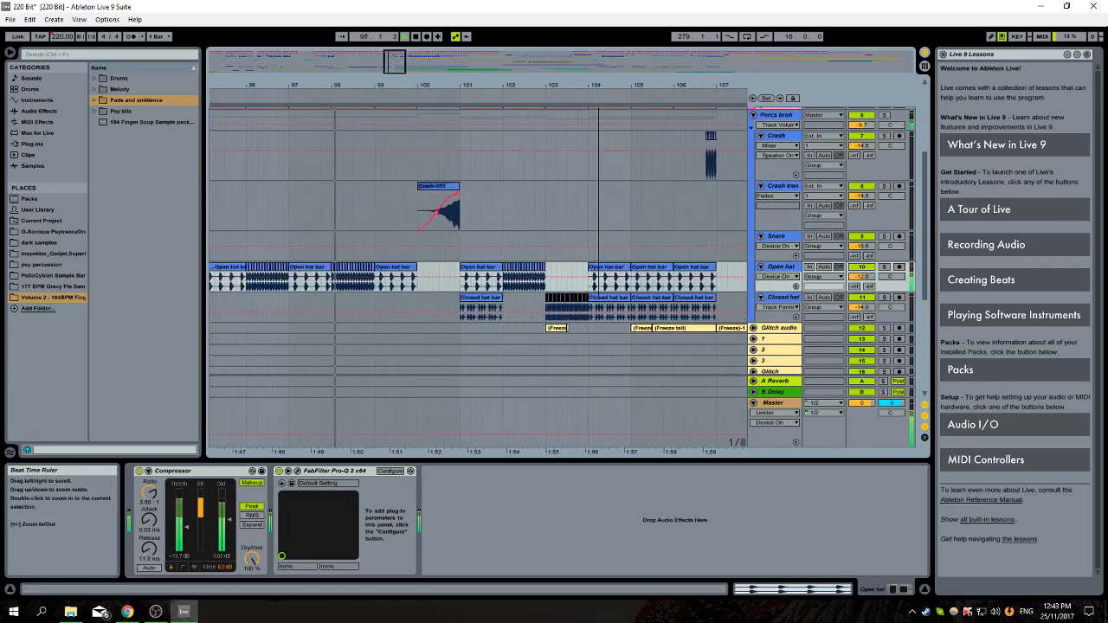
left_click(330, 289)
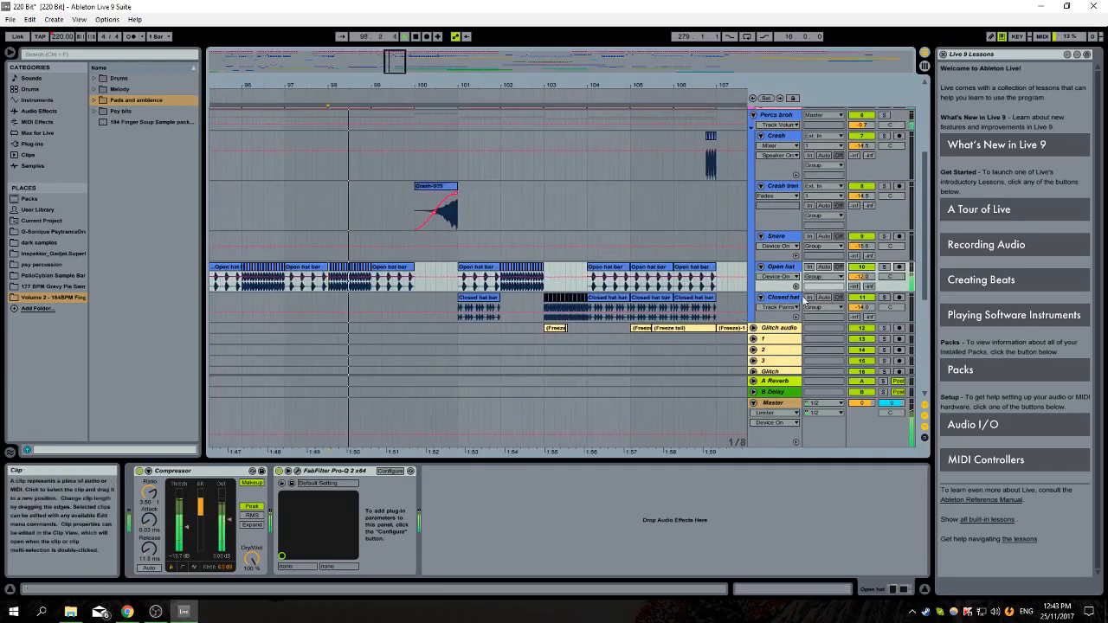
Compare the open hat roll at bar 98 with Open hat soloed and unsoloed, and keep playing to bar 108
left_click(883, 269)
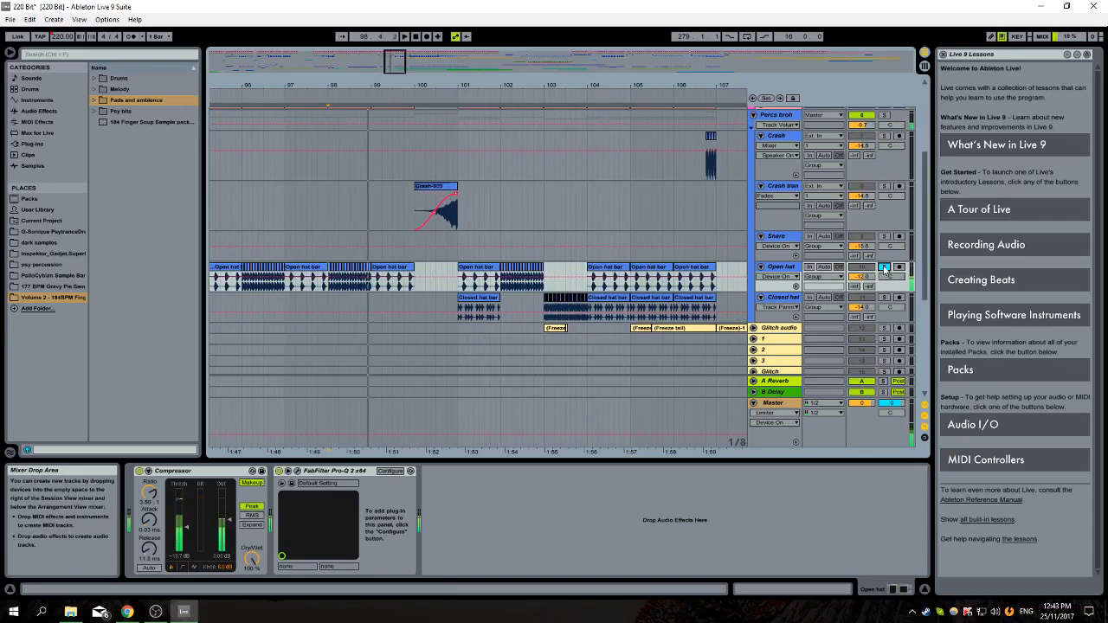
left_click(883, 269)
key("space")
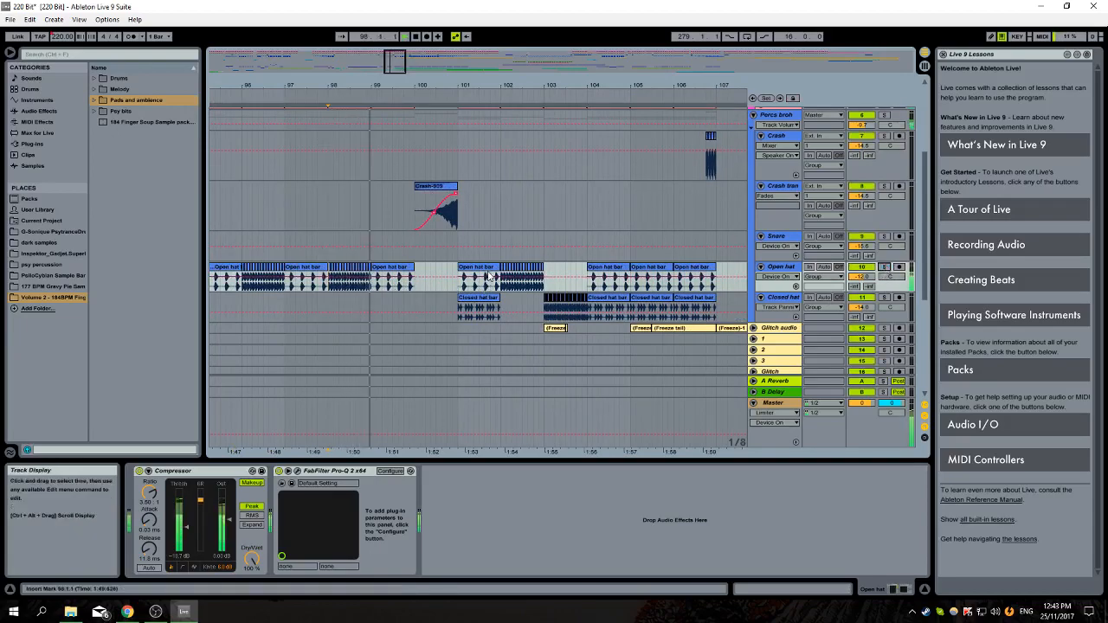
left_click_drag(572, 85, 451, 84)
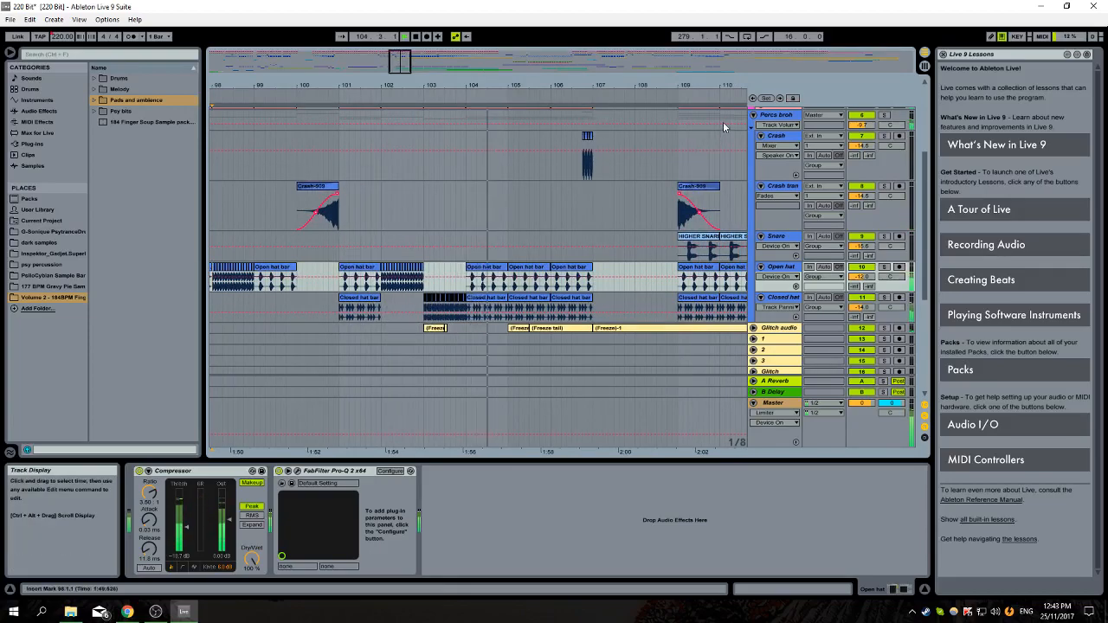
left_click_drag(712, 85, 426, 69)
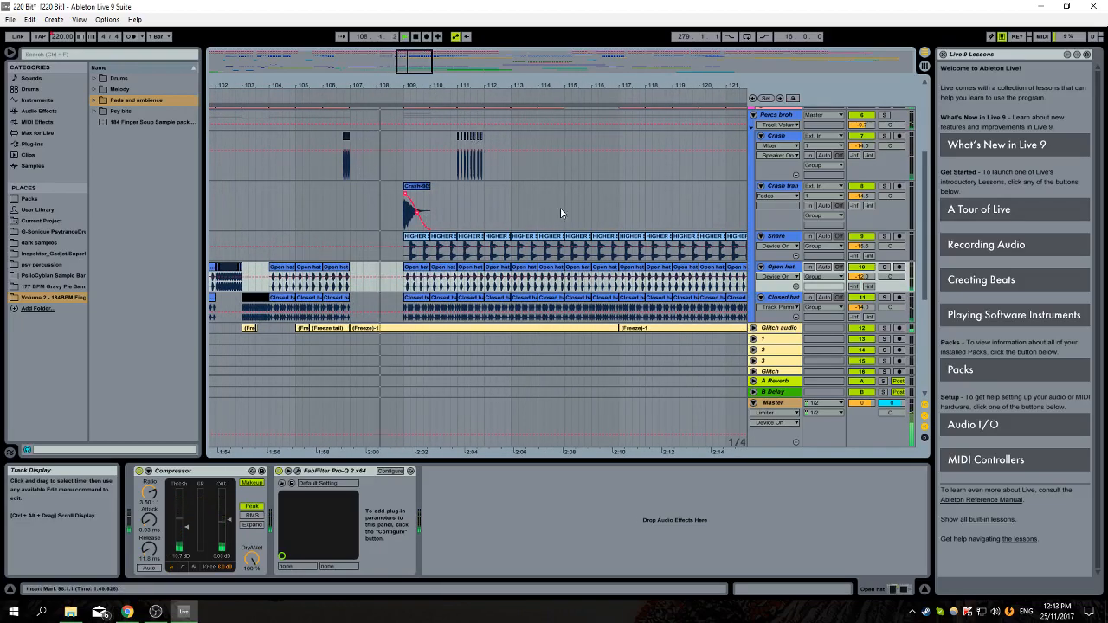
Play the bar 109 crash with Crash transition soloed, with the KB group also soloed, and in the full mix from 108.2.1
scroll(562, 208, "up", 1)
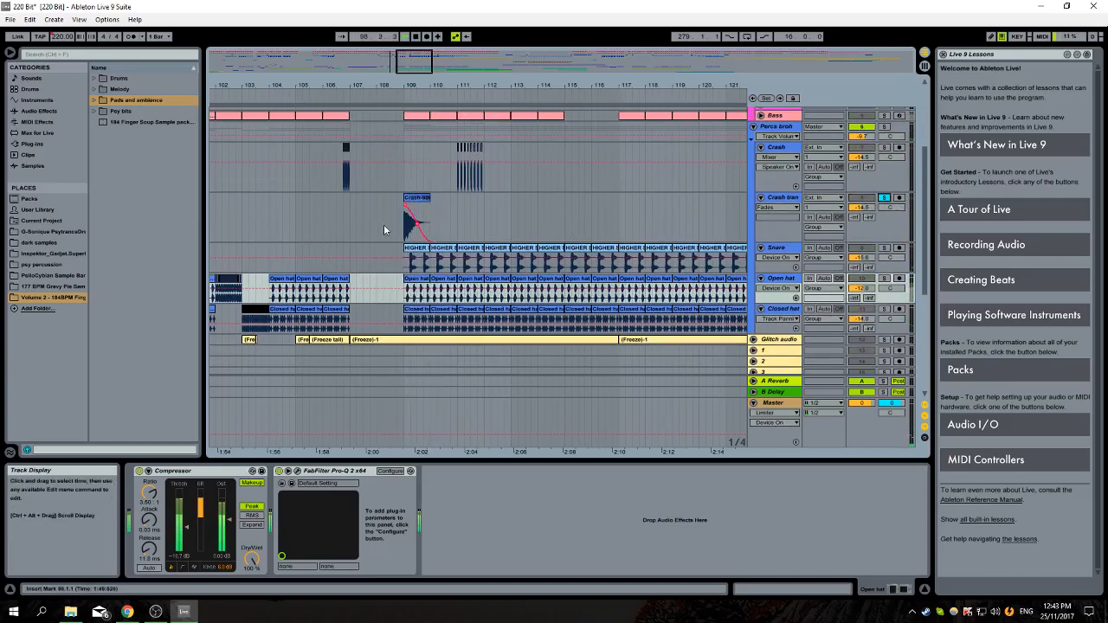
left_click(407, 223)
scroll(499, 232, "up", 6)
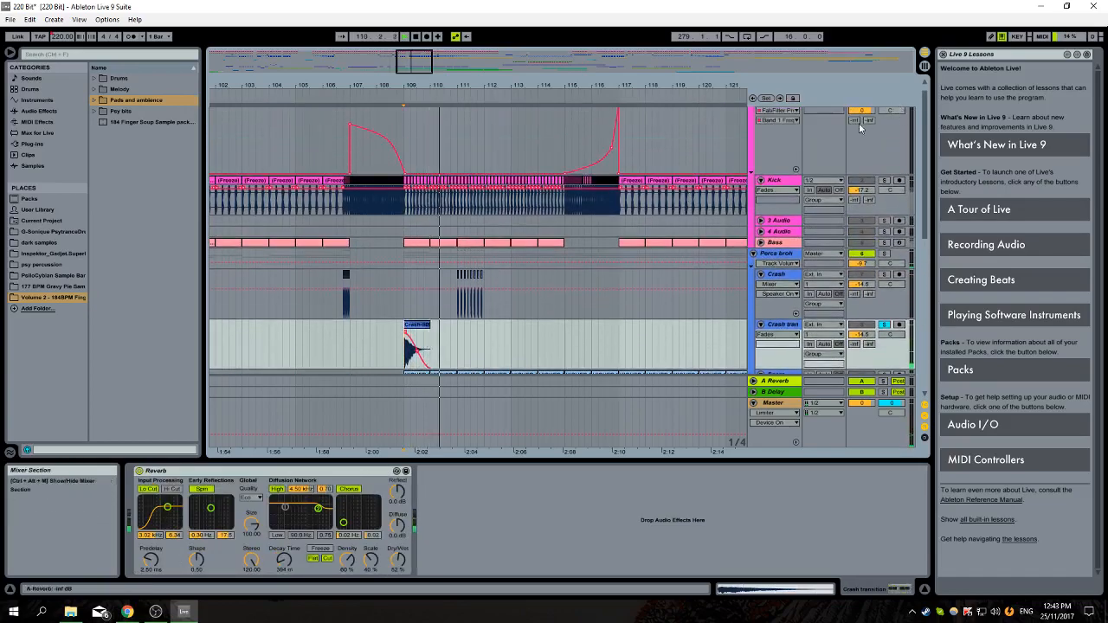
left_click(408, 359)
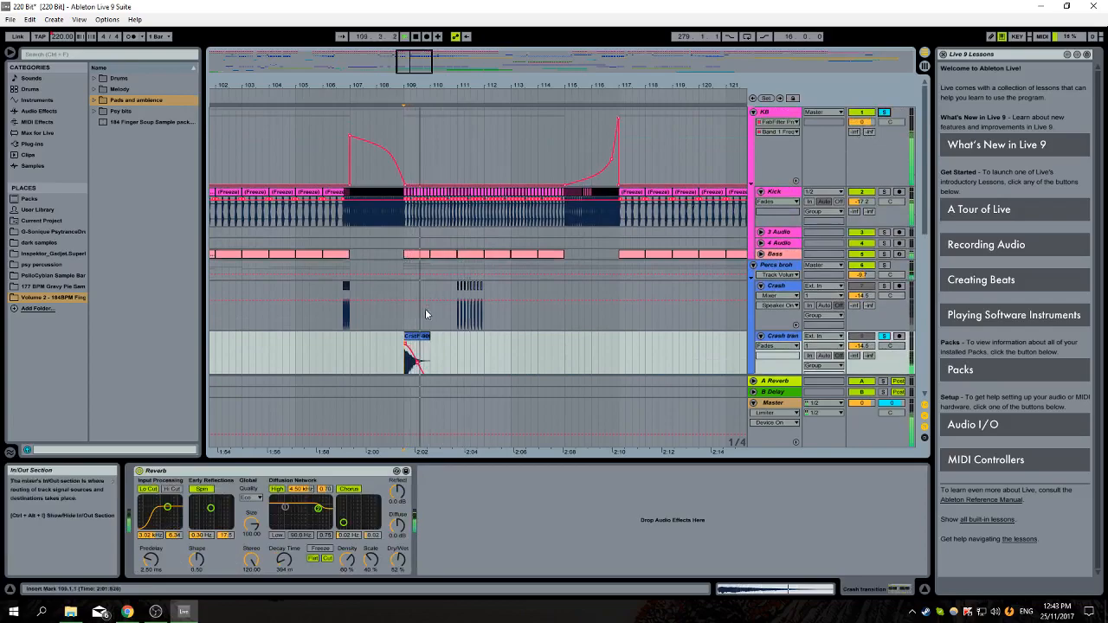
scroll(407, 355, "down", 3)
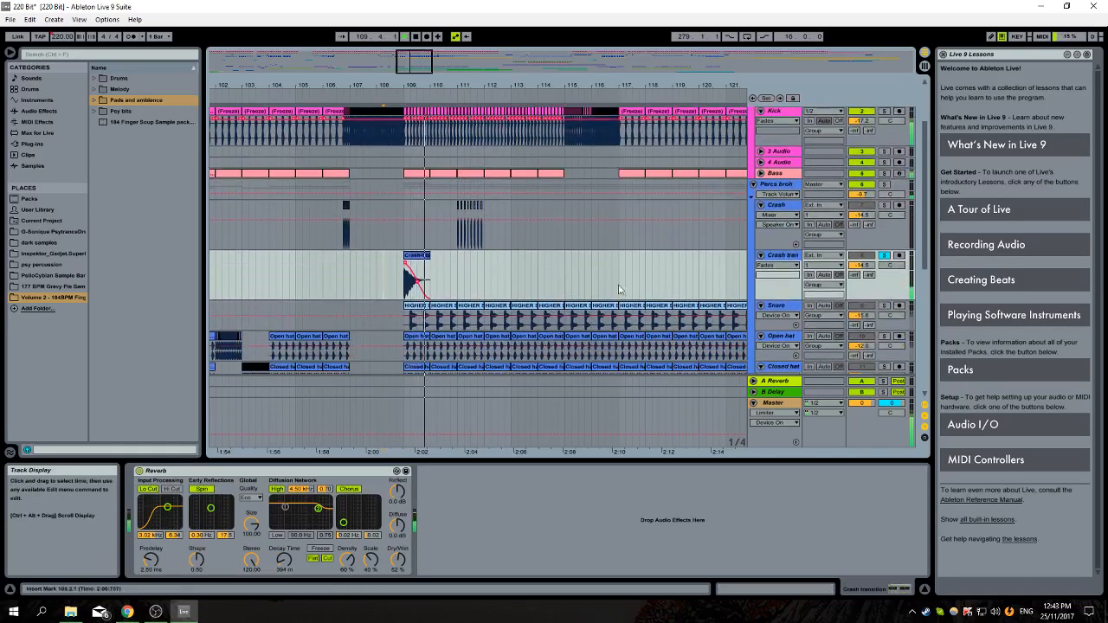
left_click(390, 245)
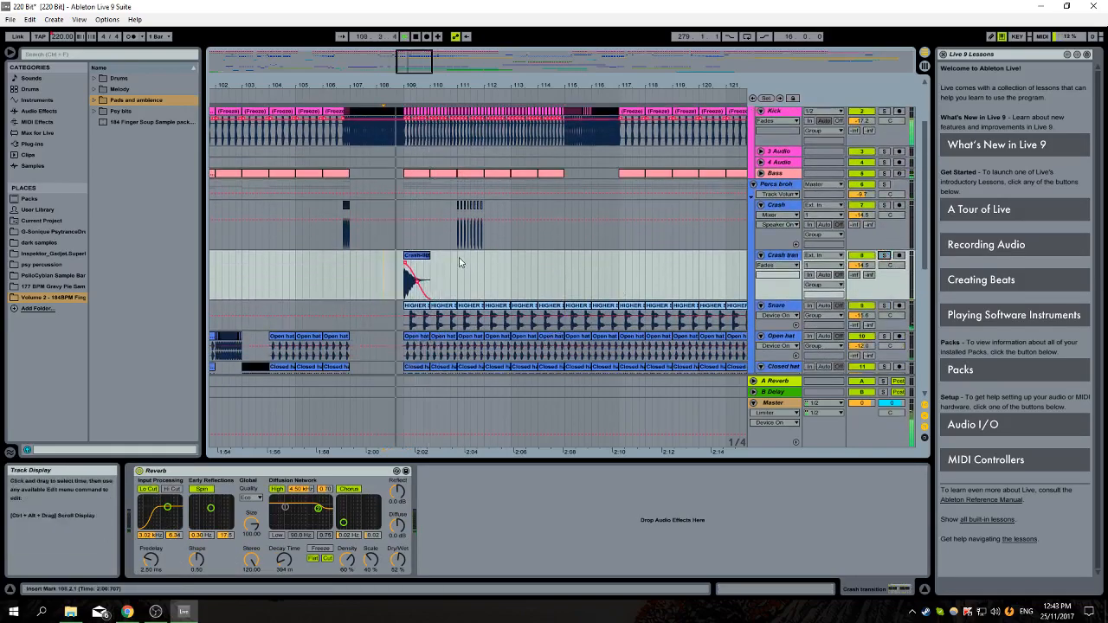
Play the crash transition into bar 125 in the full mix from 124.2.1
scroll(461, 261, "down", 2)
left_click_drag(485, 85, 260, 54)
scroll(459, 242, "up", 1)
left_click(435, 215)
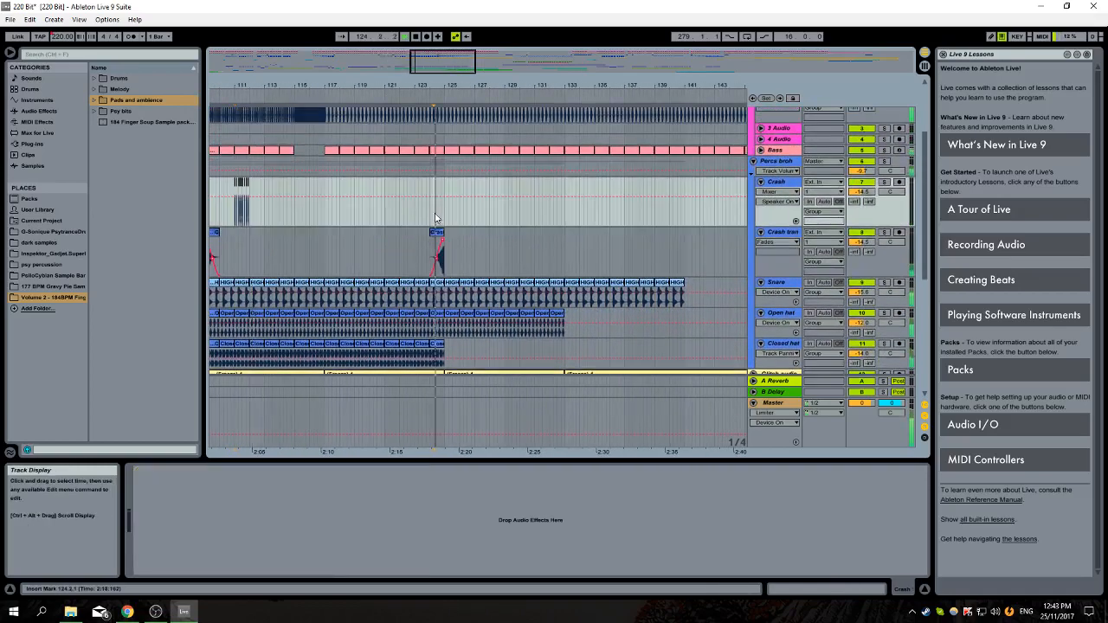
Play from 124.2.1 through bar 139, following where the closed hat, open hat and snare clips end
scroll(584, 235, "down", 2)
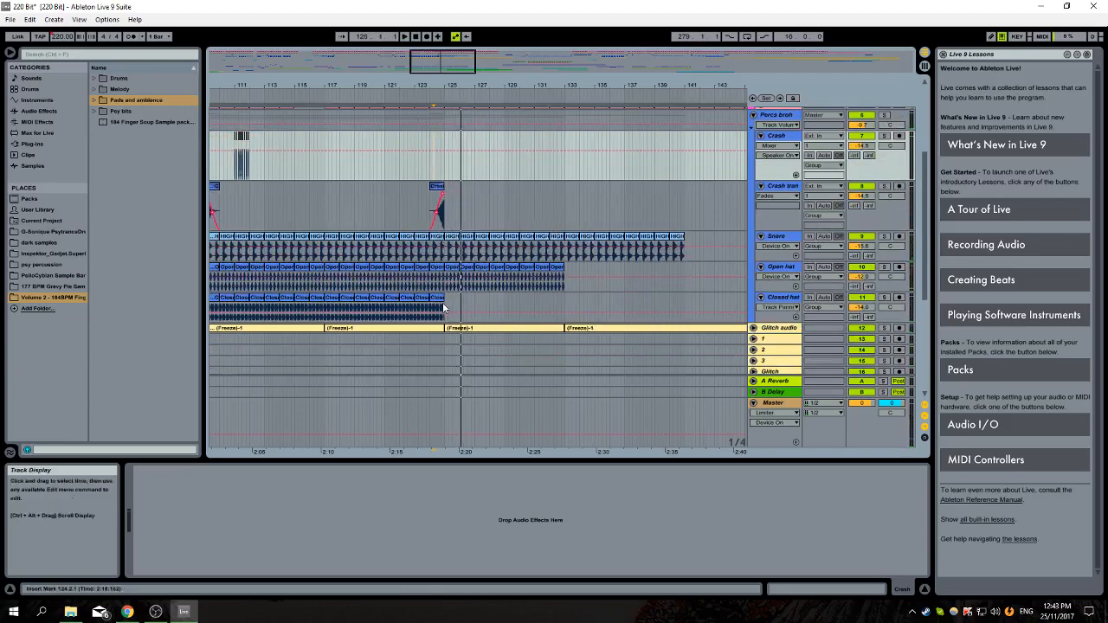
left_click(435, 319)
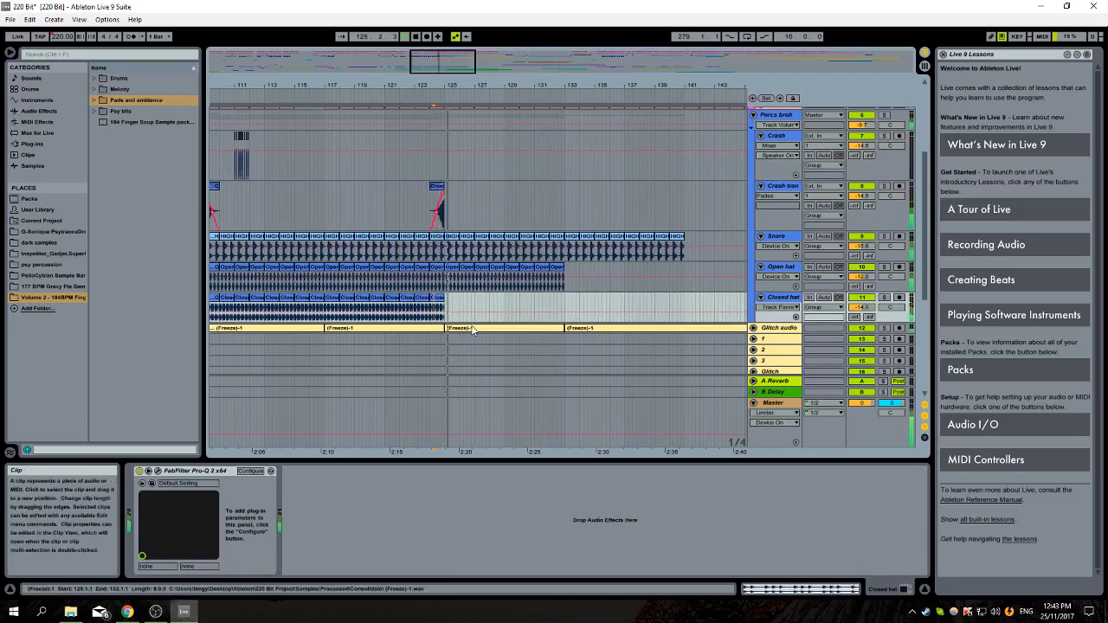
left_click_drag(608, 86, 466, 92)
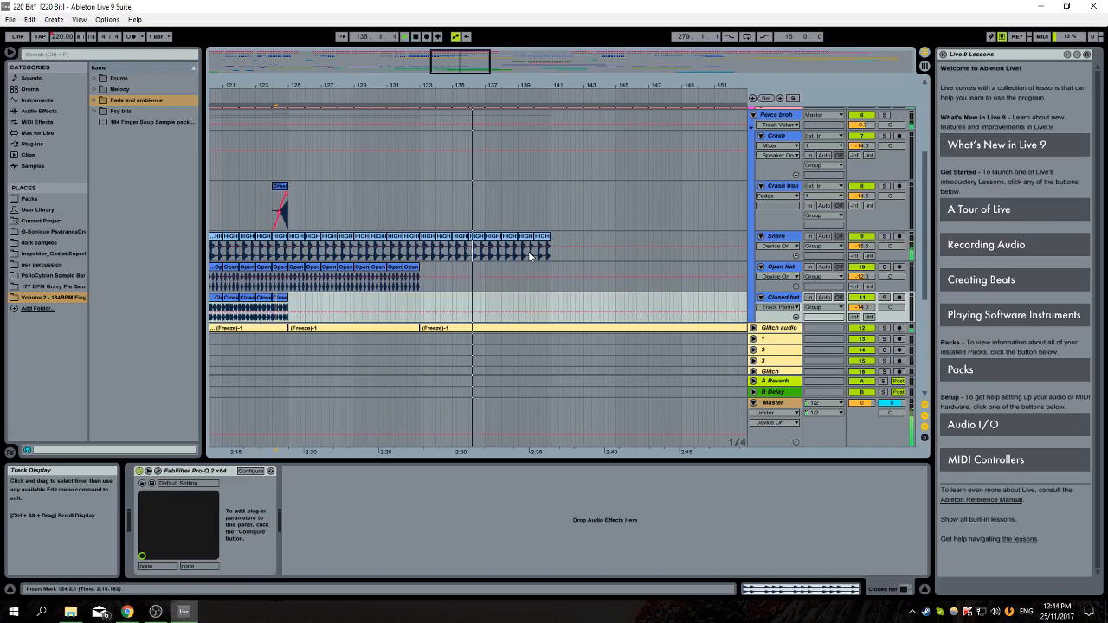
scroll(598, 254, "down", 5)
scroll(604, 256, "up", 4)
scroll(606, 263, "up", 1)
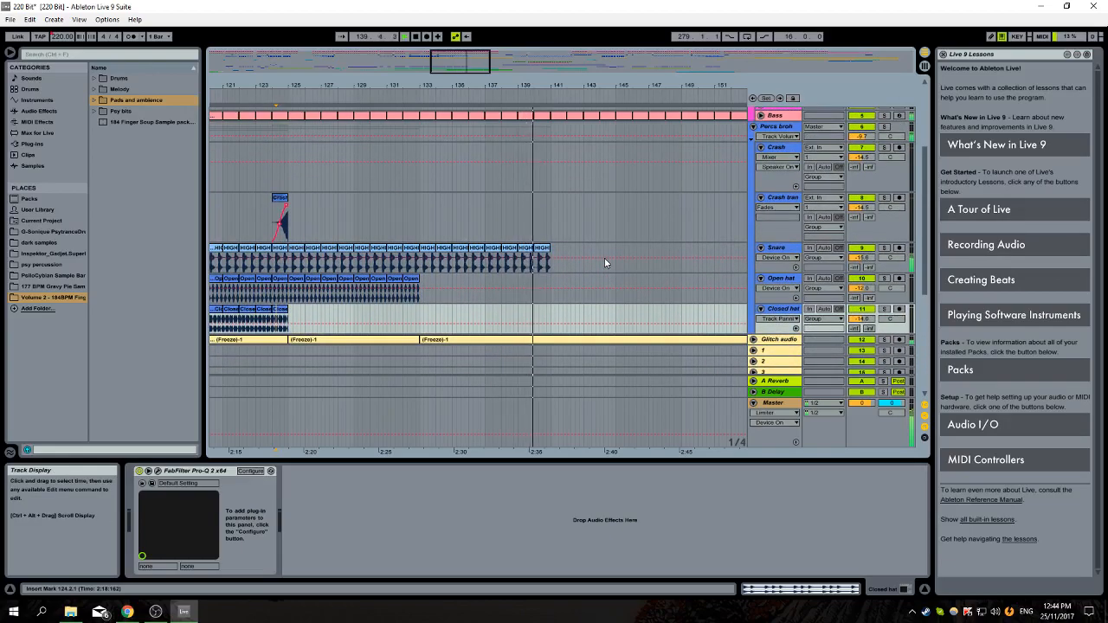
Play the reverse kick and crash transition from 163.3.1 into the sparse snare and hat section up to bar 171
left_click_drag(673, 85, 446, 75)
left_click(630, 255)
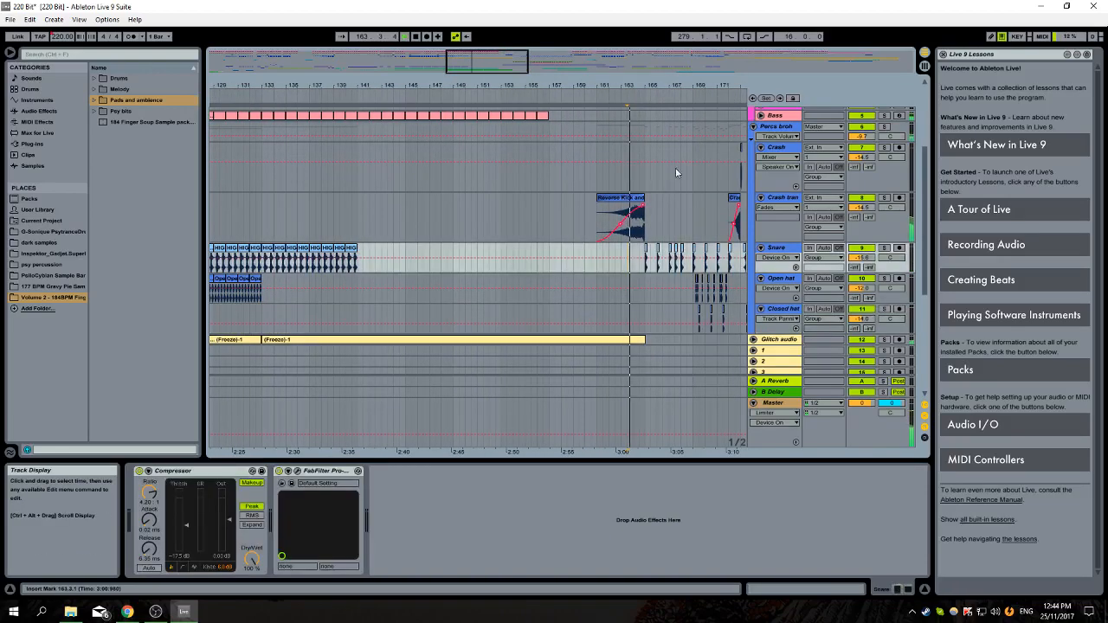
scroll(700, 188, "up", 1)
left_click_drag(715, 80, 499, 193)
scroll(499, 193, "down", 1)
scroll(500, 186, "down", 1)
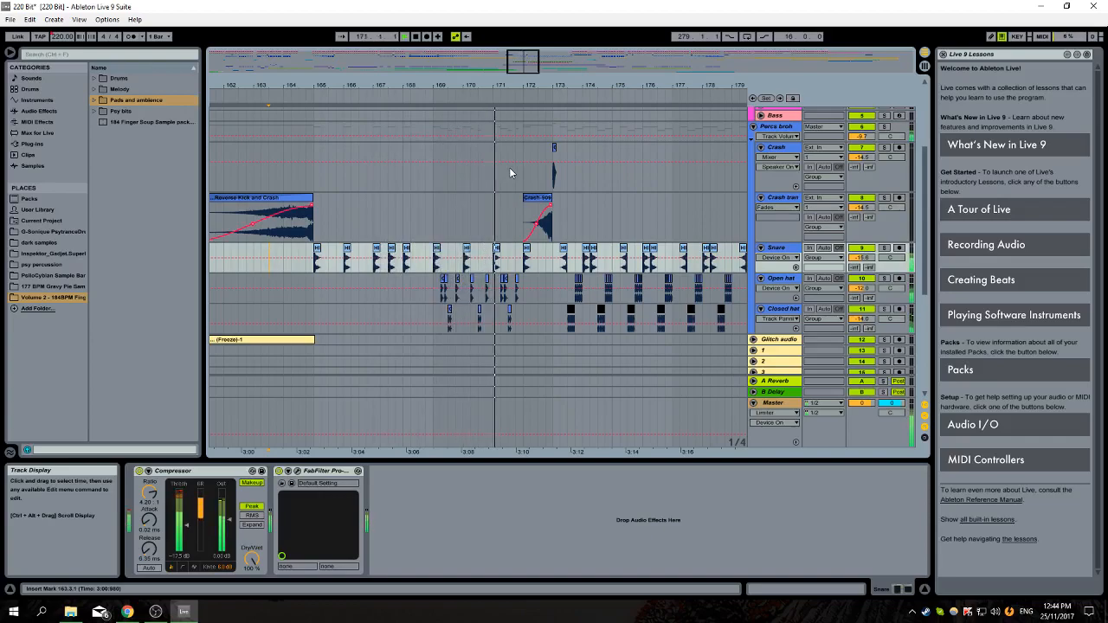
Play the sparse snare pattern from 165.1.1, comparing it with the Snare track muted and active
left_click(314, 282)
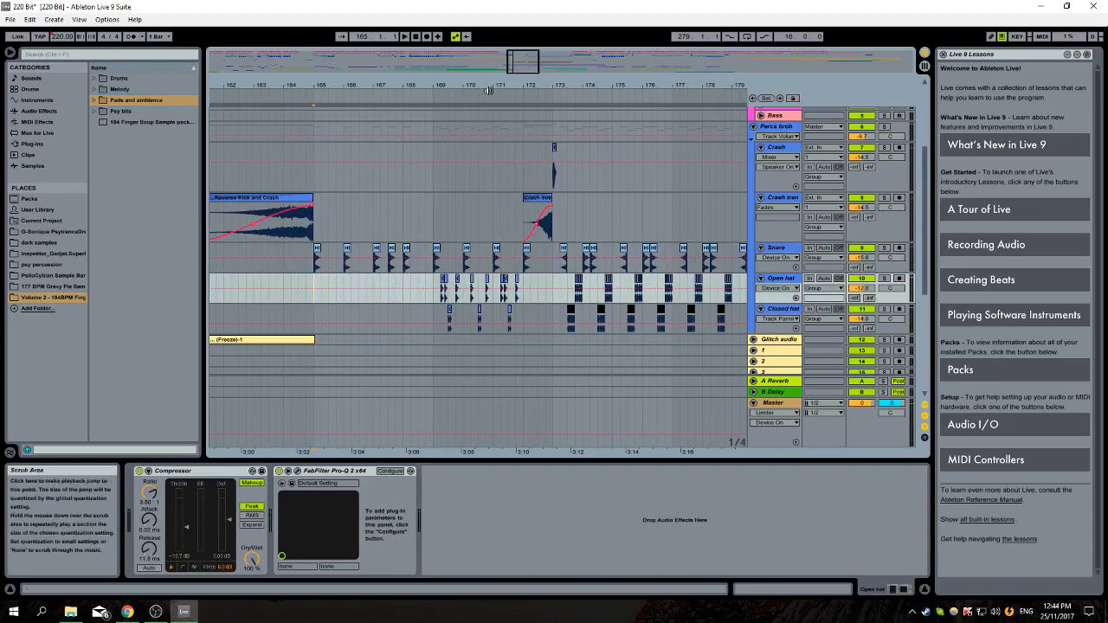
key("space")
left_click(867, 250)
key("space")
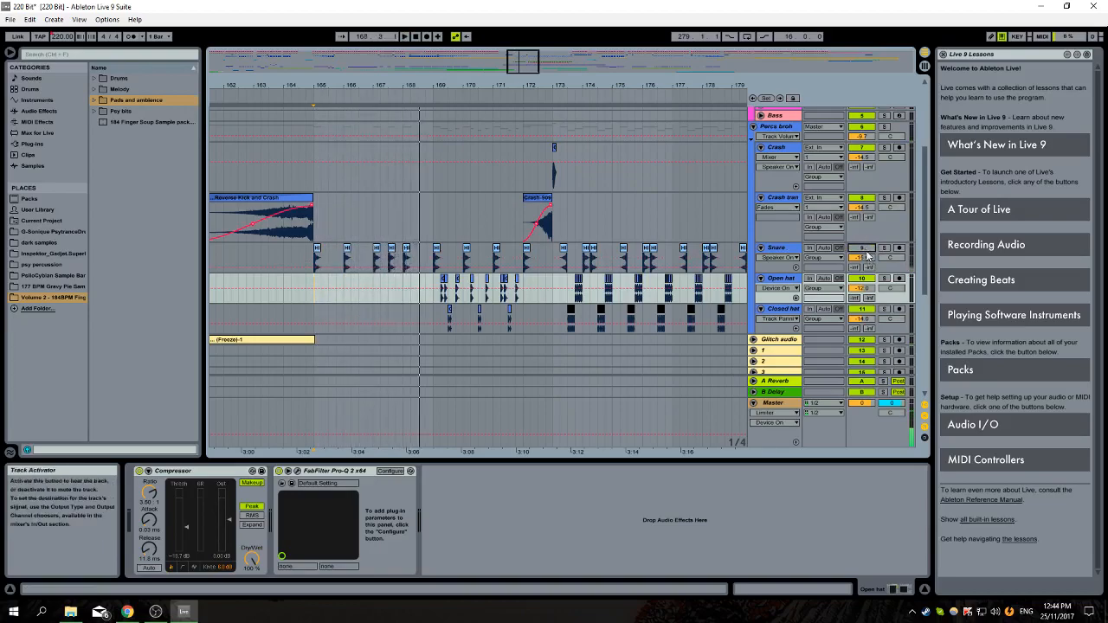
scroll(867, 253, "up", 1)
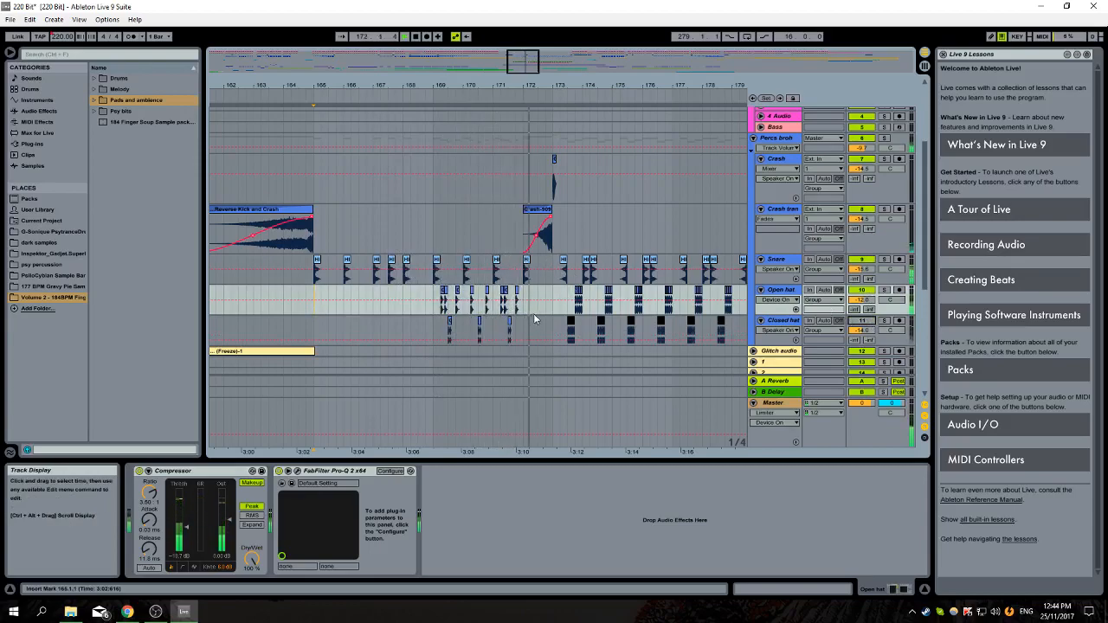
Select the open hat clips from 169.2.1 to 172.1.1 and play that passage in the full mix
key("space")
left_click_drag(442, 309, 522, 308)
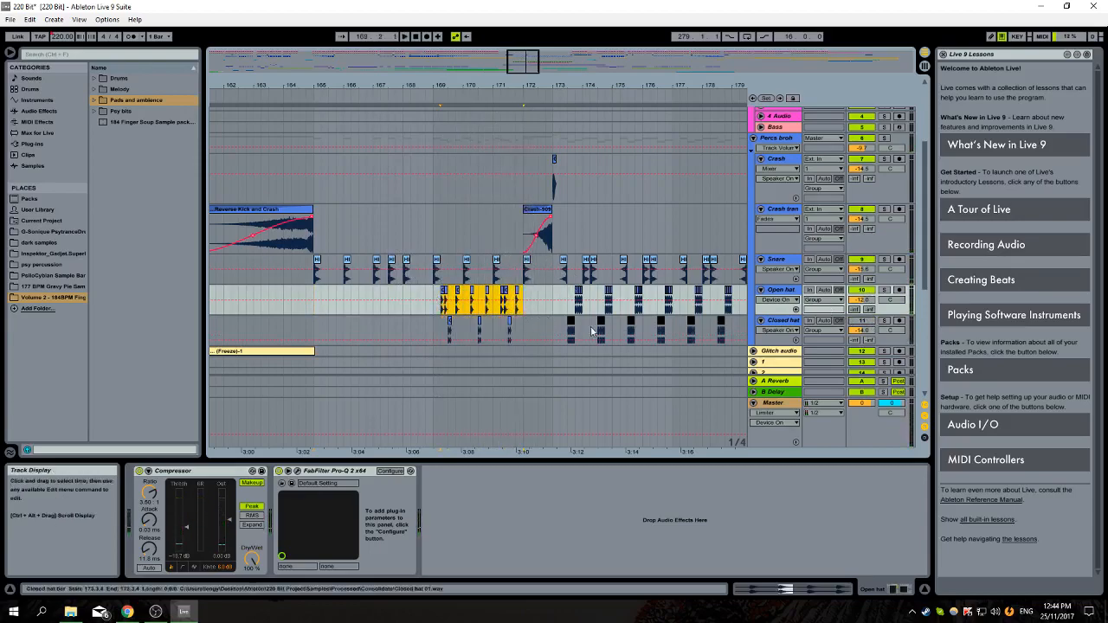
left_click(873, 321)
key("space")
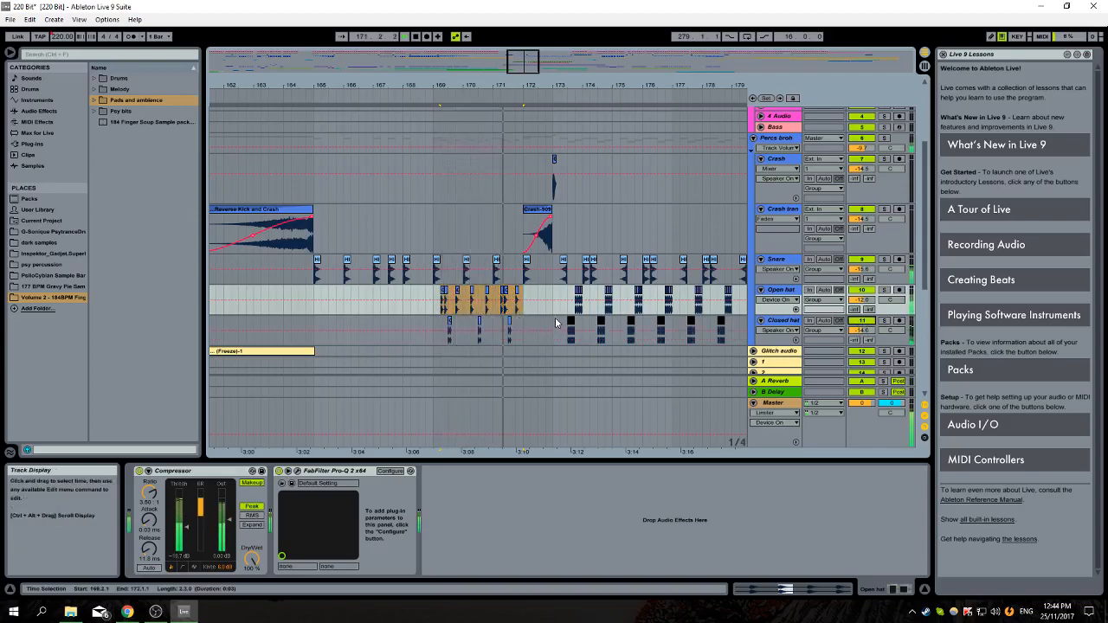
Play the snare, open hat and closed hat pattern following the crash transition from 173.1.1 twice, up to bar 177
left_click(569, 292)
left_click_drag(696, 85, 432, 97)
scroll(400, 241, "down", 2)
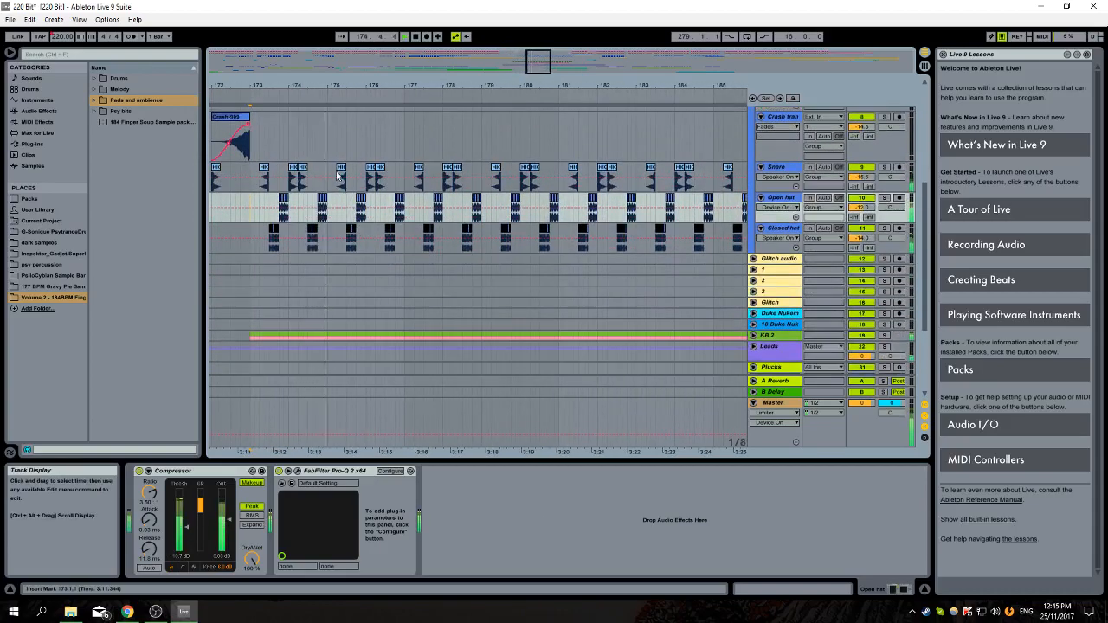
key("space")
left_click_drag(334, 86, 495, 104)
scroll(354, 148, "up", 1)
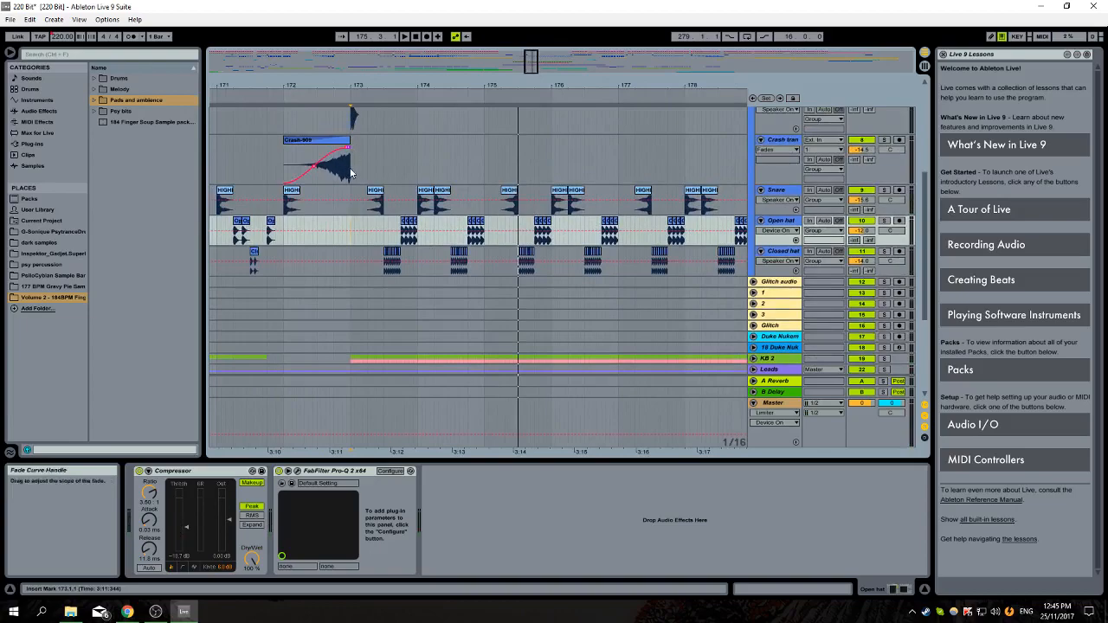
left_click(351, 173)
key("space")
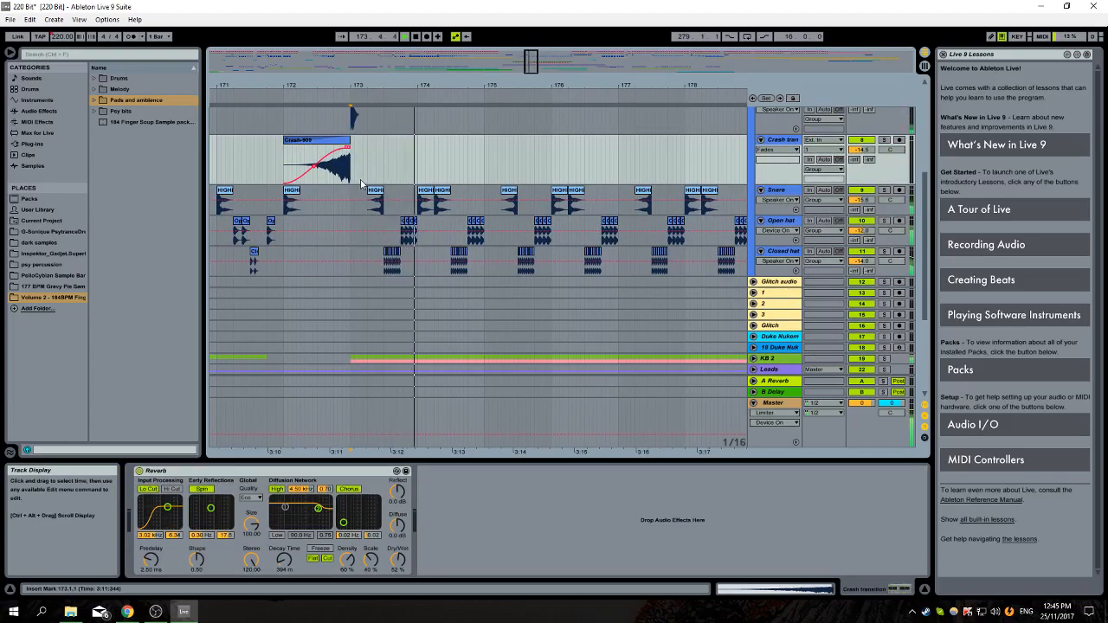
left_click_drag(626, 84, 511, 72)
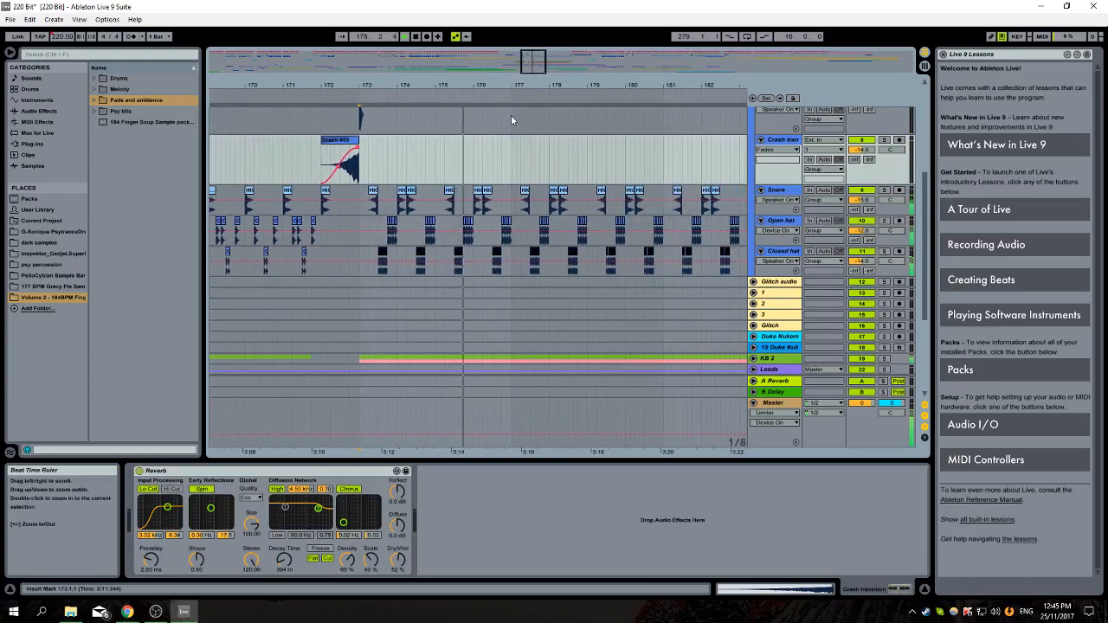
key("space")
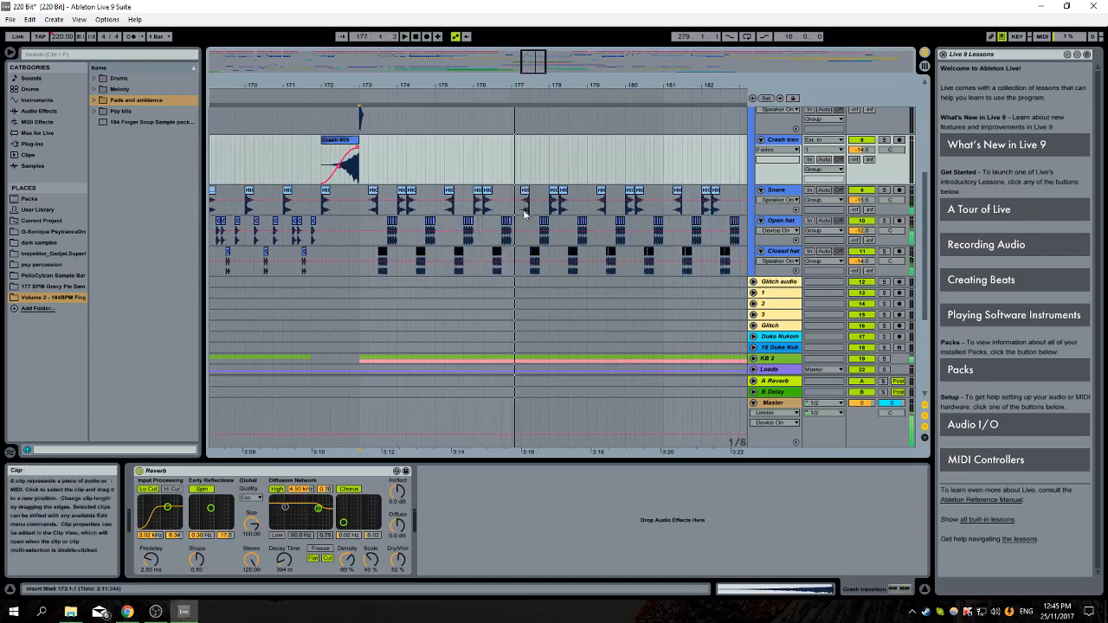
Duplicate the four-bar Snare, Open hat and Closed hat section from 173.1.1 to 177.1.1 five times, up to 197.1.1
left_click(511, 256)
left_click_drag(511, 252, 359, 203)
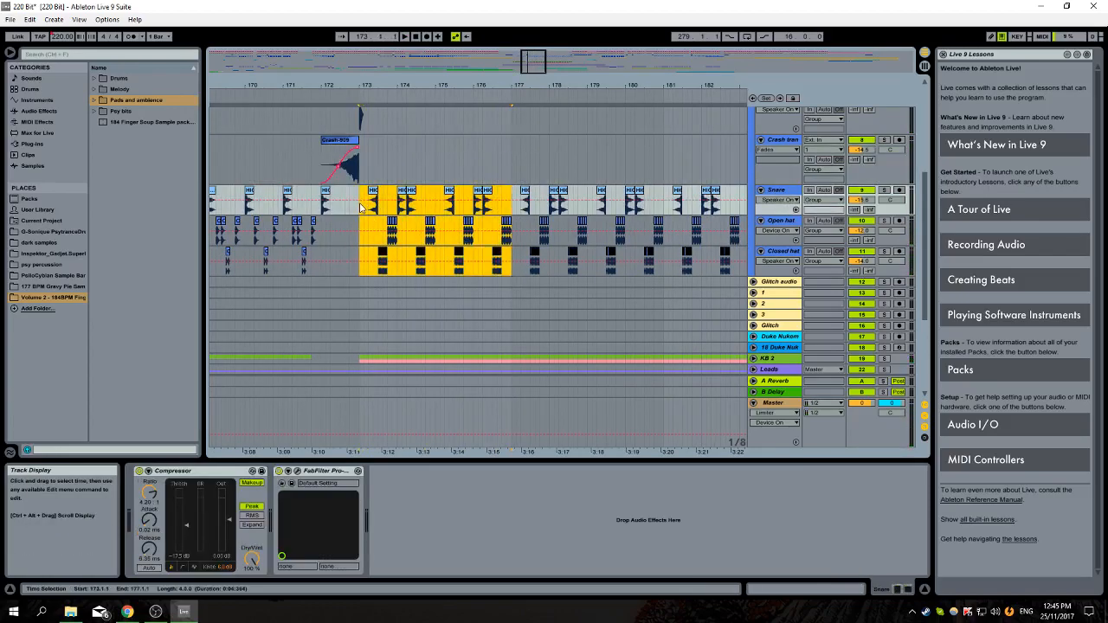
key("ctrl+d")
left_click_drag(632, 86, 425, 83)
key("ctrl+d")
key("ctrl+d")
key("ctrl+d")
key("ctrl+d")
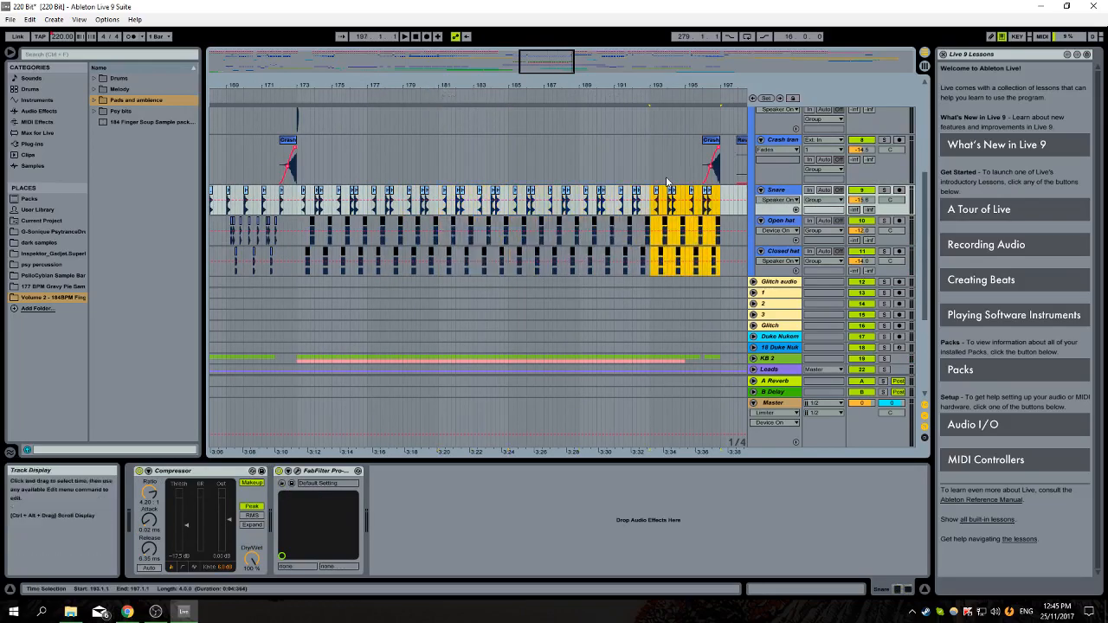
Play the crash transition into bar 197 in the full mix from 194.1.1
left_click(671, 158)
left_click_drag(709, 85, 497, 82)
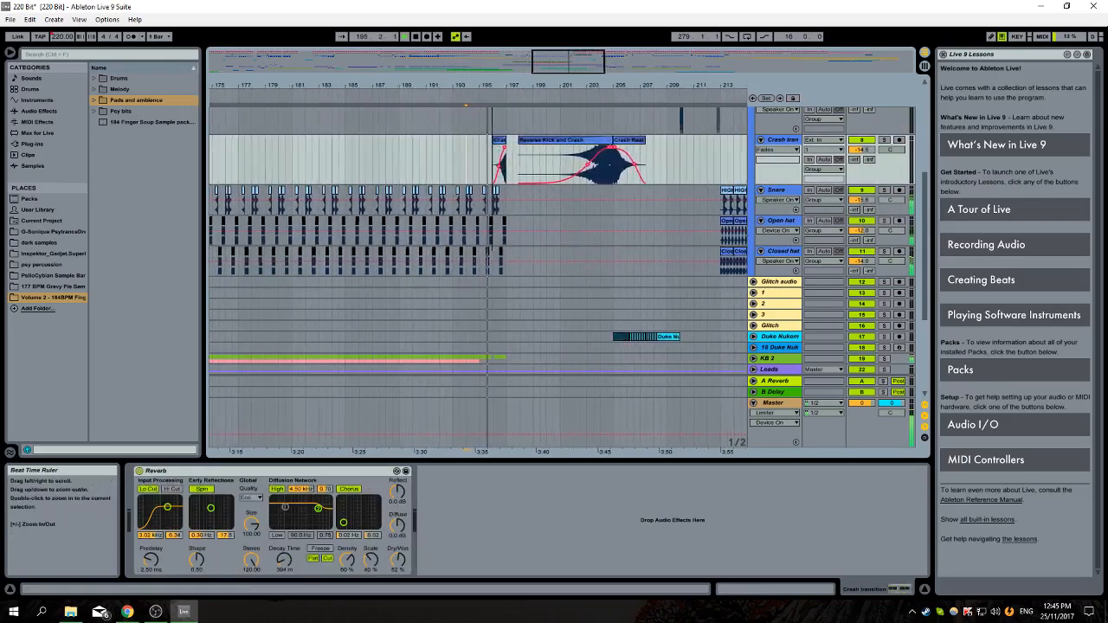
scroll(593, 231, "up", 2)
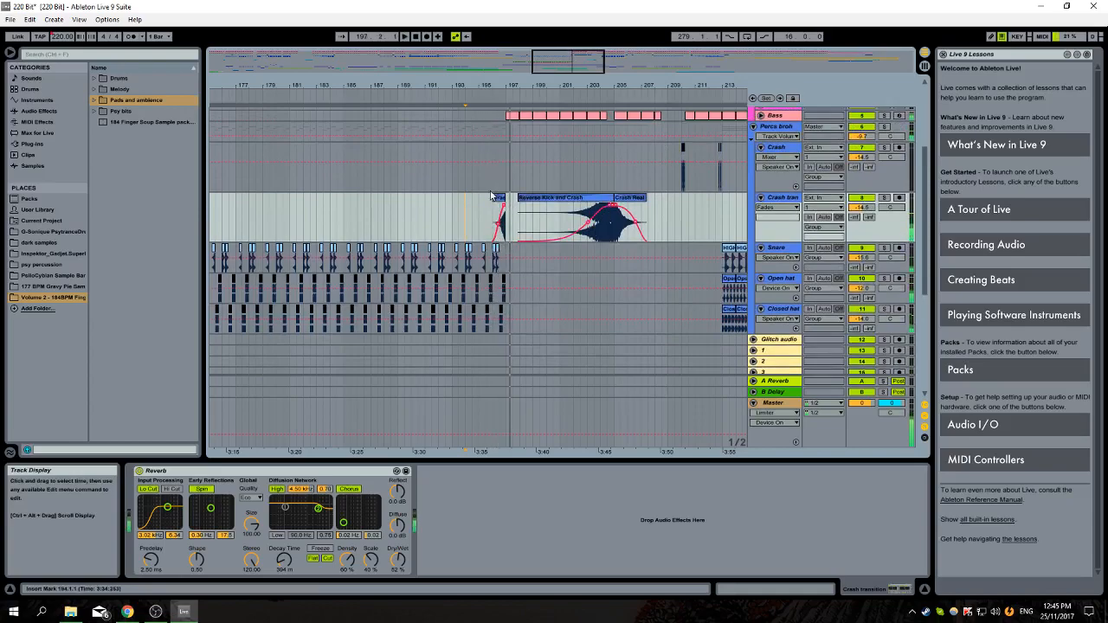
Play the reverse kick and crash transition from 203.1.1, and view the drum arrangement up to bar 235
left_click_drag(638, 88, 577, 92)
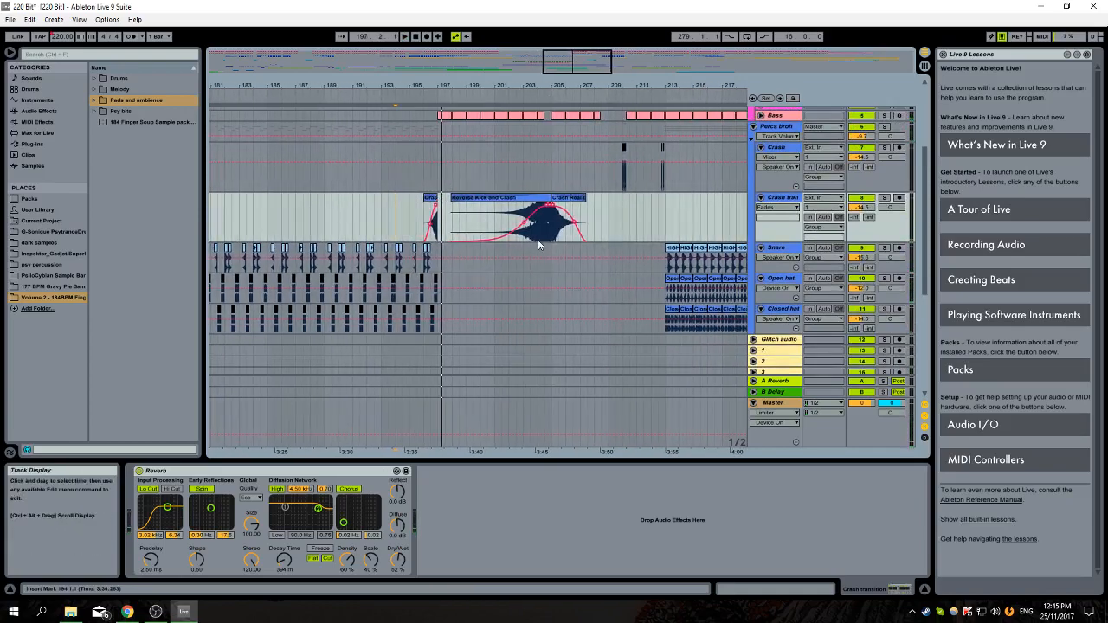
scroll(621, 211, "down", 3)
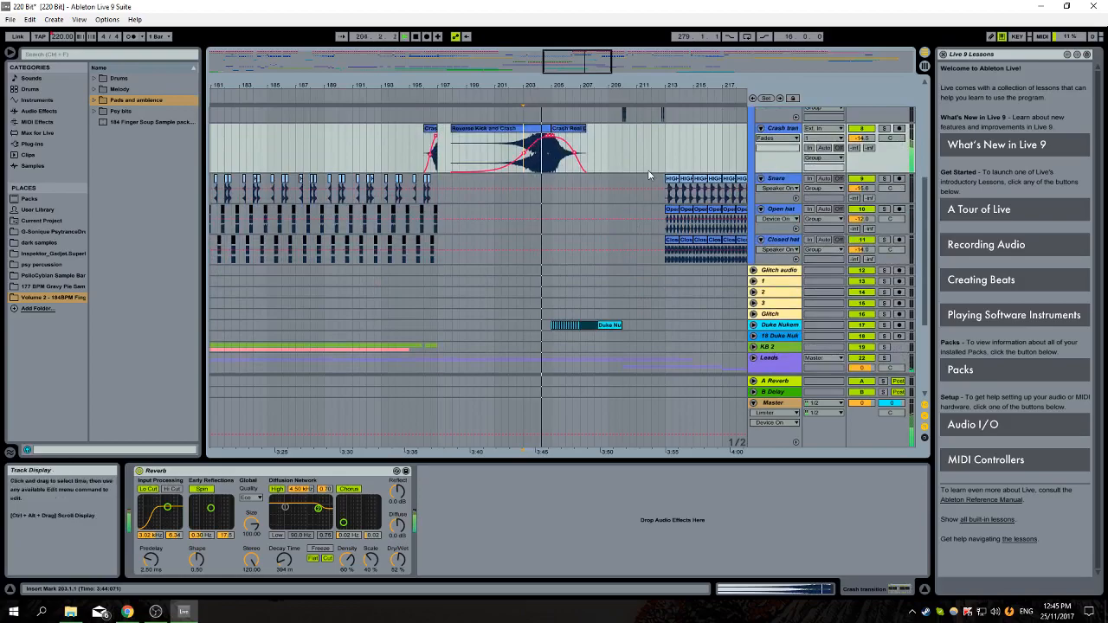
left_click_drag(664, 87, 406, 88)
key("space")
scroll(413, 205, "up", 3)
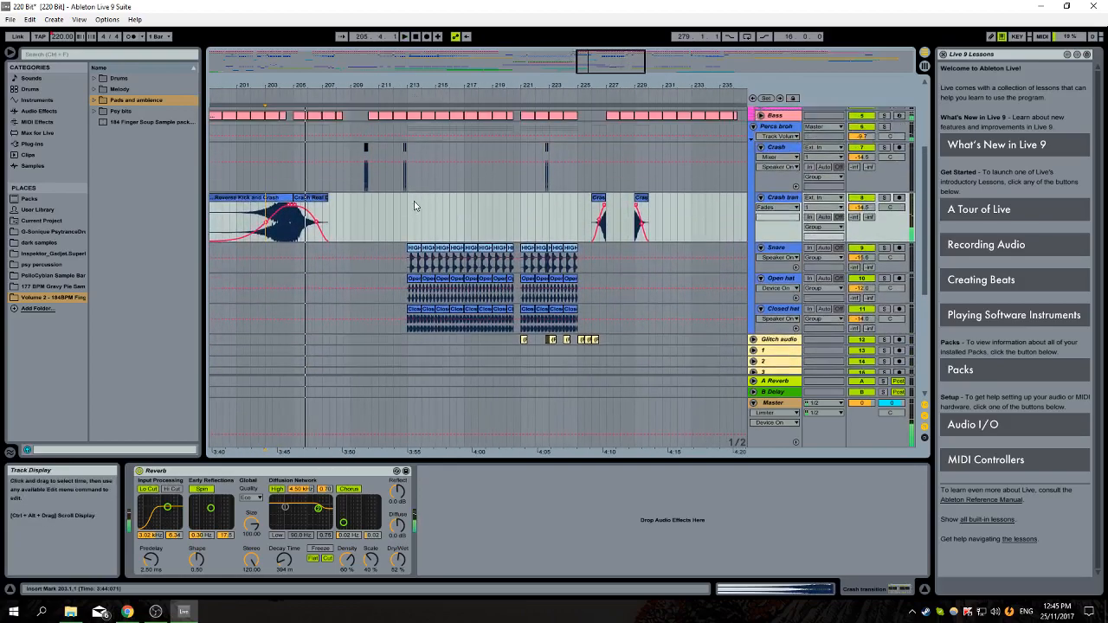
Play the snare fill around bar 223 from 222.3.1 in the full mix and with Snare soloed
left_click(556, 239)
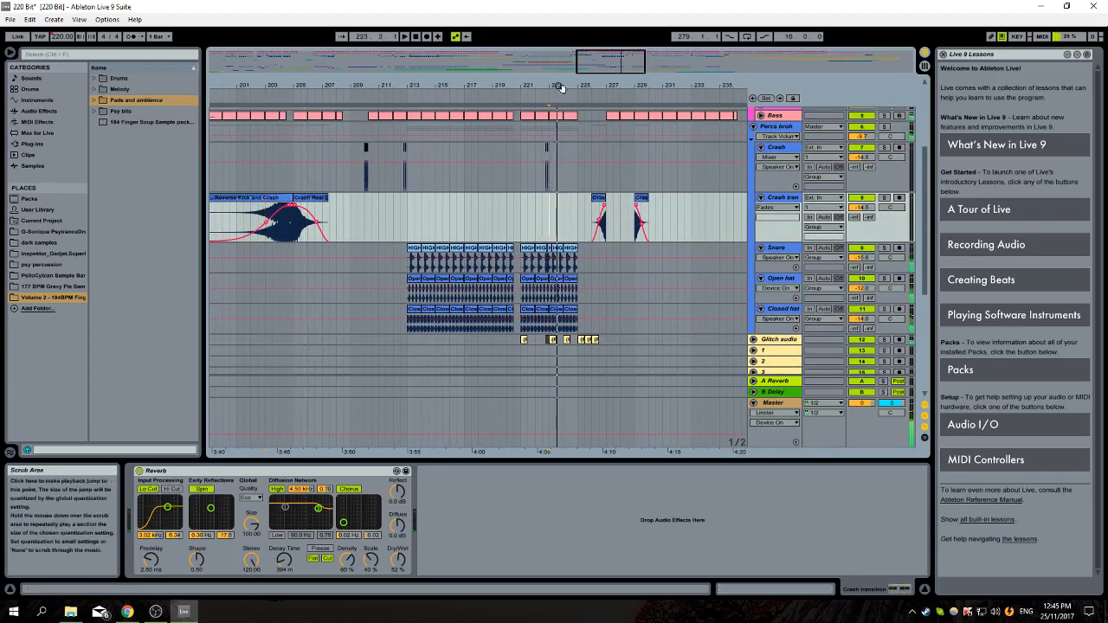
left_click_drag(562, 89, 563, 110)
left_click(538, 231)
key("space")
left_click(884, 248)
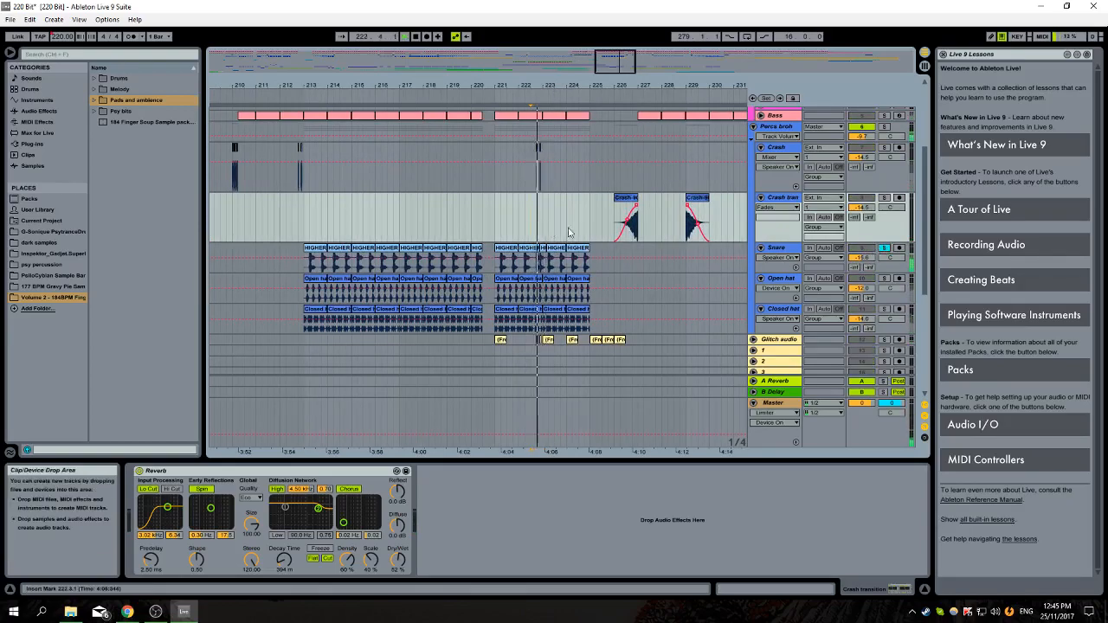
Replay the snare fill around bar 223 with Kick and Bass soloed alongside Snare
scroll(682, 251, "up", 3)
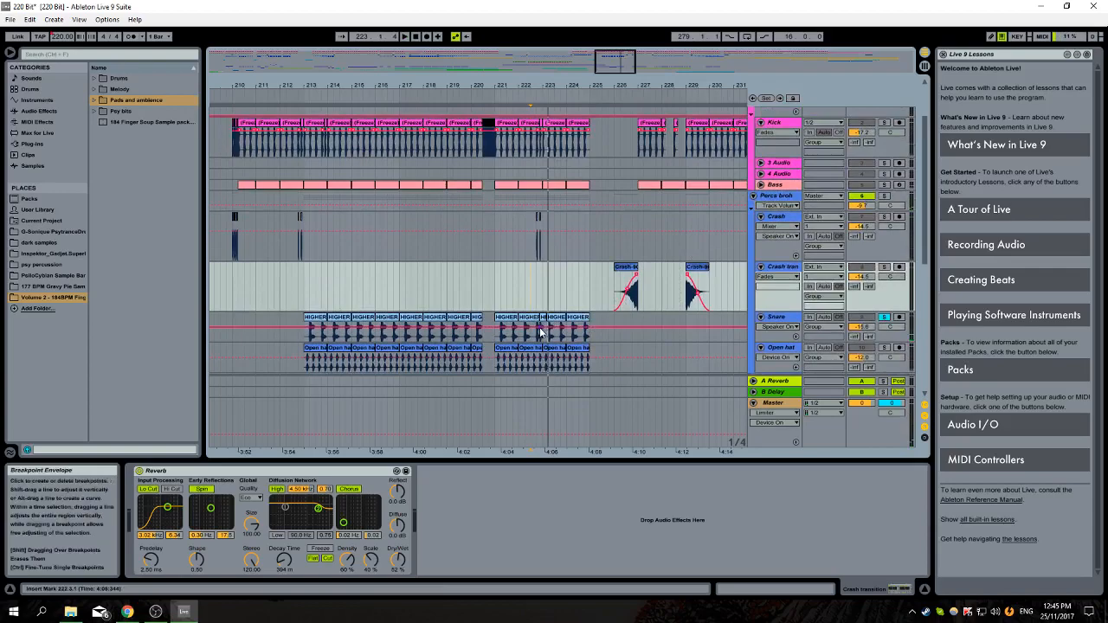
scroll(537, 260, "up", 2)
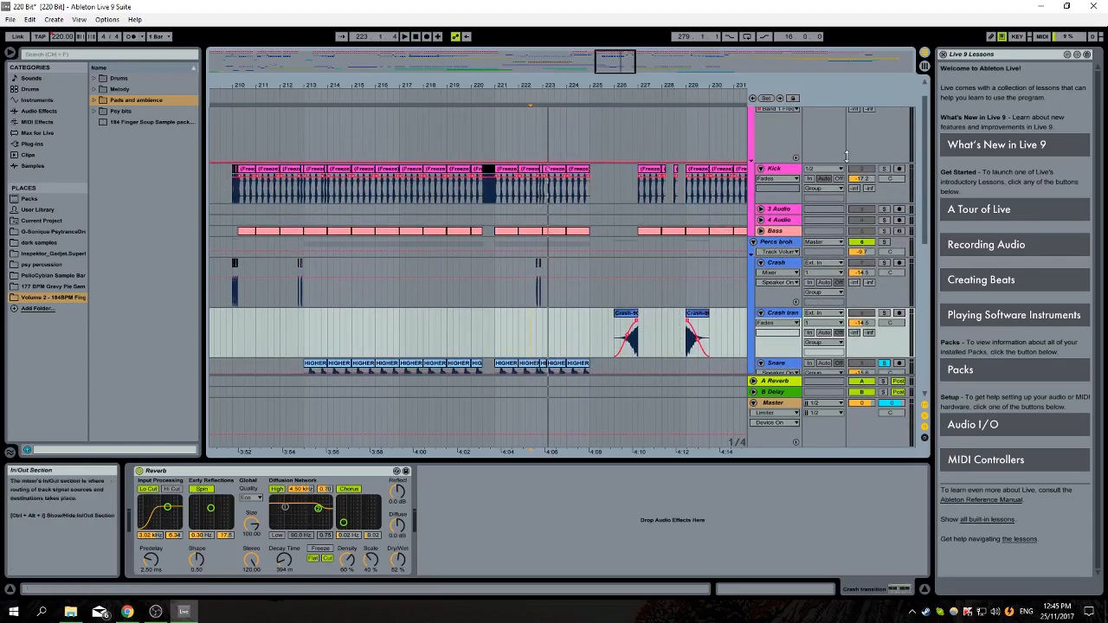
scroll(597, 232, "down", 3)
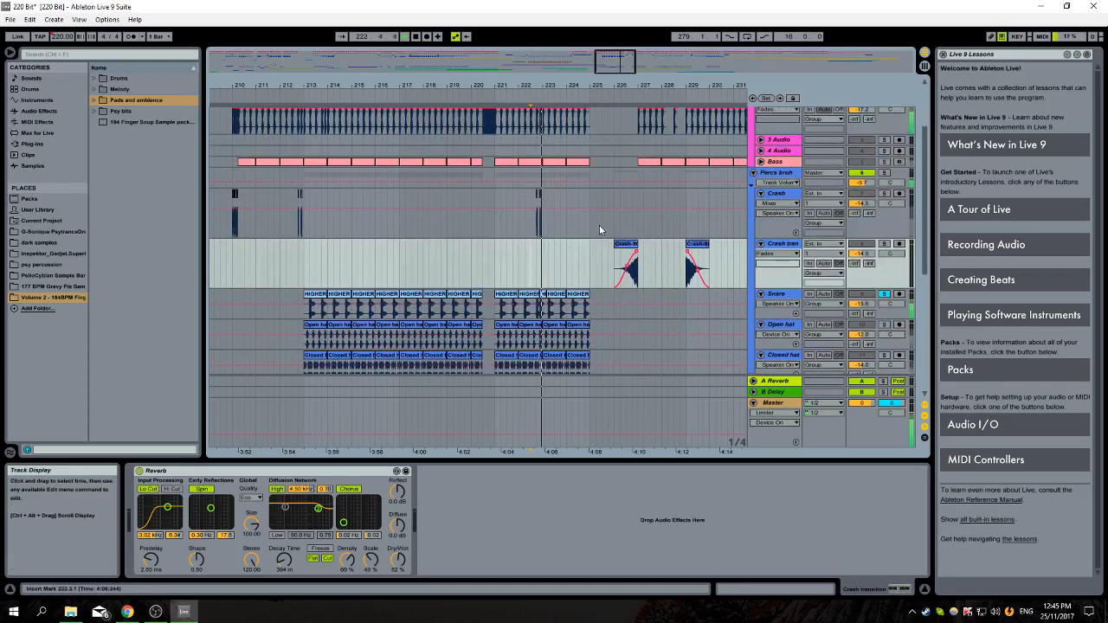
left_click(884, 162)
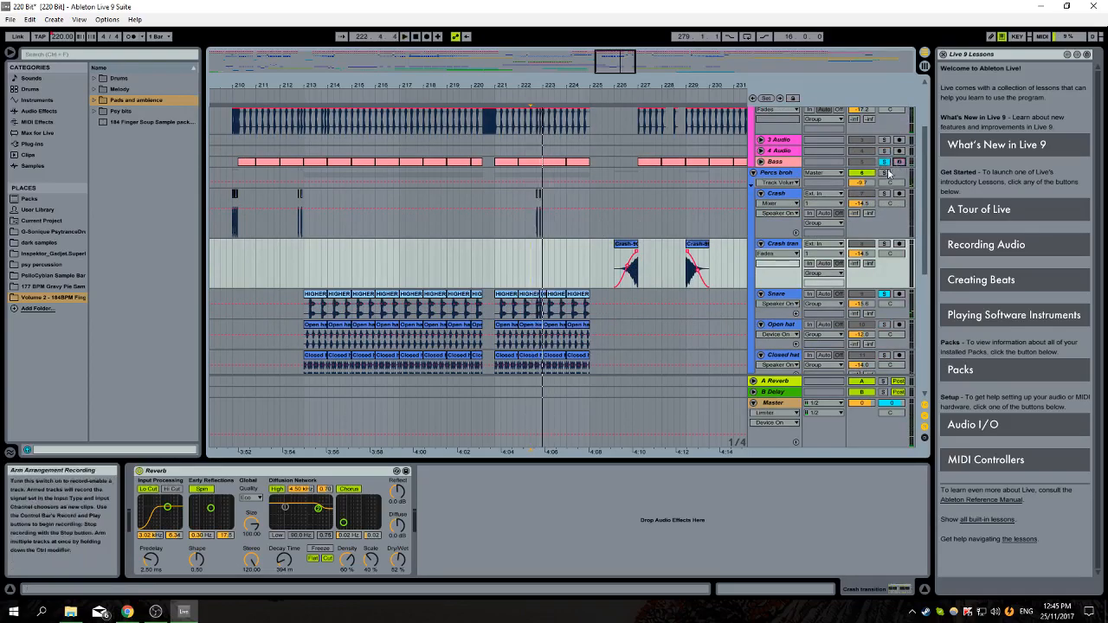
scroll(671, 148, "down", 2)
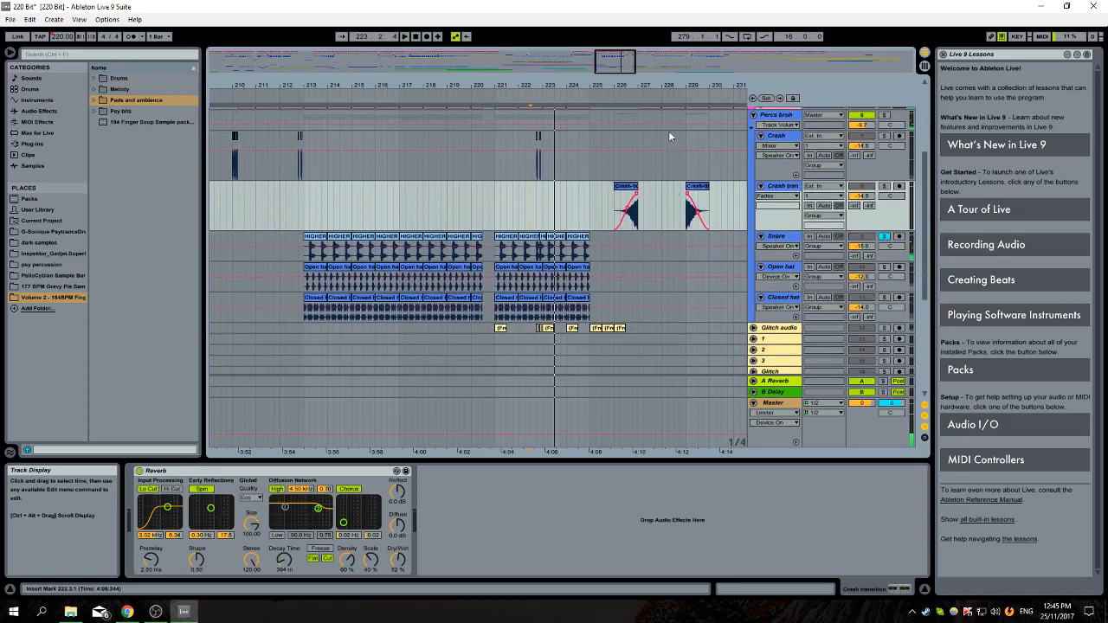
Play the broken snare pattern from 268.1.1 with Kick, Bass and Snare soloed
left_click_drag(691, 89, 329, 89)
left_click(559, 86)
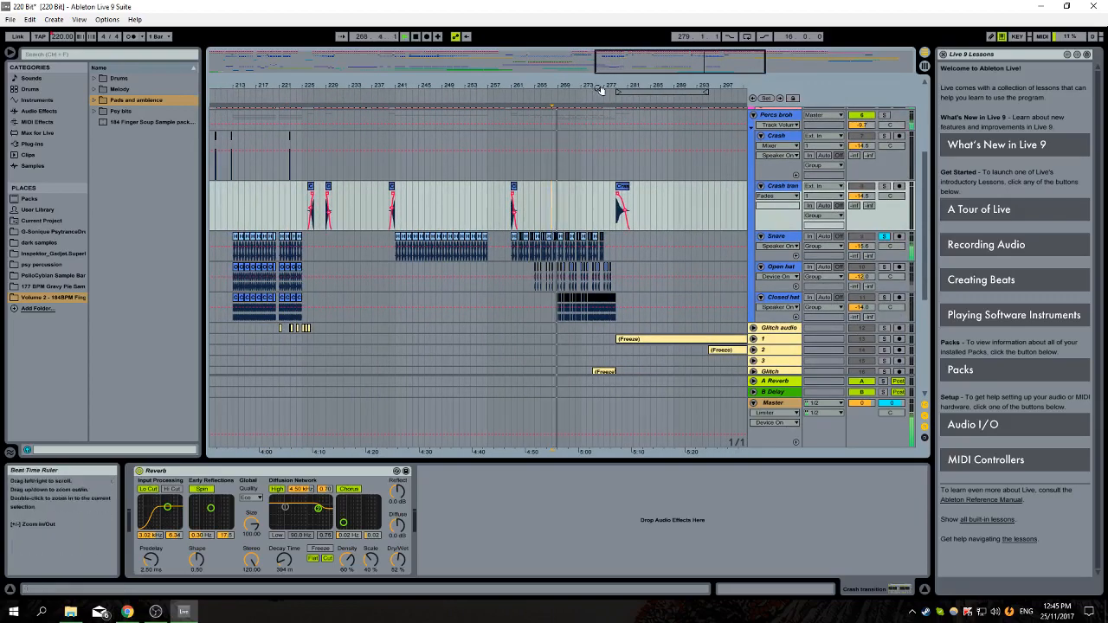
left_click_drag(596, 86, 596, 147)
key("space")
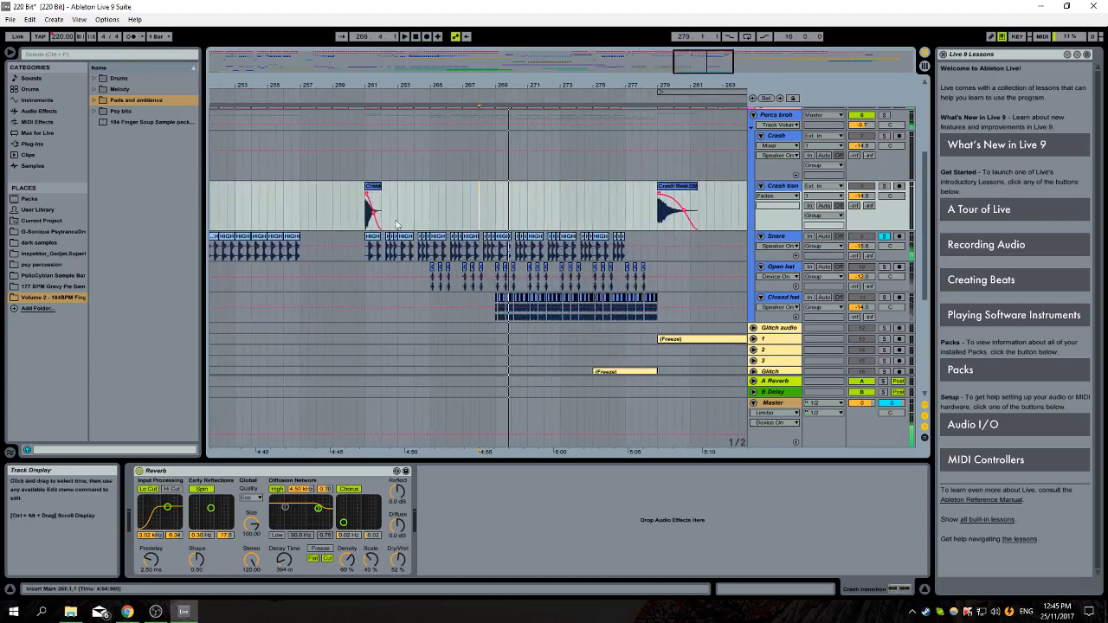
Expand the Bass track and open its MIDI clip at bar 261 to examine the G0 and A0 notes
left_click(360, 283)
scroll(392, 220, "up", 3)
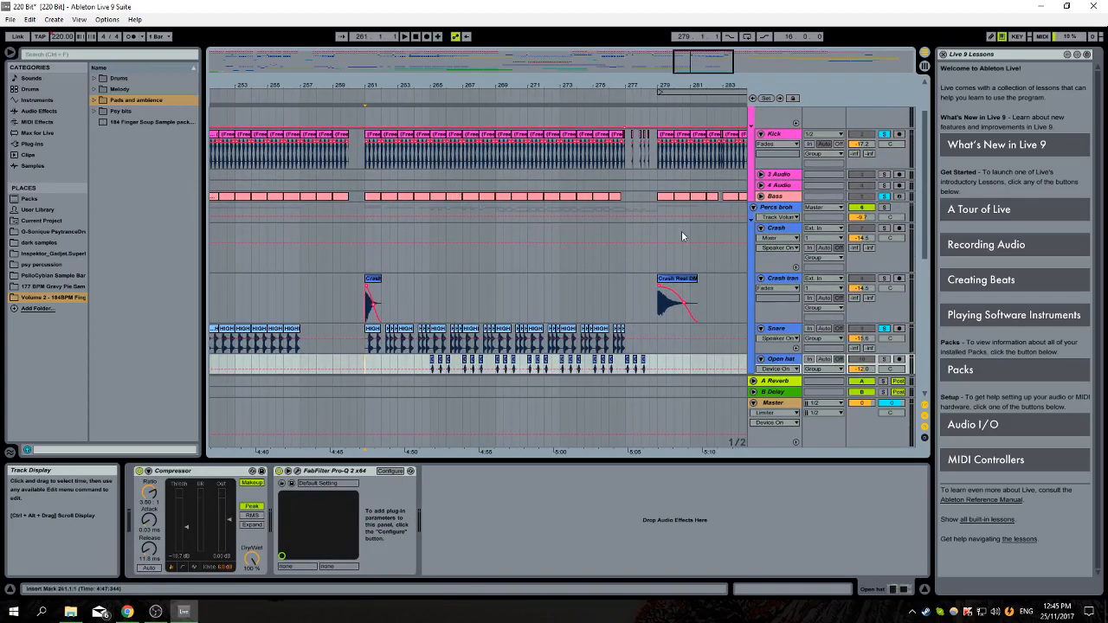
left_click(761, 196)
left_click_drag(482, 85, 779, 173)
scroll(317, 189, "up", 1)
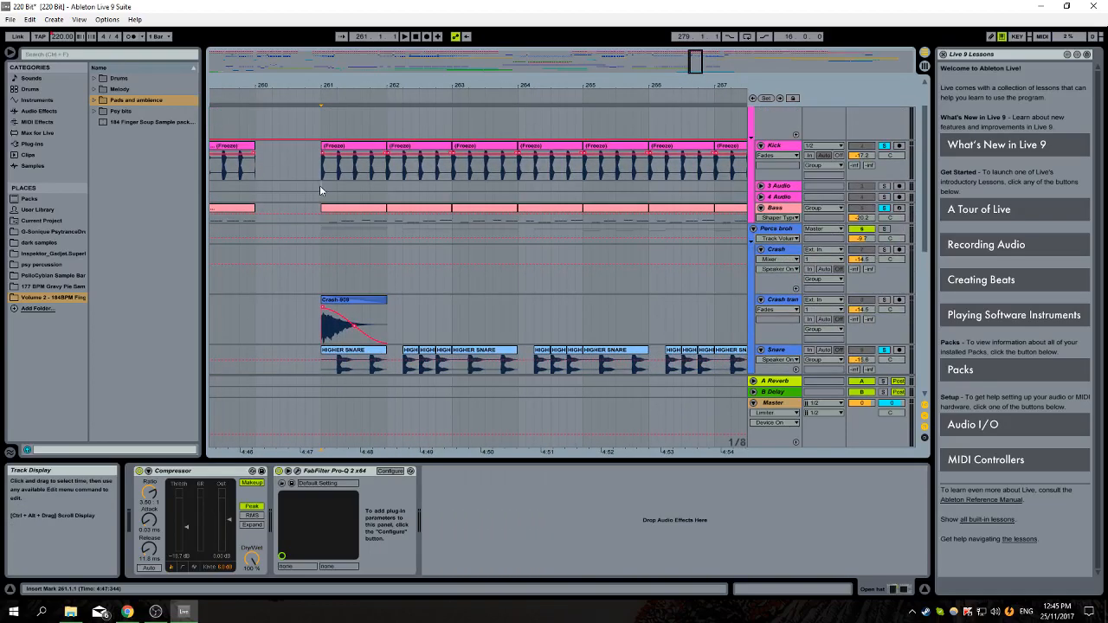
left_click(321, 185)
scroll(323, 187, "up", 1)
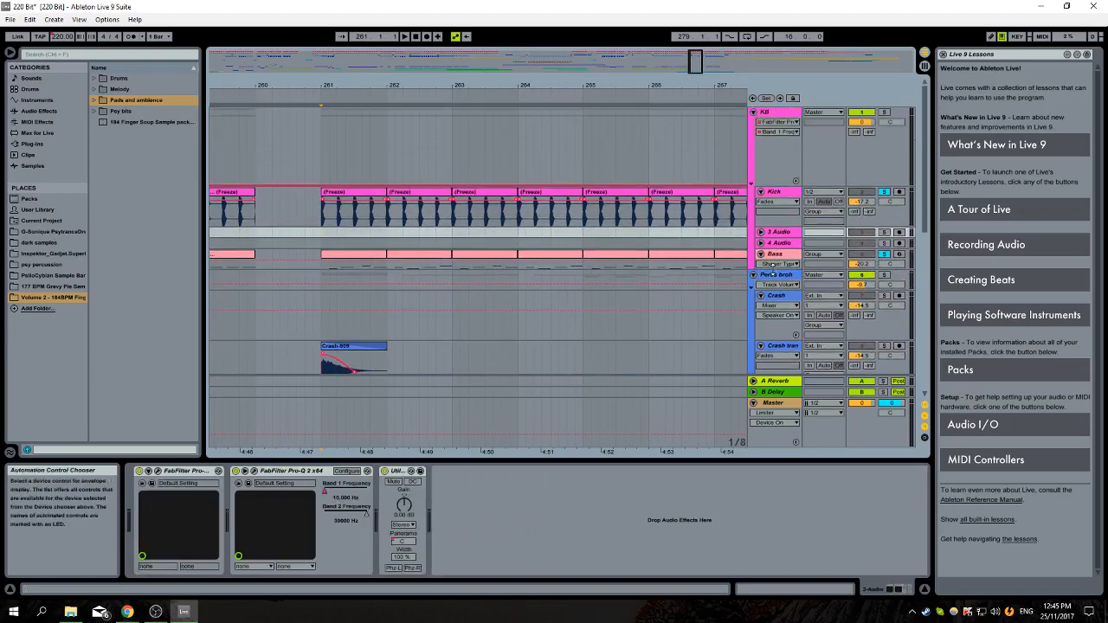
left_click(762, 254)
left_click(338, 314)
double_click(355, 255)
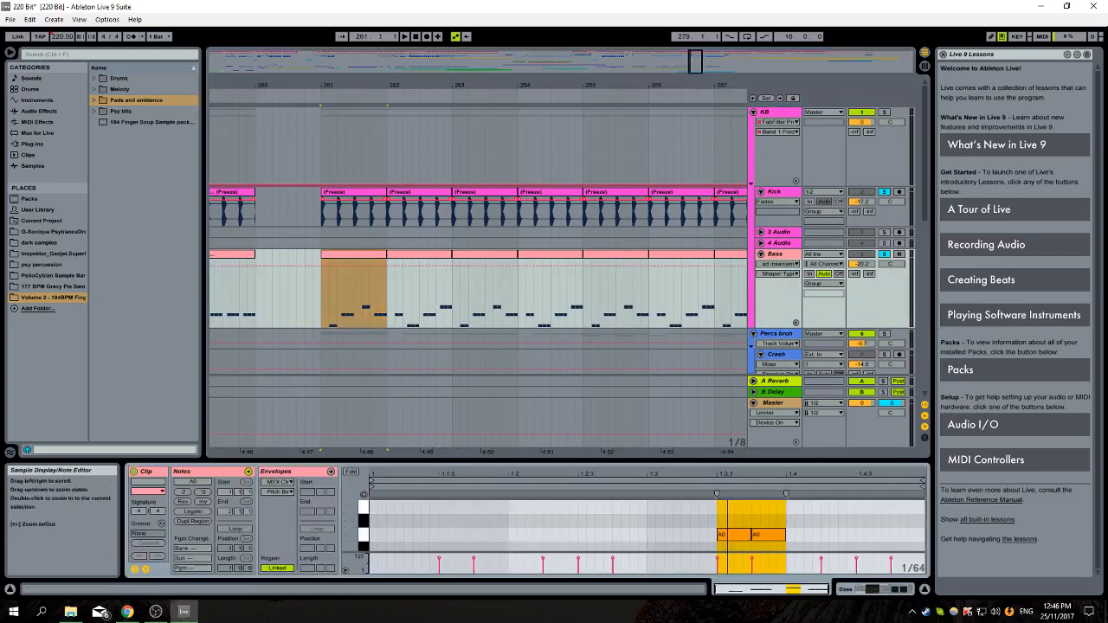
scroll(664, 532, "down", 4)
scroll(546, 521, "up", 2)
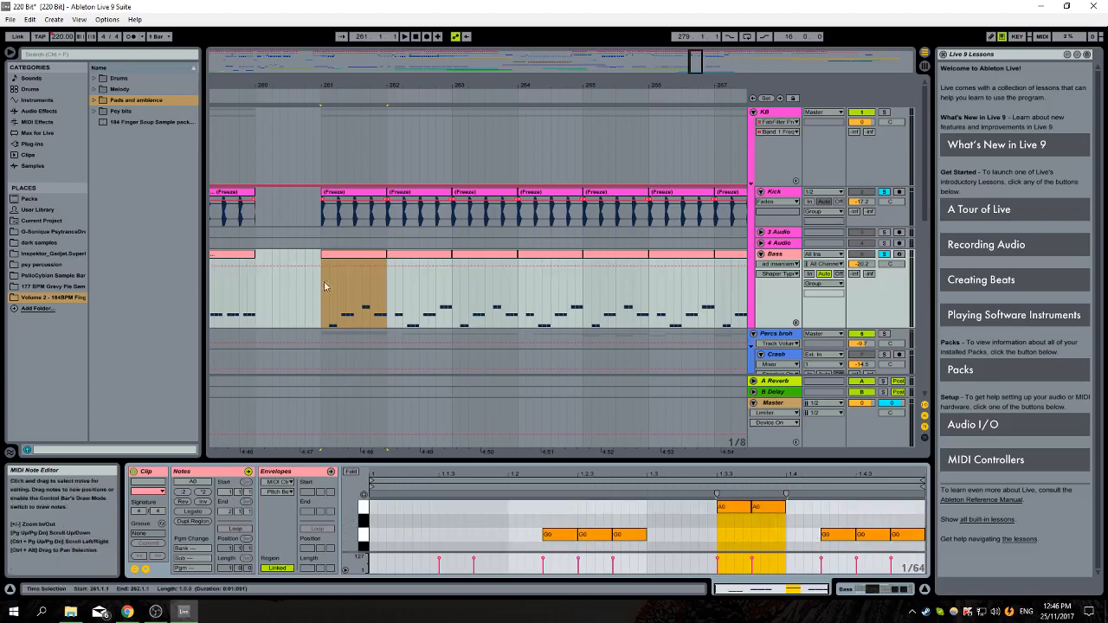
Play the kick and bass pattern from 261.1.1 with the KB group soloed
left_click(361, 254)
left_click(330, 310)
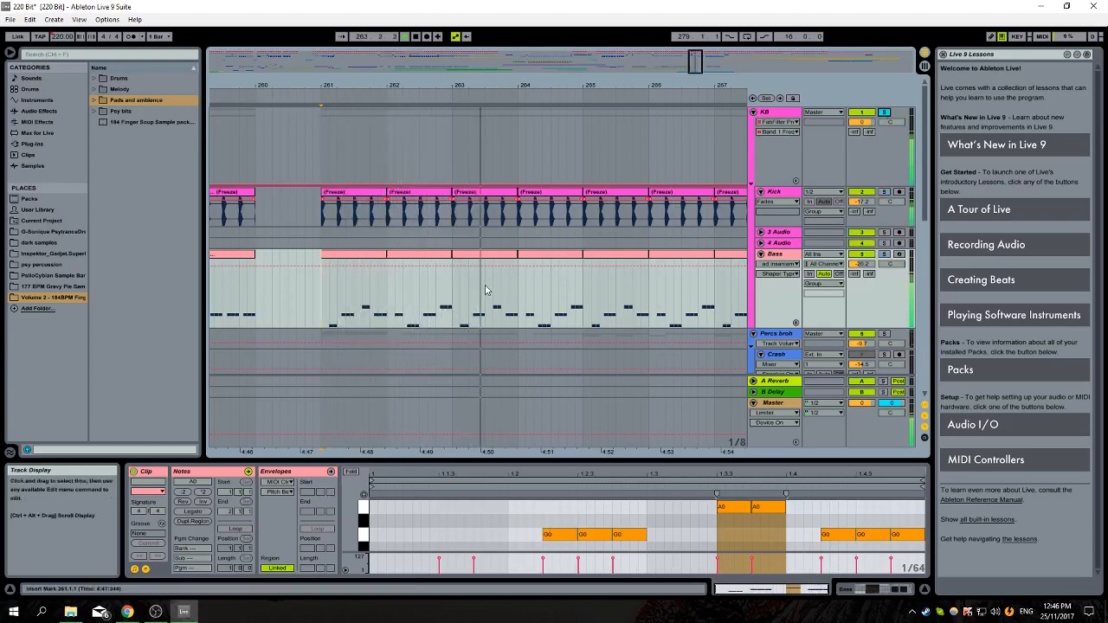
scroll(586, 299, "down", 1)
scroll(585, 298, "down", 5)
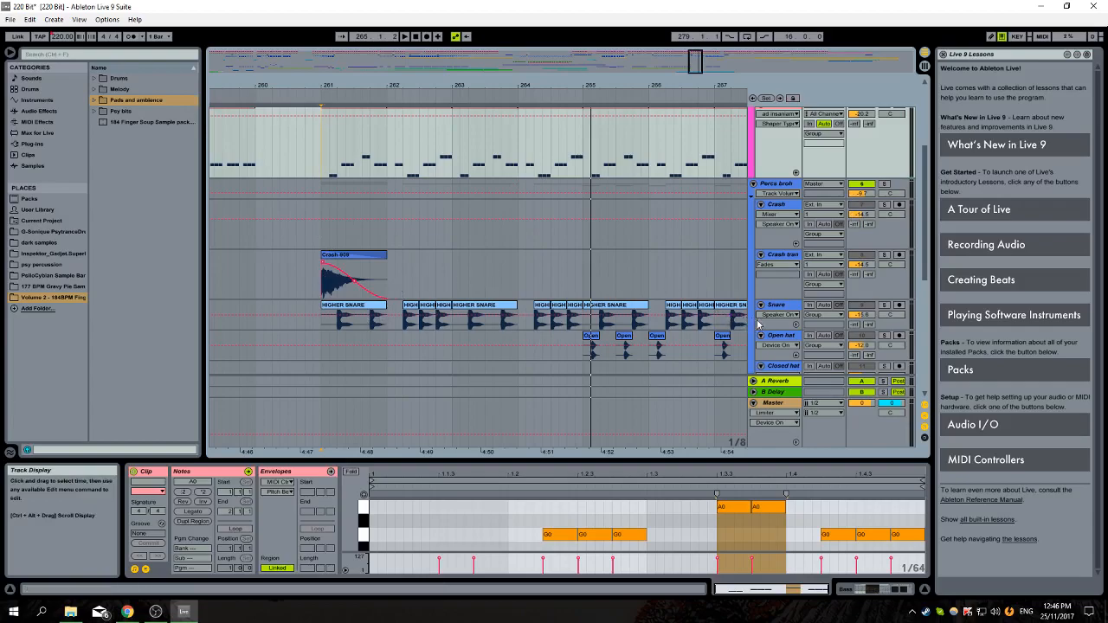
Solo Snare alongside the kick and bass group and play the broken snare pattern from 261.1.1
scroll(337, 303, "down", 1)
left_click(322, 302)
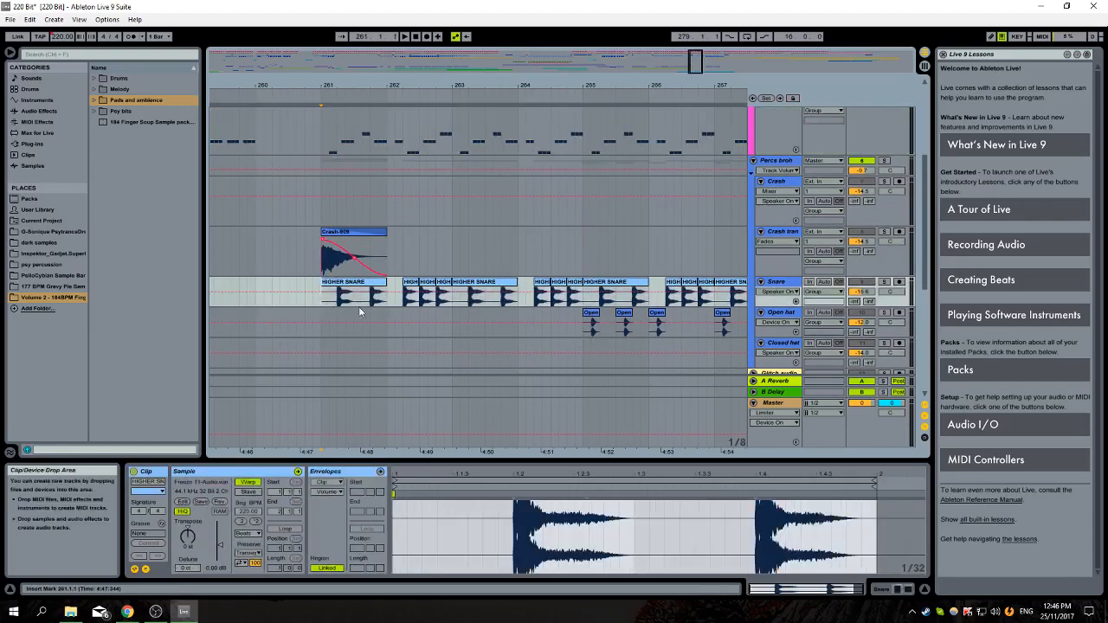
left_click(879, 276)
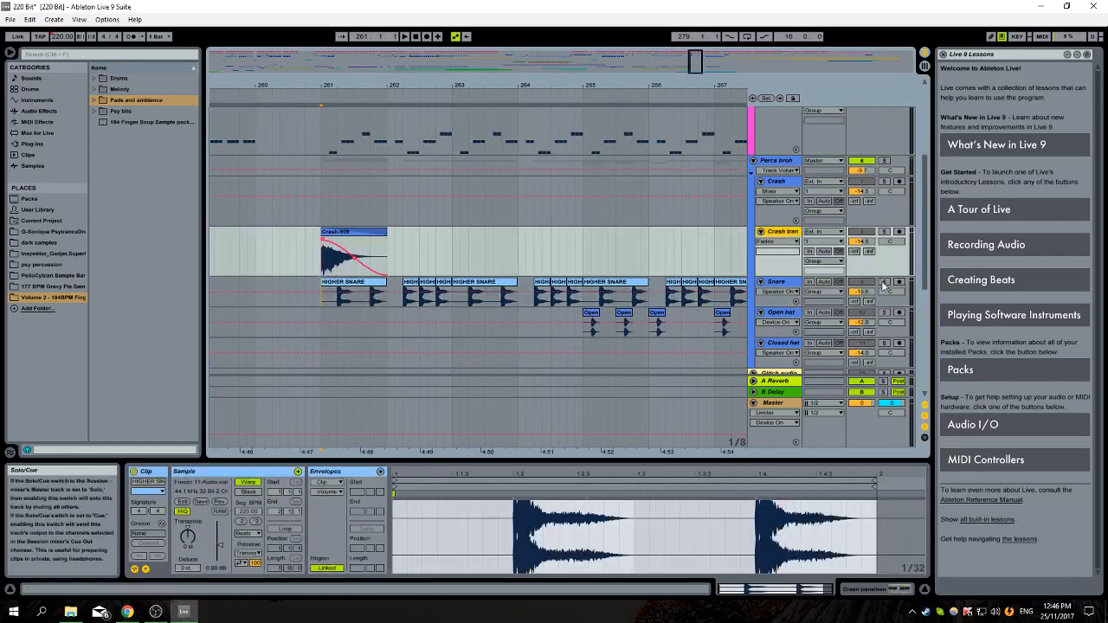
key("space")
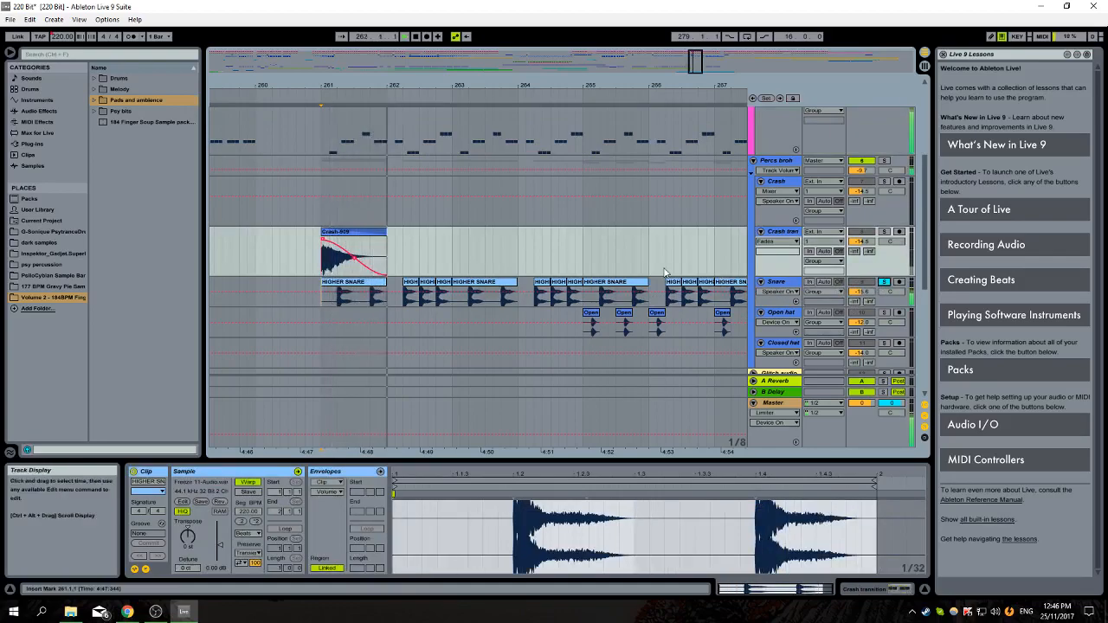
Compare the snare hits with the bass notes around bar 262, and replay the section from 261.1.1
scroll(398, 170, "up", 3)
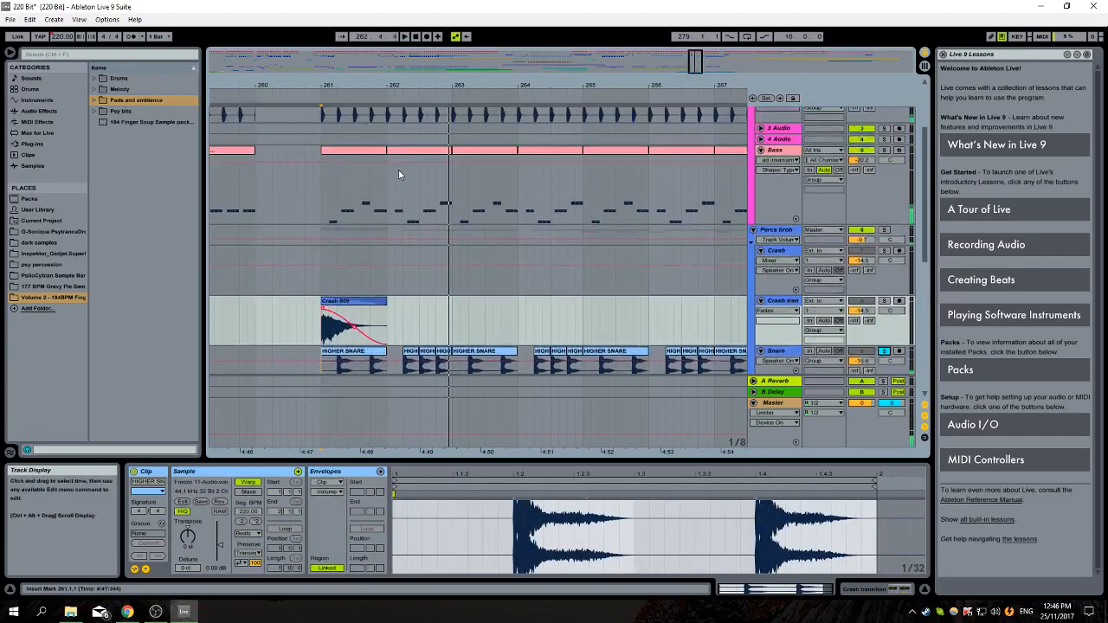
scroll(411, 329, "down", 2)
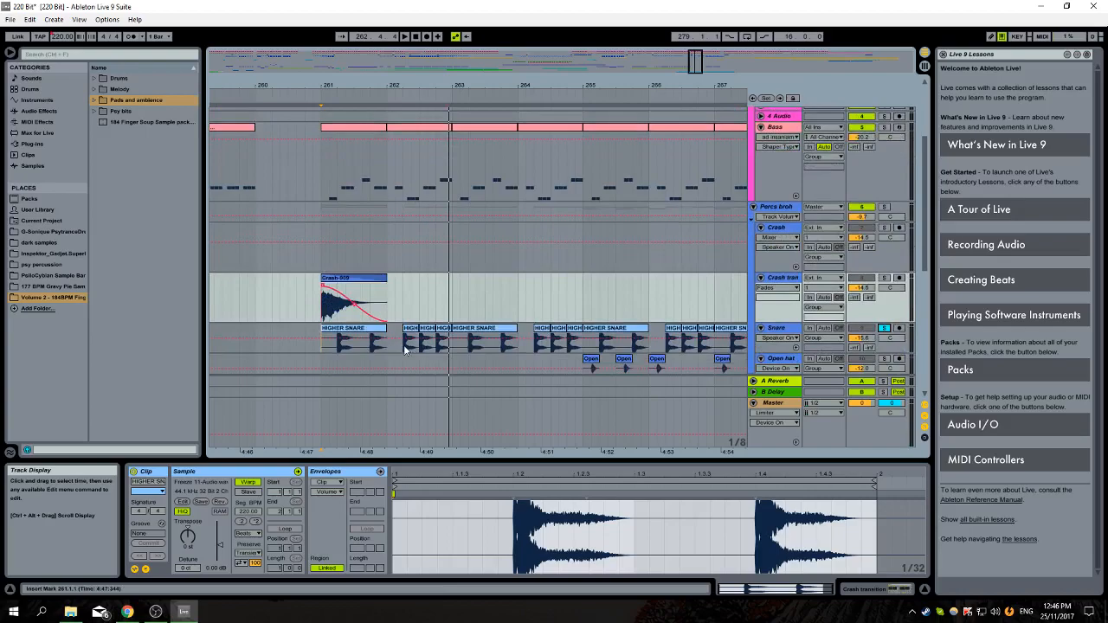
scroll(477, 345, "down", 1)
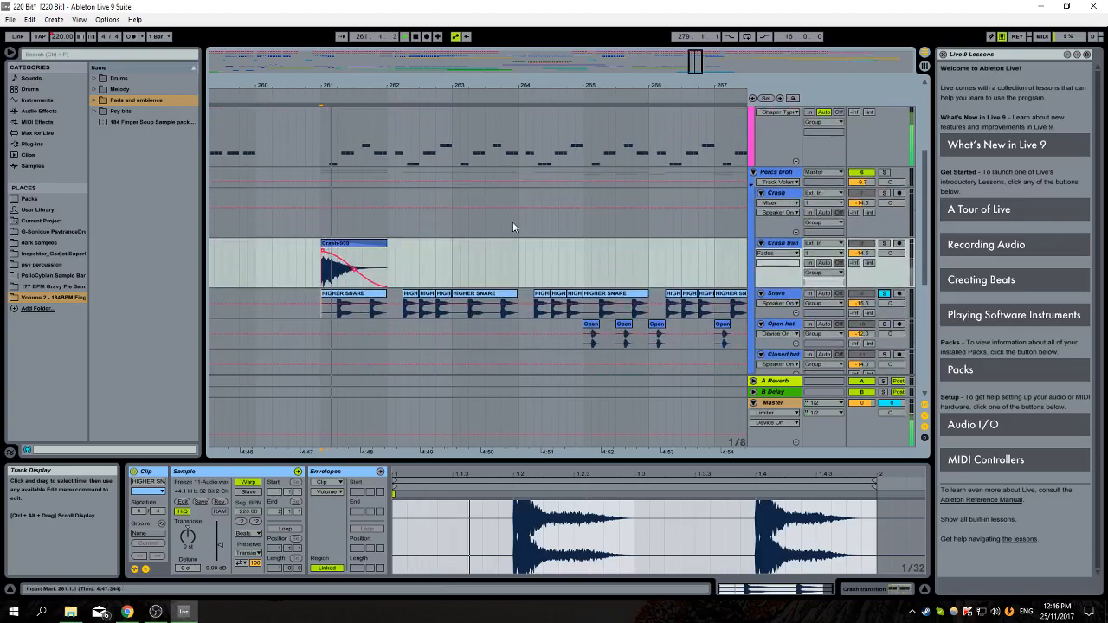
scroll(546, 208, "down", 1)
left_click_drag(635, 81, 634, 63)
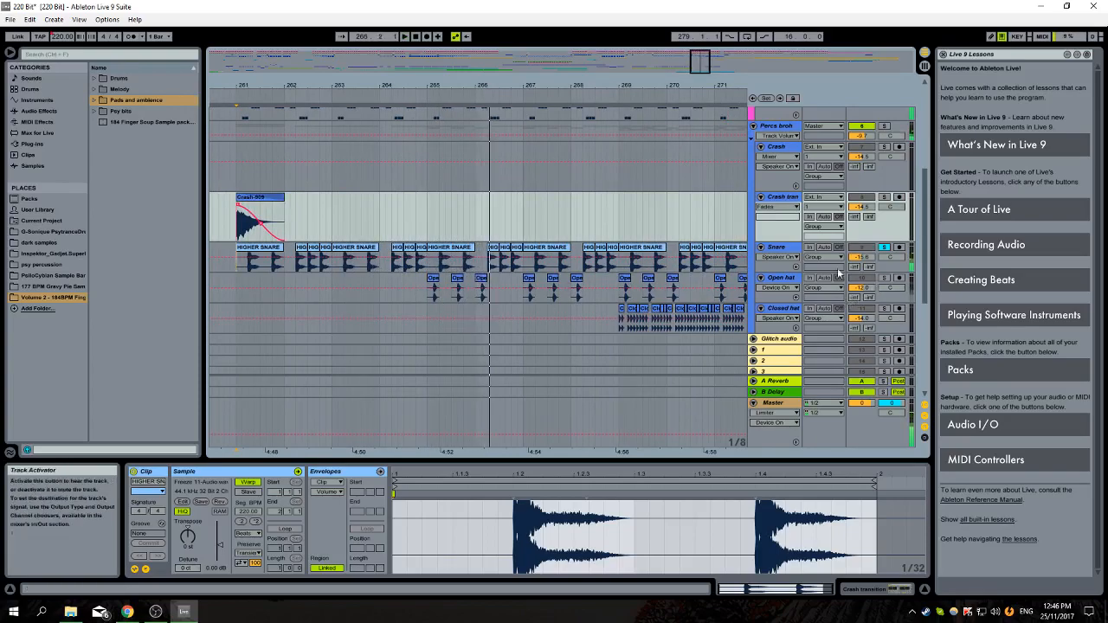
Examine the snare hits around bar 265, and play the open hat entry with Open hat soloed alongside Snare, Kick and Bass
left_click_drag(439, 271, 424, 271)
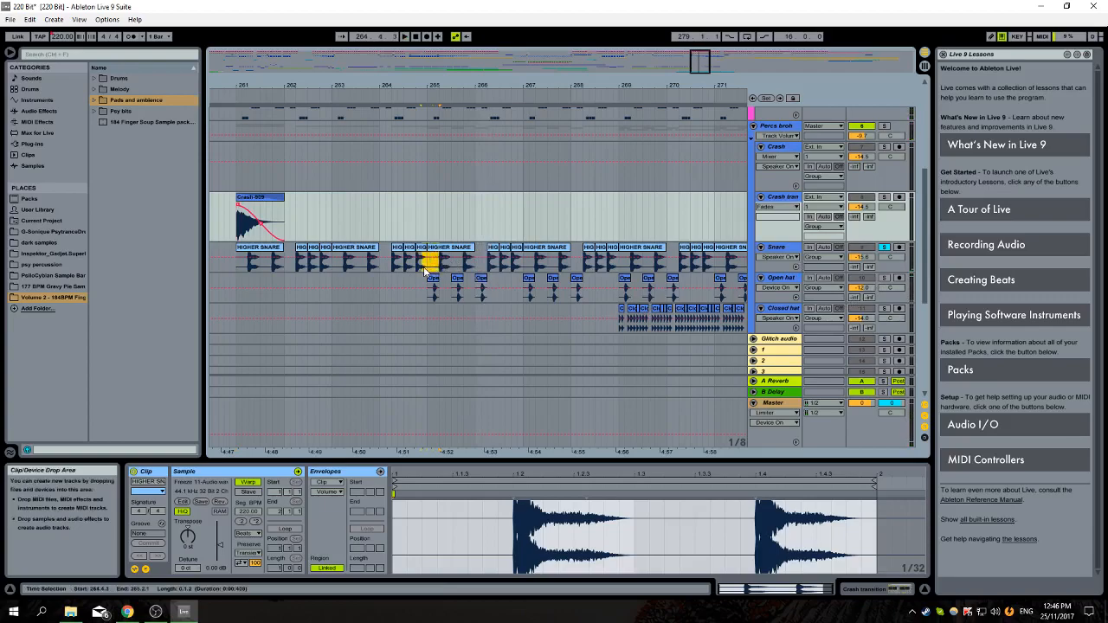
left_click(459, 270)
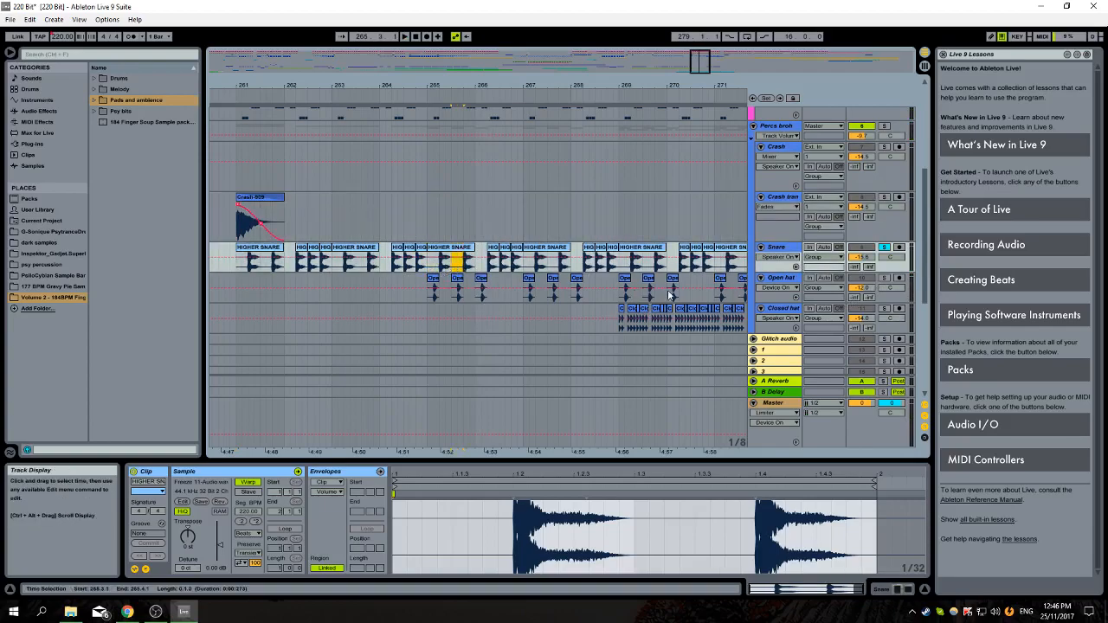
left_click(413, 288)
key("space")
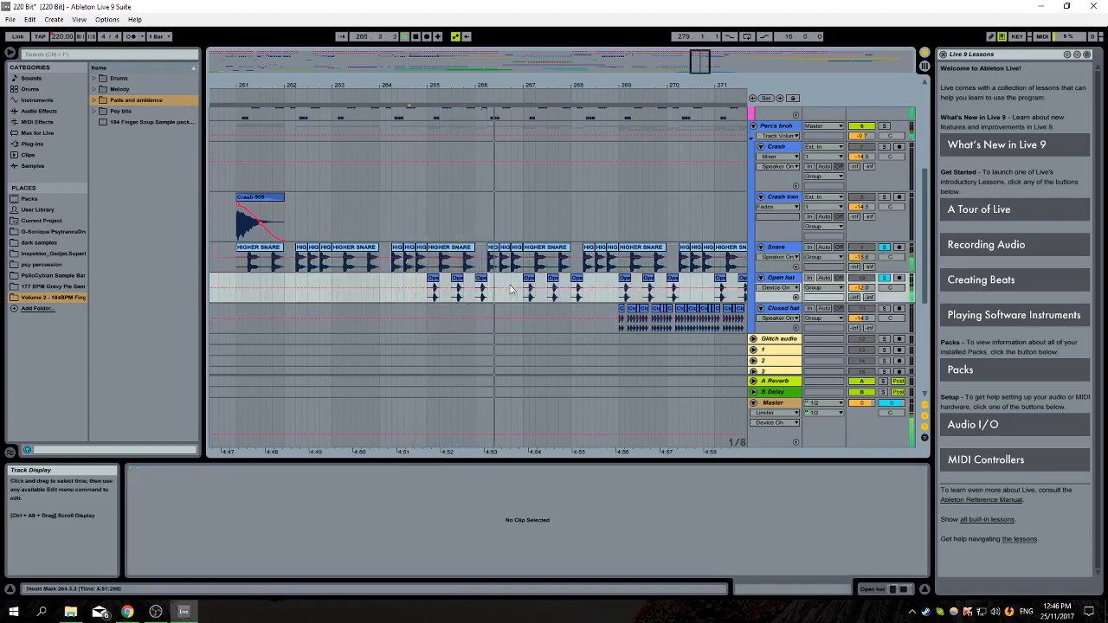
left_click_drag(655, 86, 453, 90)
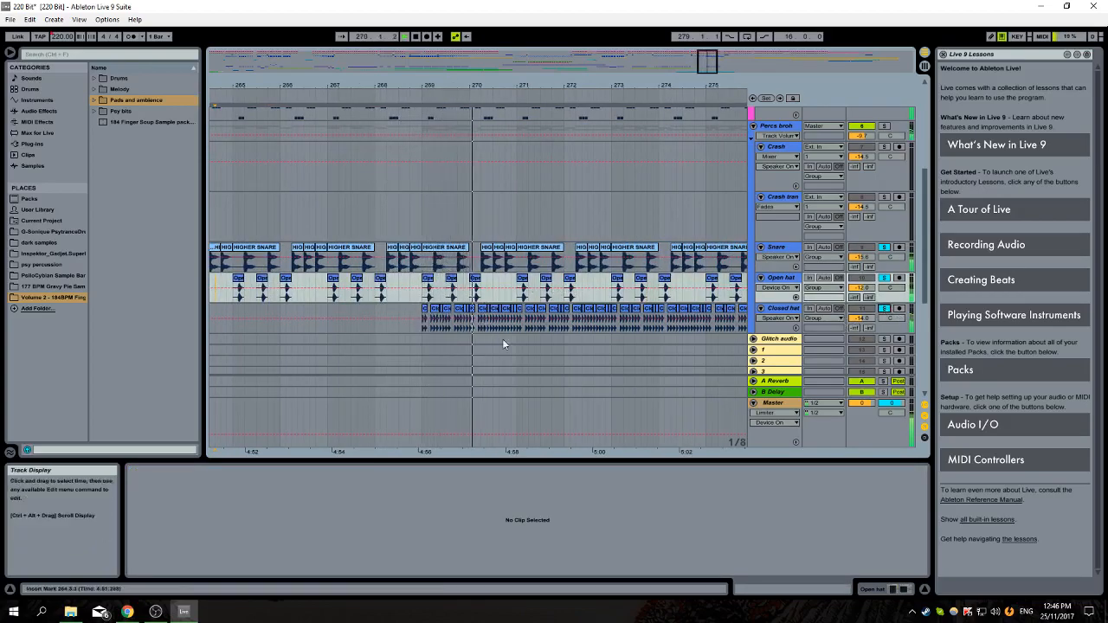
Examine how the open and closed hat clips interlock at bar 269, and play the closed hat roll from 269.1.1
left_click_drag(437, 98, 431, 165)
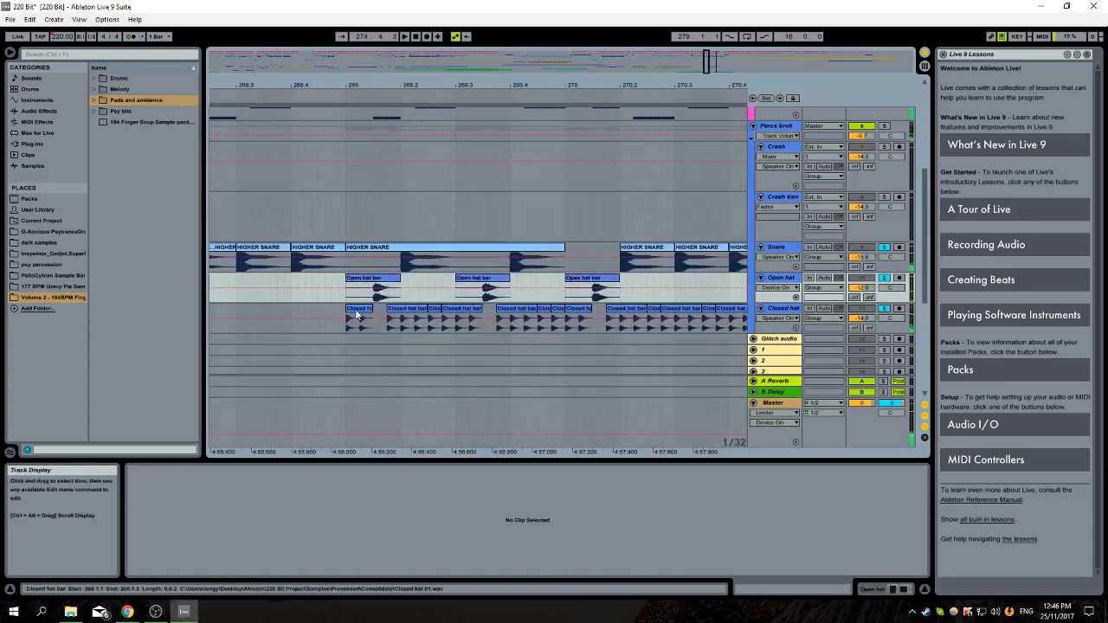
left_click_drag(349, 299, 371, 302)
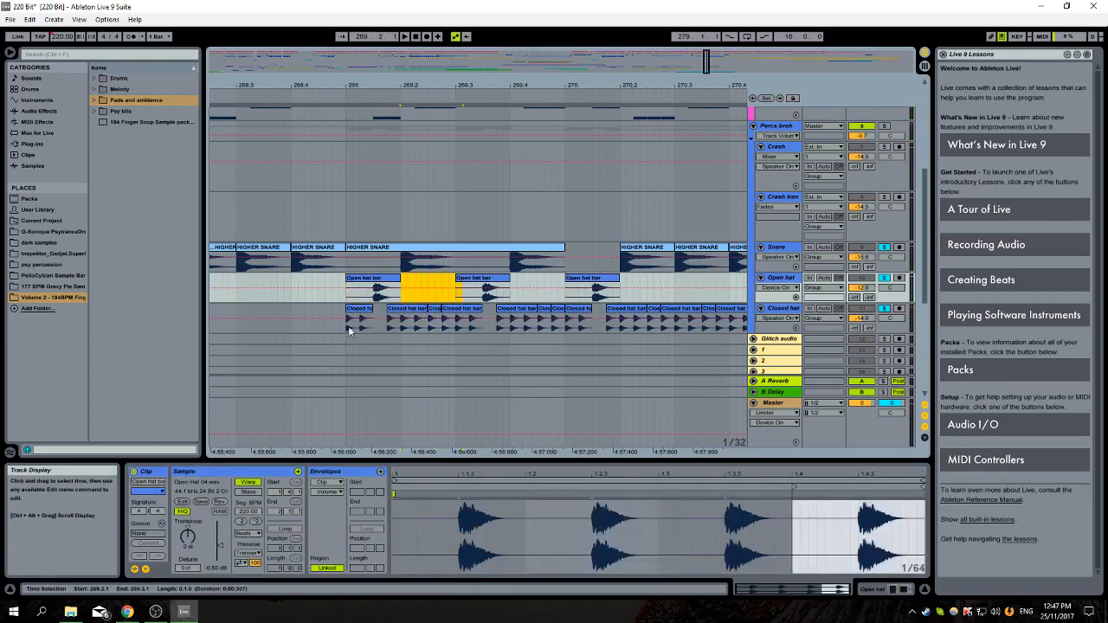
left_click_drag(346, 324, 358, 324)
key("space")
left_click_drag(688, 89, 364, 89)
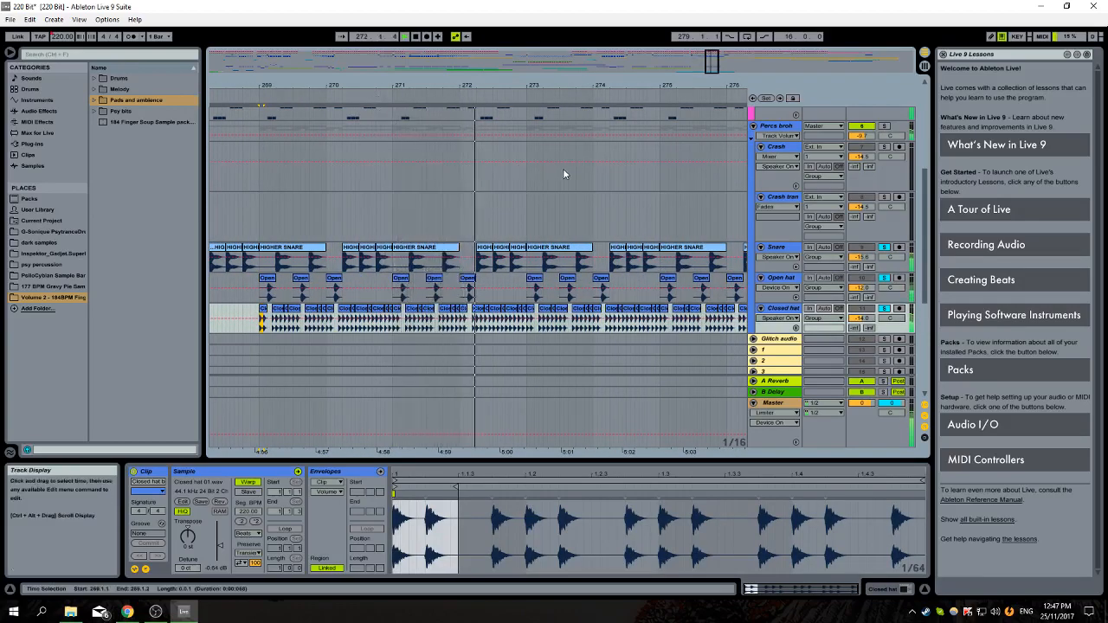
left_click_drag(621, 86, 434, 47)
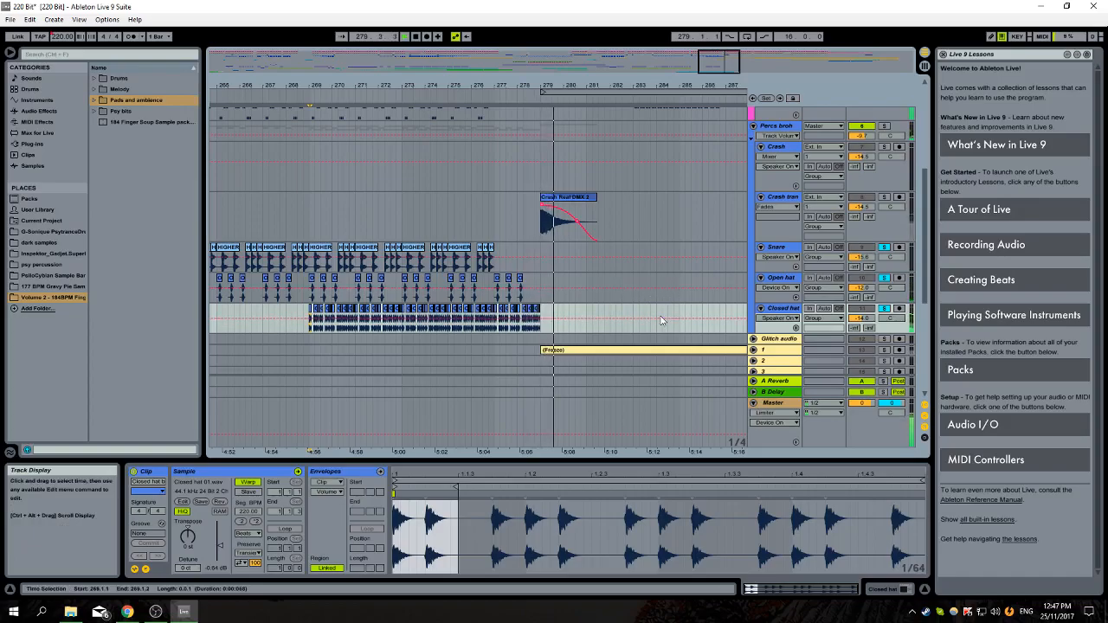
Solo track 1 below Glitch audio and play its frozen clip from 279.1.1
scroll(654, 315, "up", 4)
scroll(648, 317, "down", 5)
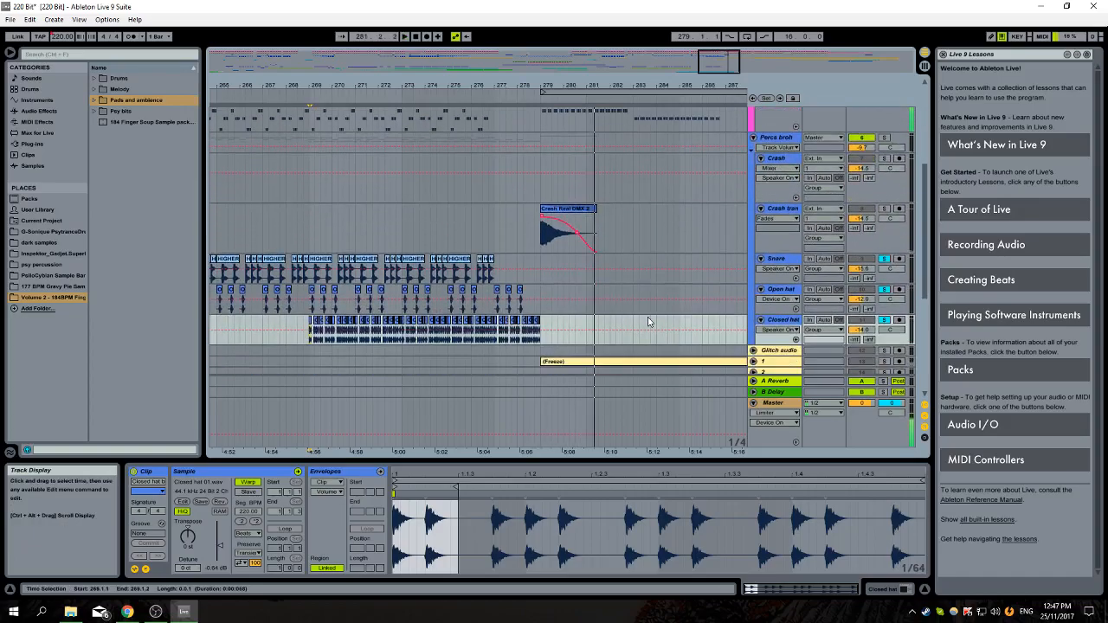
left_click(885, 292)
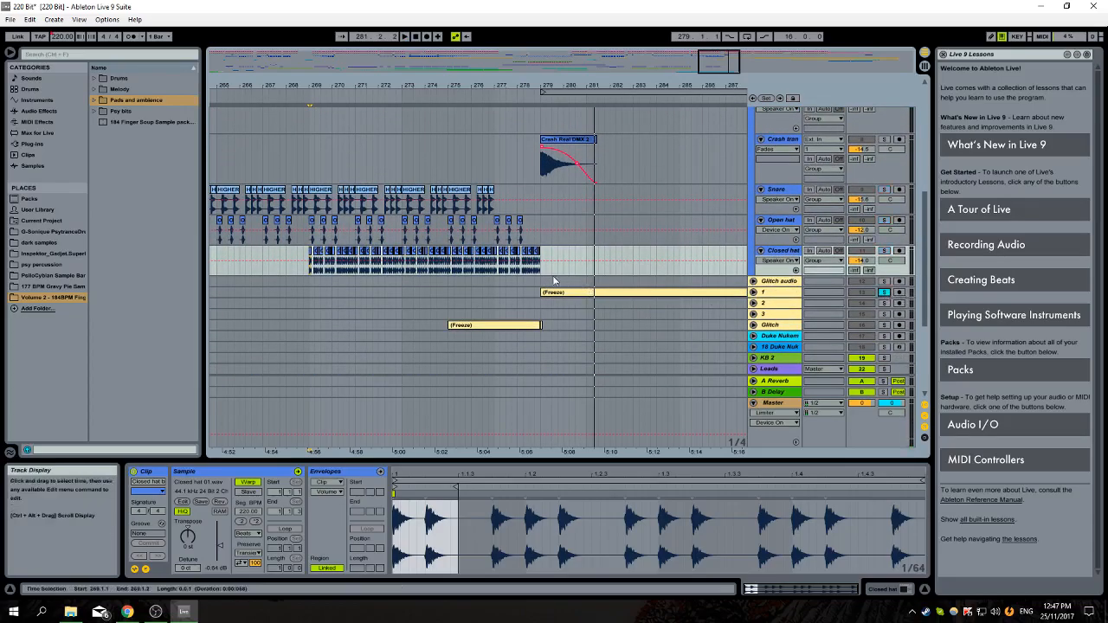
left_click(542, 282)
key("space")
scroll(697, 301, "down", 3)
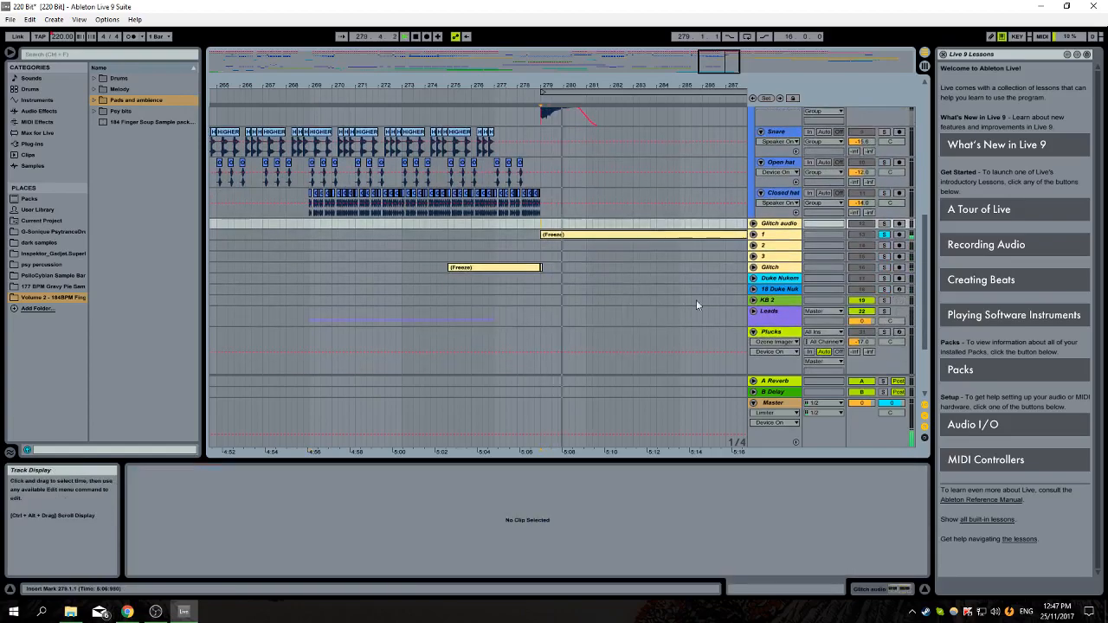
Expand track 1 and play from 279.1.1 while toggling solo on Glitch audio
left_click(753, 234)
scroll(705, 262, "down", 2)
scroll(715, 232, "up", 2)
left_click(884, 189)
key("space")
key("space")
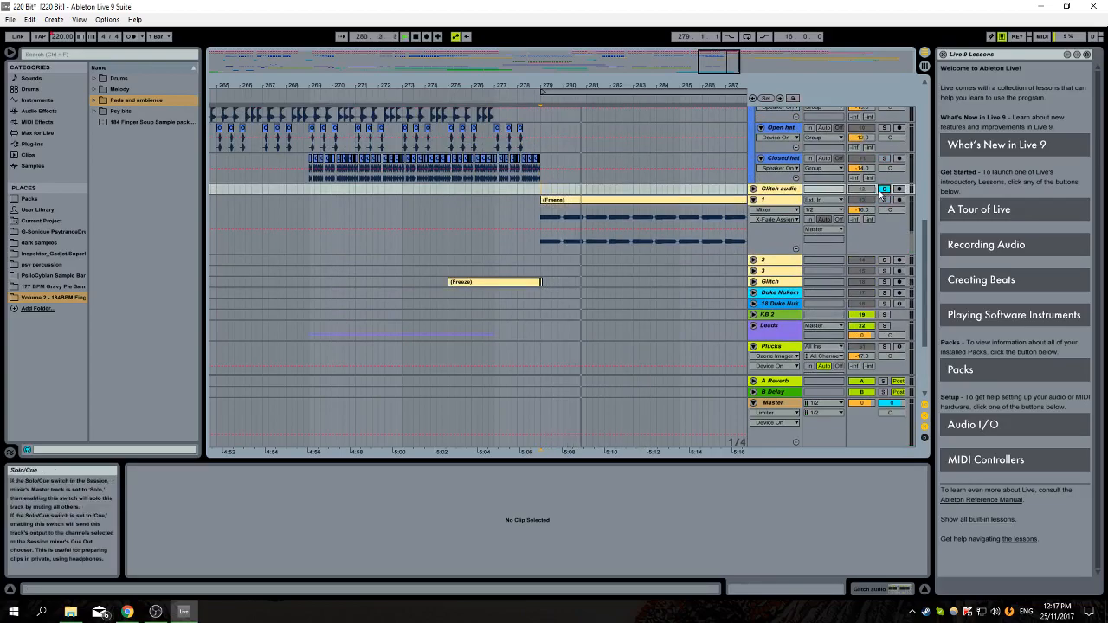
left_click(884, 189)
key("space")
key("space")
left_click(884, 188)
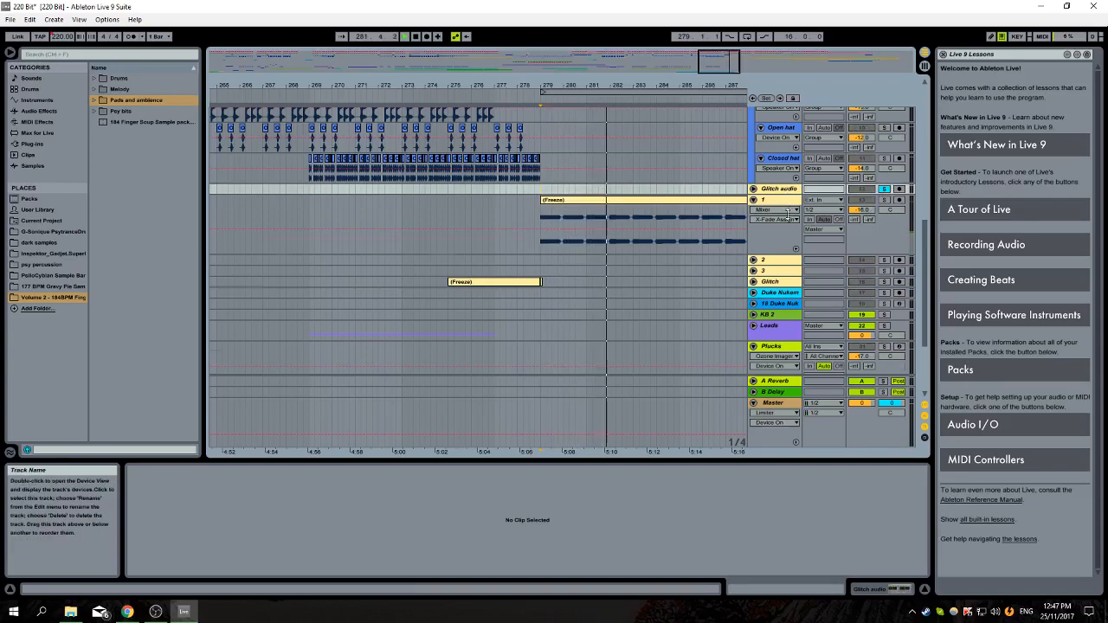
Expand the Glitch audio track, stop playback, and inspect the frozen clips on track 1 and Glitch around bar 279
left_click(754, 188)
left_click(594, 232)
key("space")
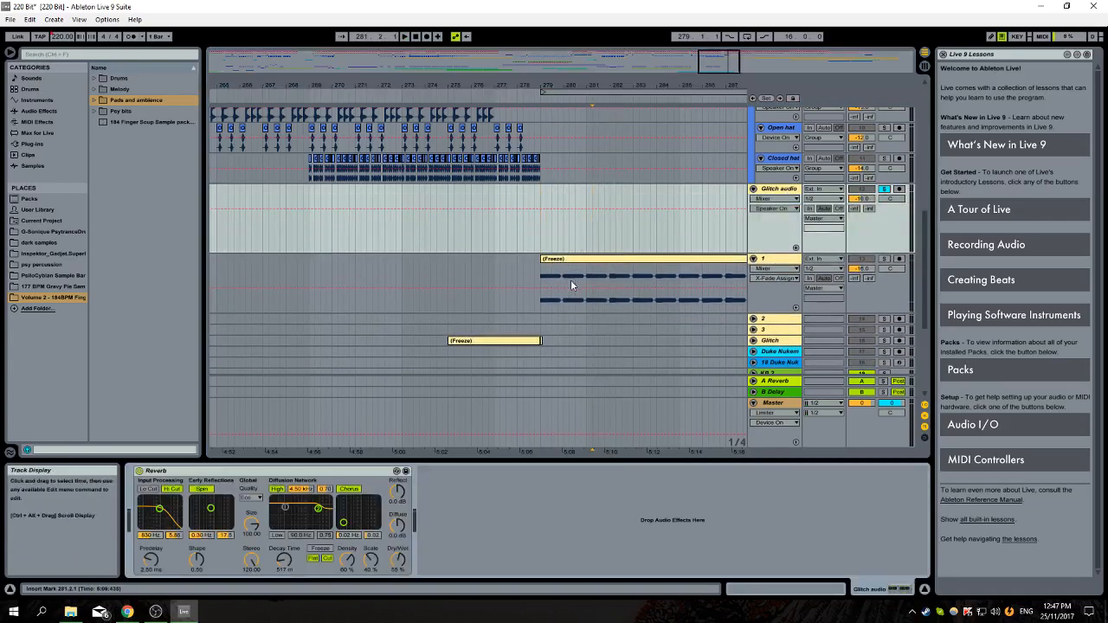
scroll(574, 288, "down", 5)
left_click(694, 216)
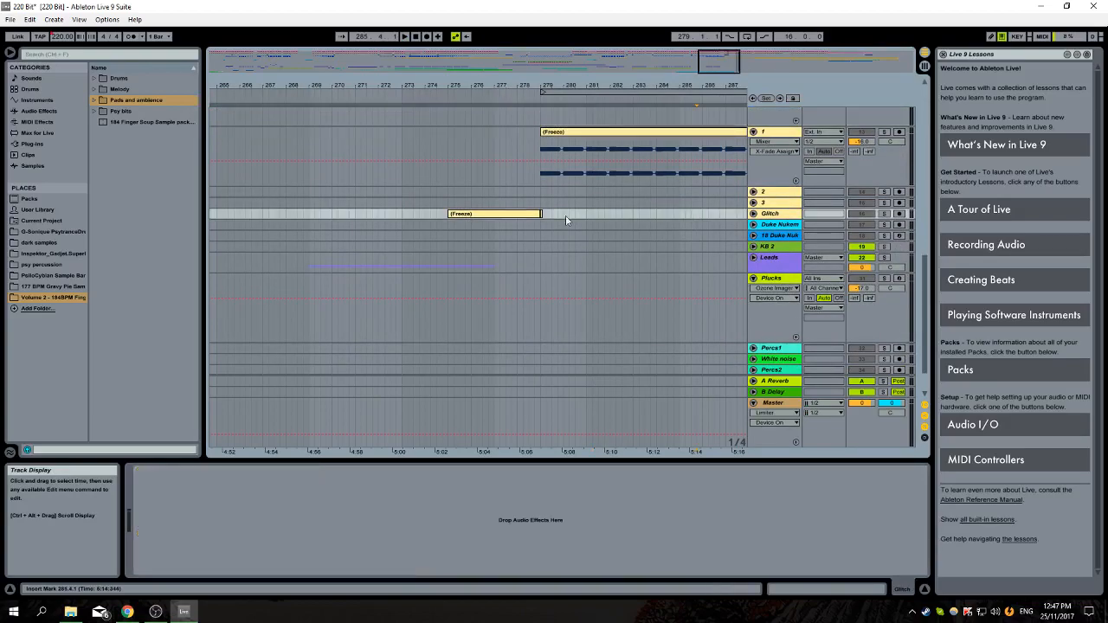
Look through the lead, pluck and percussion tracks below Glitch, and play the full mix from bar 279 with nothing soloed
scroll(540, 262, "down", 2)
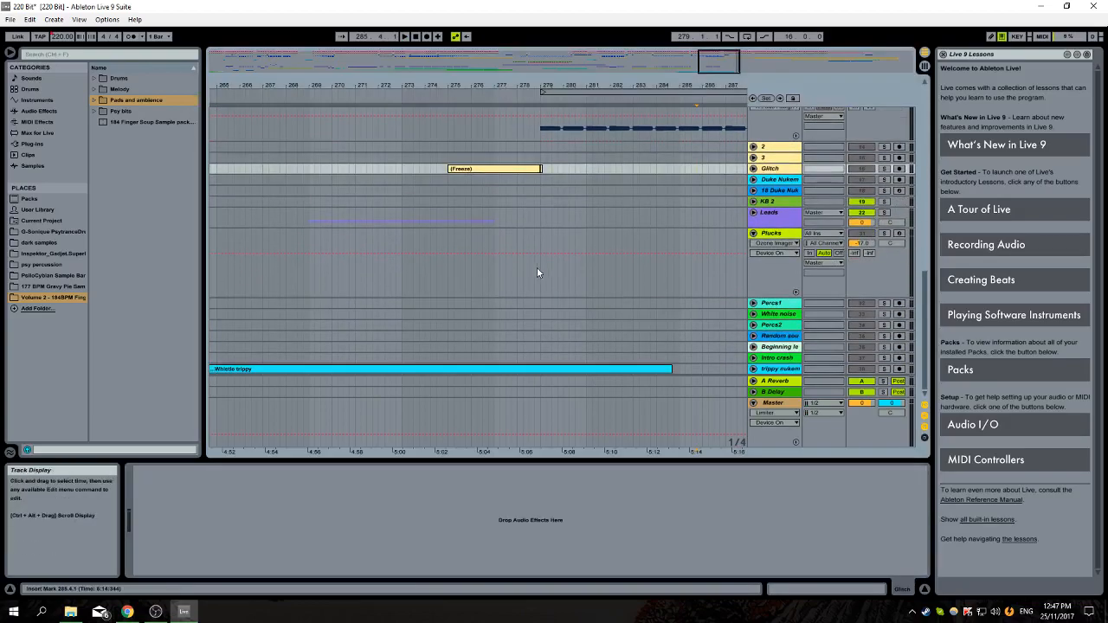
scroll(519, 277, "up", 2)
scroll(503, 277, "down", 2)
scroll(598, 260, "up", 5)
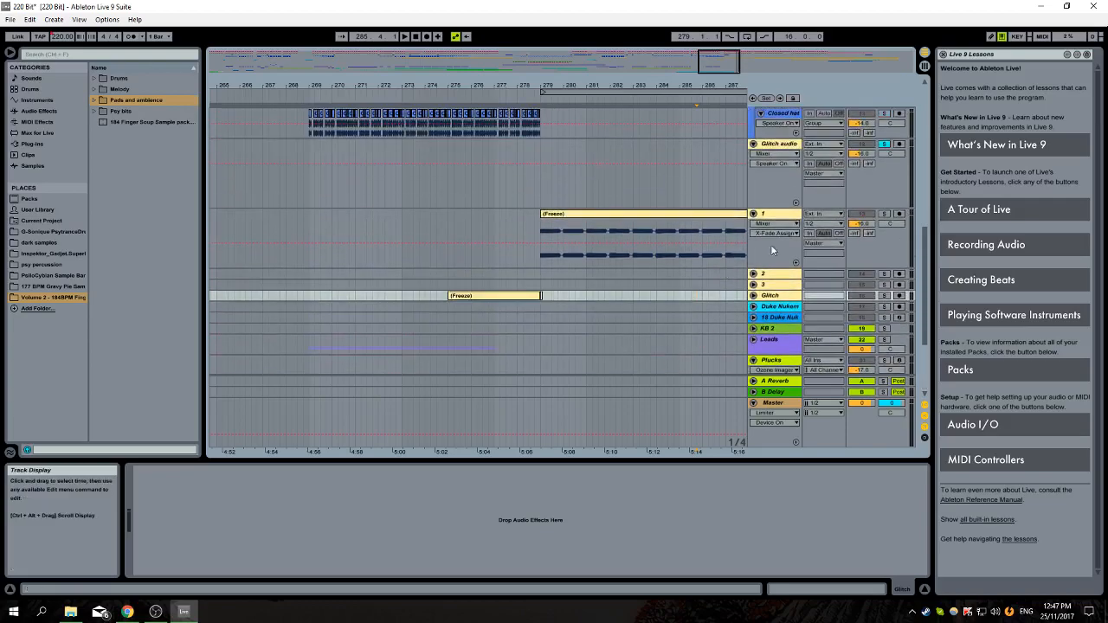
scroll(883, 148, "up", 2)
left_click(552, 221)
key("space")
left_click(11, 19)
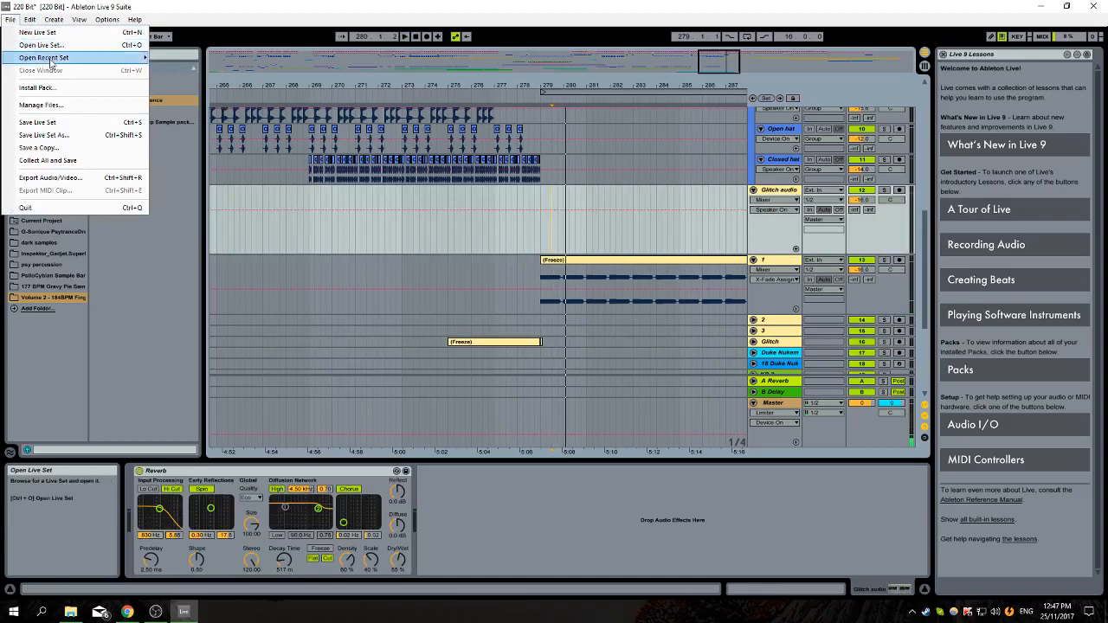
mouse_move(50, 60)
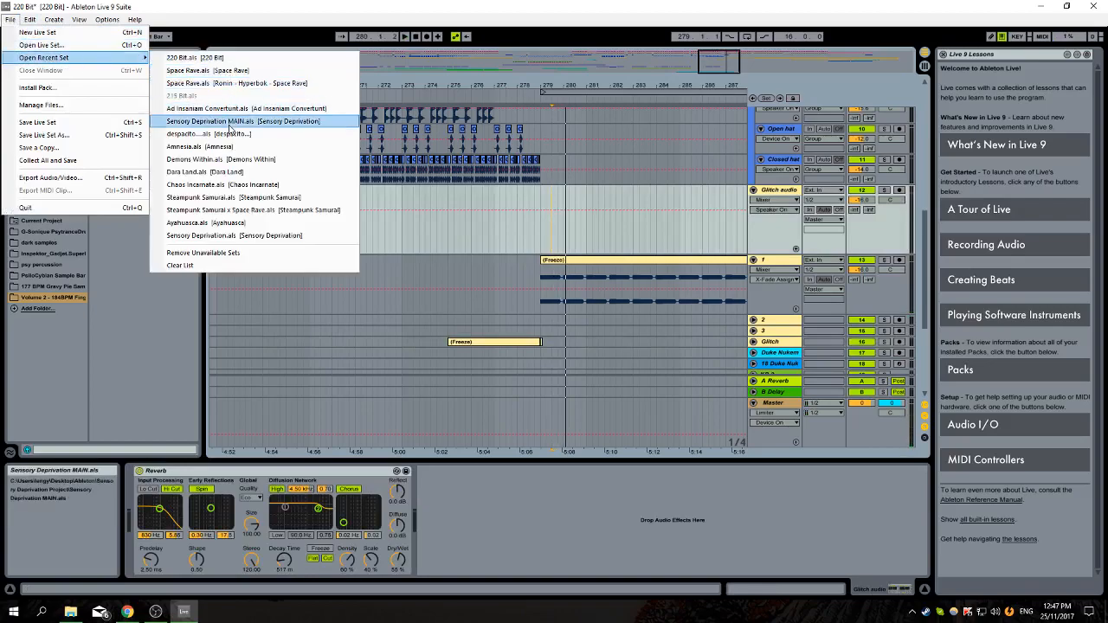
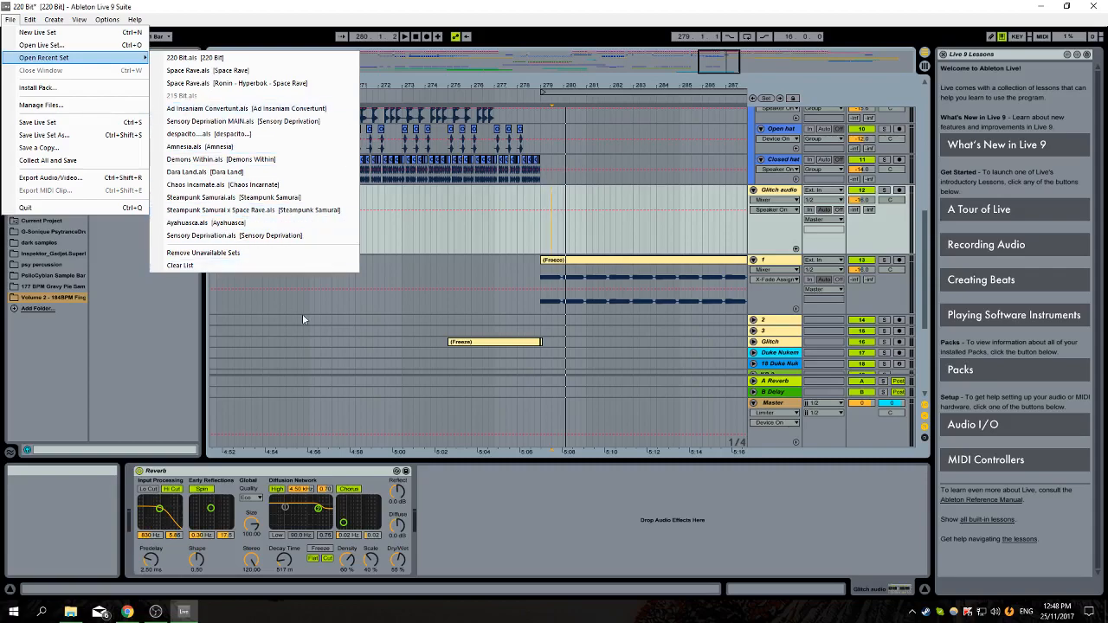
left_click(294, 319)
Switch to File Explorer and browse to the Ableton folder on the desktop
left_click(71, 612)
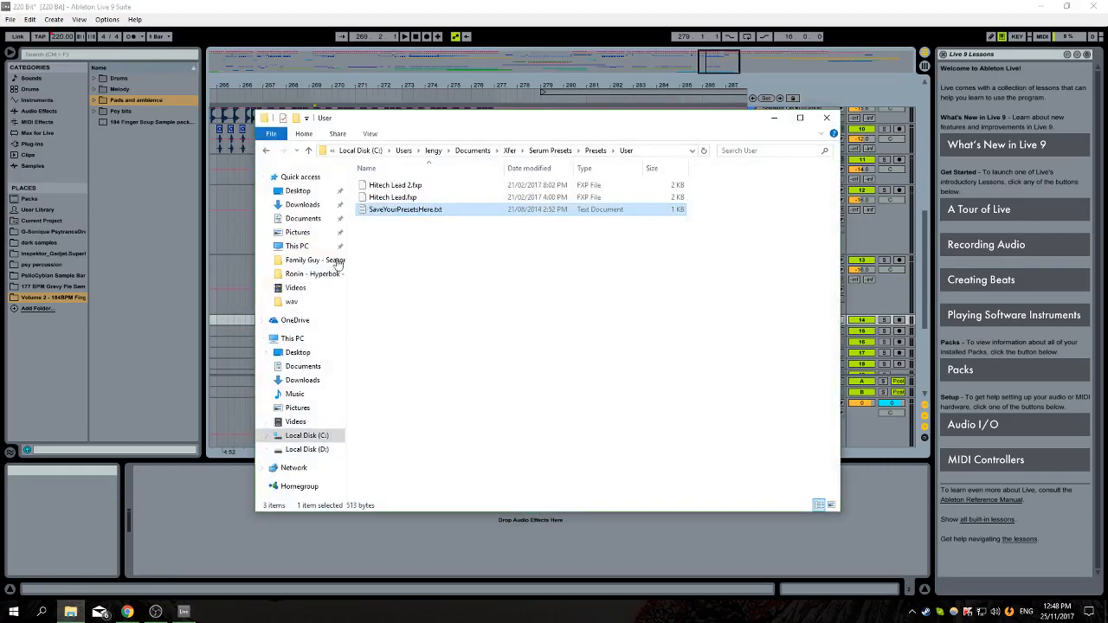
left_click(315, 451)
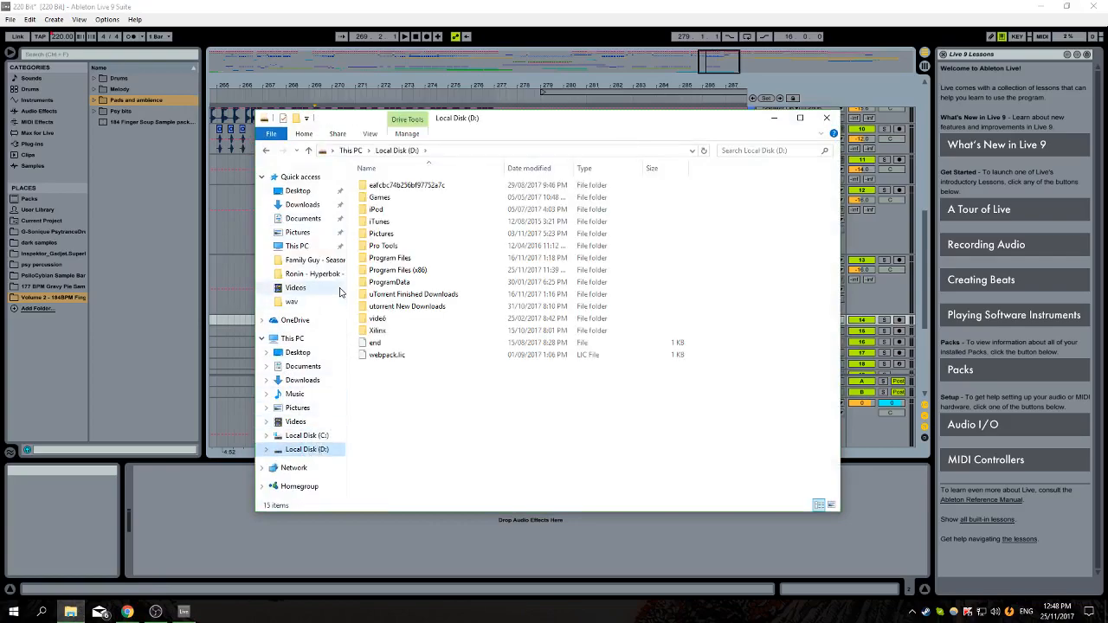
left_click(303, 190)
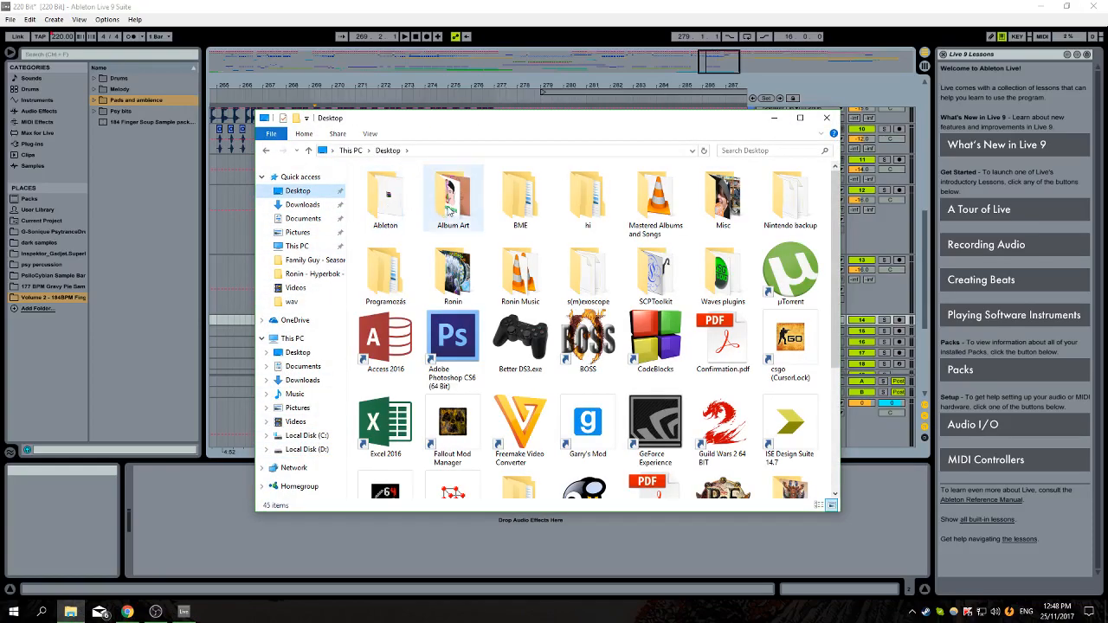
double_click(453, 275)
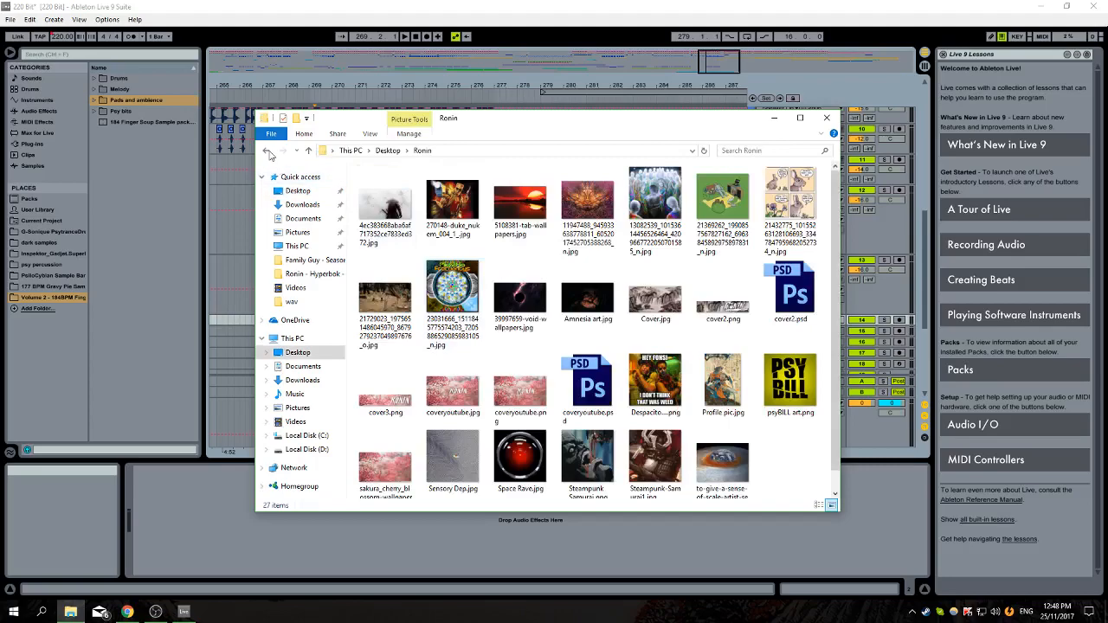
left_click(267, 151)
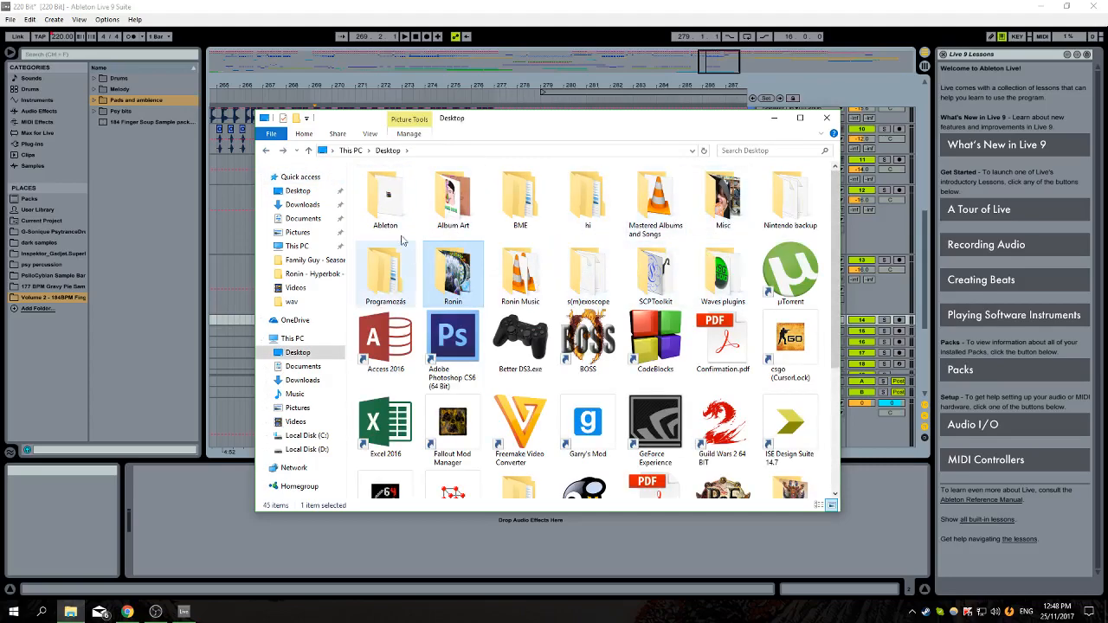
double_click(386, 197)
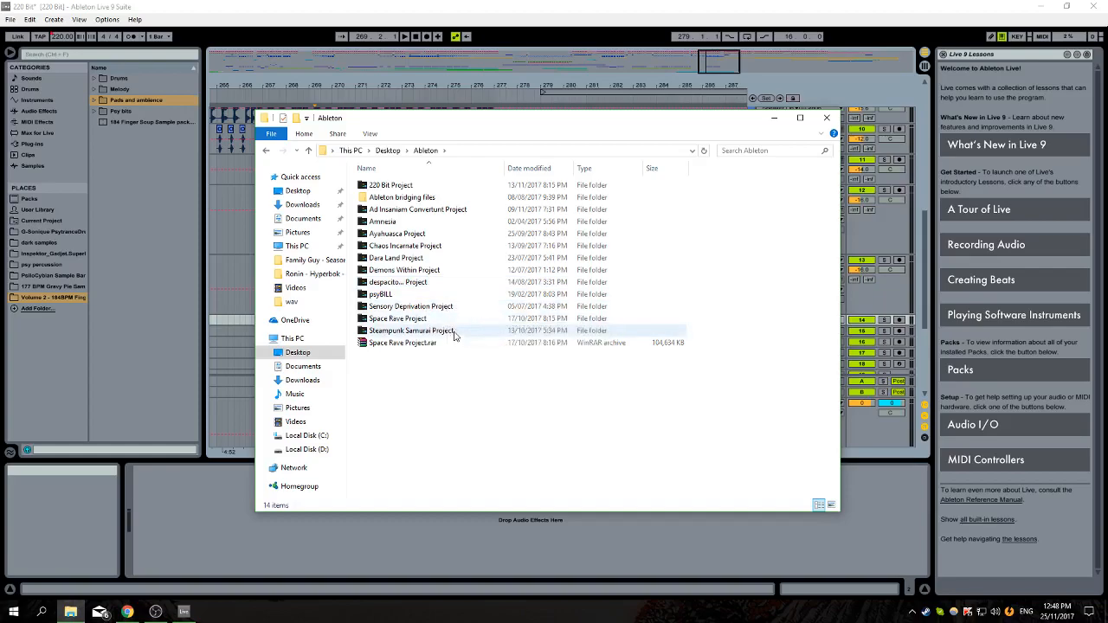
Rename the Steampunk Samurai Project folder to Lone Samurai Project and open it
left_click(391, 330)
left_click(415, 333)
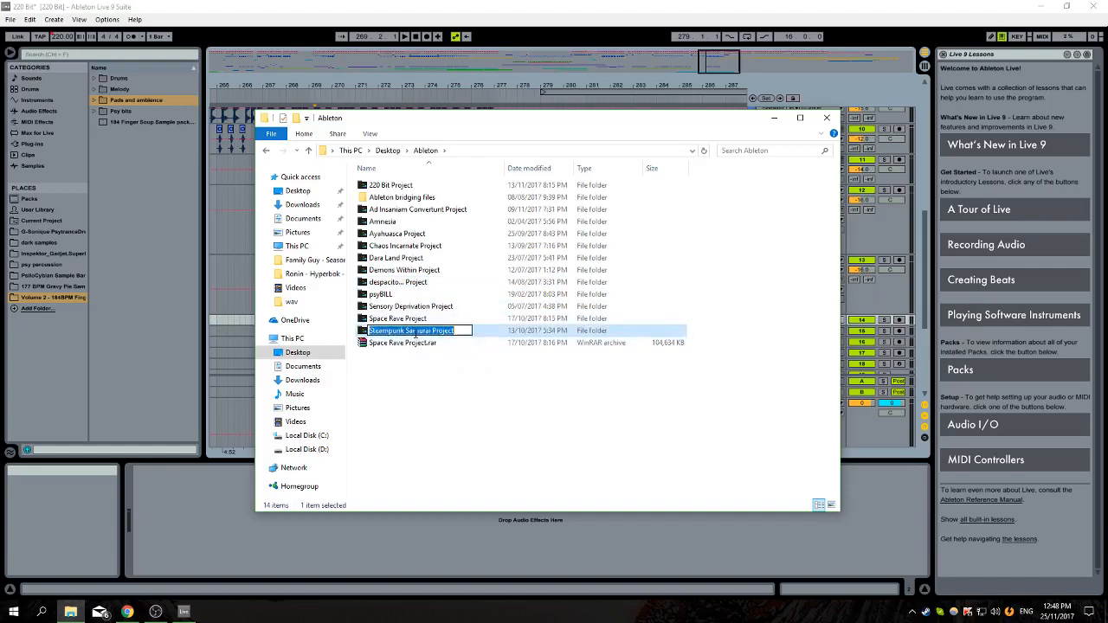
type("Lone Samurai")
key("Return")
double_click(470, 335)
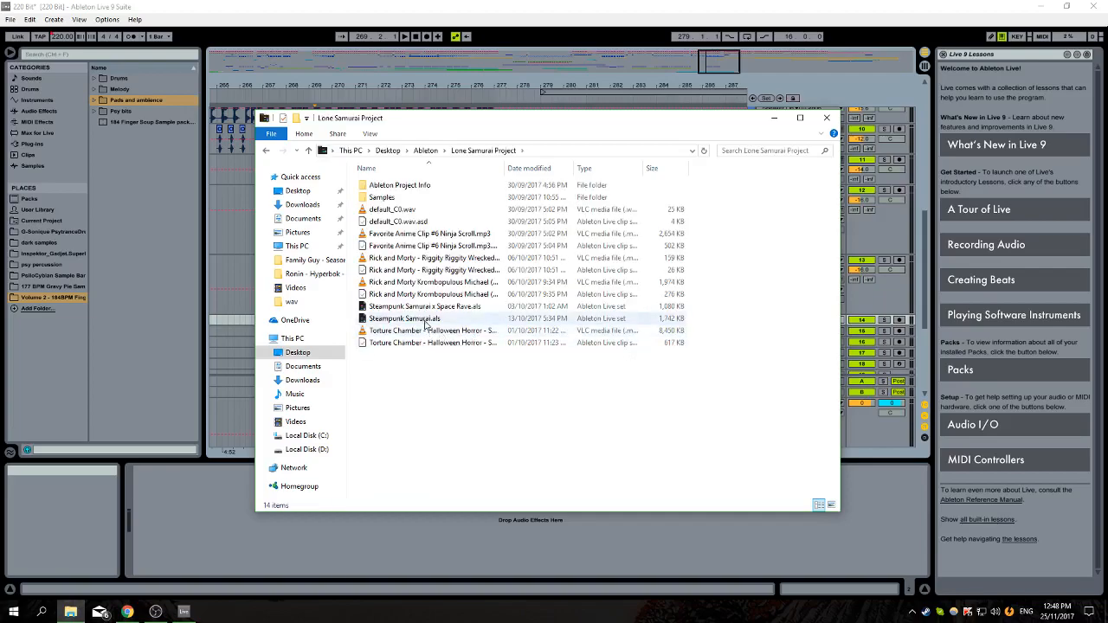
Open Steampunk Samurai.als in Ableton Live without saving the changes to 220 Bit
left_click(422, 320)
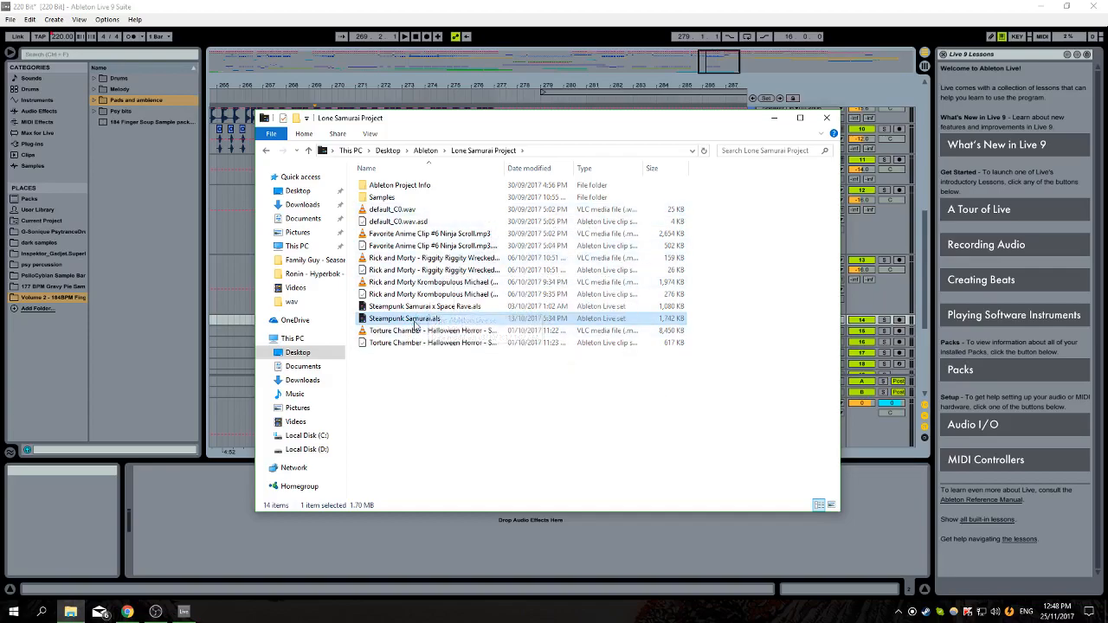
left_click(184, 613)
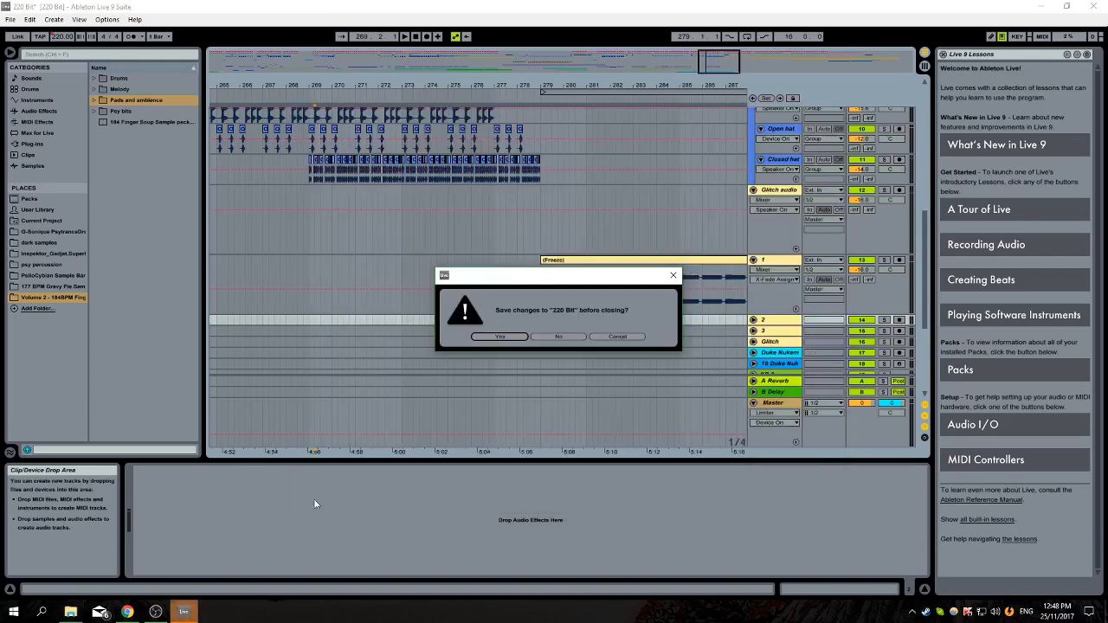
left_click(560, 337)
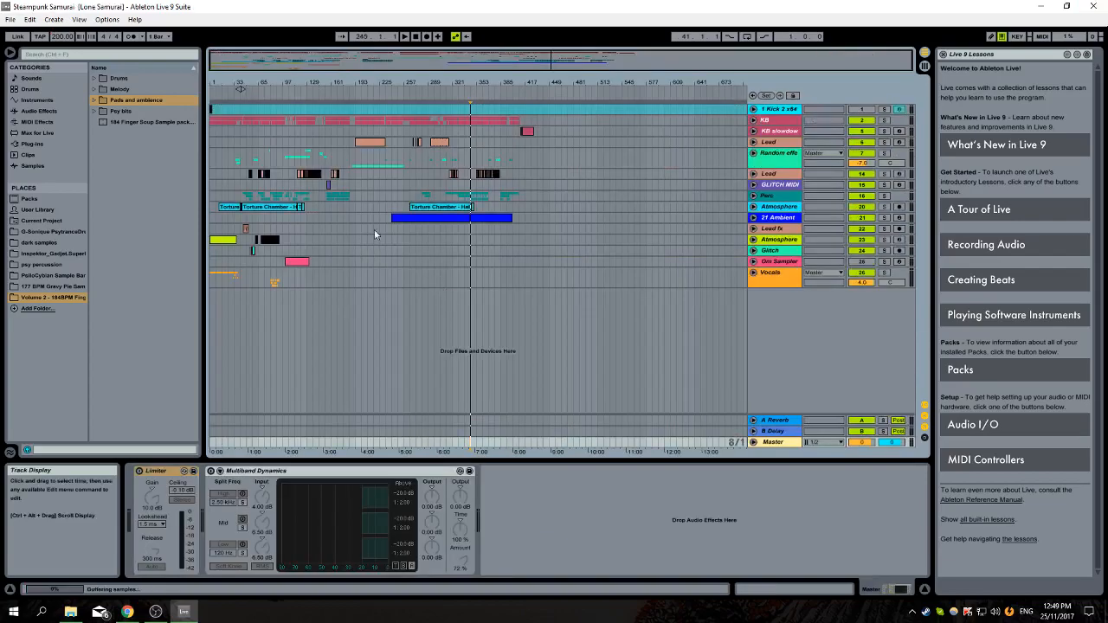
Look over the whole arrangement, expand the Perc group, and play its hats and snare from 393.1.1
left_click_drag(384, 82, 420, 260)
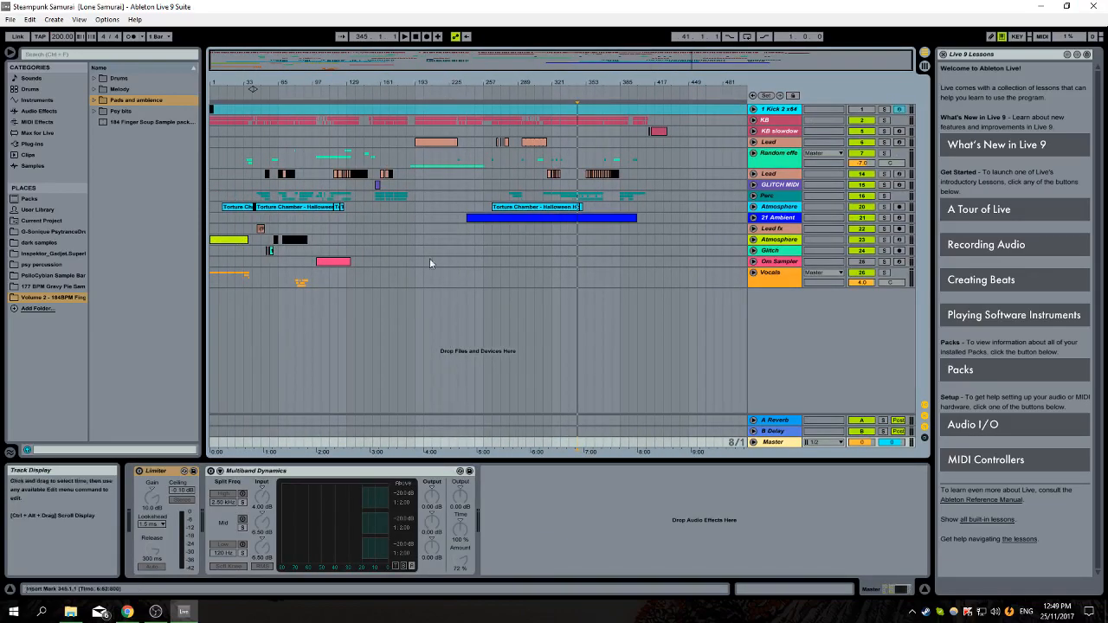
left_click(421, 260)
left_click_drag(430, 82, 597, 78)
left_click(550, 183)
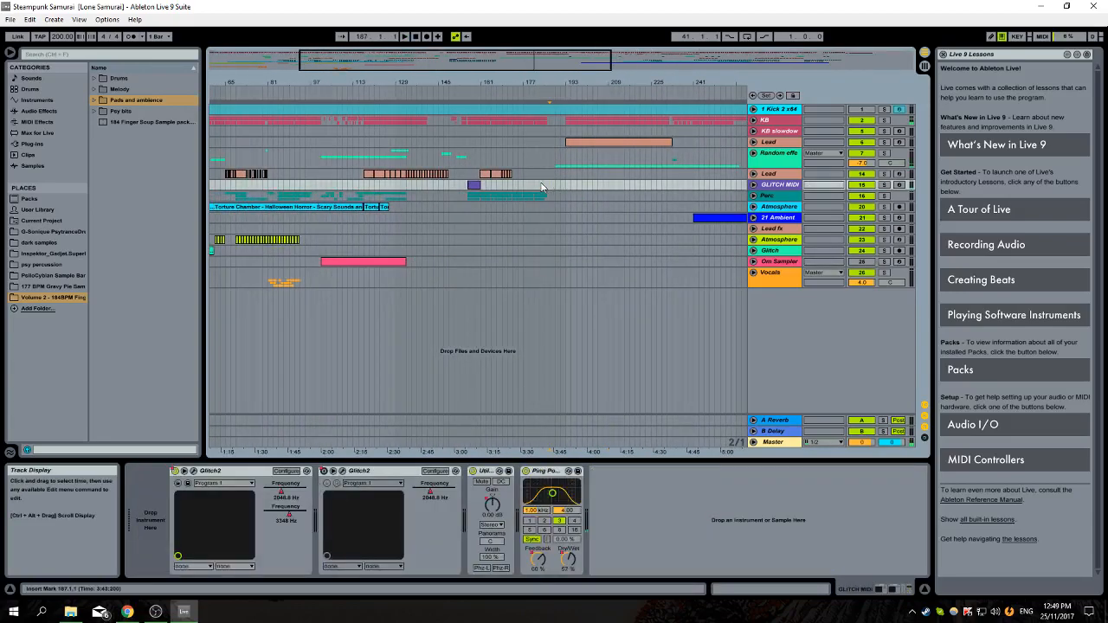
left_click_drag(677, 84, 660, 26)
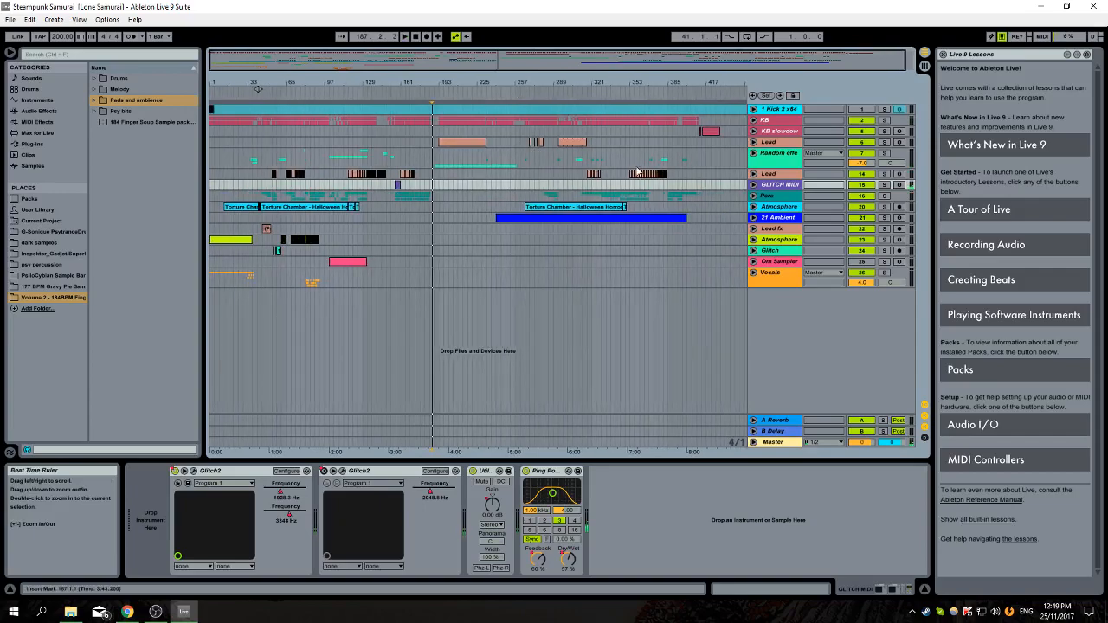
left_click_drag(660, 84, 651, 109)
left_click(753, 195)
left_click(583, 240)
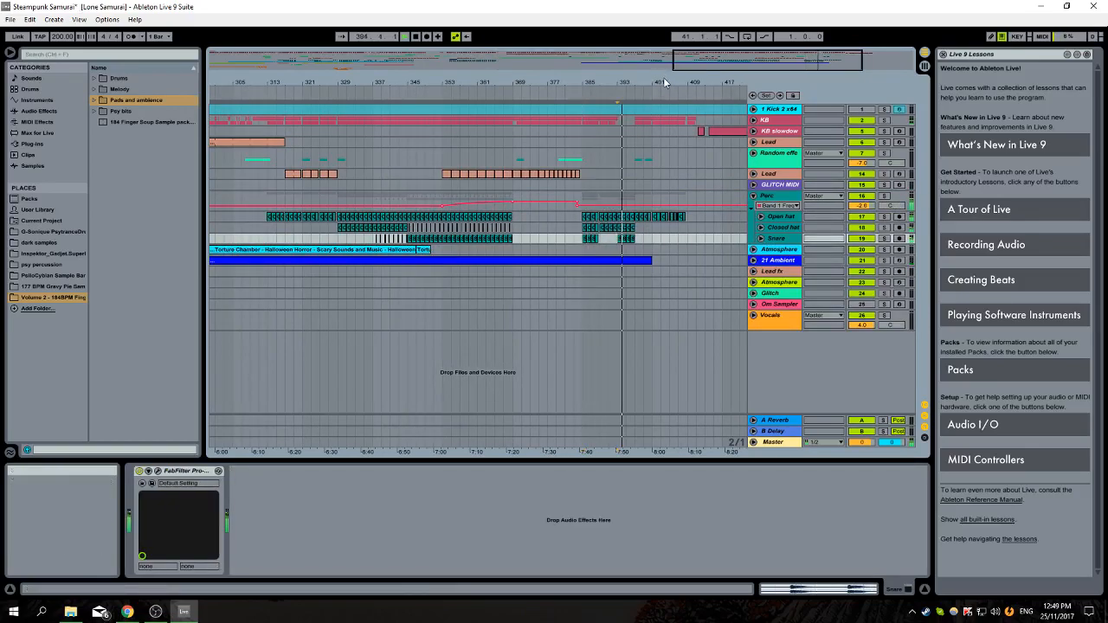
Expand the Open hat track, examine its clips from bar 393 onwards, and stop playback
mouse_move(664, 78)
left_mouse_down()
mouse_move(624, 121)
mouse_move(663, 96)
left_mouse_up()
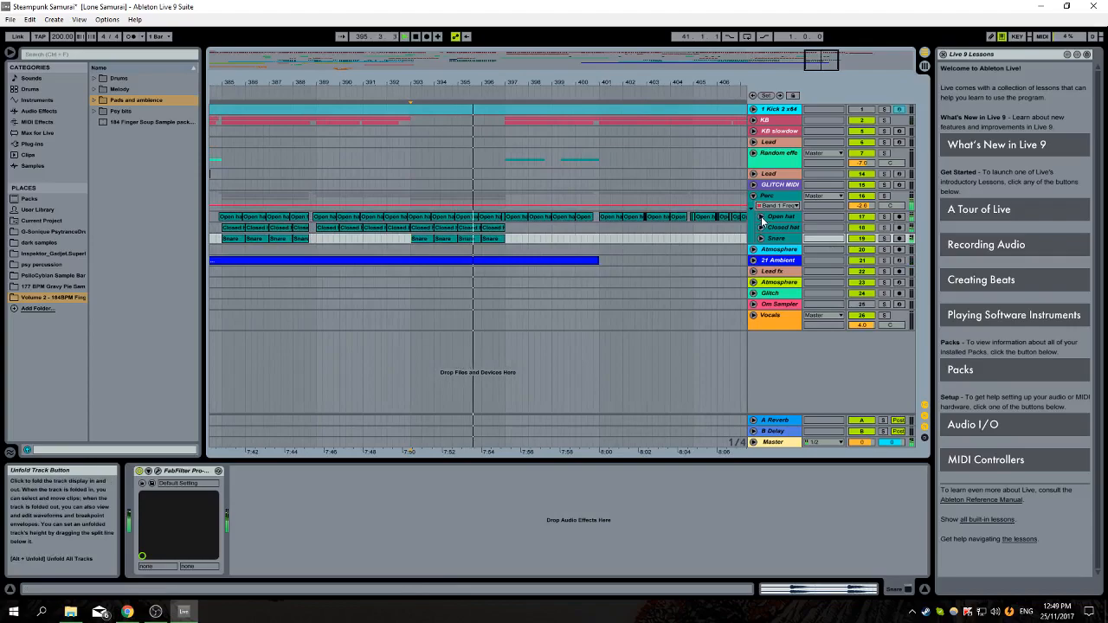
left_click(761, 217)
left_click_drag(593, 90, 672, 103)
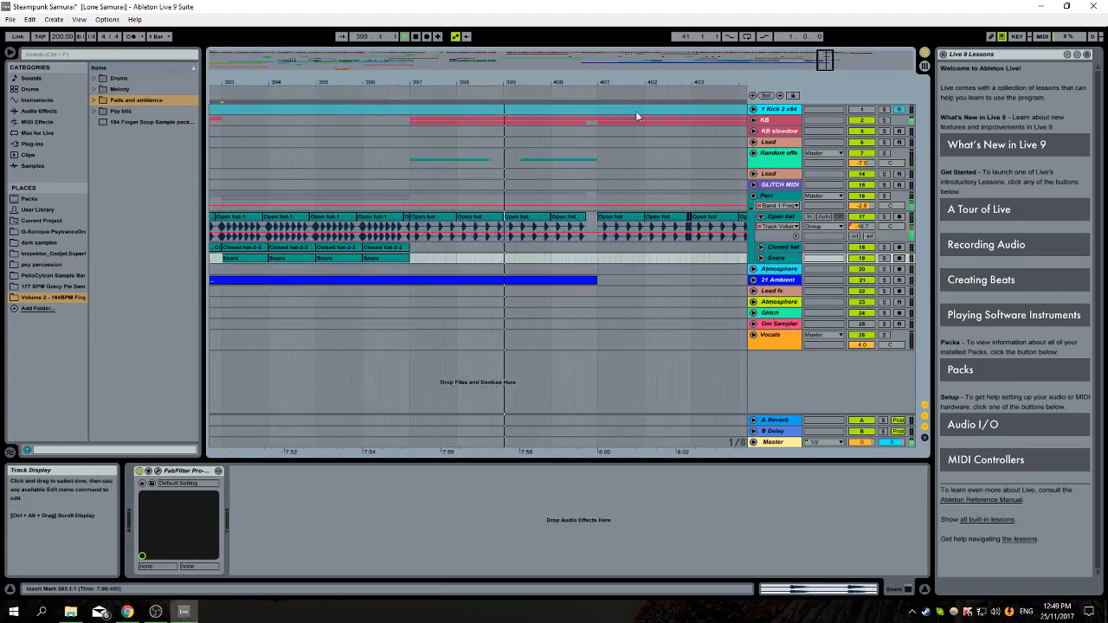
left_click_drag(640, 82, 533, 88)
key("space")
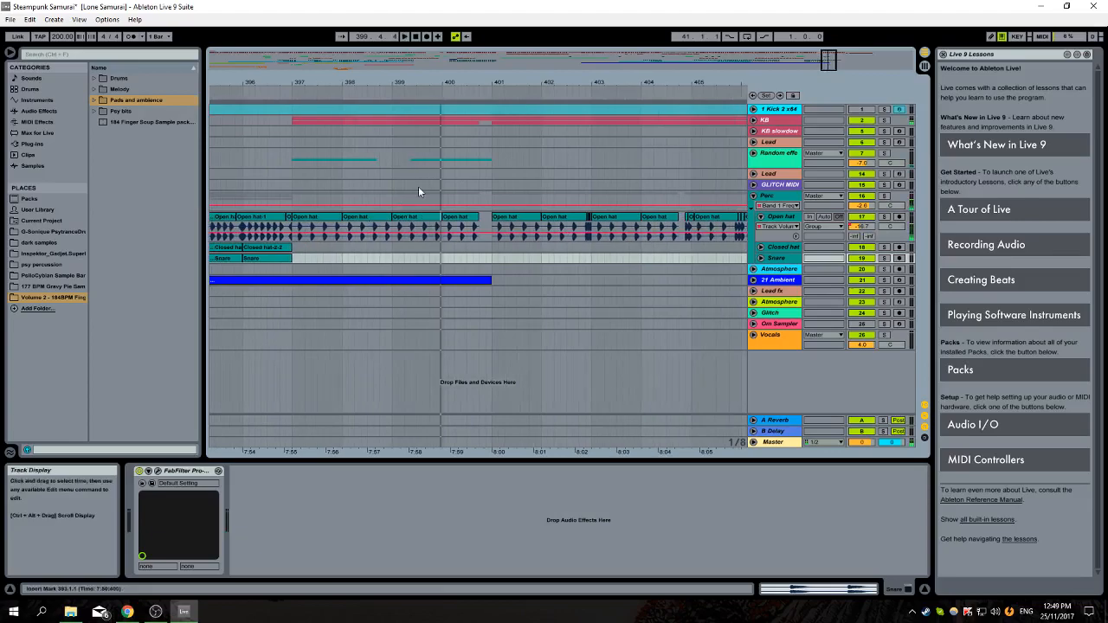
Play from 401.1.1 and again from 402.1.1 while examining the open hat rolls and gaps up to bar 408
left_click(491, 224)
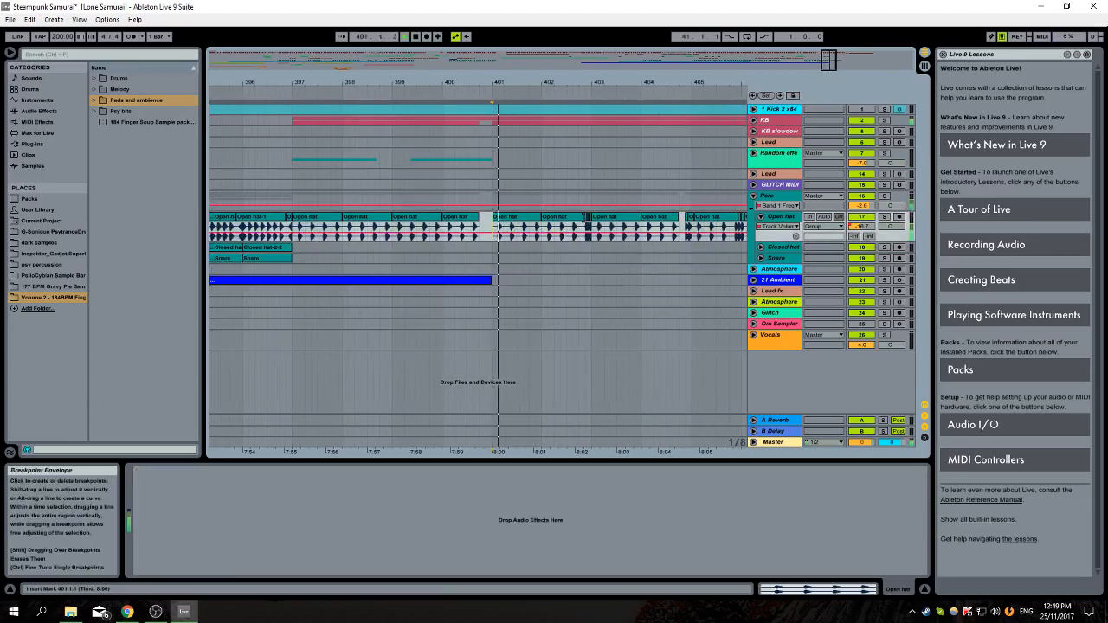
left_click_drag(665, 85, 665, 98)
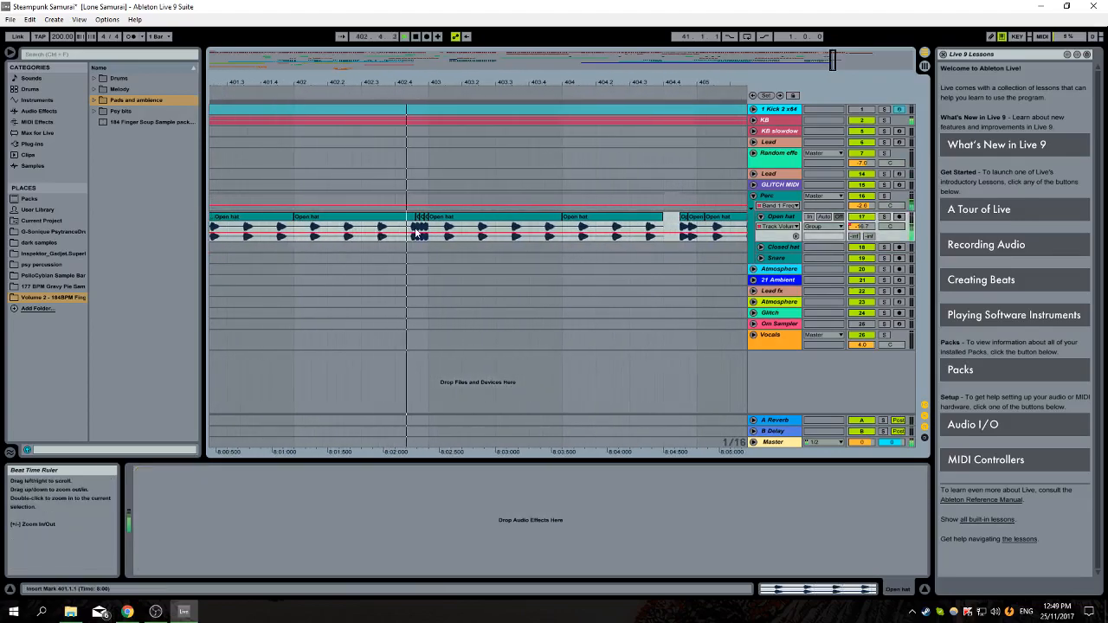
left_click(315, 227)
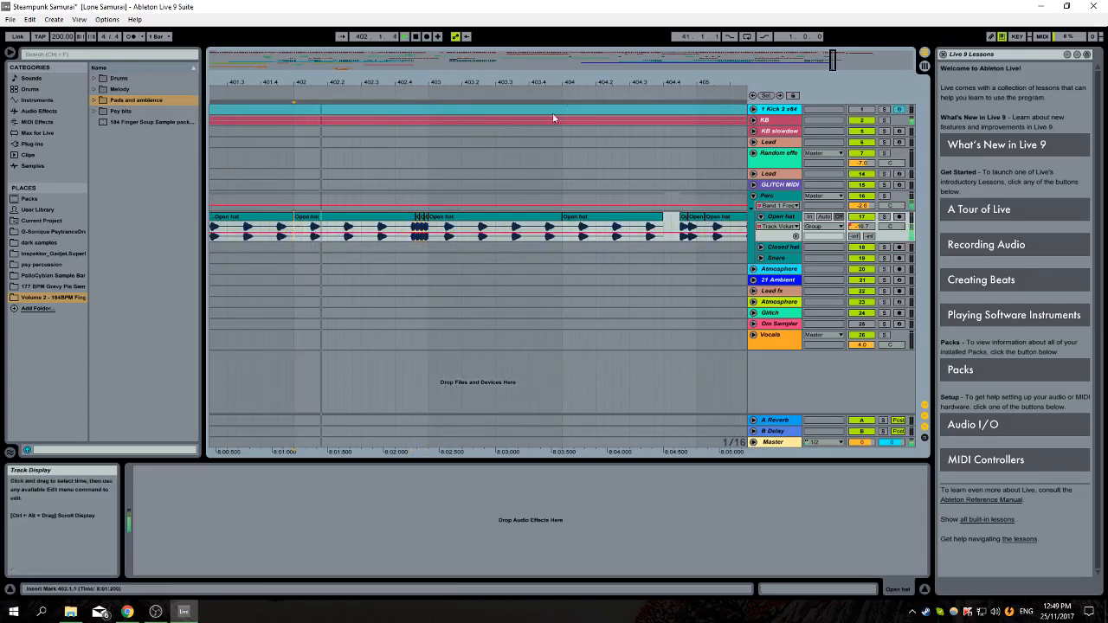
left_click_drag(604, 83, 466, 91)
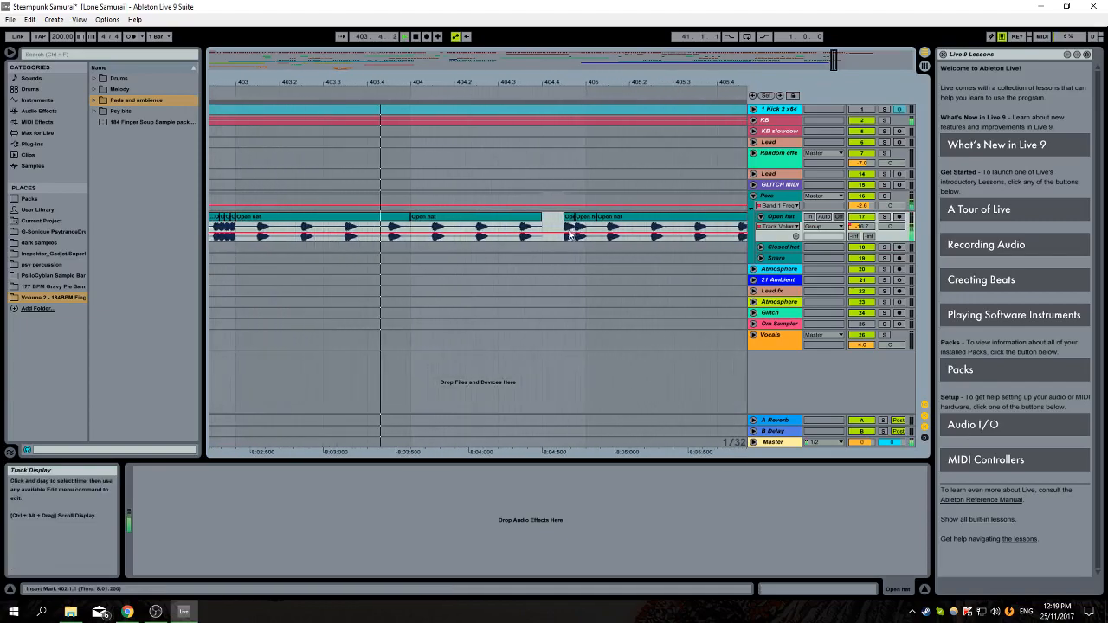
left_click_drag(666, 87, 357, 76)
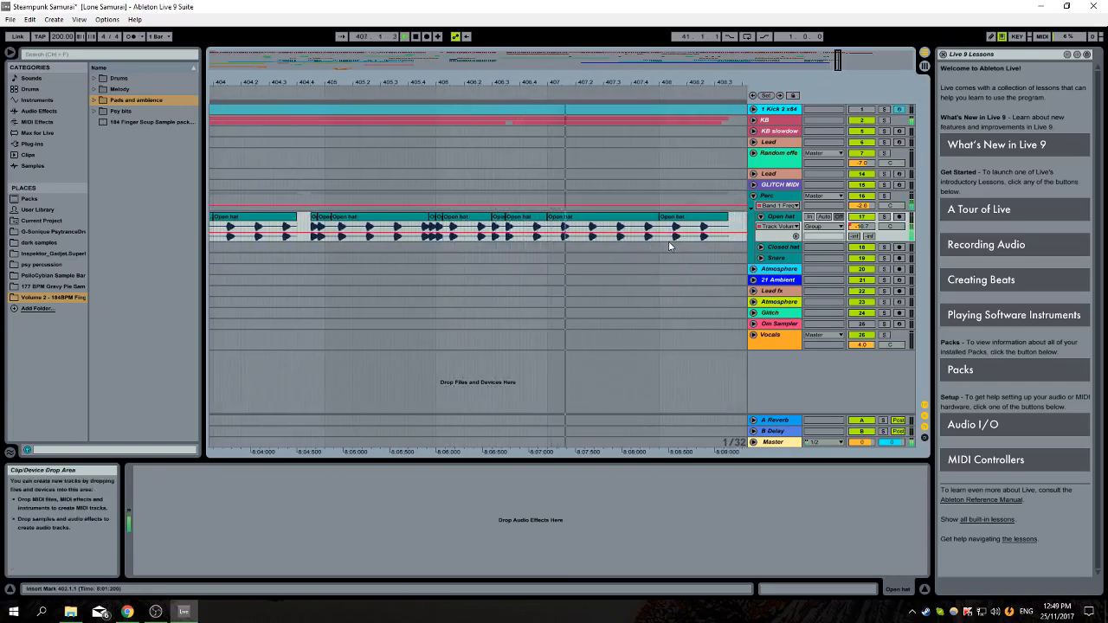
left_click_drag(713, 87, 544, 83)
Copy the open hat double hit at 404.4.3 to just after bar 405 and play the result from 404.4.2
left_click(286, 230)
key("space")
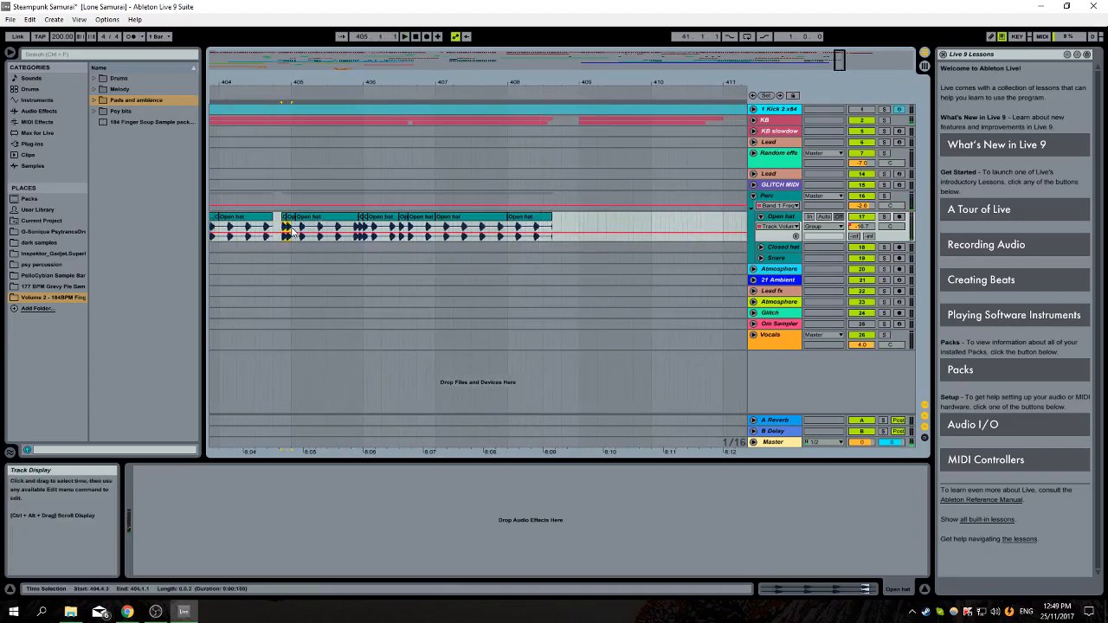
left_click(305, 229)
left_click(278, 226)
key("space")
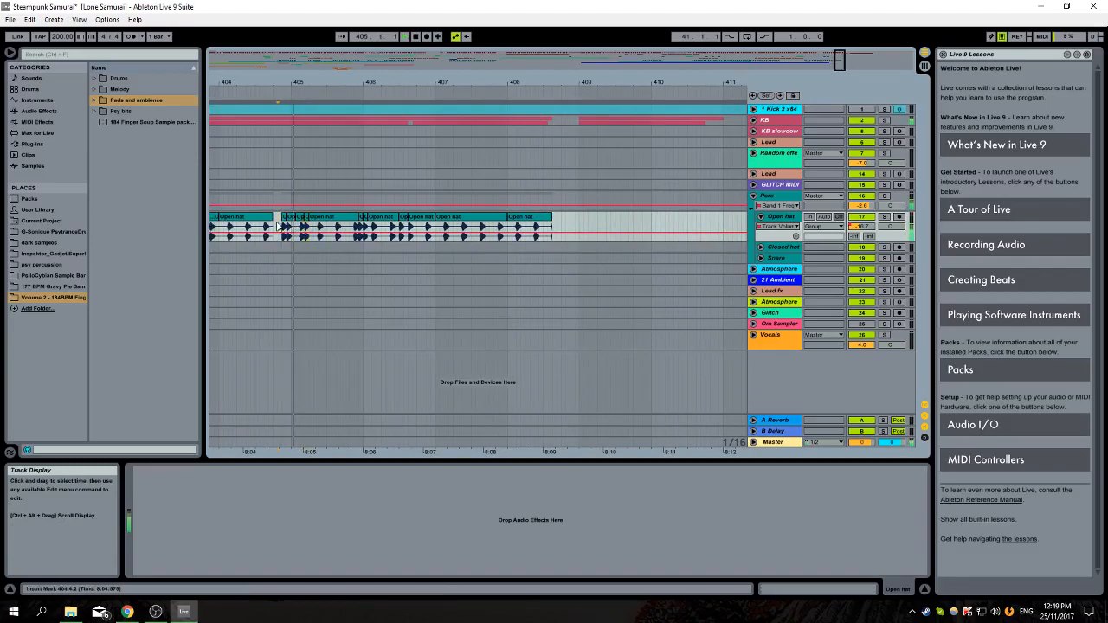
Duplicate the sixteenth-note open hat hit at 405.3.3 twice
left_click(338, 232)
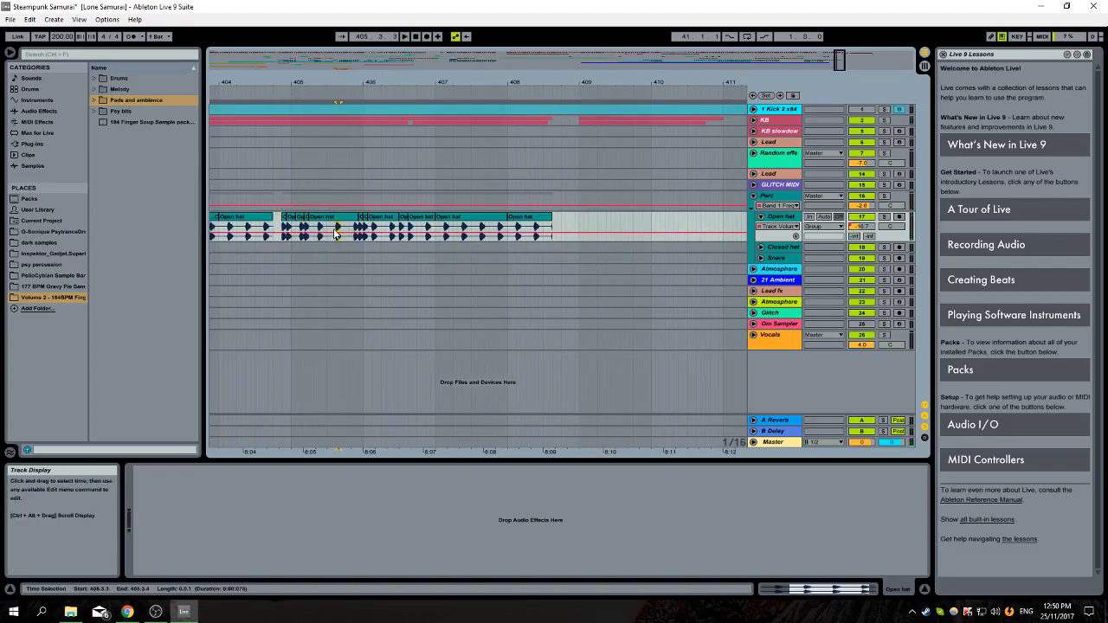
key("ctrl+d")
key("ctrl+d")
left_click_drag(332, 78, 332, 111)
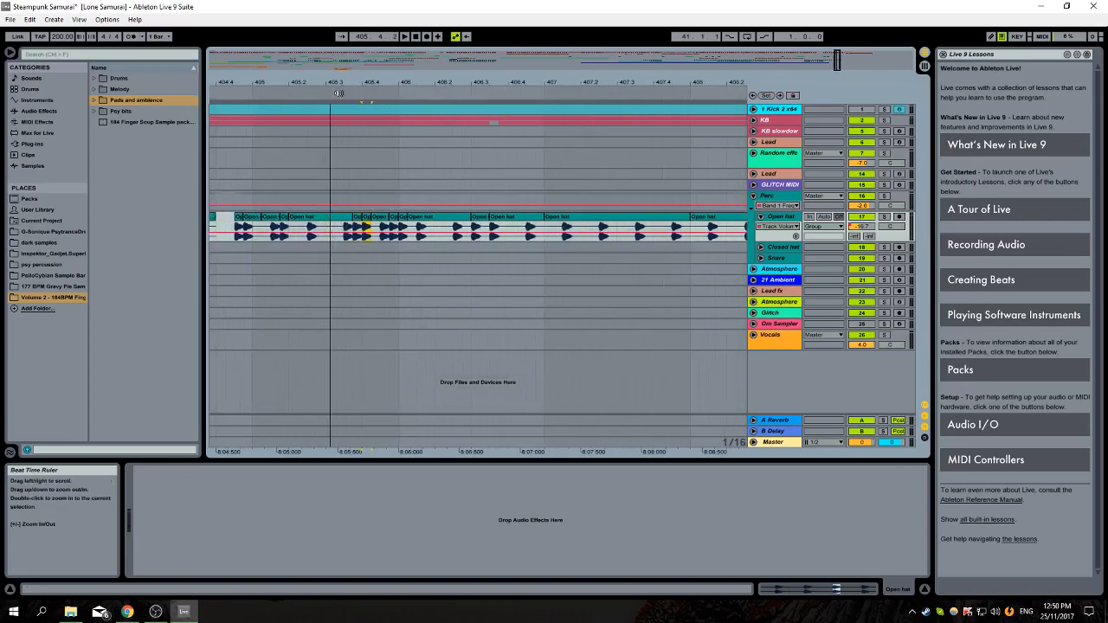
Build a fast open hat roll from 405.3.3 by repeatedly duplicating a very short slice of the hit
right_click(347, 232)
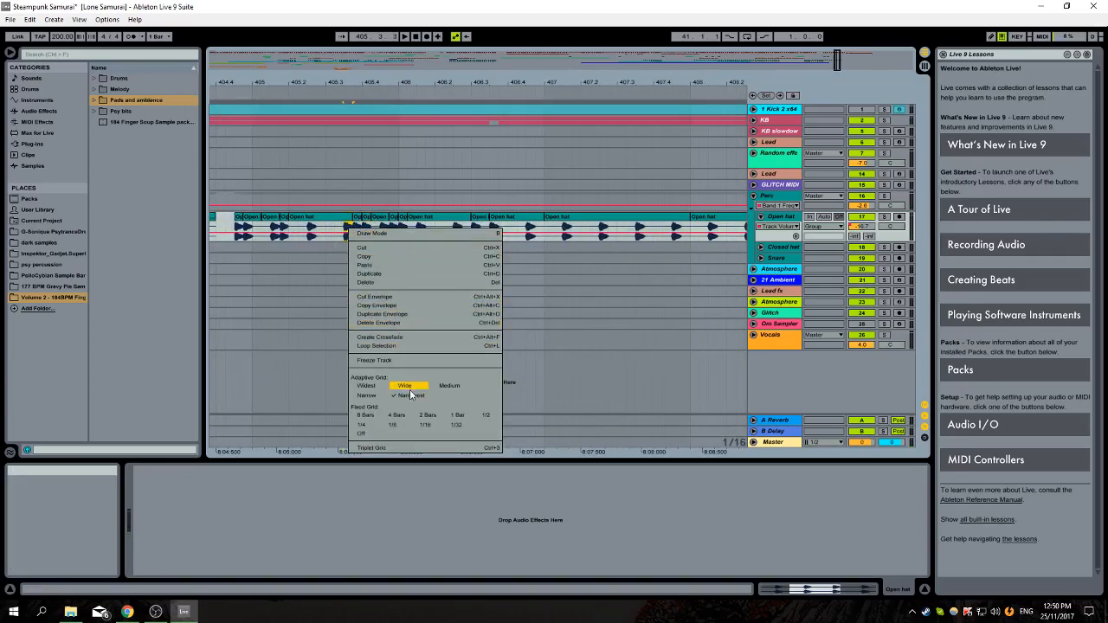
left_click(365, 80)
left_click_drag(364, 81, 407, 117)
left_click(395, 230)
key("ctrl+d")
key("ctrl+d")
key("ctrl+d")
key("ctrl+d")
key("ctrl+d")
key("ctrl+d")
key("ctrl+d")
key("ctrl+d")
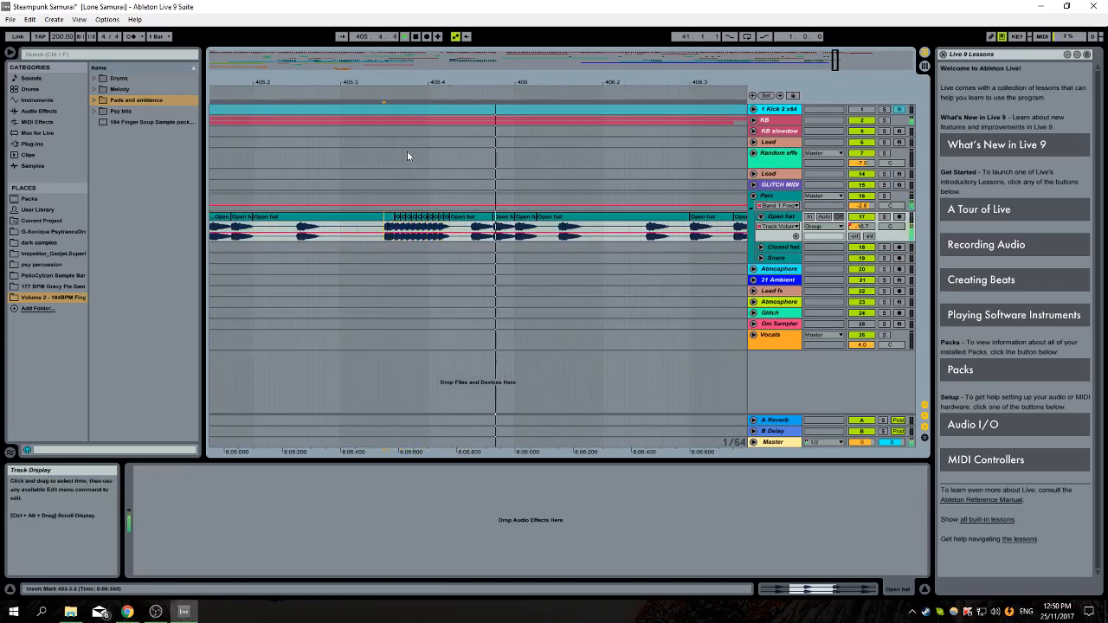
Play the edited open hat pattern from 404.4.3 through bar 406 and stop playback
left_click_drag(451, 83, 451, 49)
key("space")
left_click(321, 203)
key("space")
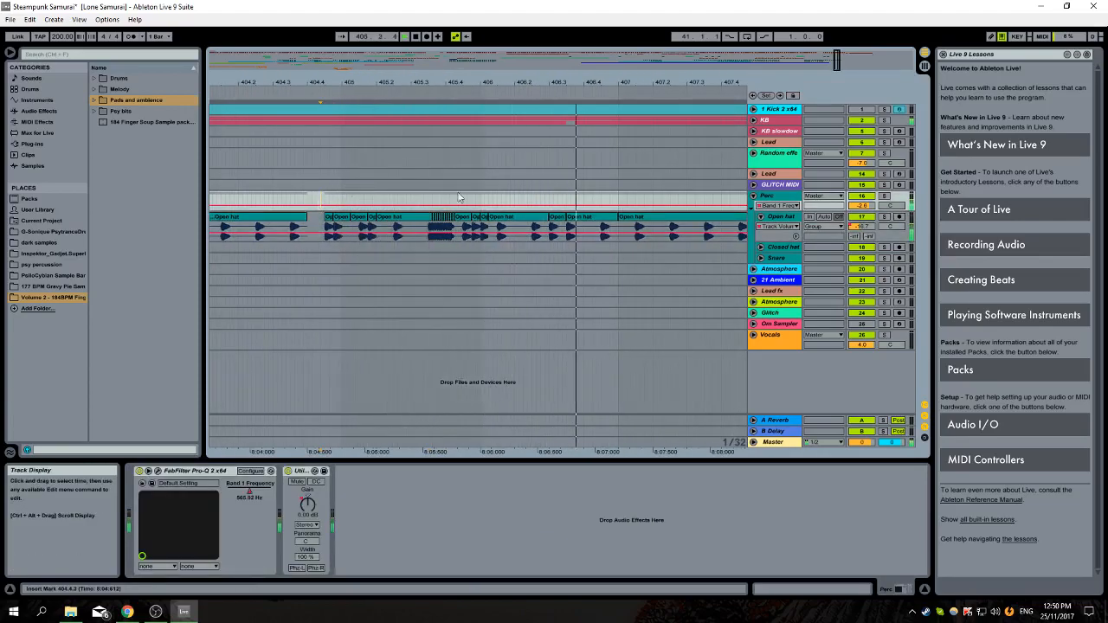
left_click_drag(648, 83, 435, 66)
key("space")
Reverse the last open hat clip at 408.2.3 and play the ending
double_click(531, 228)
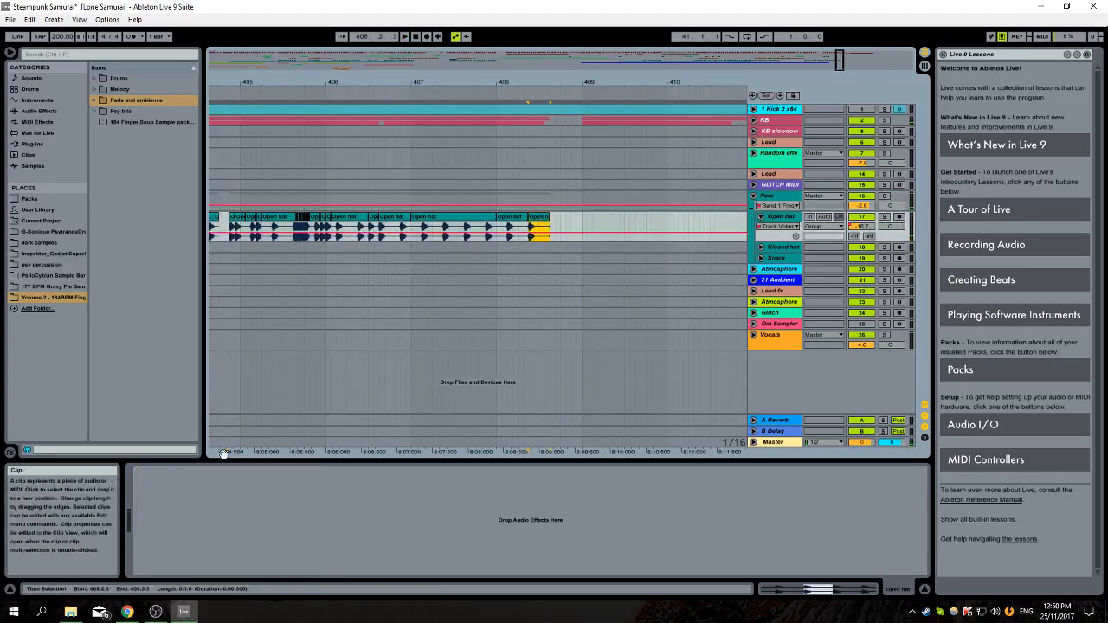
left_click_drag(533, 228, 523, 227)
left_click(519, 229)
left_click(484, 218)
key("space")
key("space")
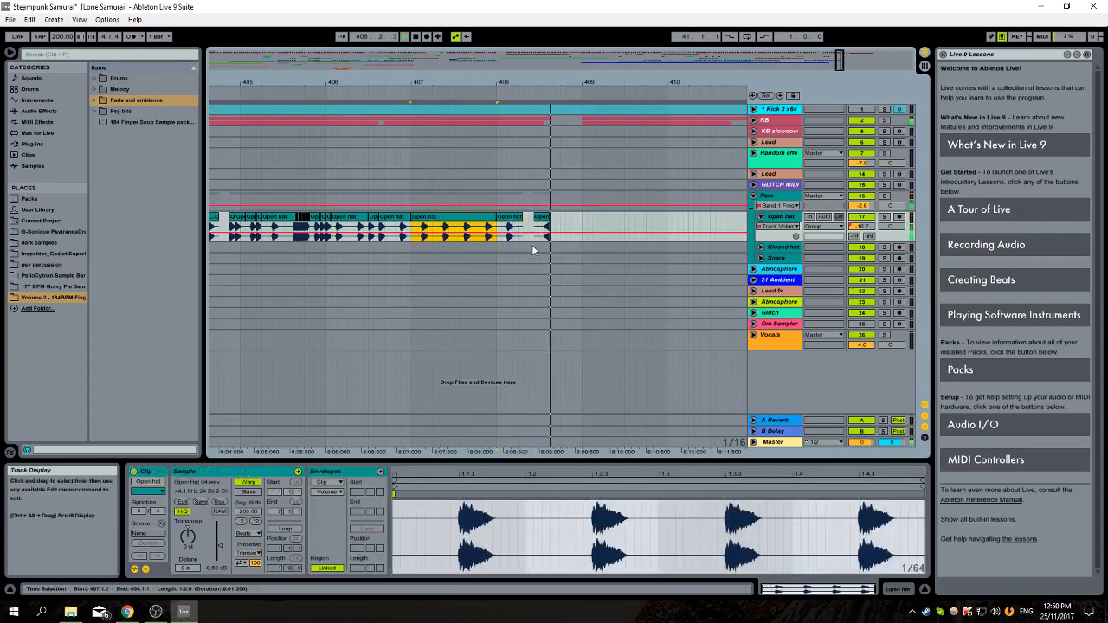
Move the reversed open hat clip earlier to close the gap before it, and play the pattern from 404.4.2
left_click(535, 225)
left_click(503, 204)
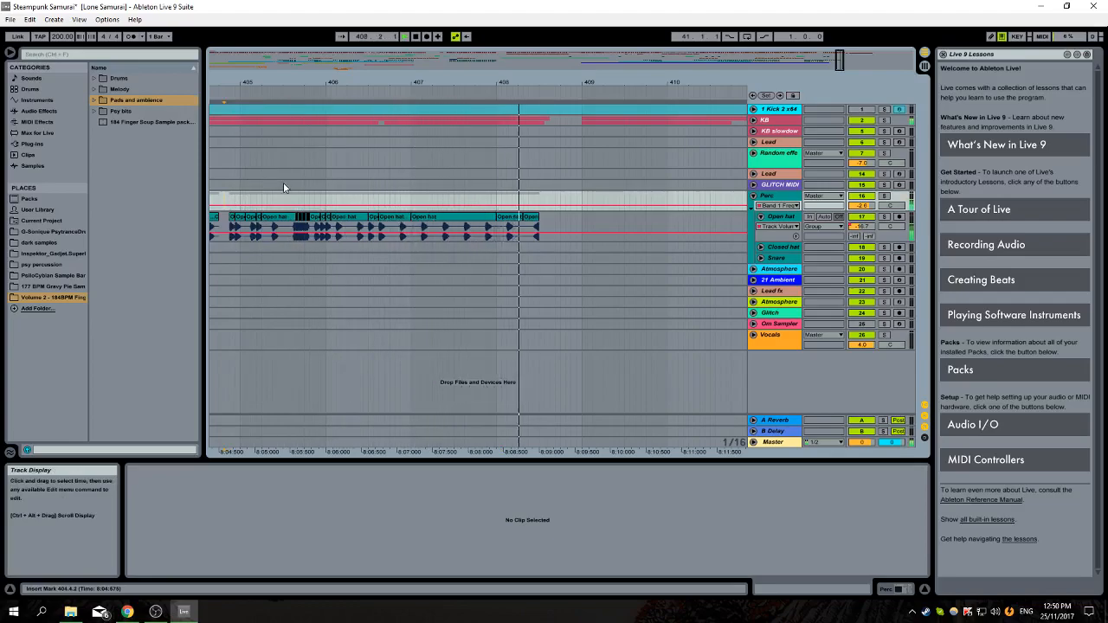
key("space")
left_click_drag(575, 83, 597, 39)
left_click(162, 616)
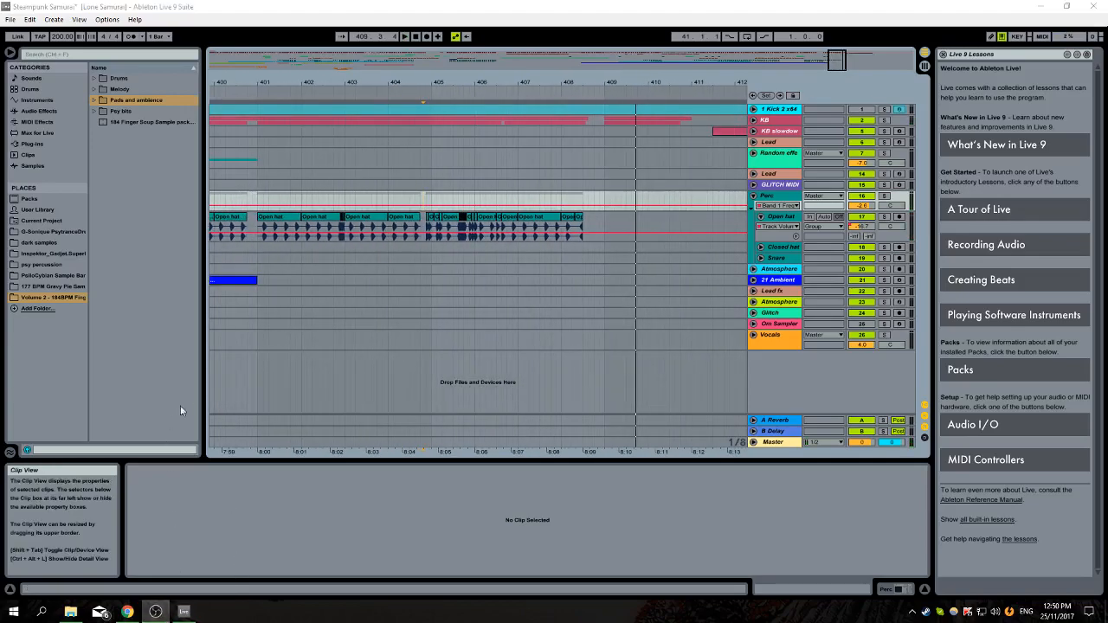